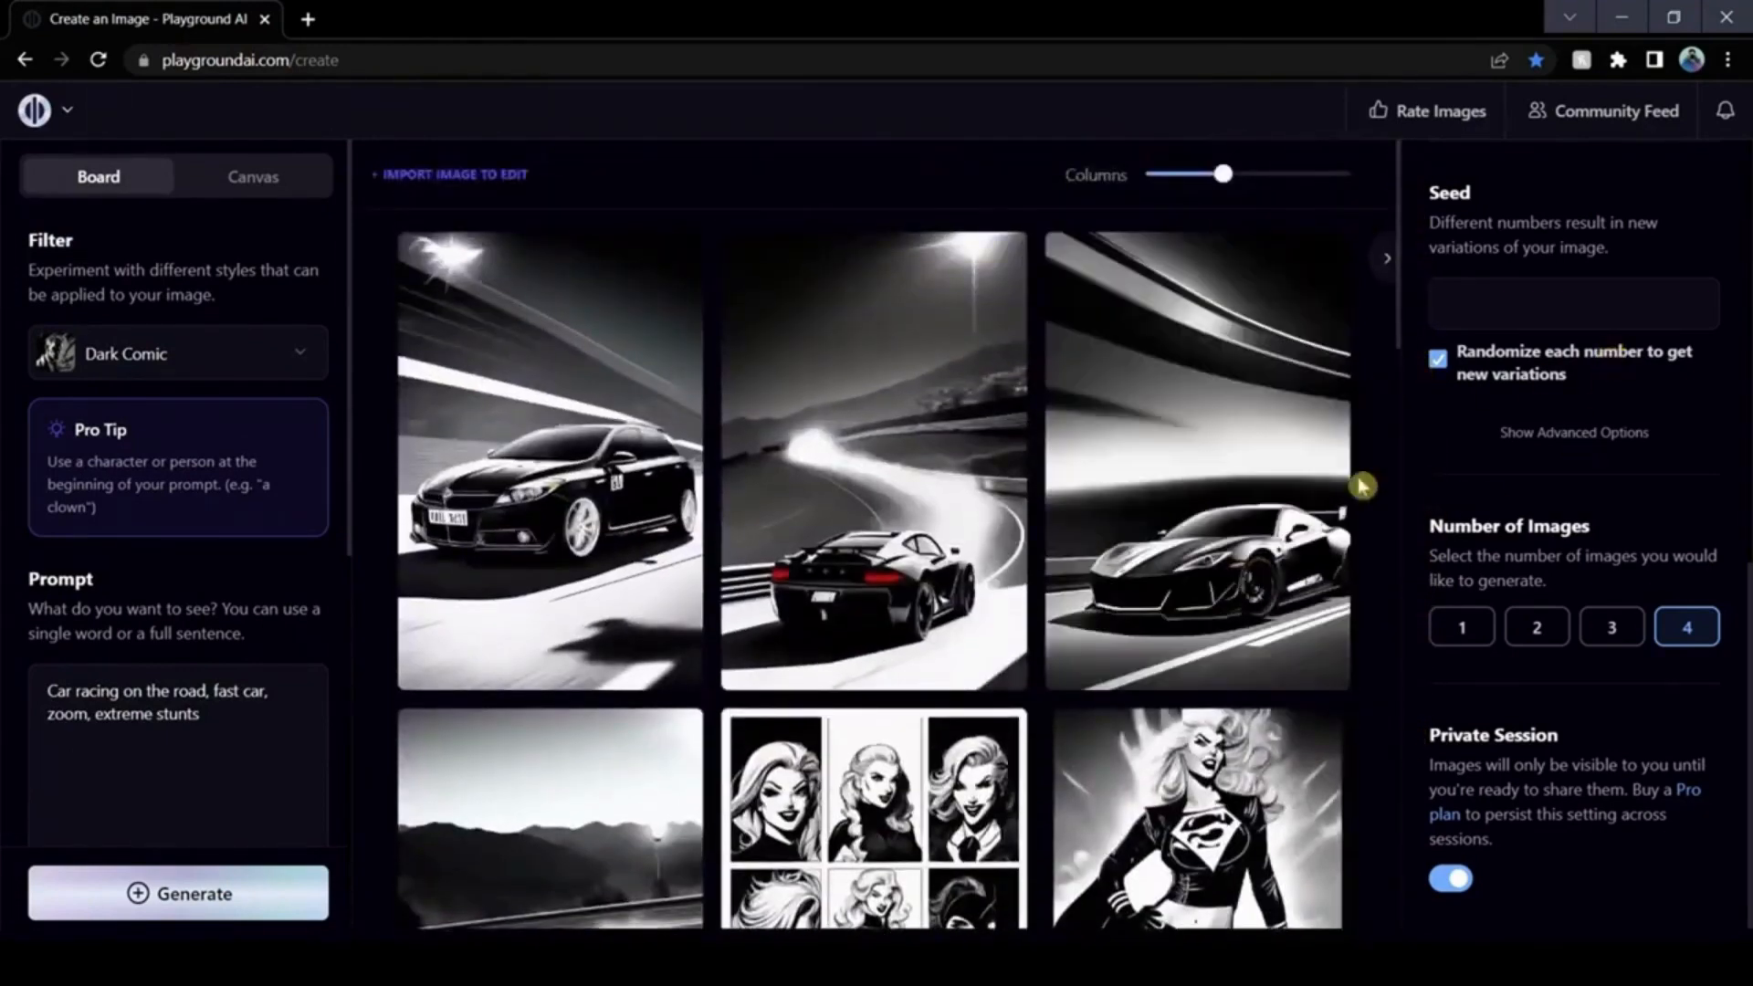
Step: Browse the available image style filters without changing the current Dark Comic selection
click(288, 367)
scroll(534, 585, down, 5)
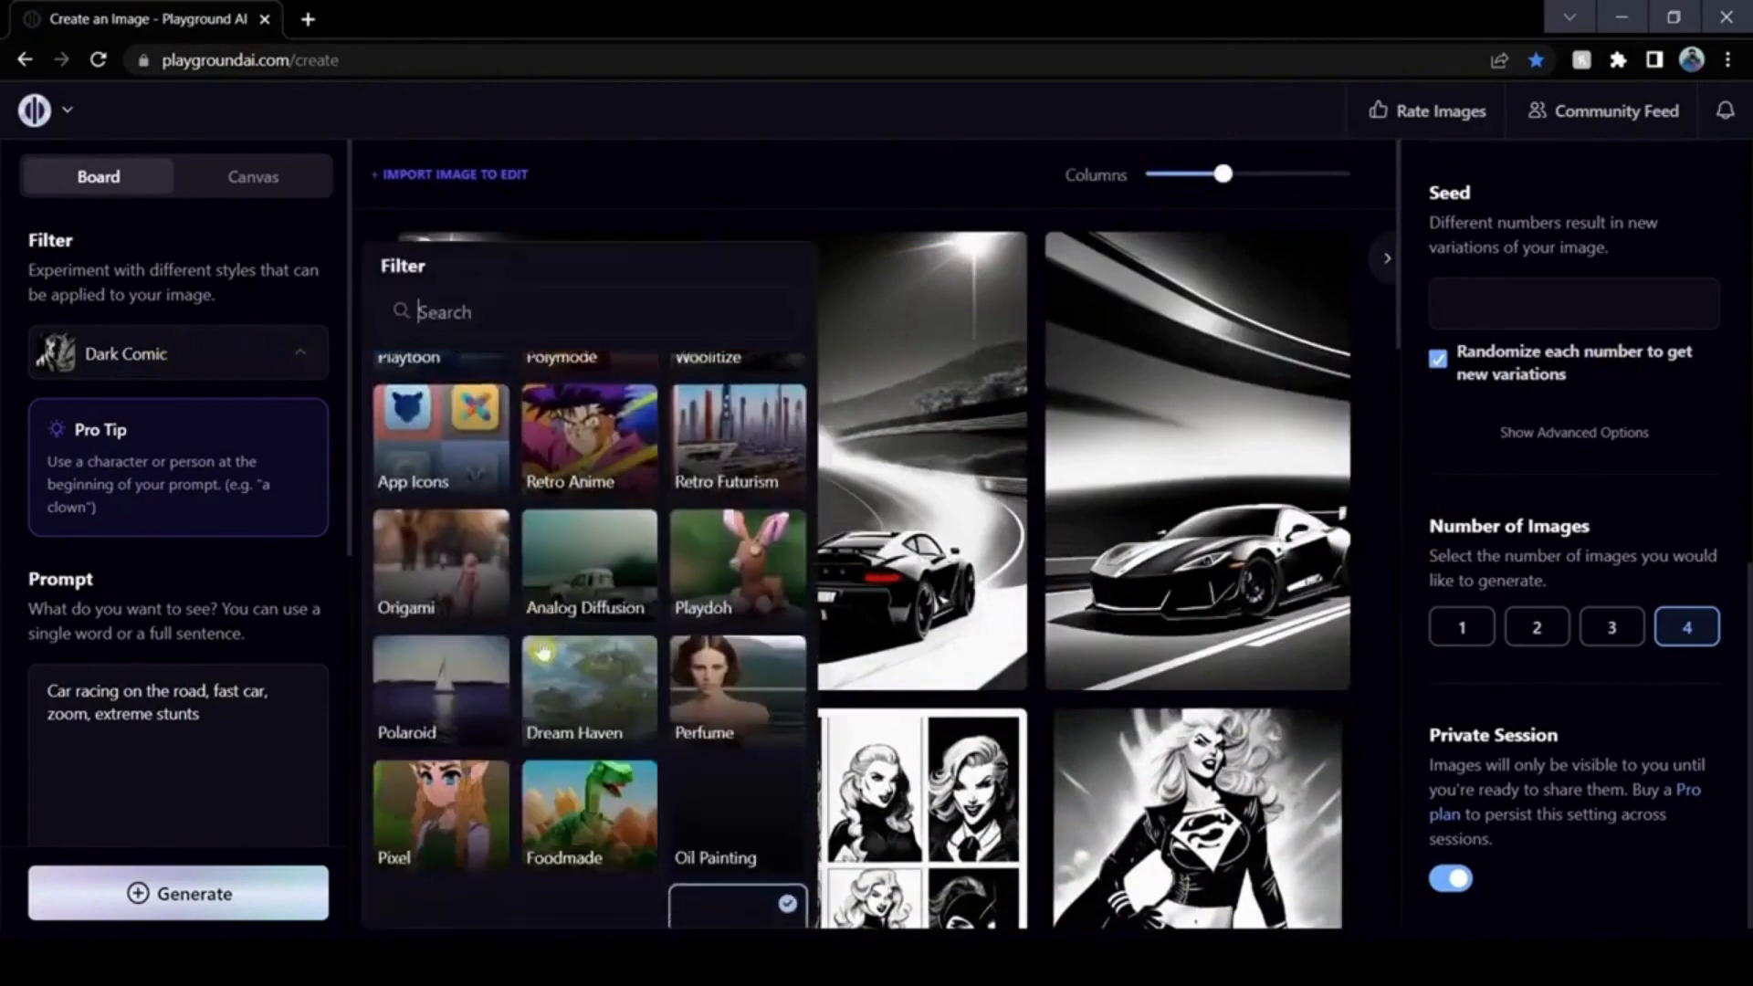
scroll(540, 680, down, 2)
click(280, 287)
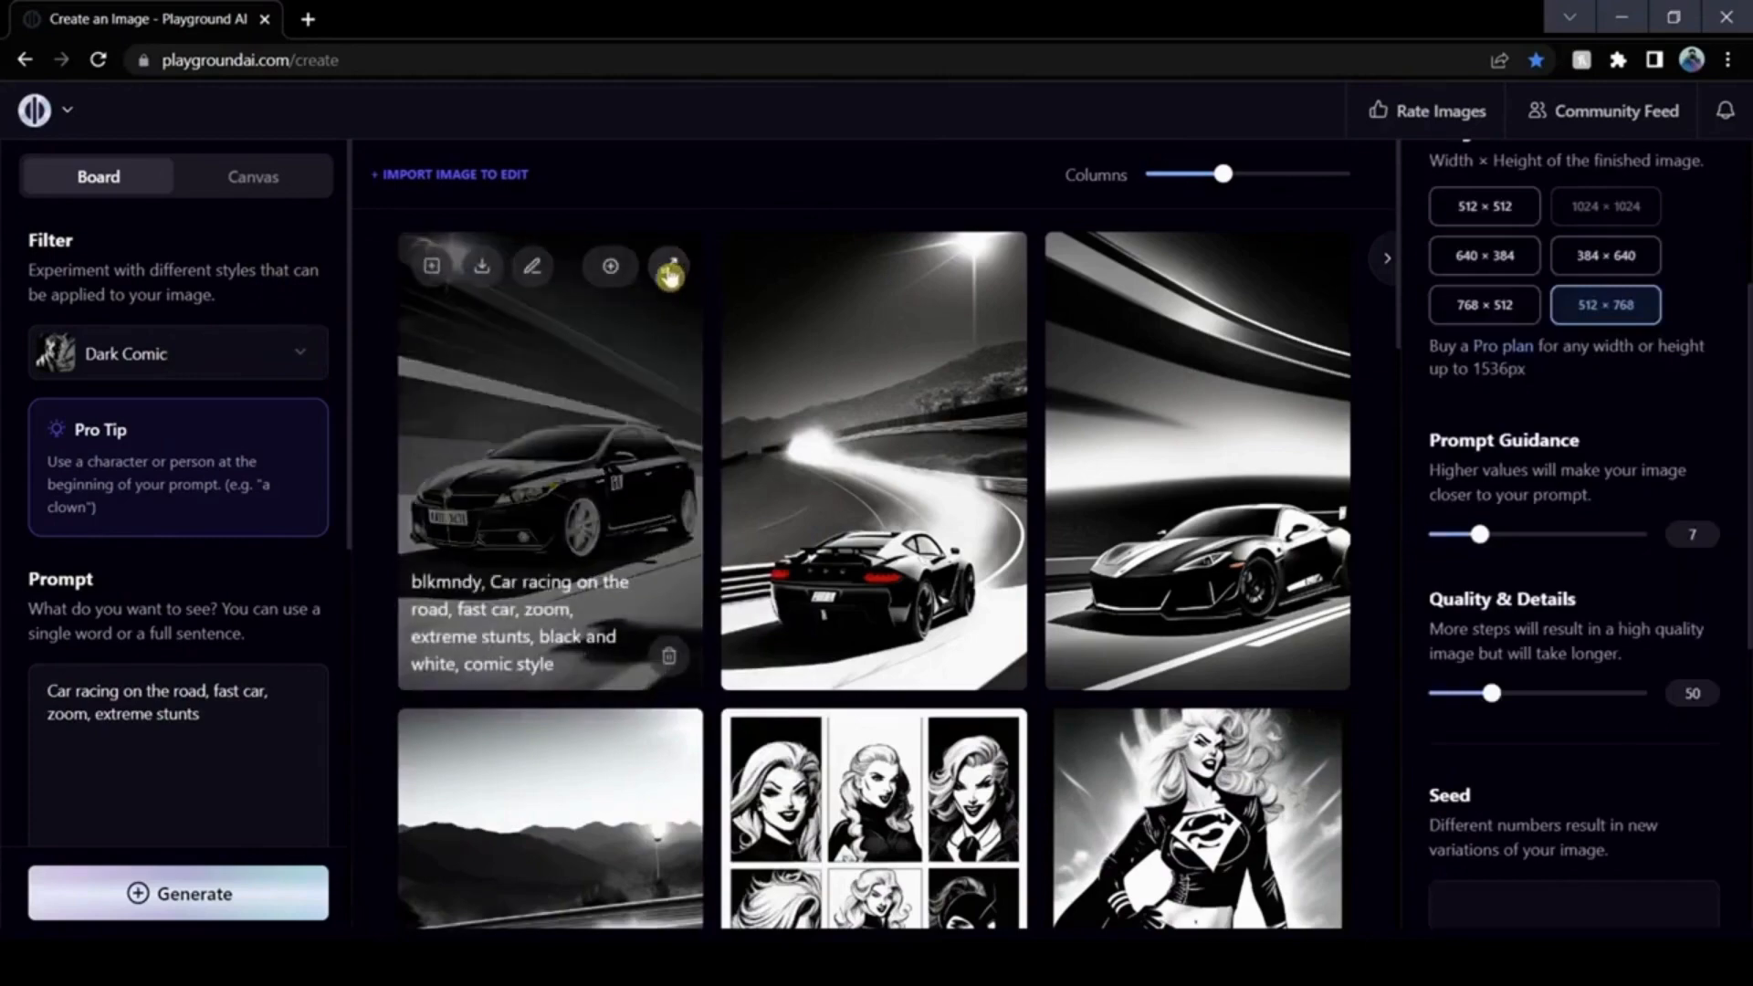
Step: Enlarge the first two generated racing car images one after the other and close each preview
click(672, 269)
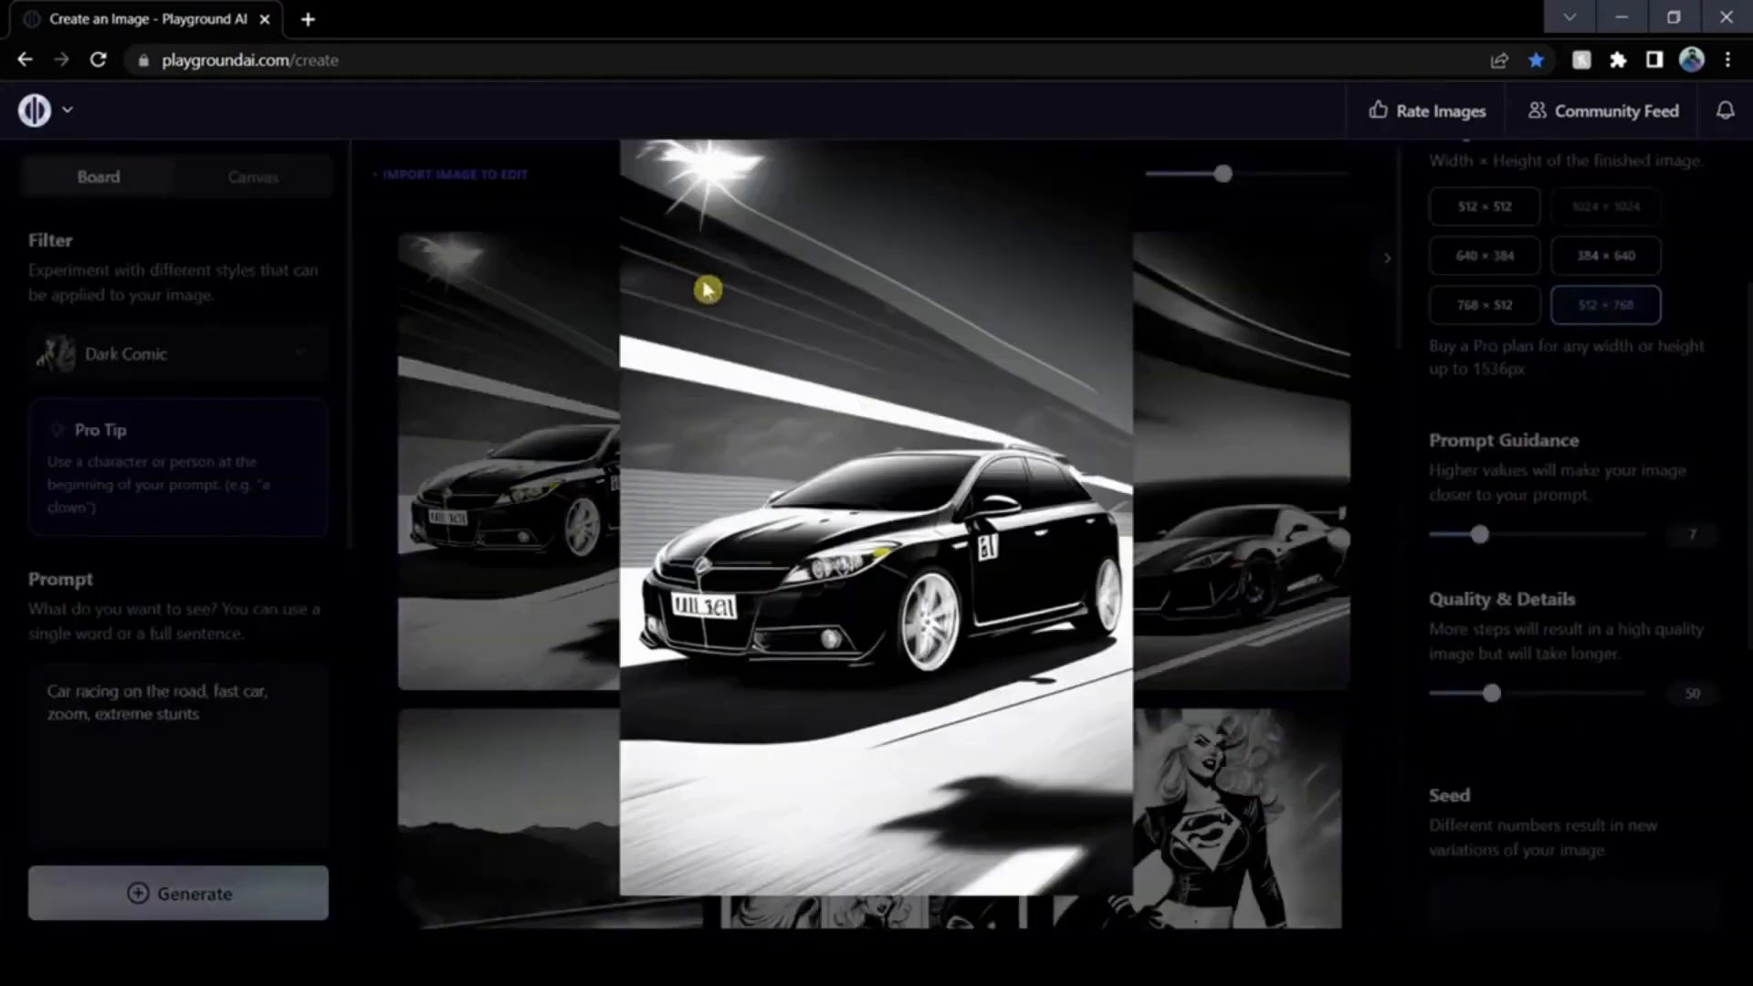
click(1368, 390)
click(994, 268)
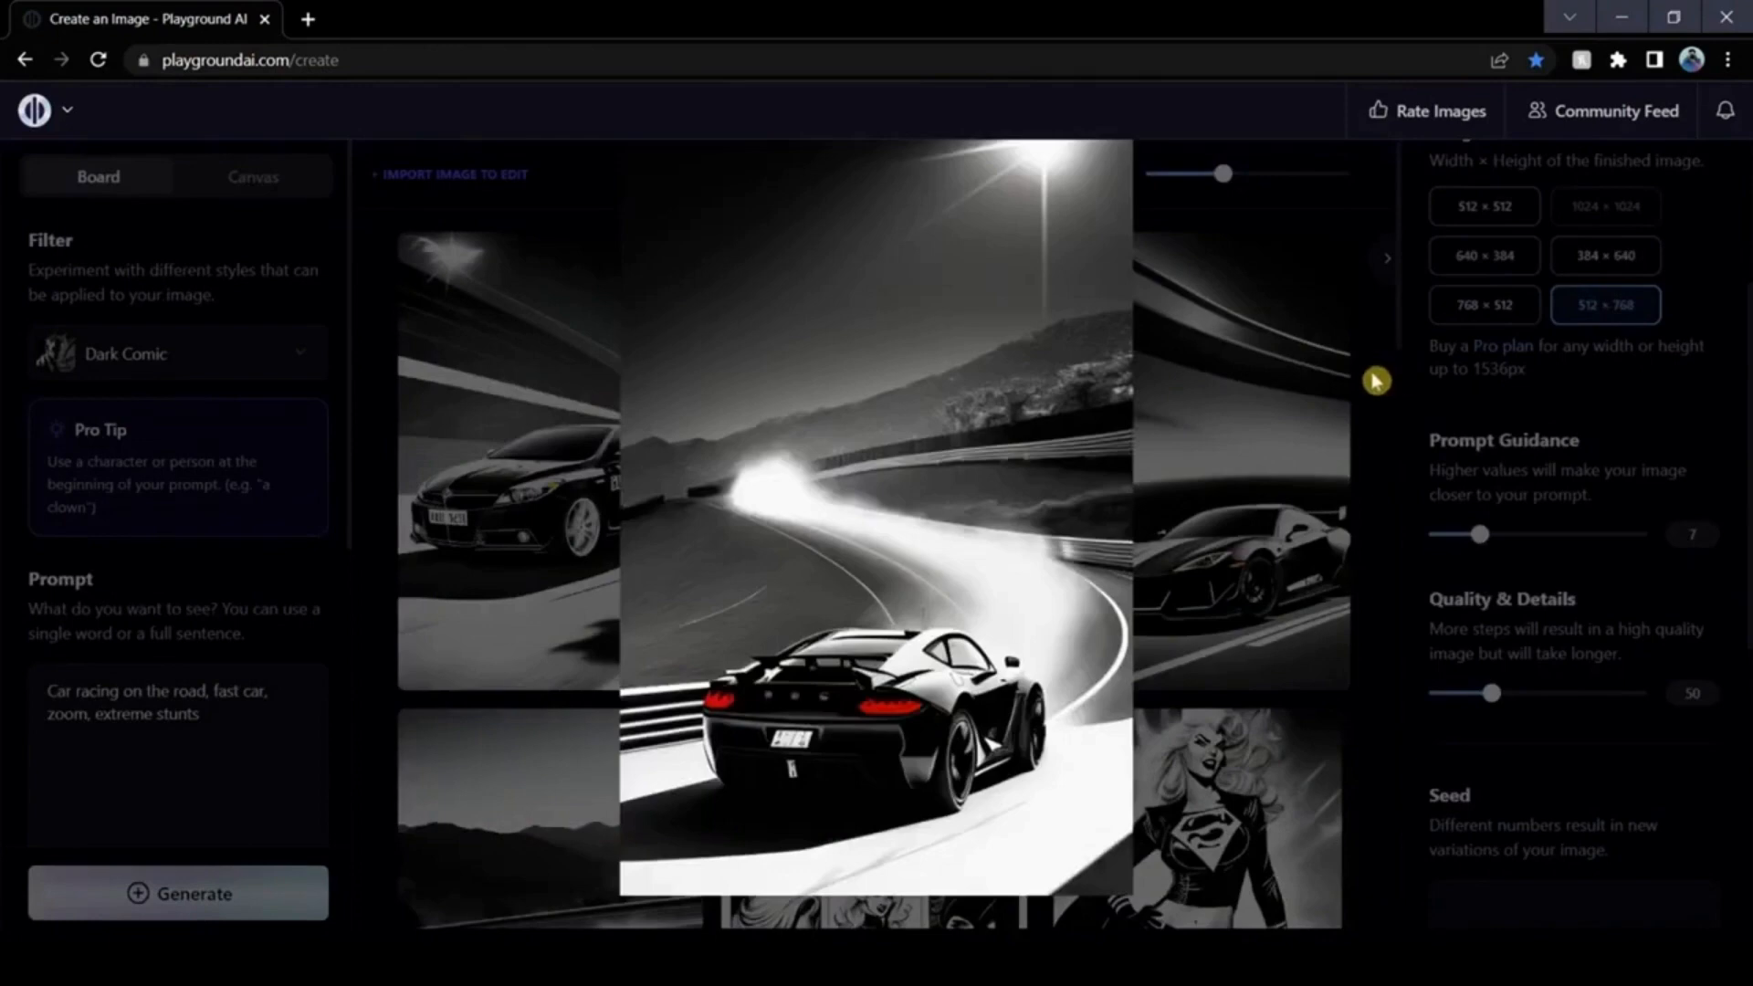
click(1376, 380)
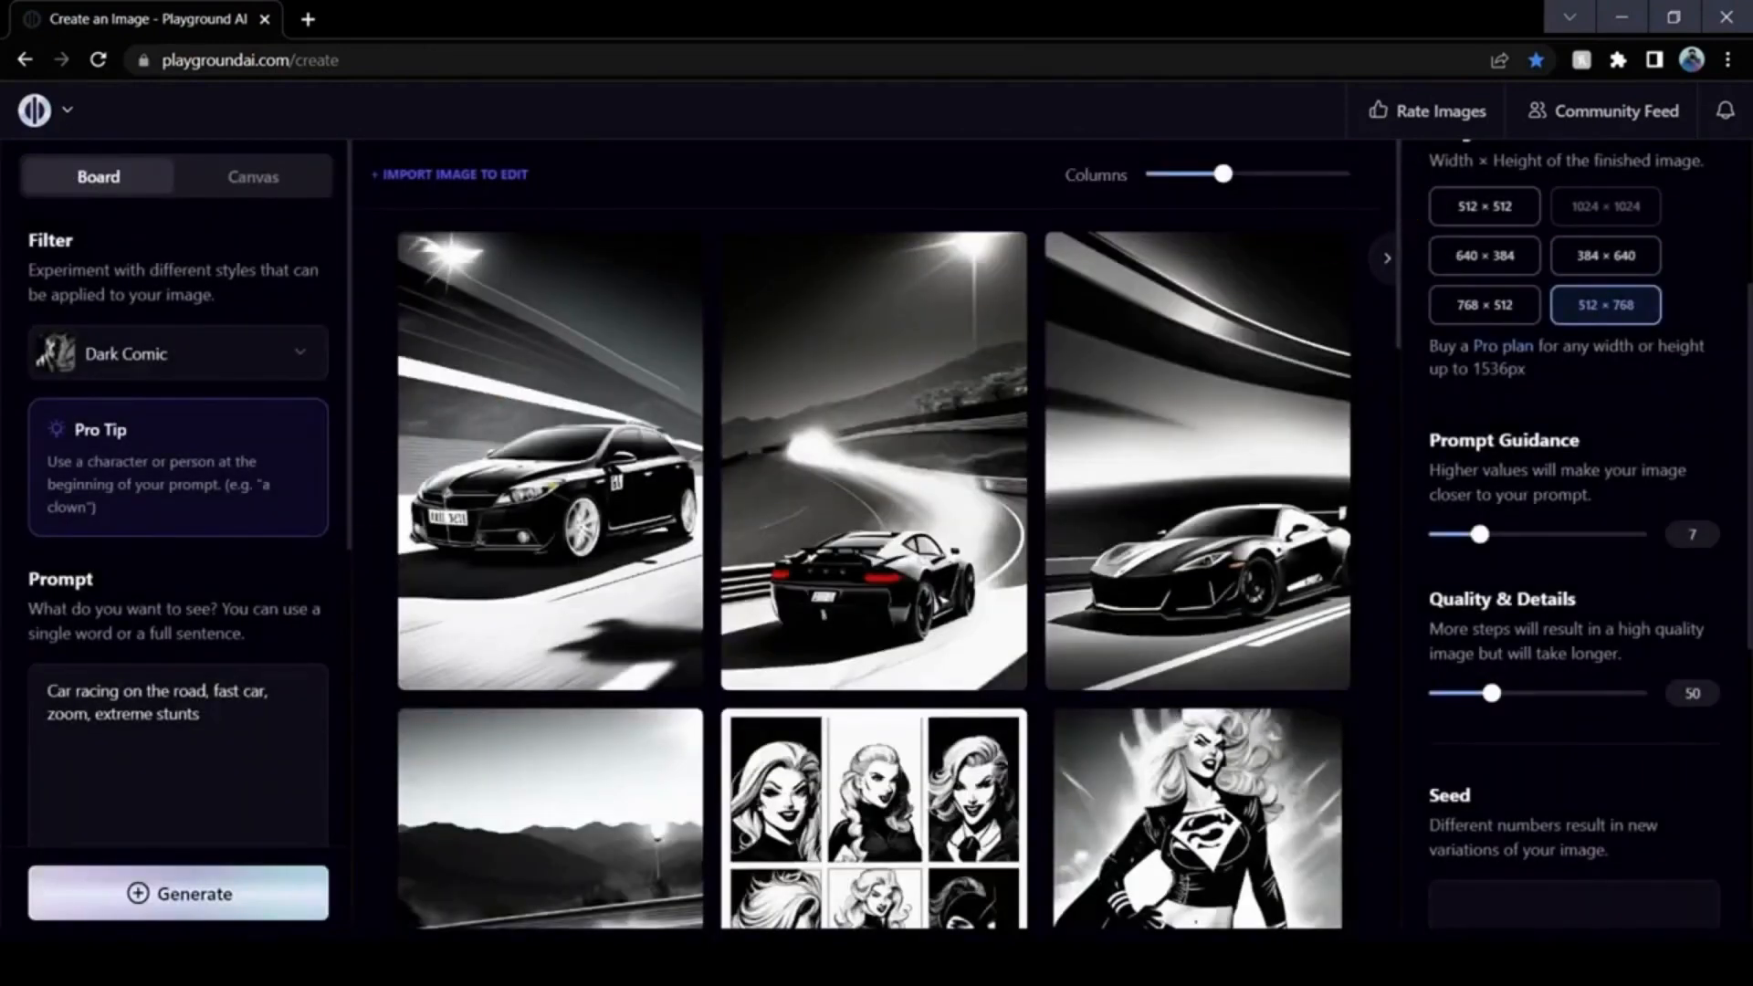
Step: Review the car racing prompt text and the list of terms under Exclude From Image
scroll(178, 493, down, 2)
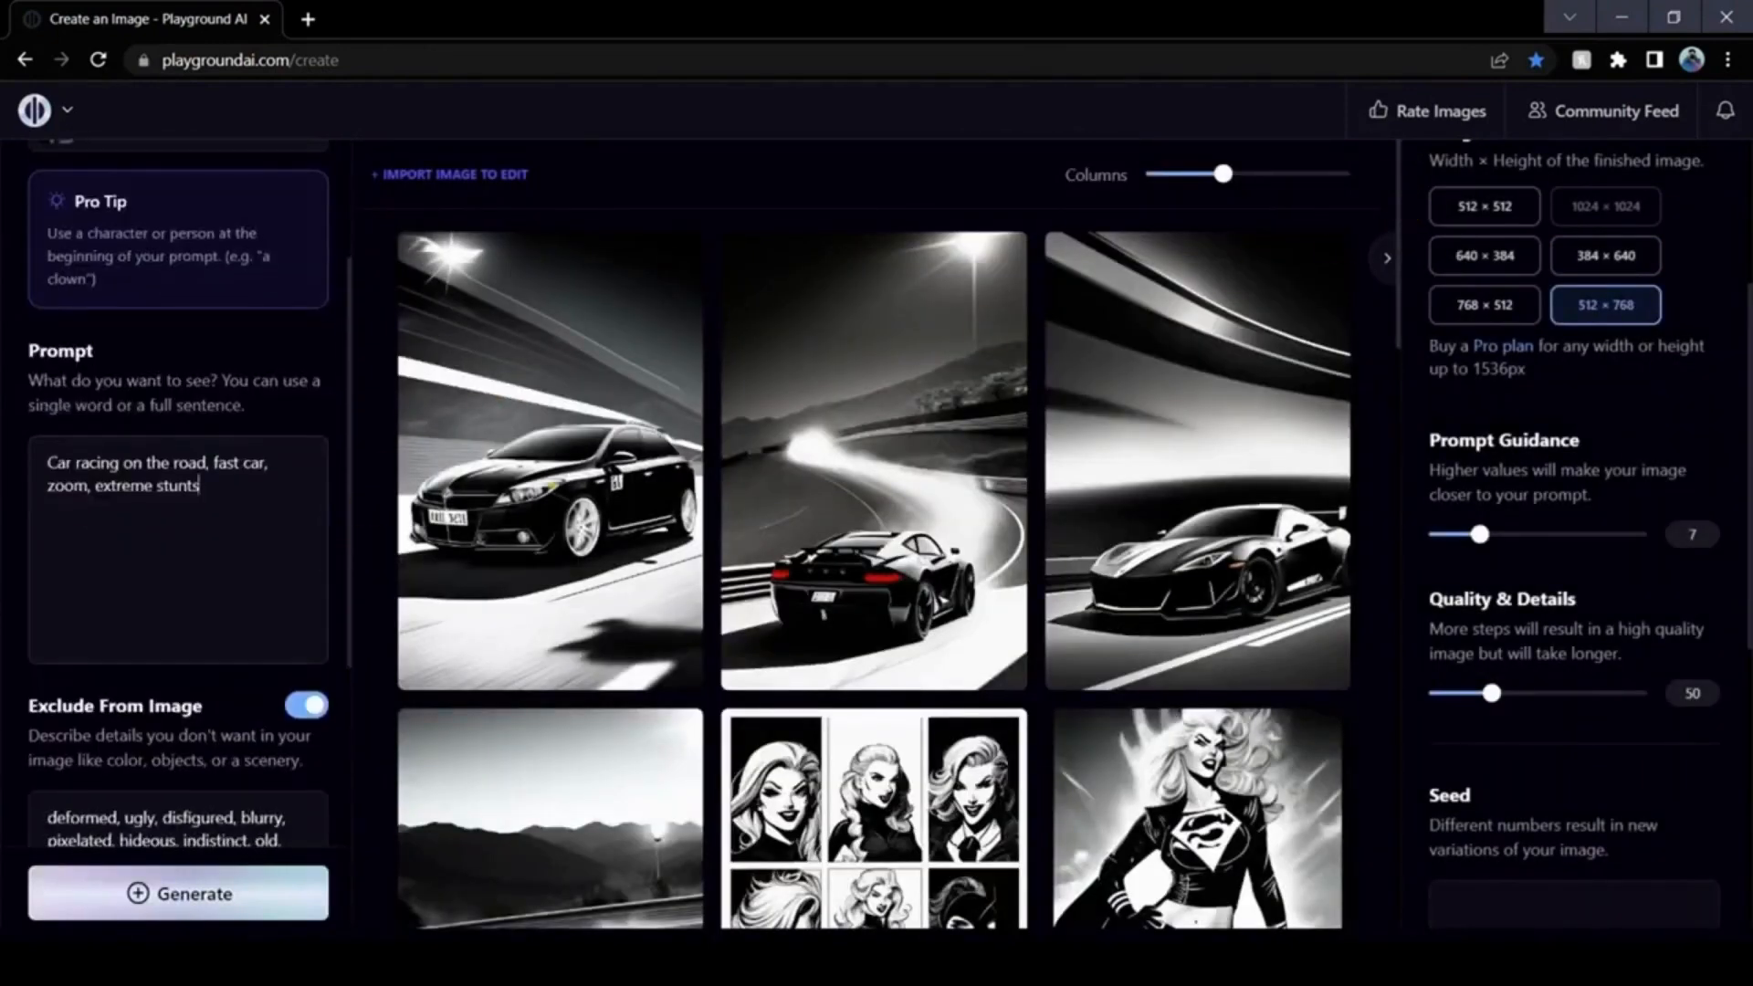
key(ctrl+a)
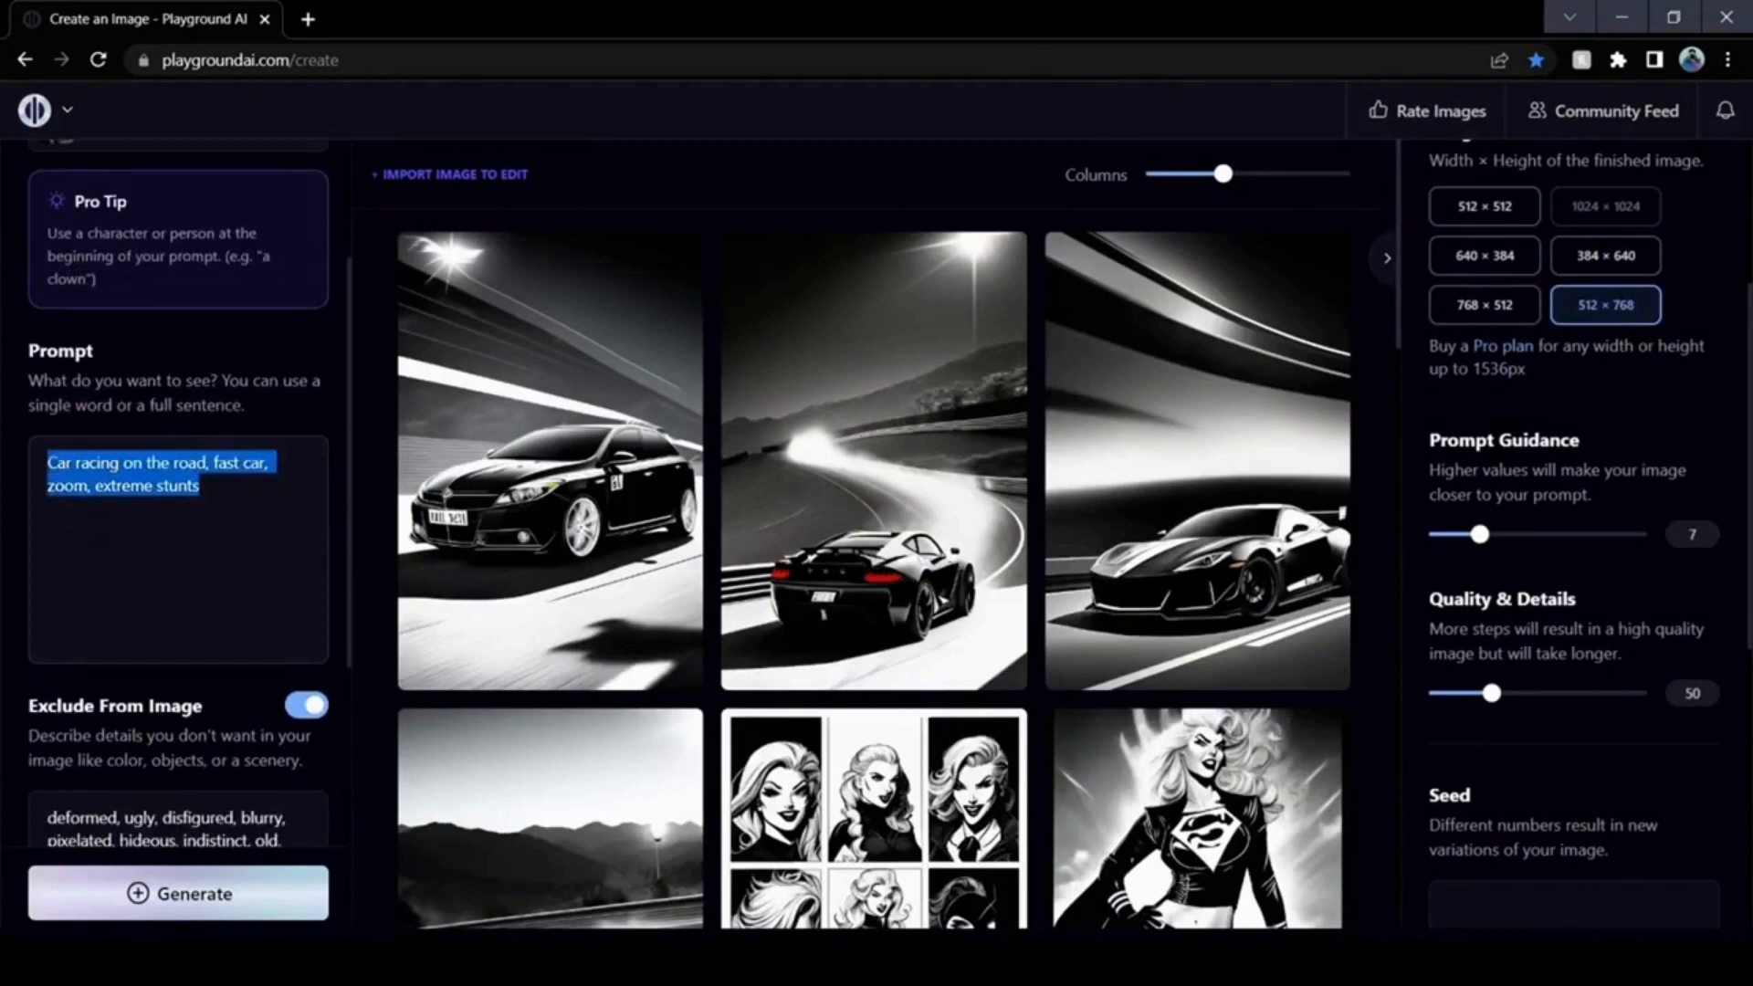
click(289, 402)
scroll(278, 517, down, 3)
scroll(178, 511, down, 2)
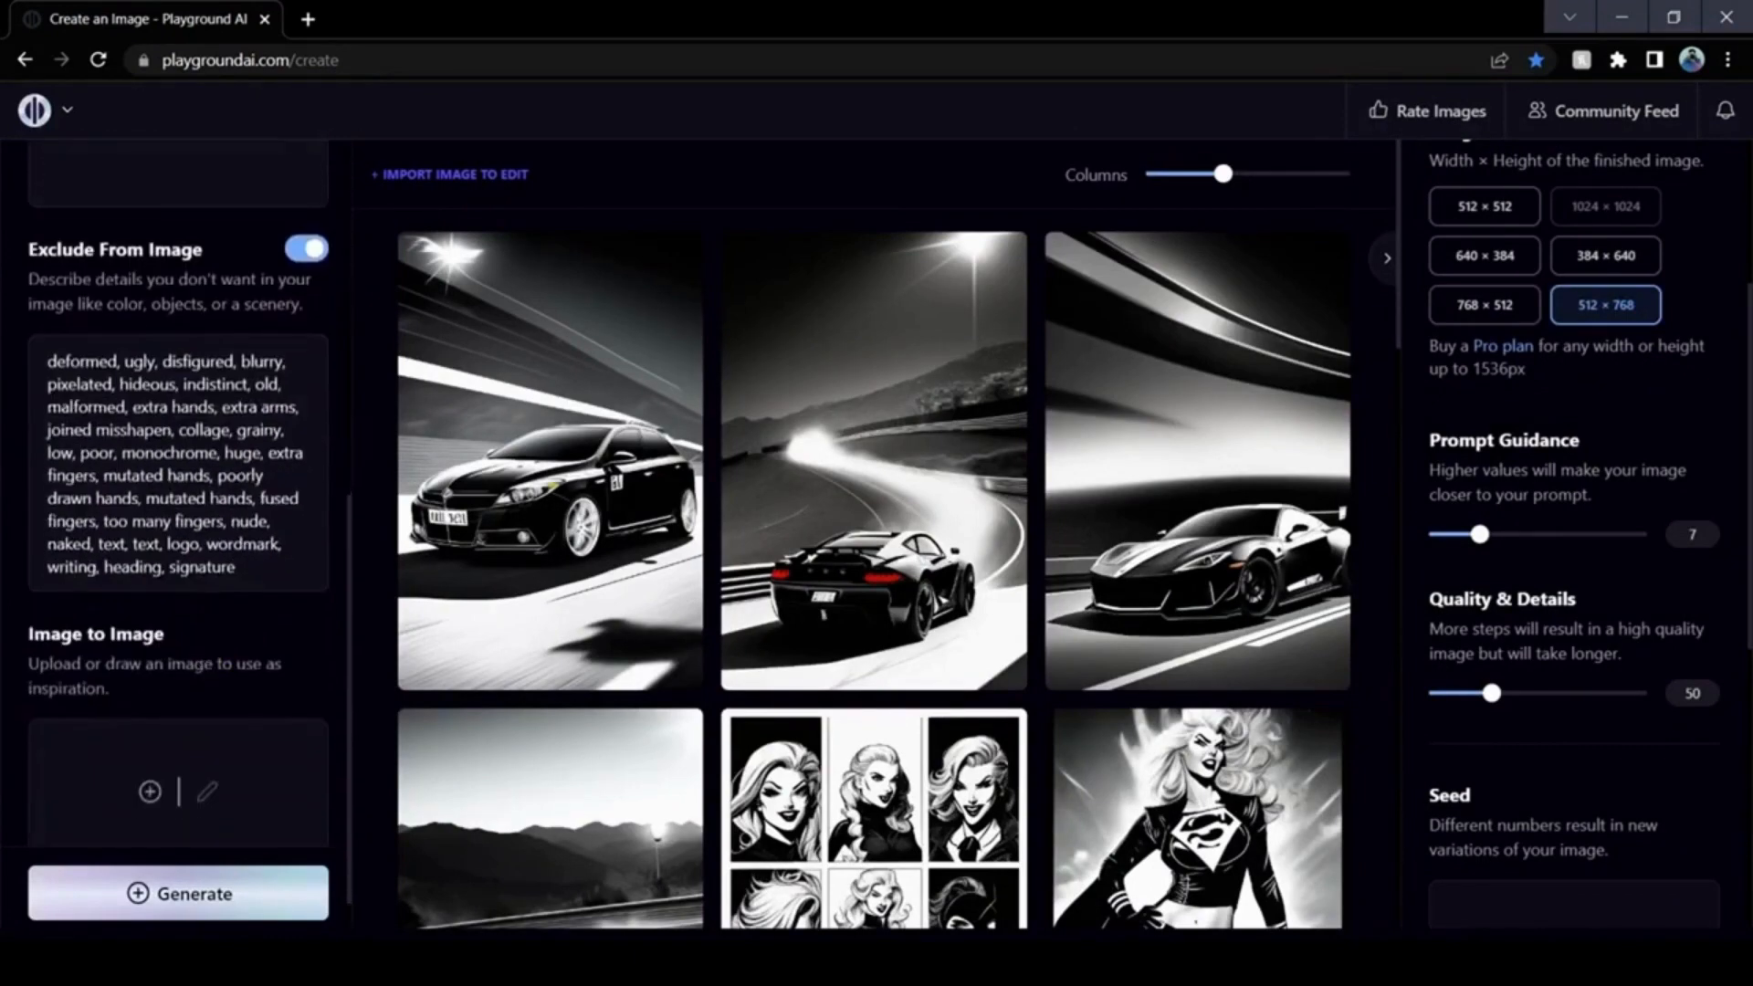
mouse_move(236, 567)
mouse_down()
mouse_move(50, 384)
mouse_move(55, 360)
mouse_move(285, 548)
mouse_move(301, 600)
mouse_up()
drag(354, 558, 364, 192)
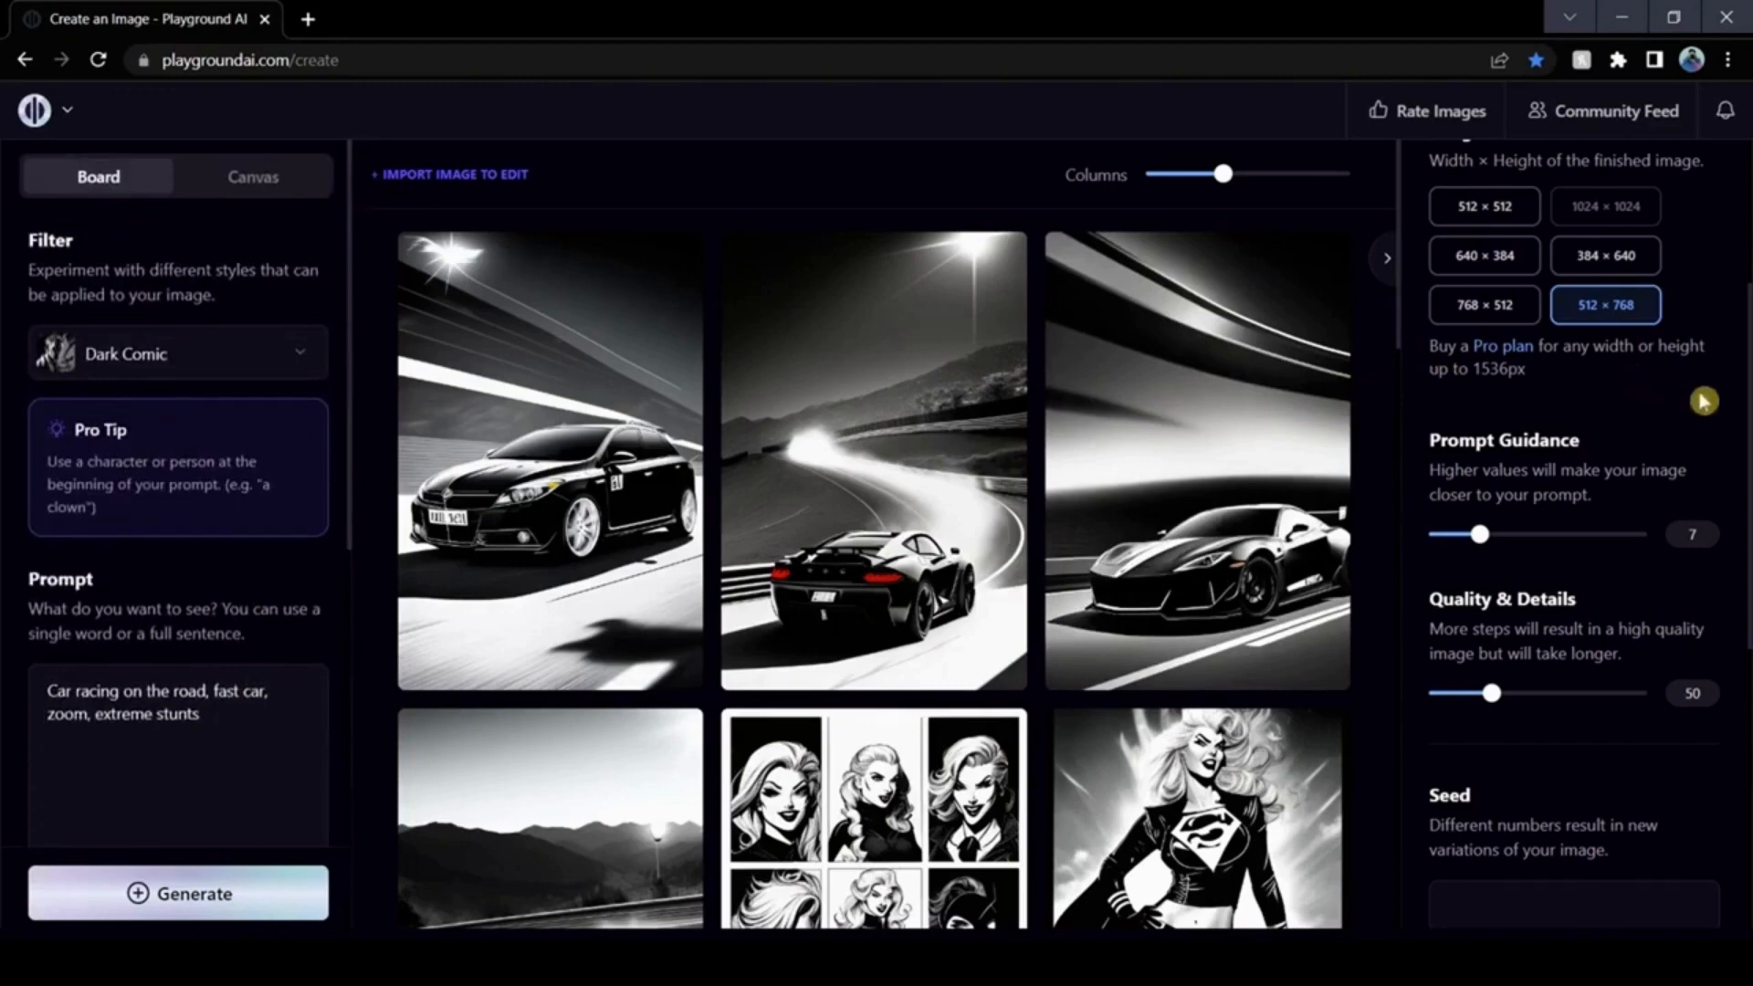
Step: Try the Playground v1 model and switch the model back to Stable Diffusion 1.5
scroll(1704, 400, up, 3)
click(1621, 338)
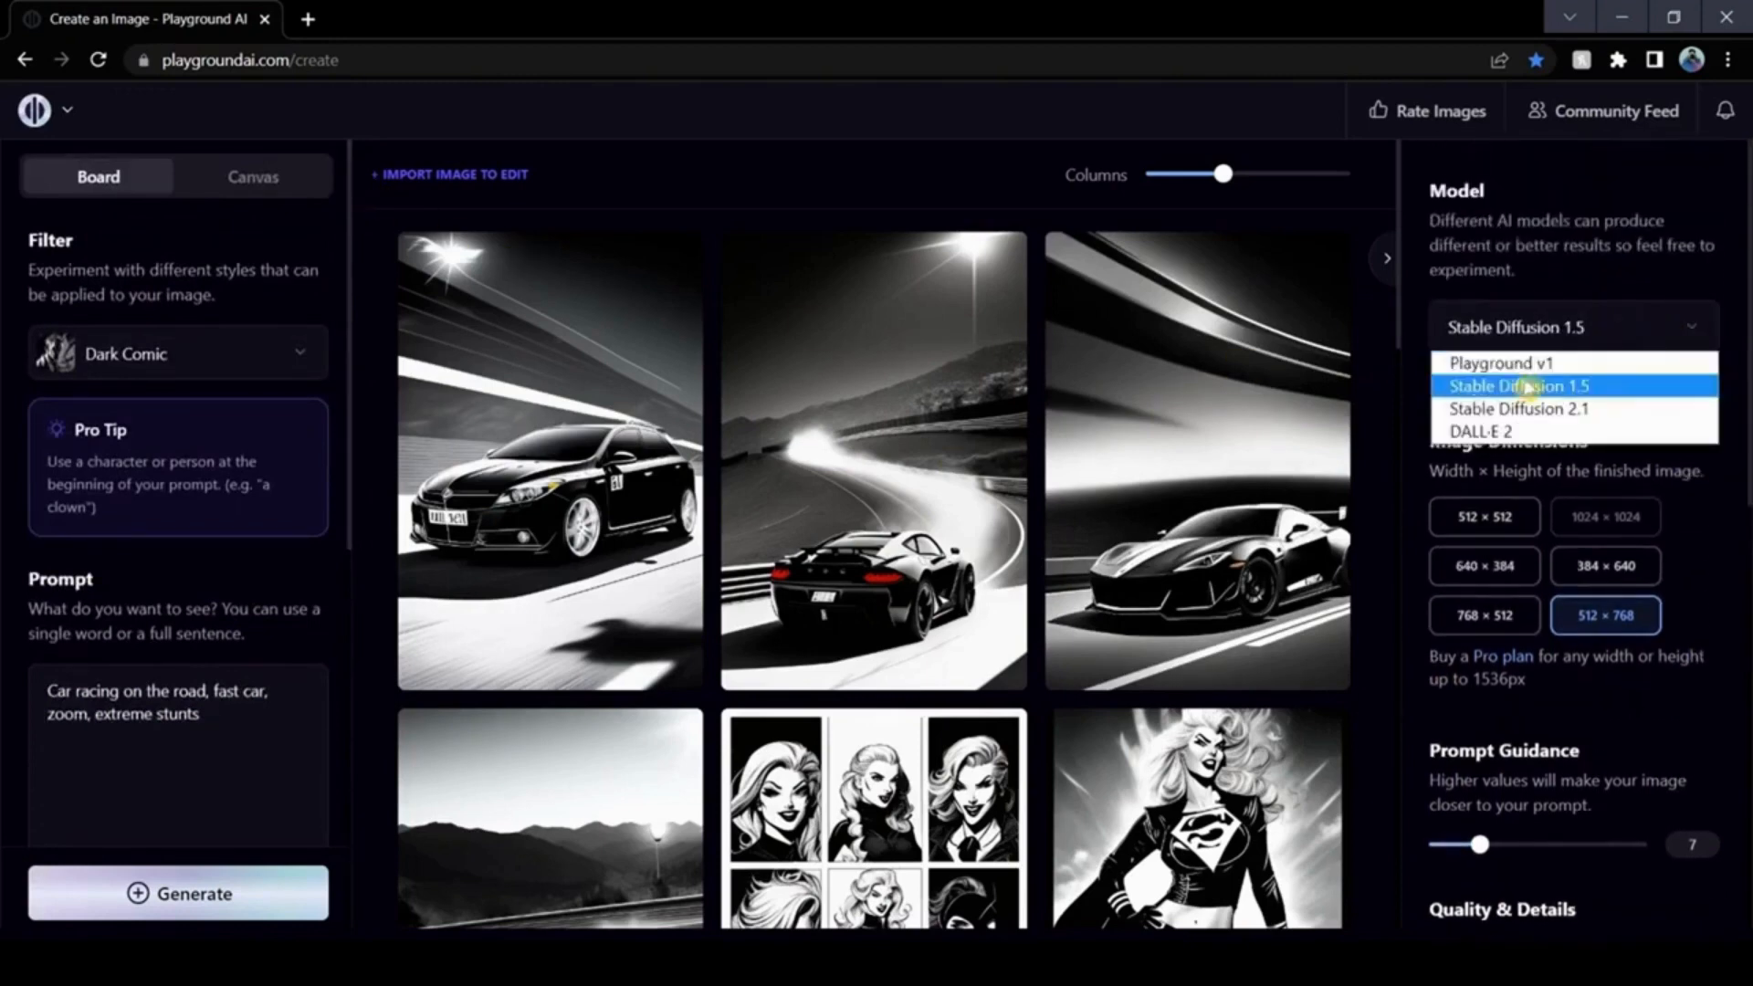
click(1538, 364)
click(1578, 338)
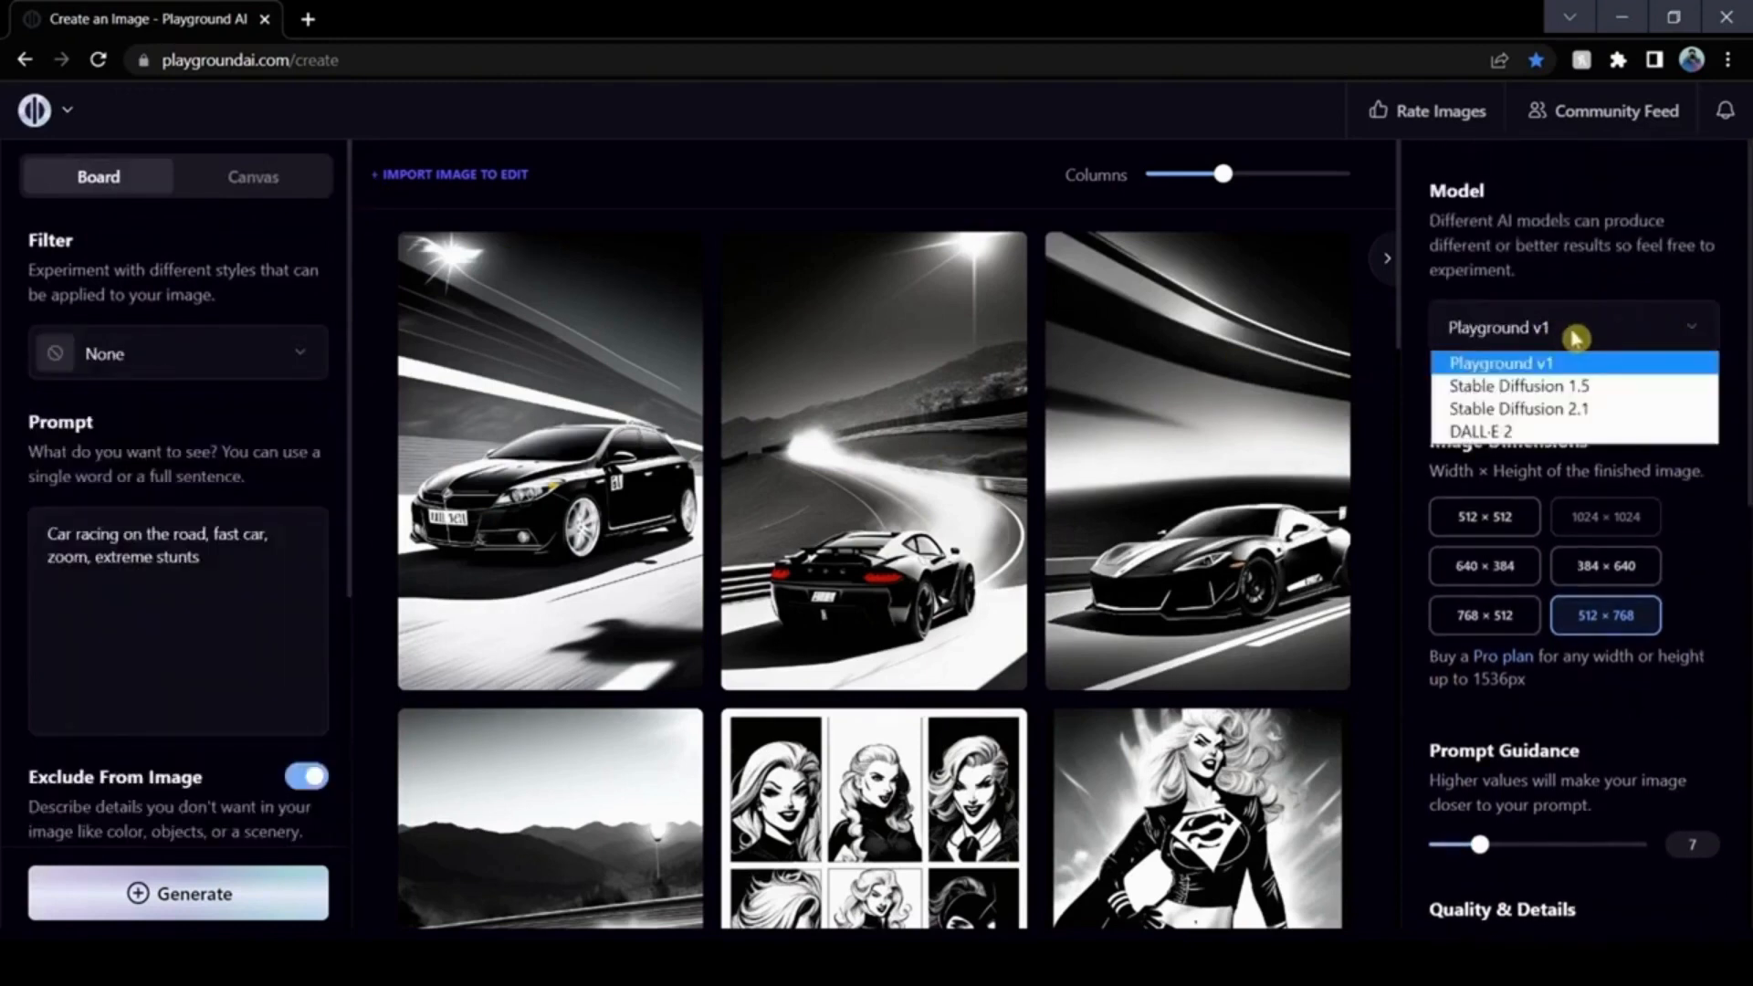
click(1523, 391)
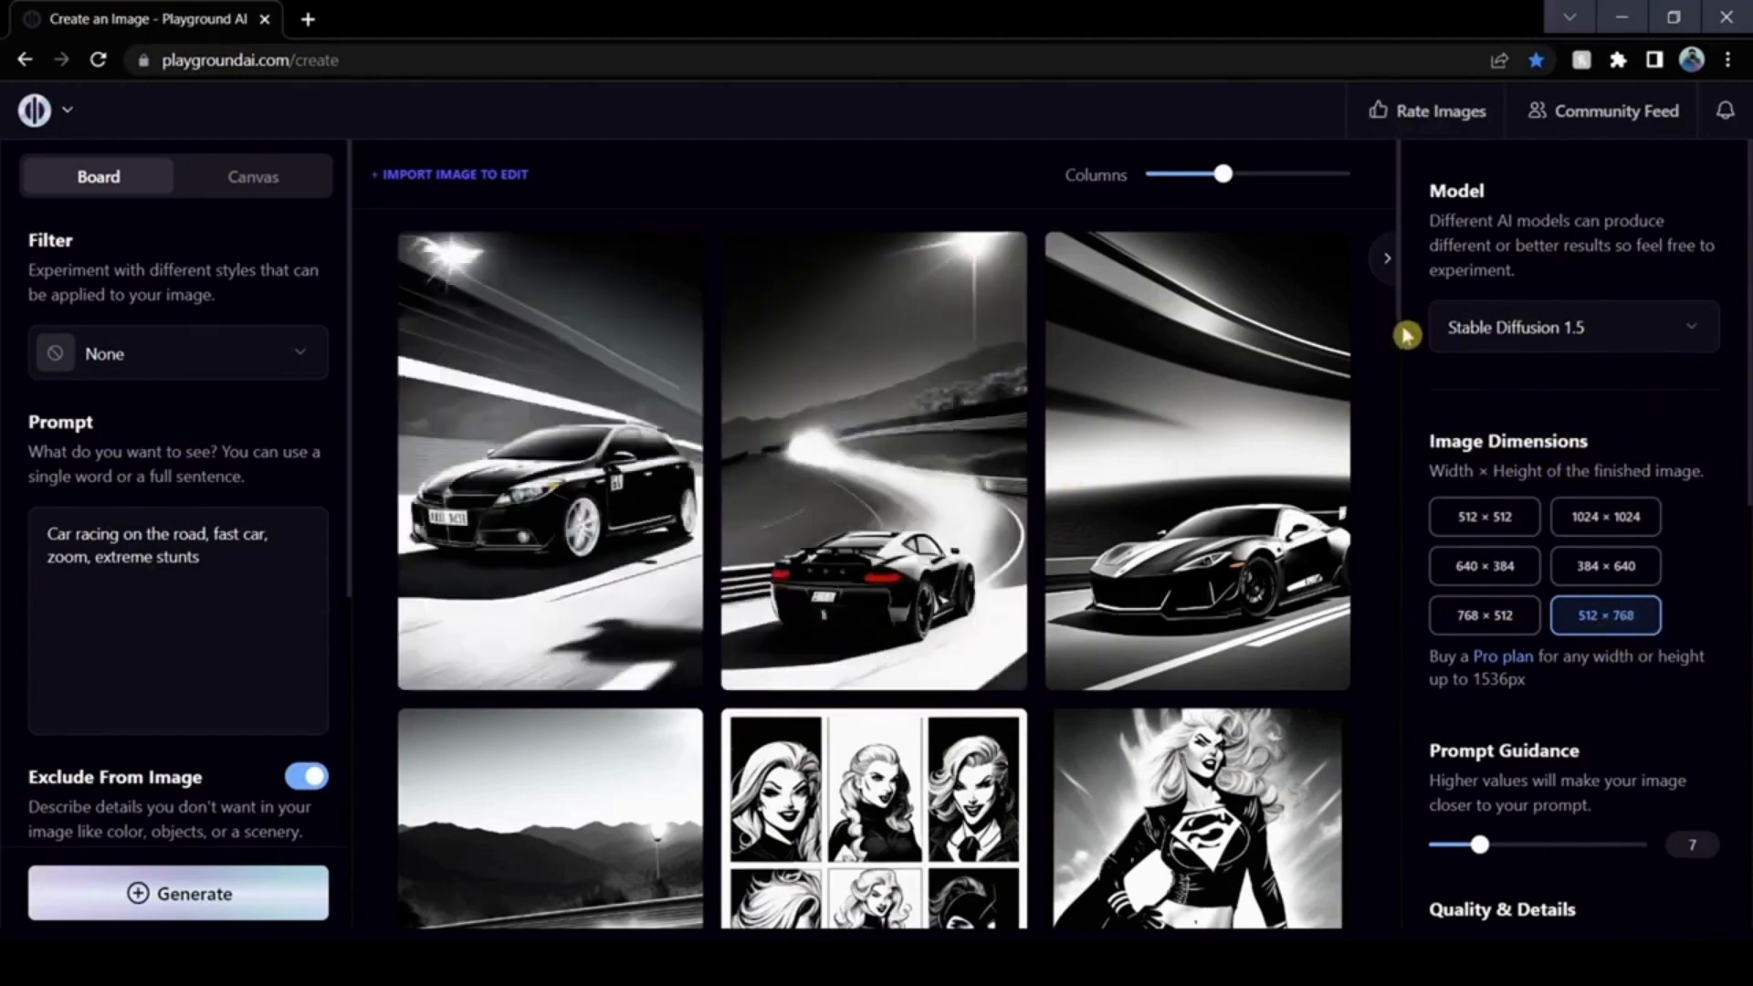
Step: Examine enlarged previews of the black-and-white comic images of the blonde supervillain woman on the board
drag(1403, 317, 1397, 375)
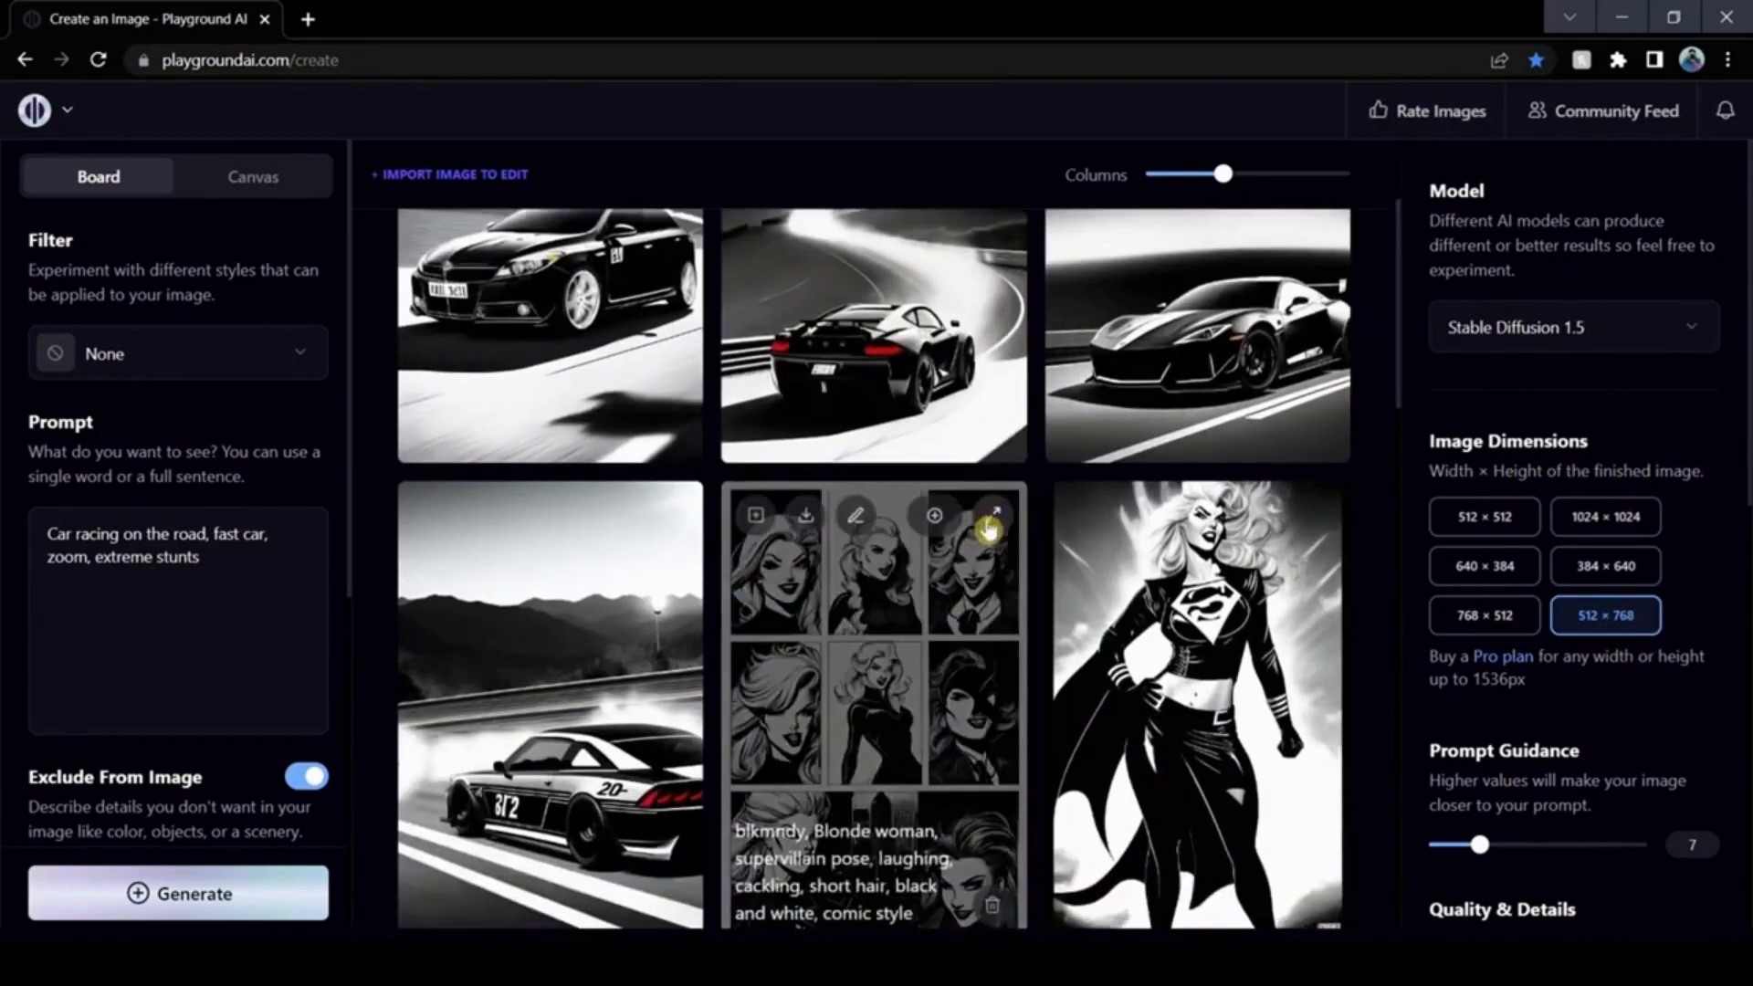
click(990, 522)
click(1397, 480)
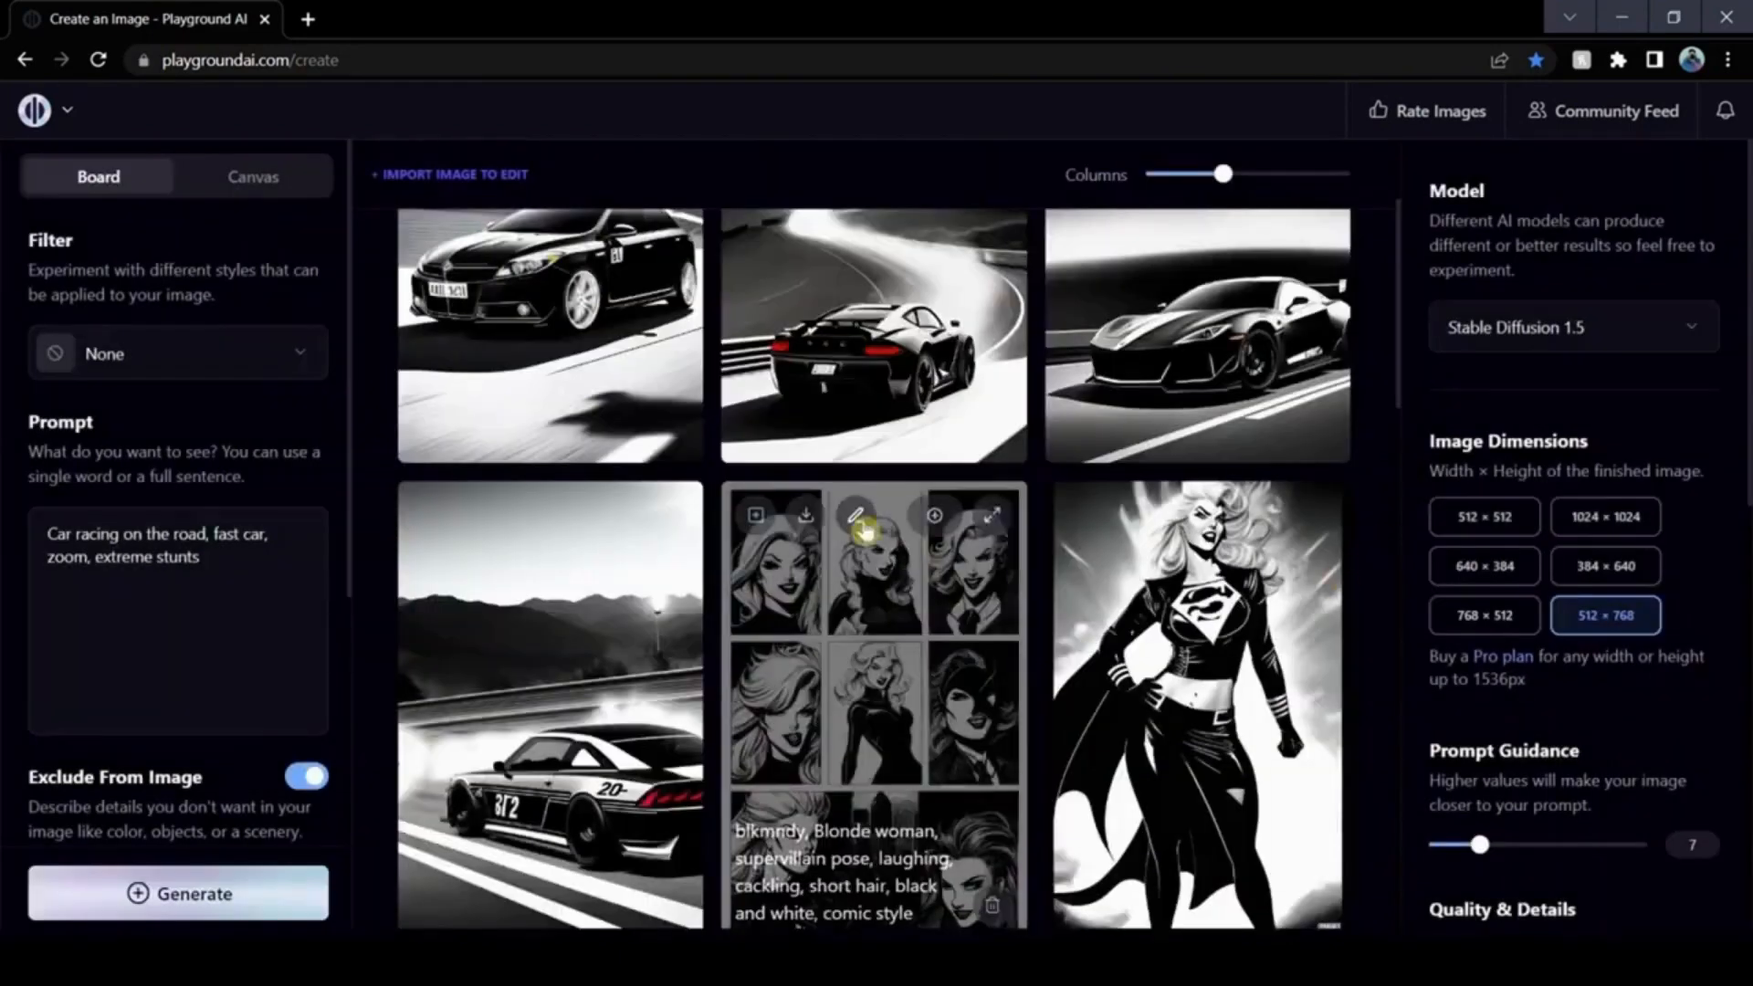
click(993, 520)
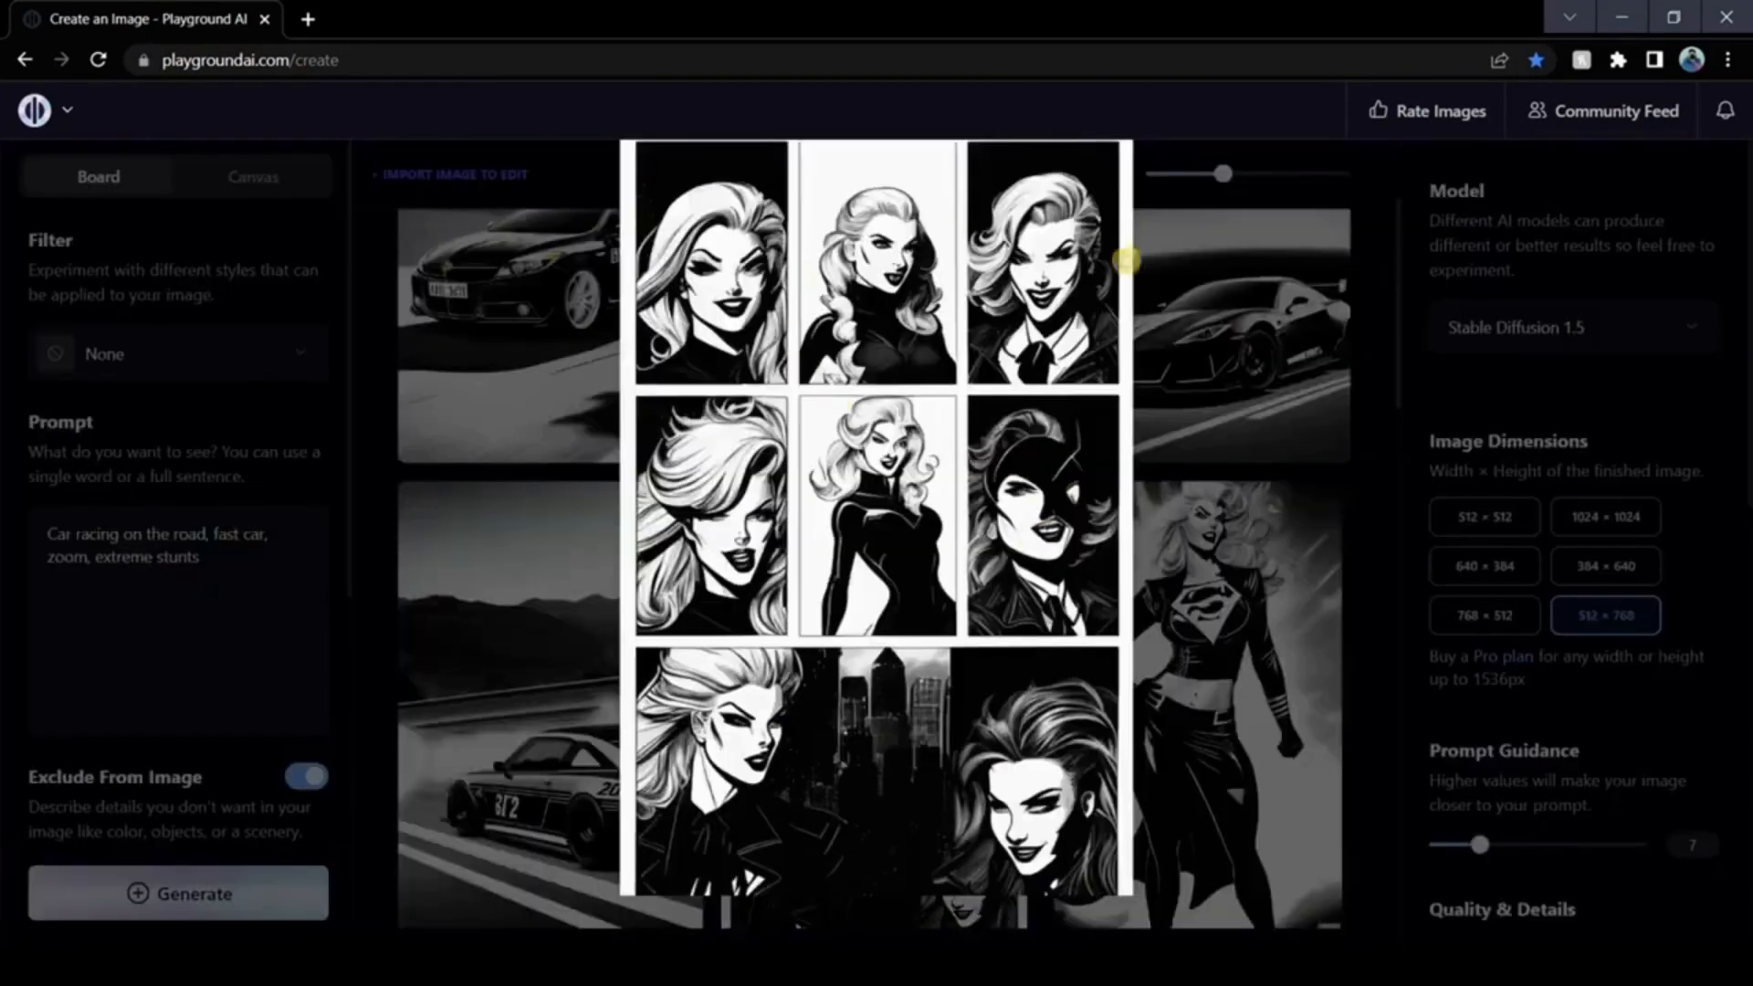
click(1374, 544)
click(1333, 520)
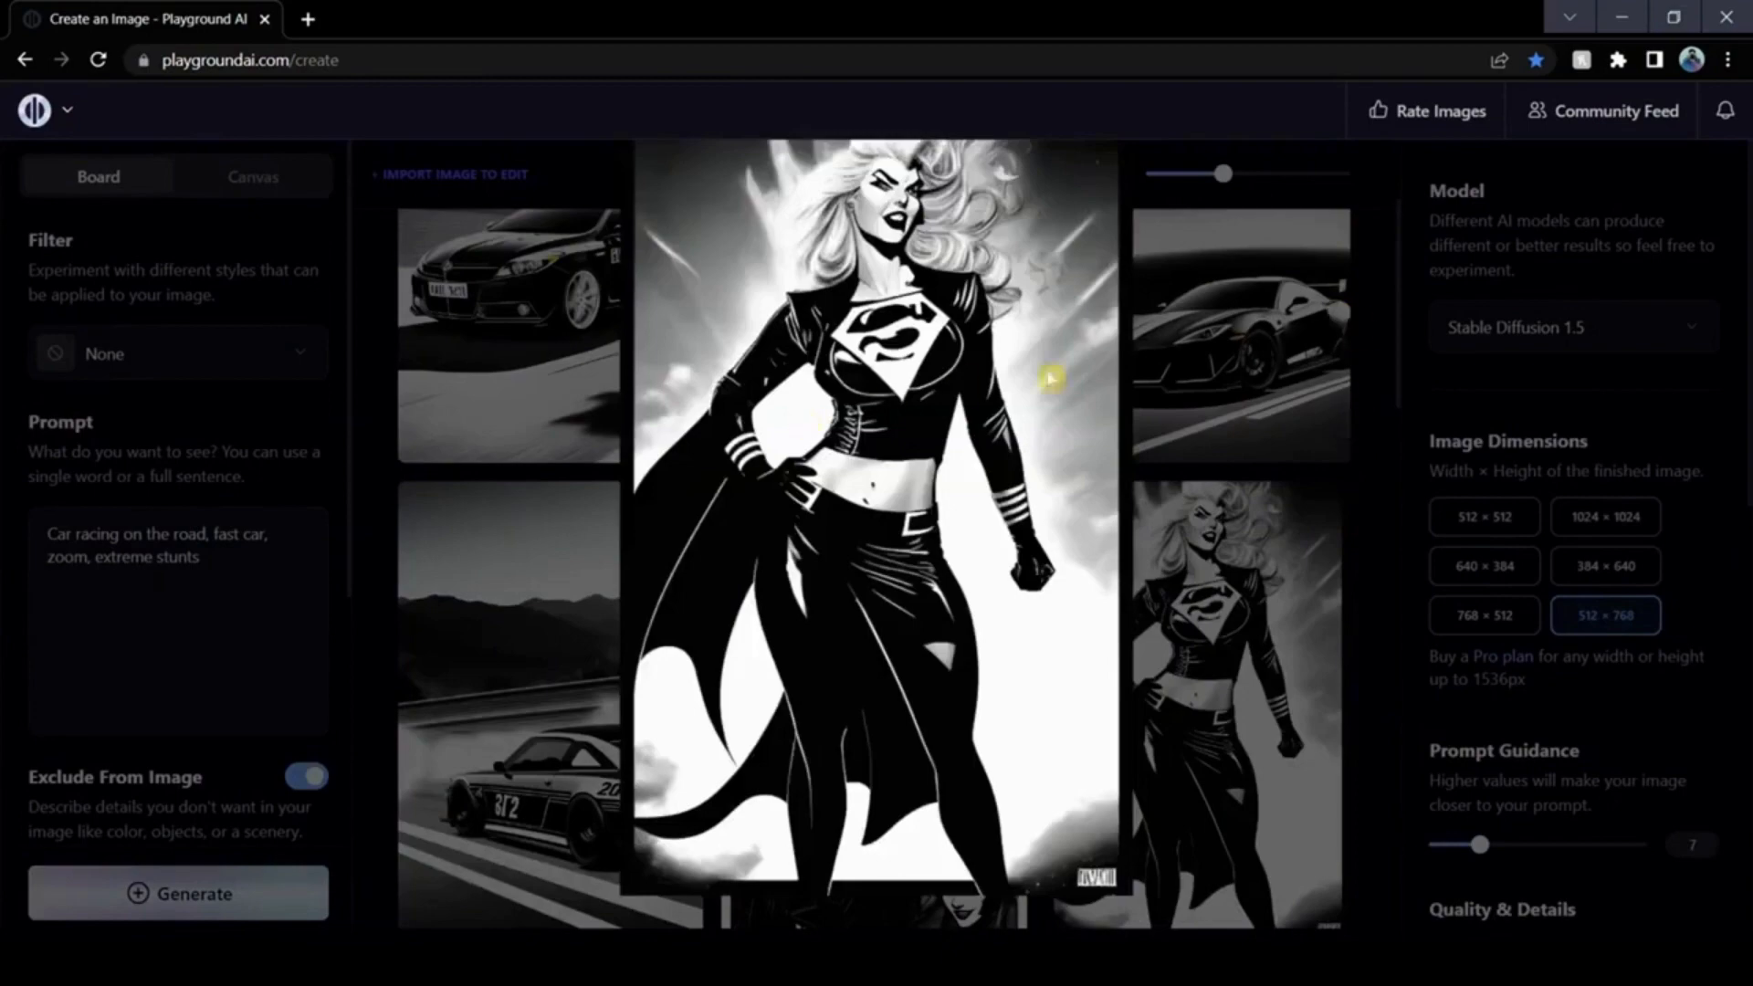
click(1382, 444)
scroll(1381, 445, down, 3)
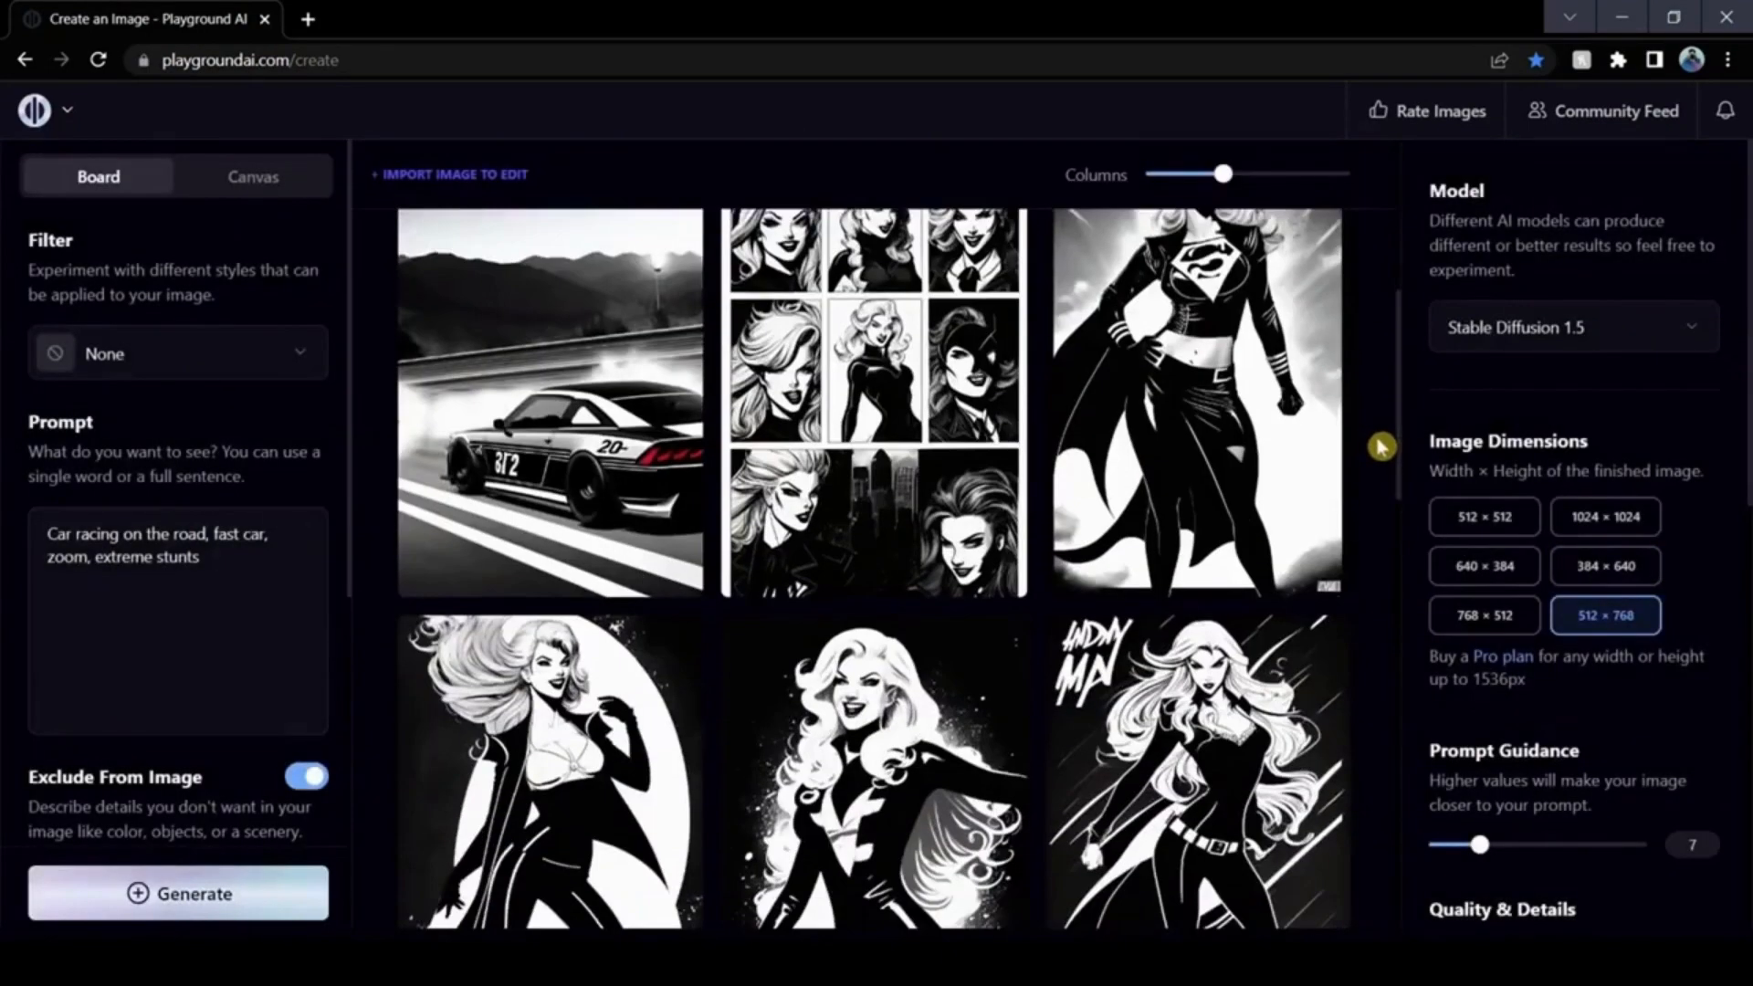
scroll(1381, 444, down, 4)
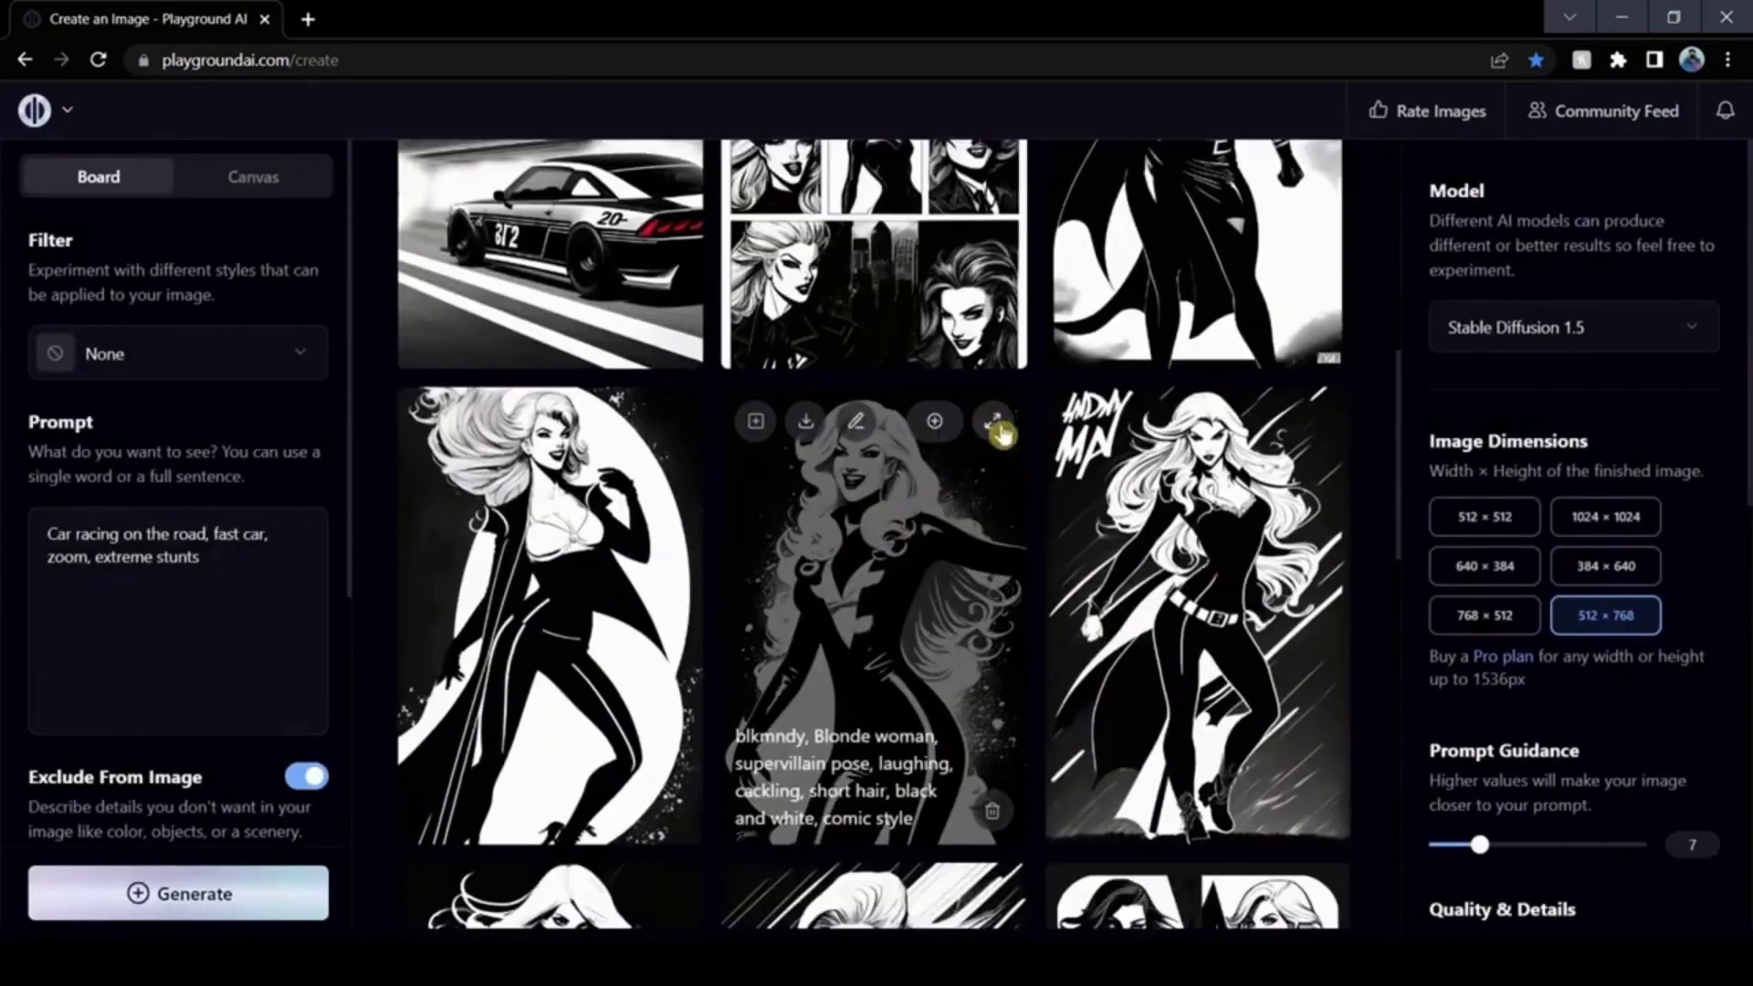
click(999, 429)
click(1380, 474)
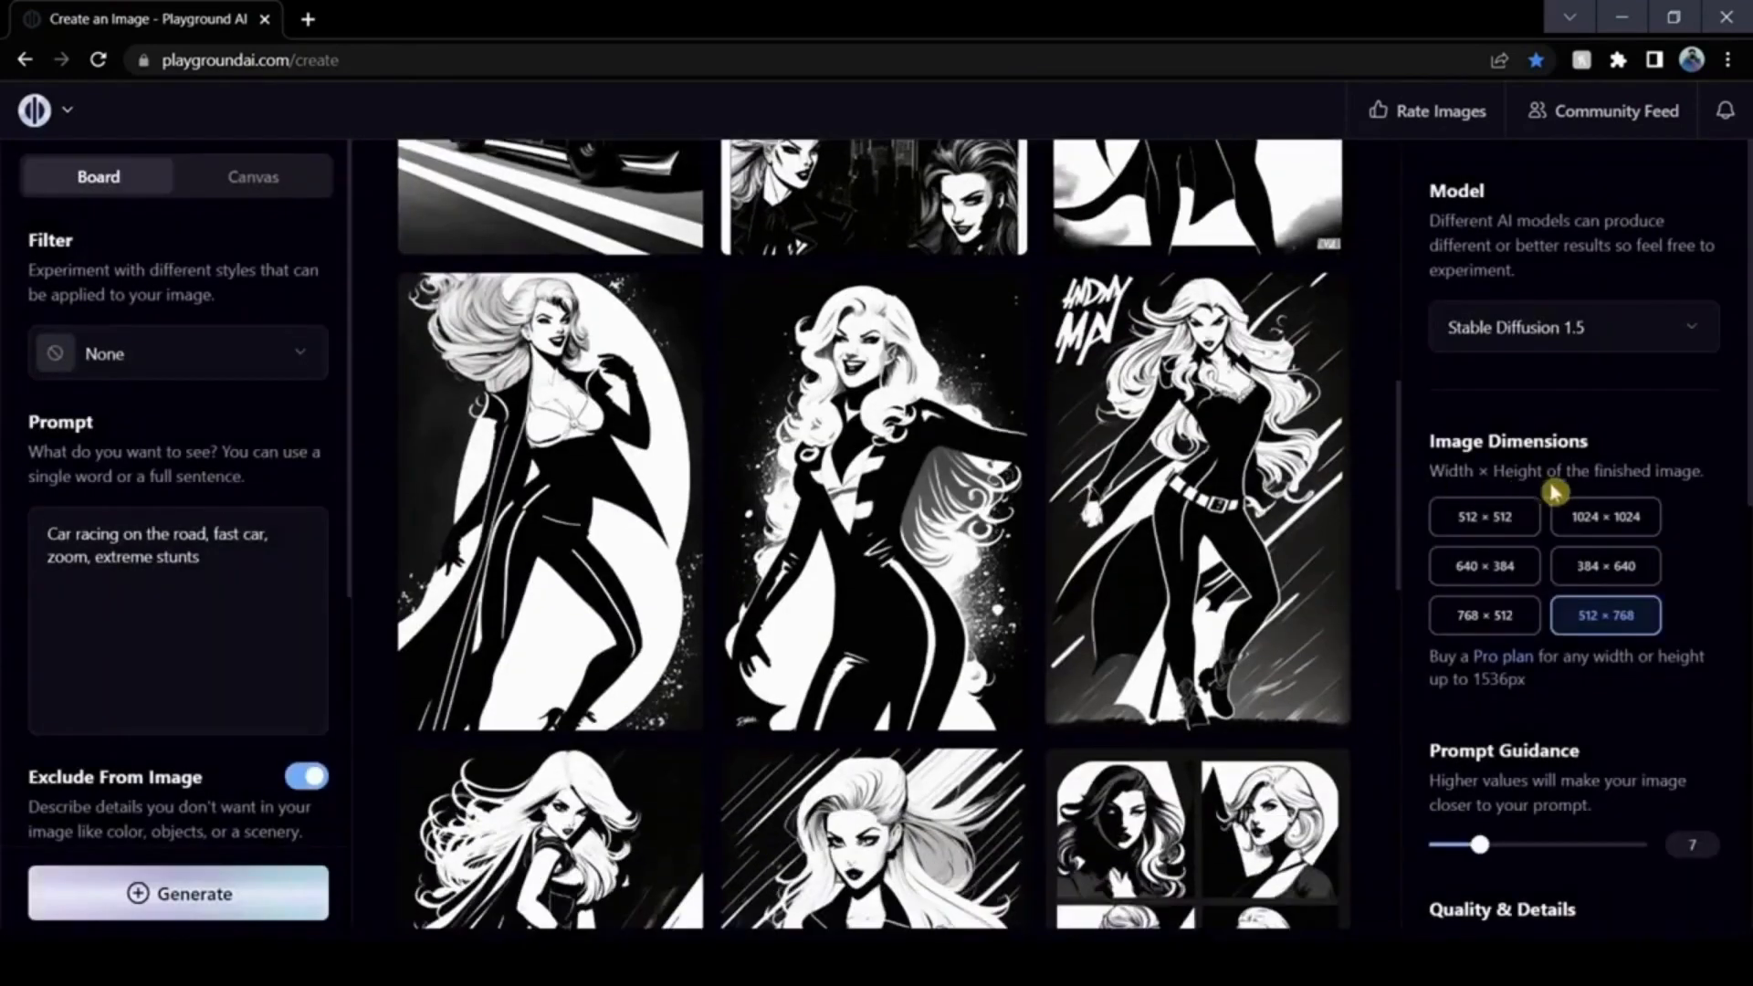
Step: Apply the Dark Comic filter and set Prompt Guidance to 10
scroll(1598, 511, down, 4)
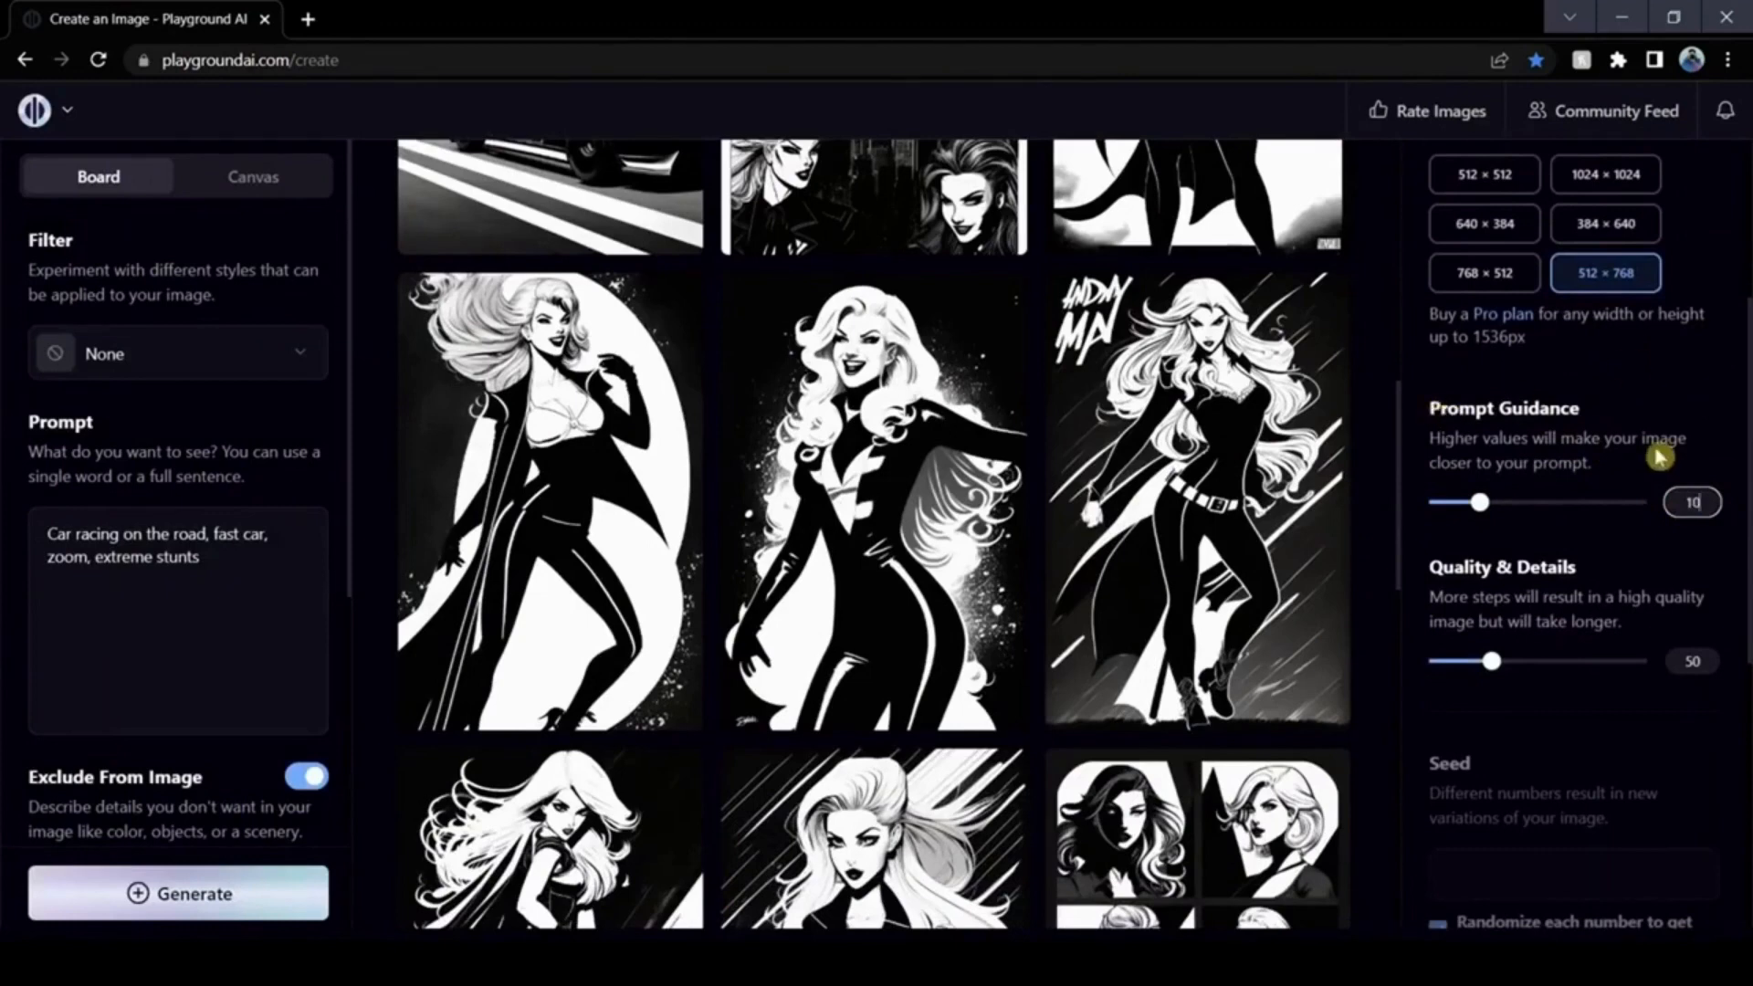
click(1657, 456)
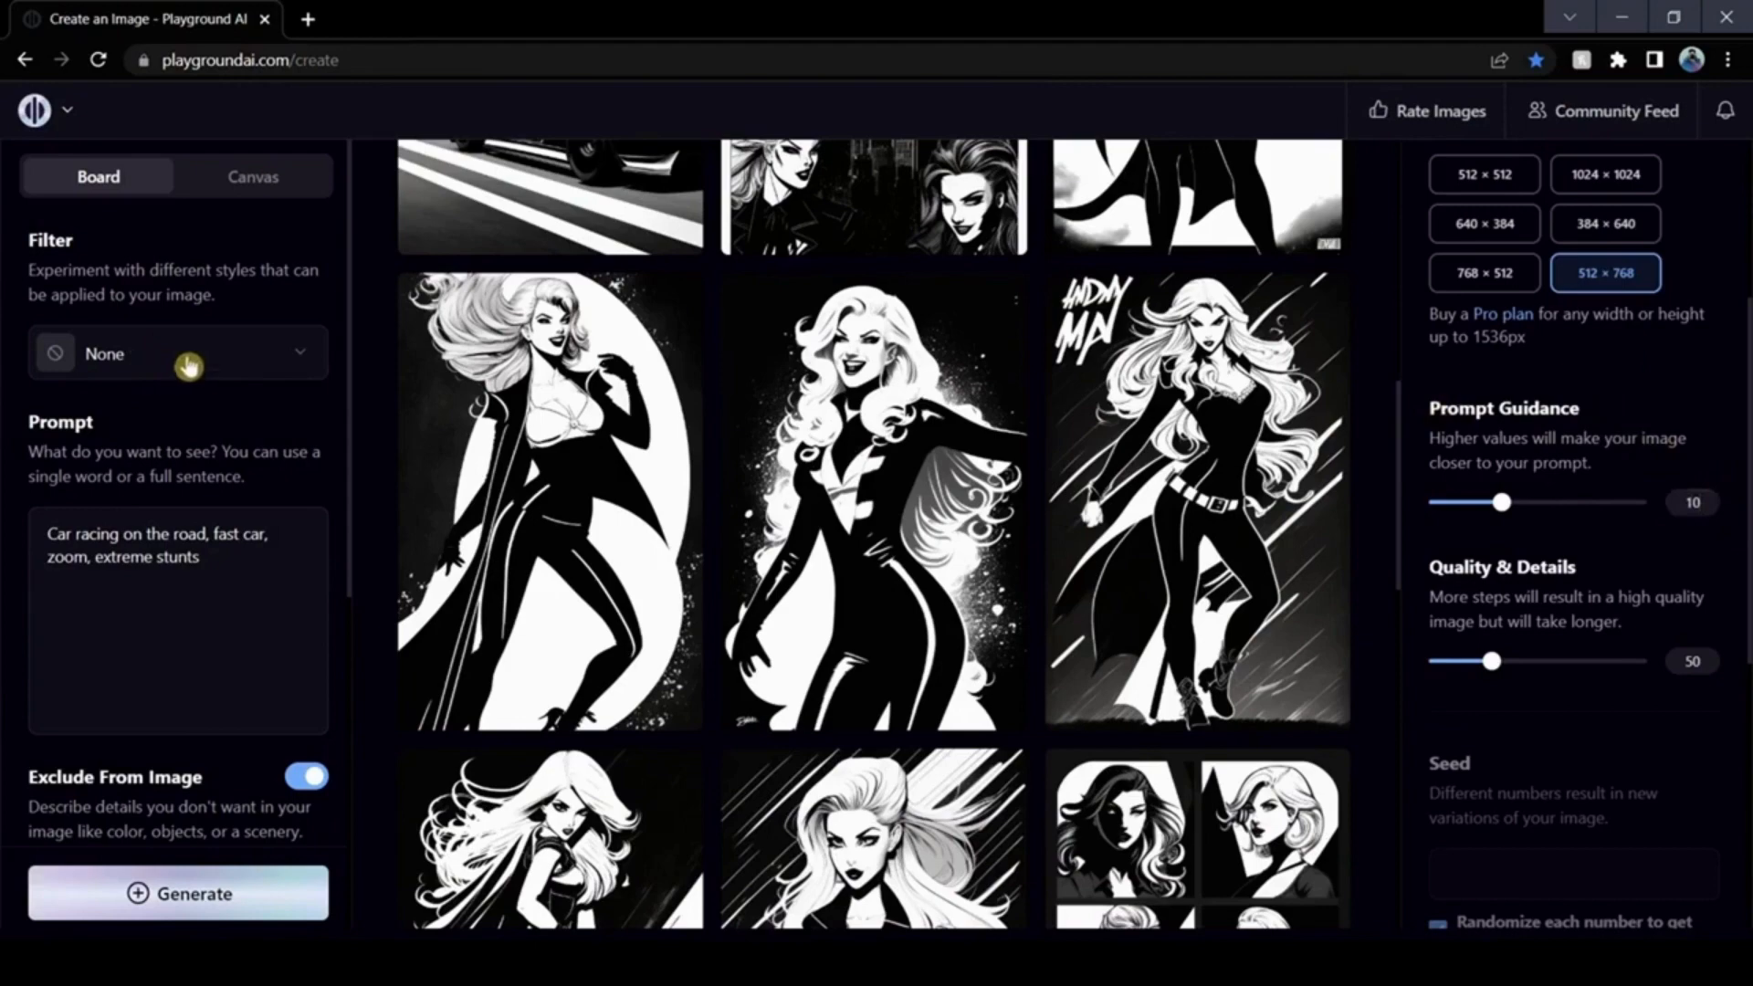
click(188, 365)
scroll(638, 566, down, 5)
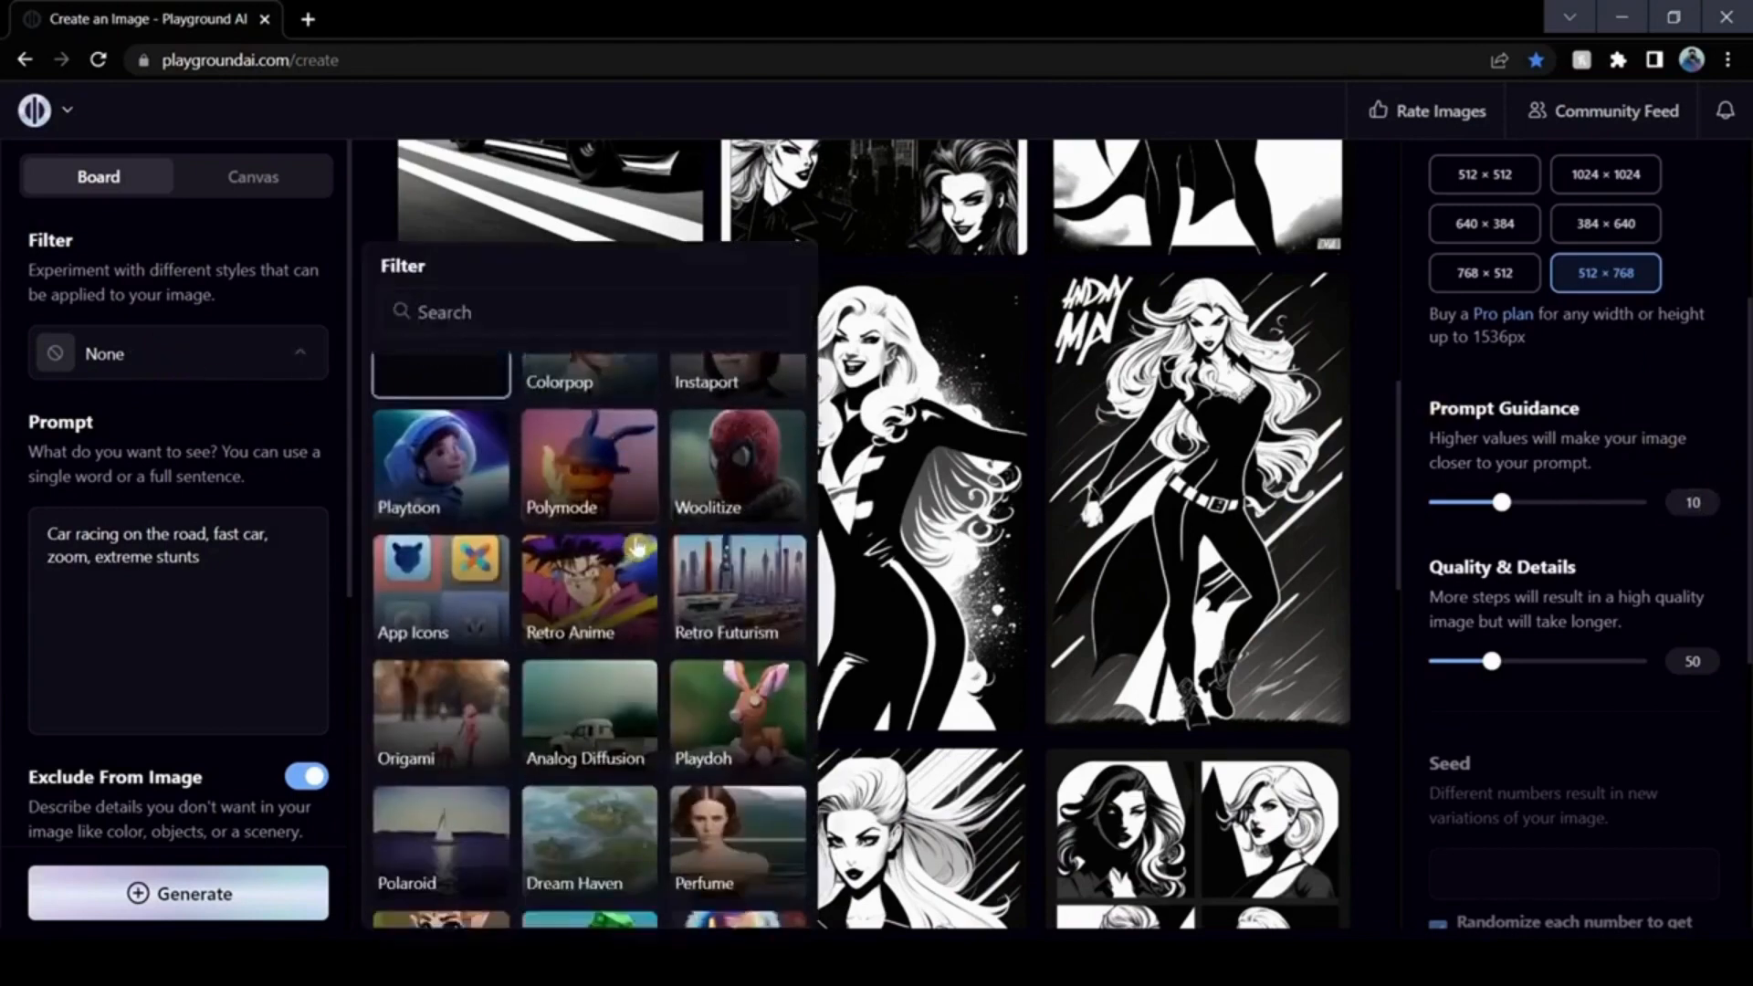
scroll(638, 598, down, 2)
click(739, 723)
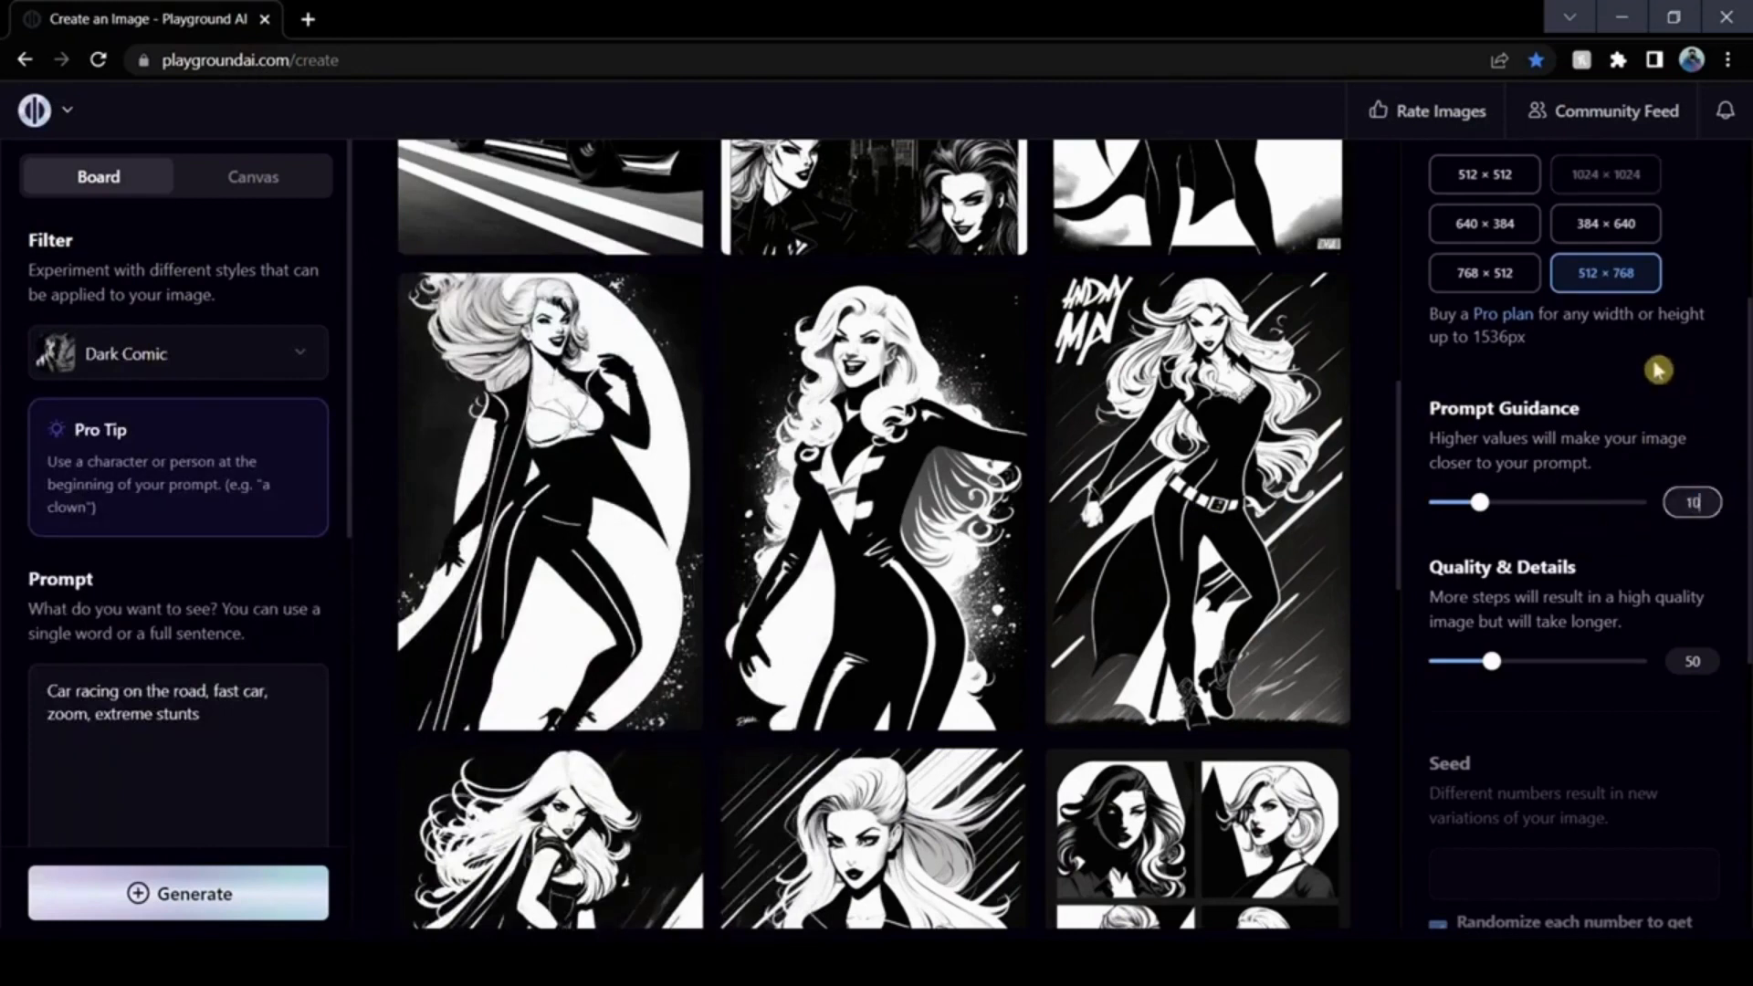
click(1706, 452)
Step: Show the advanced options and set the Sampler to pndm (plms), leaving Quality & Details at 50
scroll(1688, 474, down, 1)
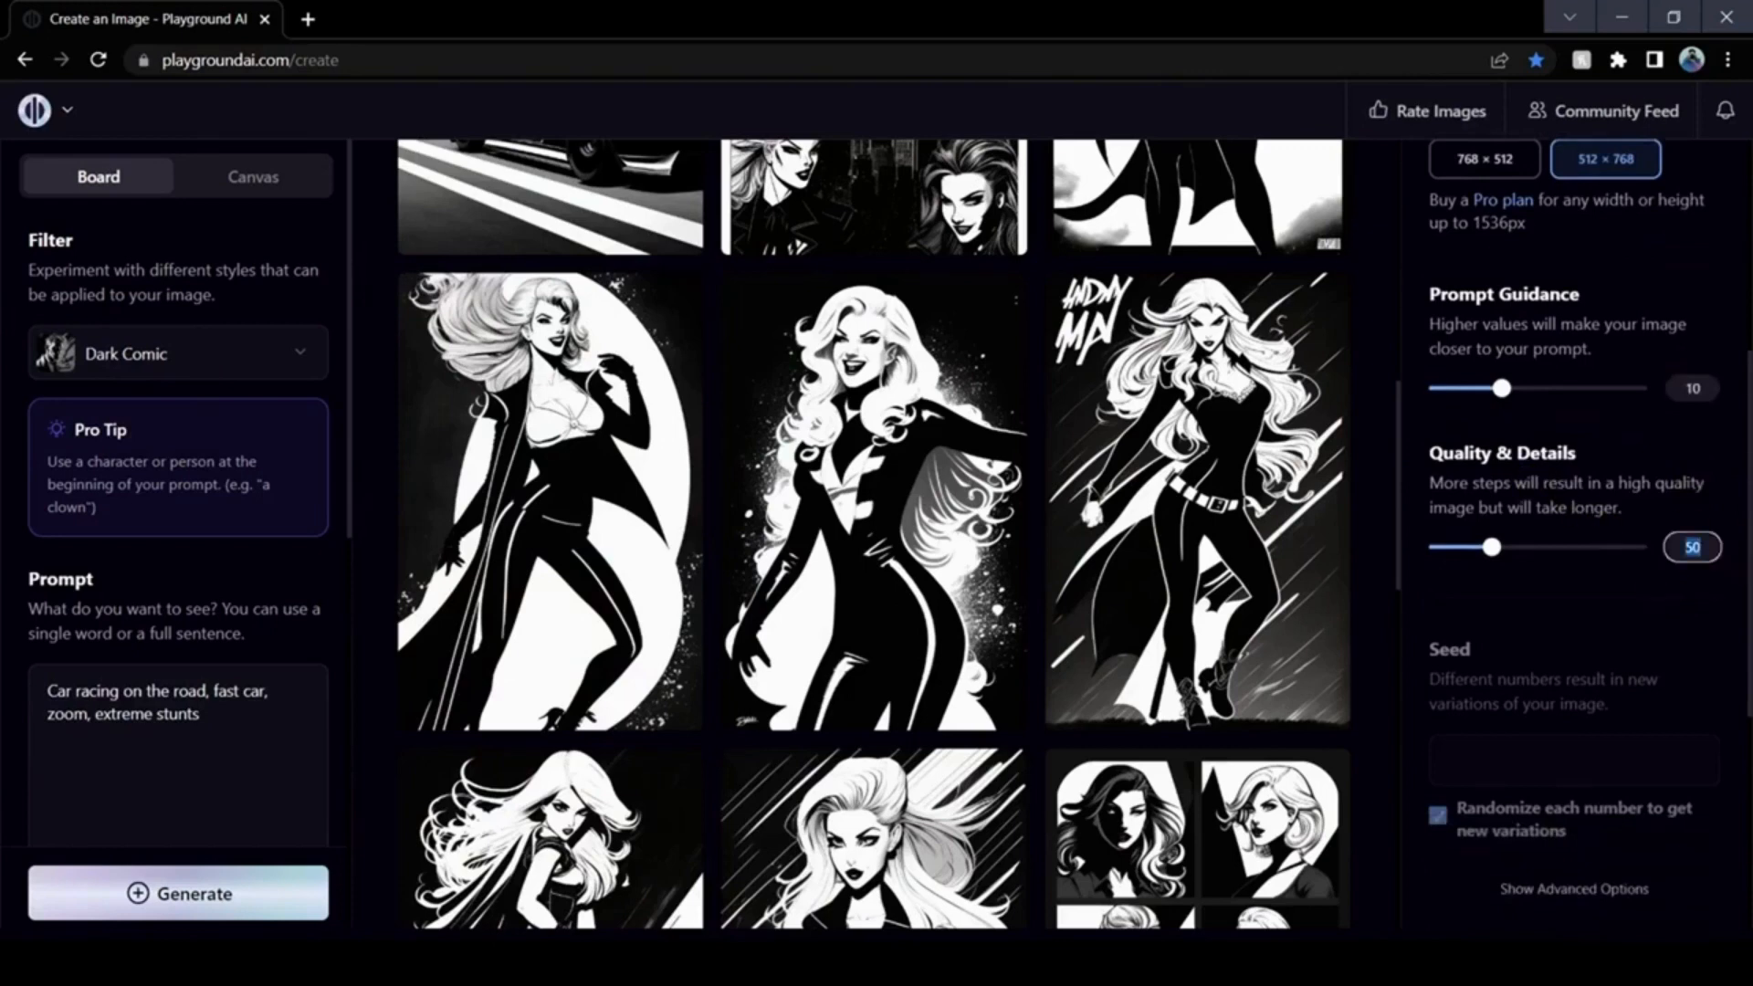
click(1726, 508)
scroll(1707, 529, down, 3)
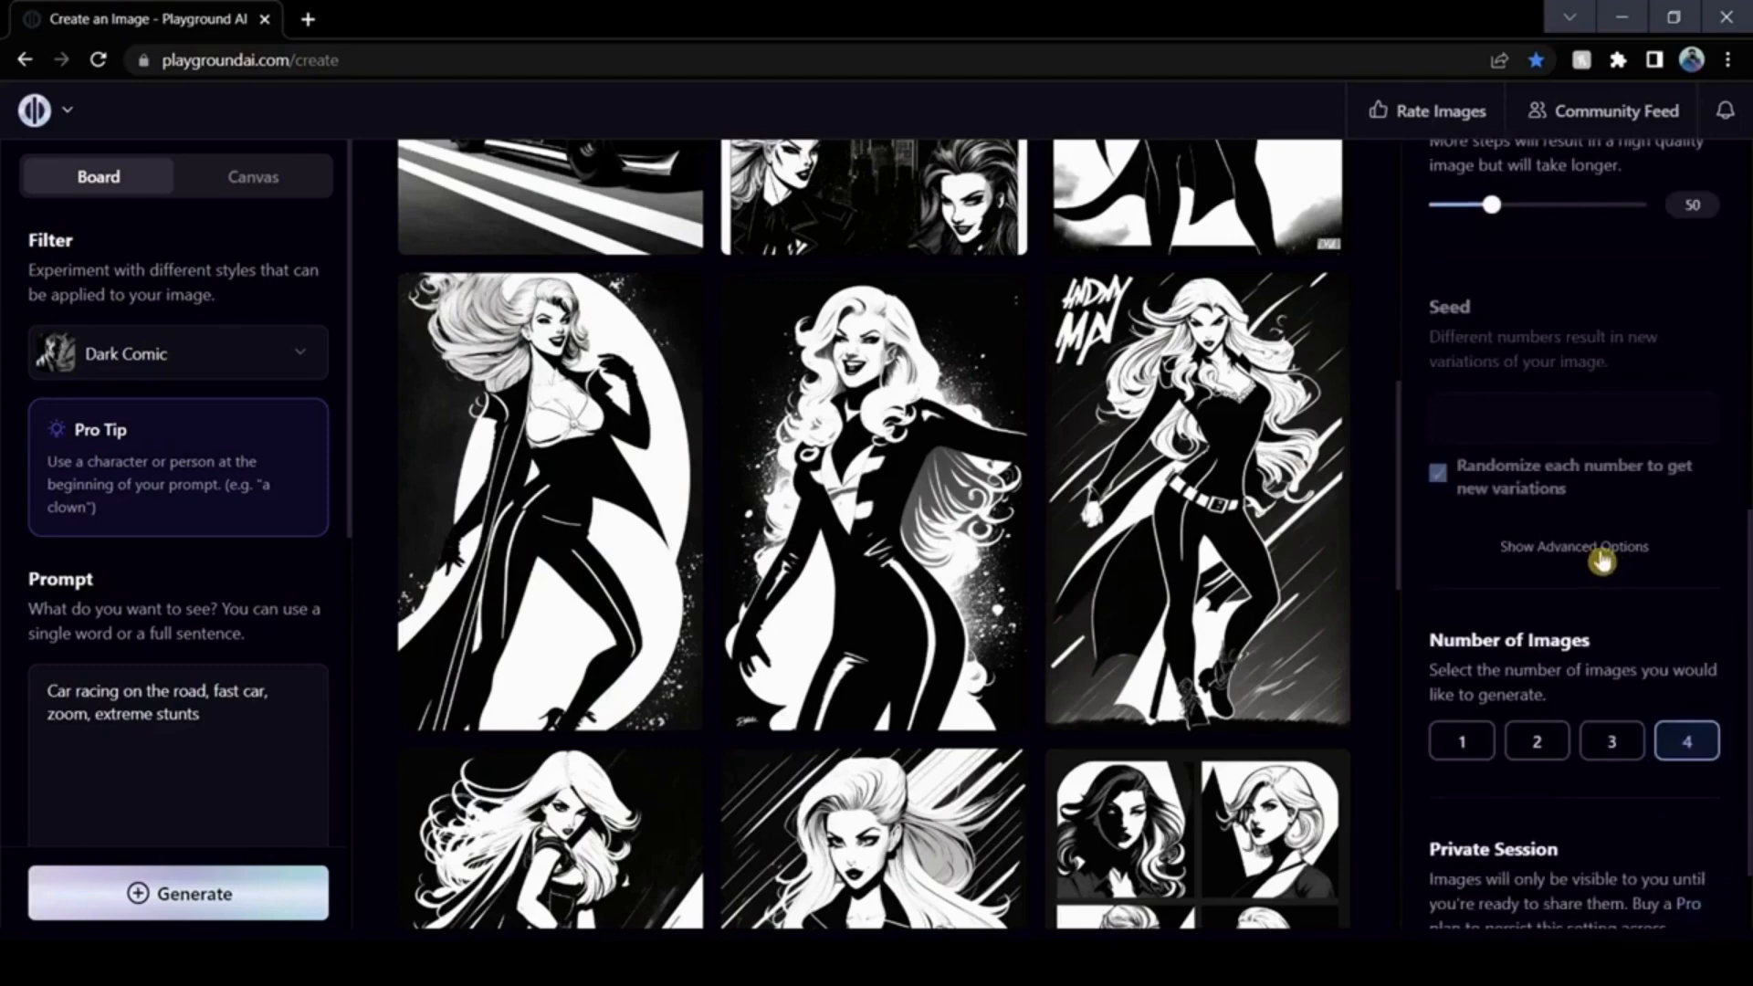
click(1537, 552)
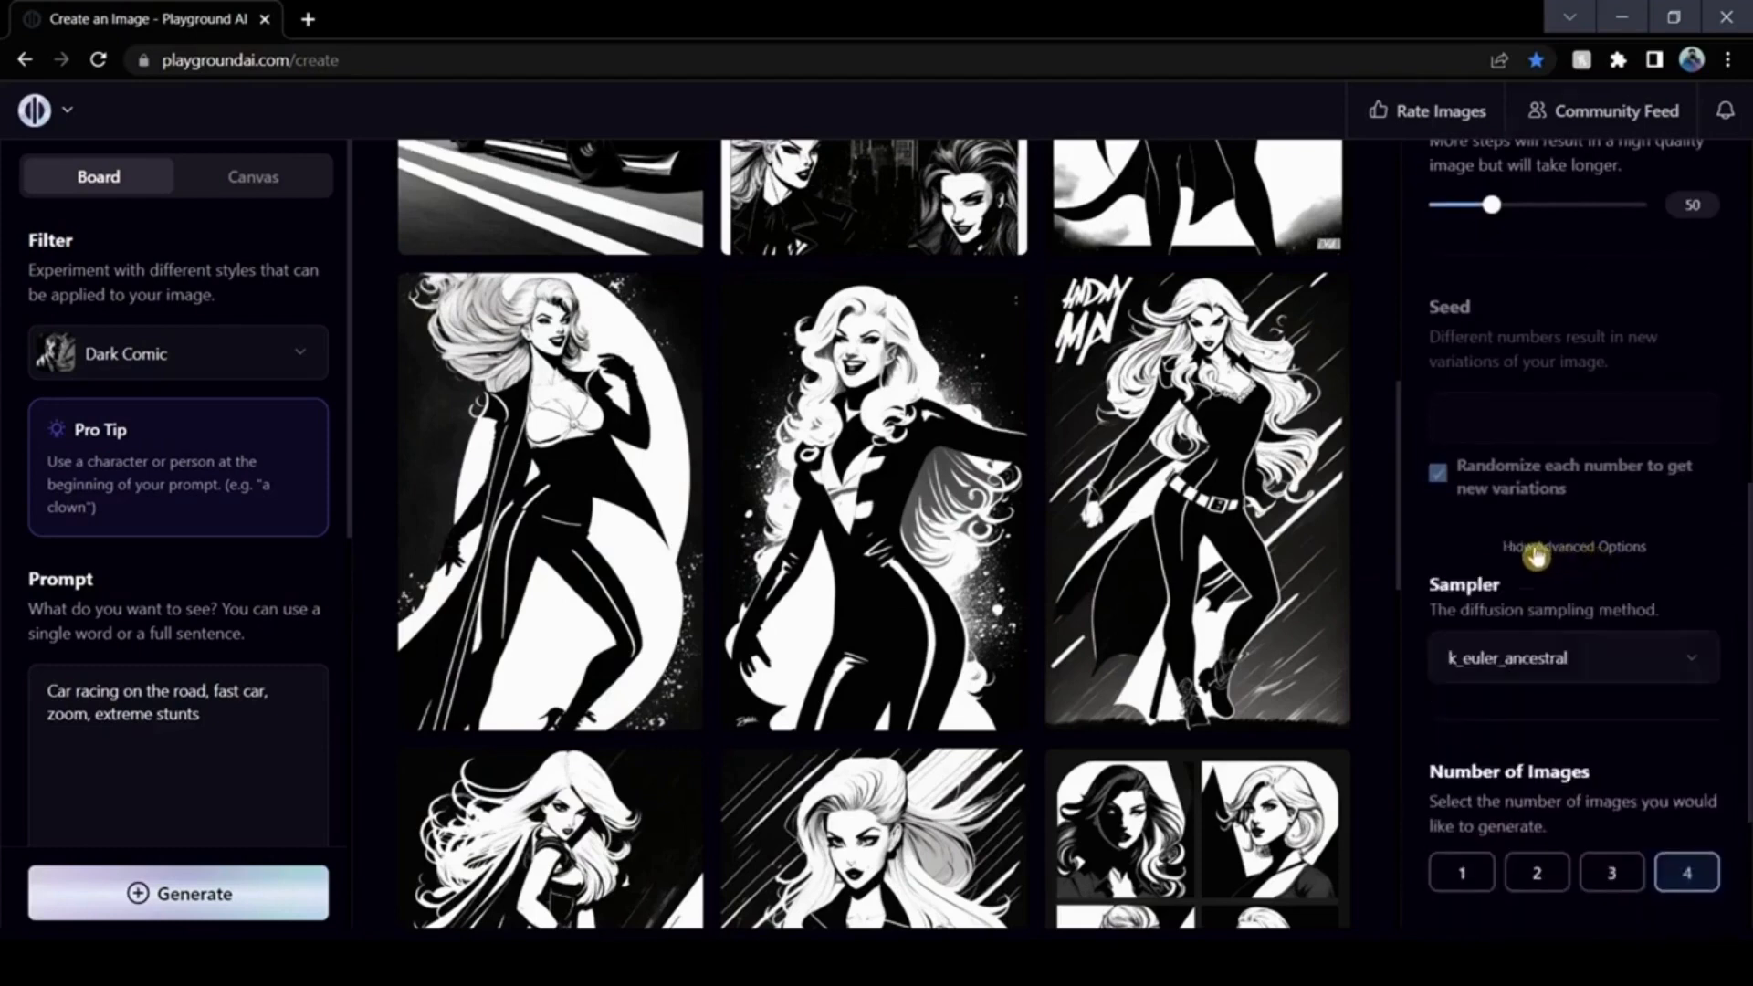
click(1565, 660)
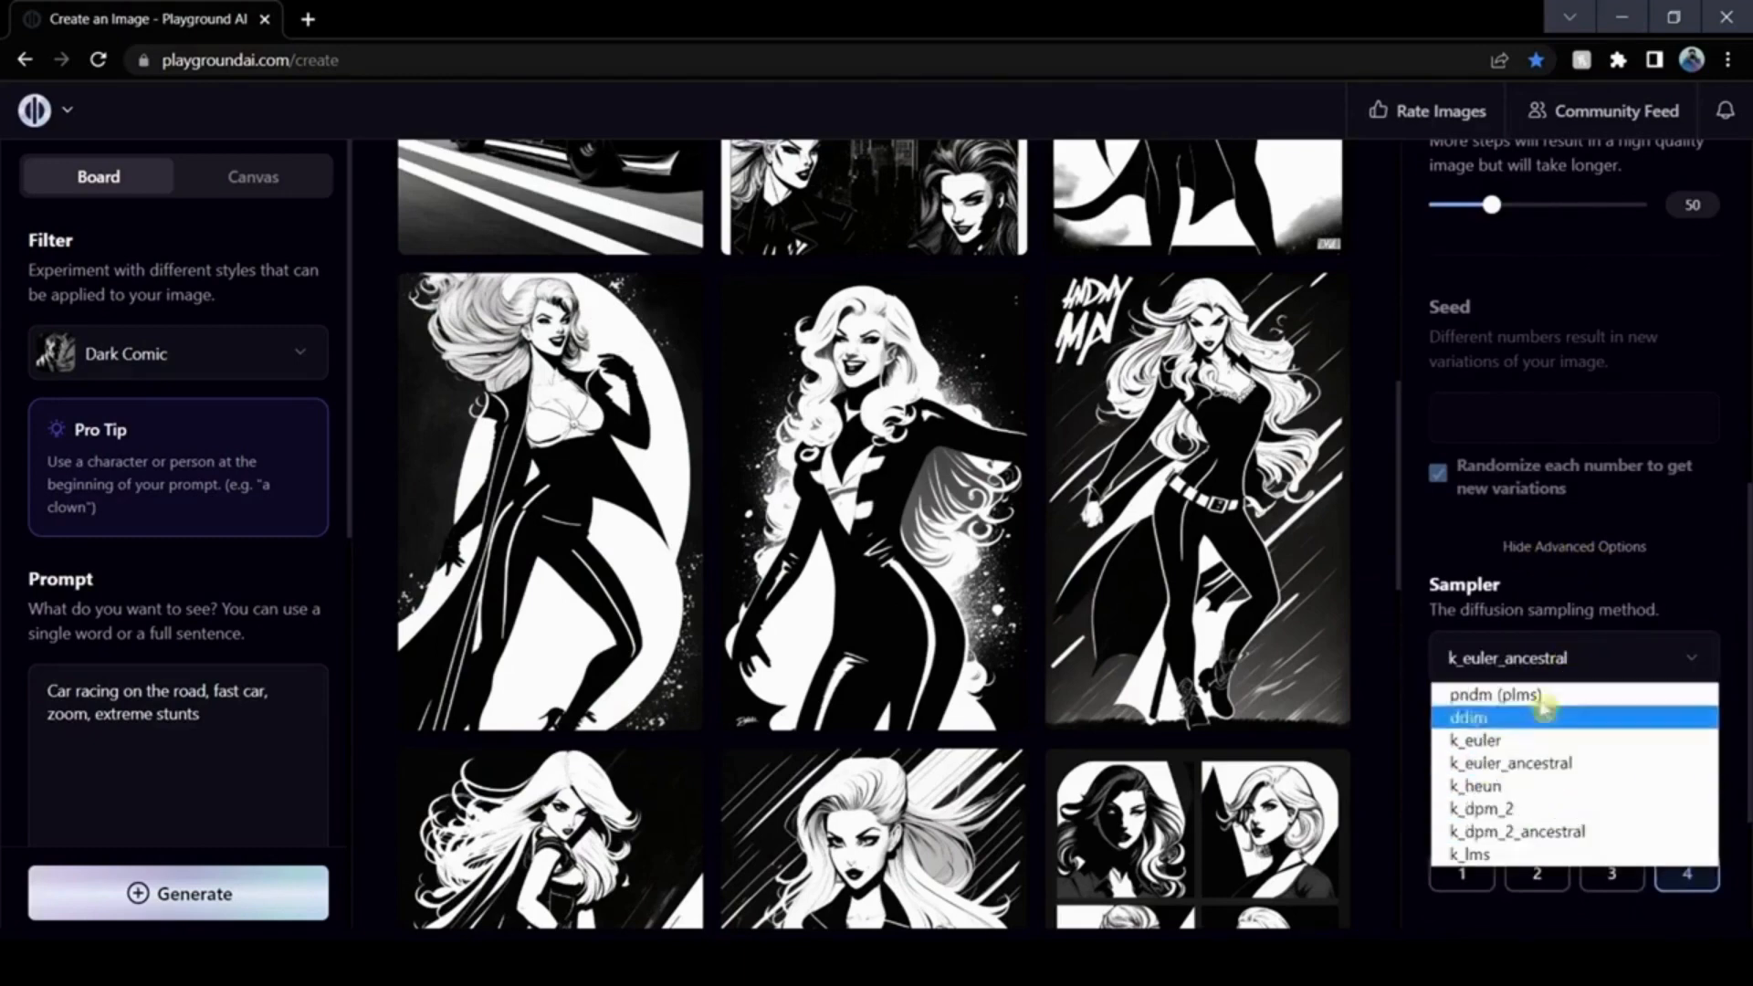
click(1564, 697)
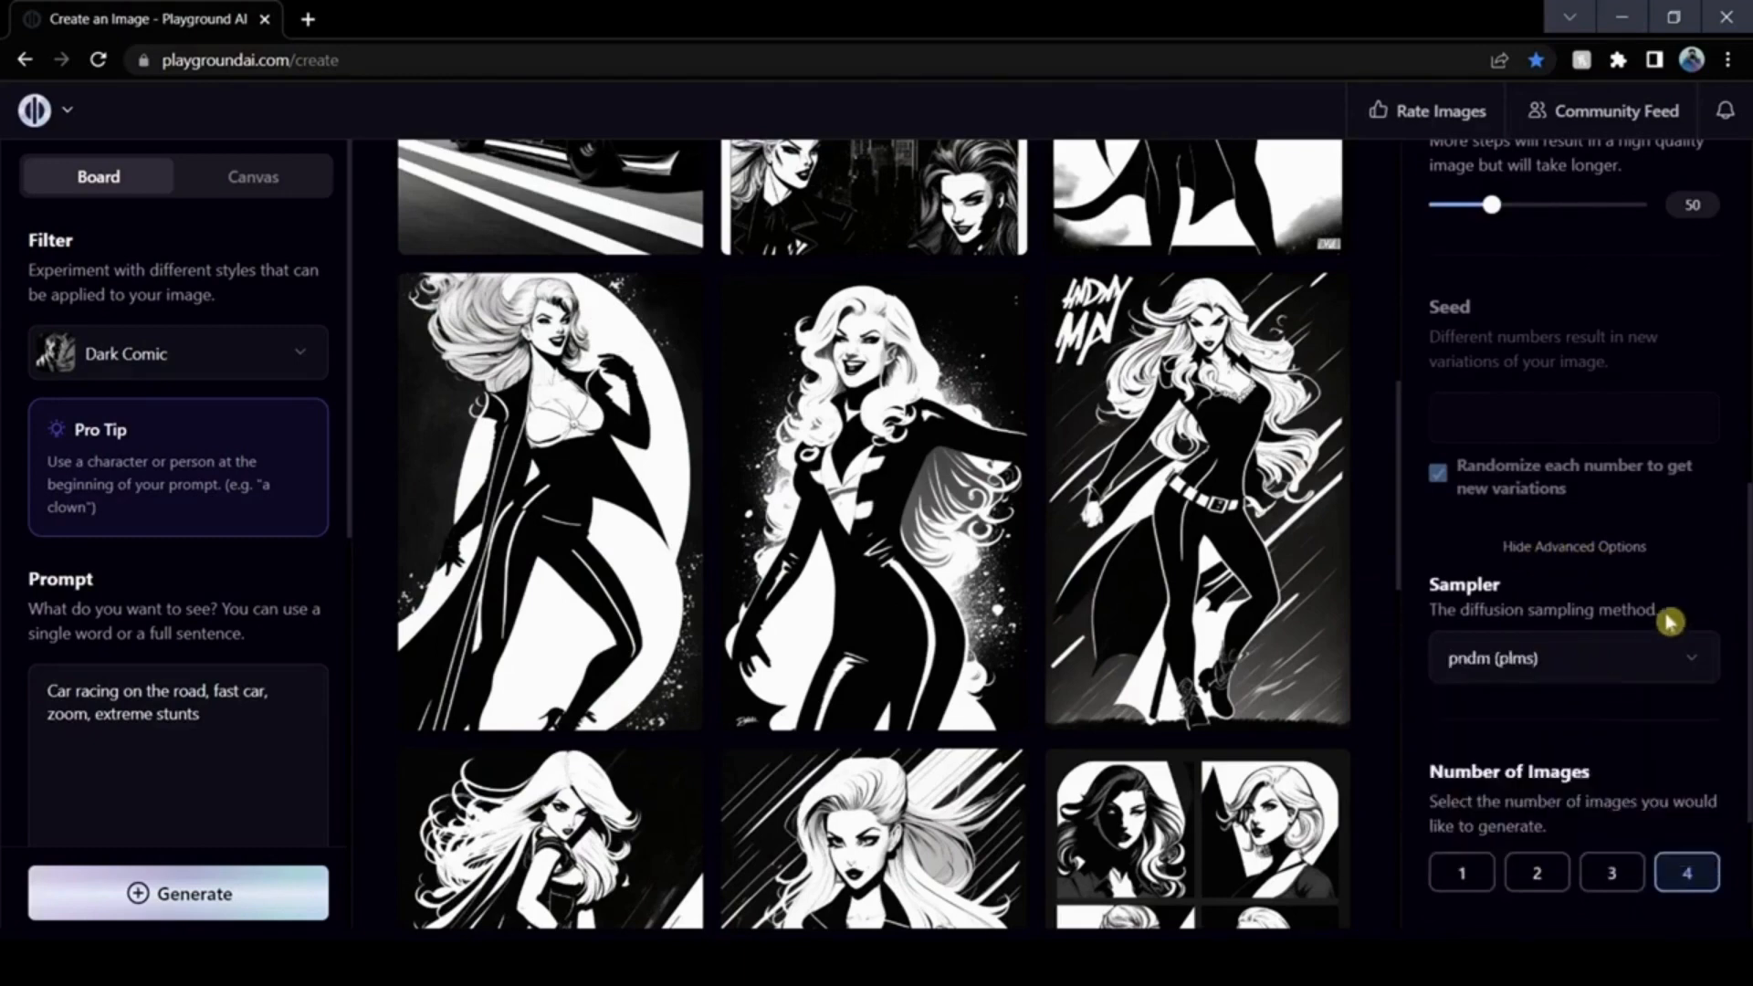
scroll(1707, 579, down, 3)
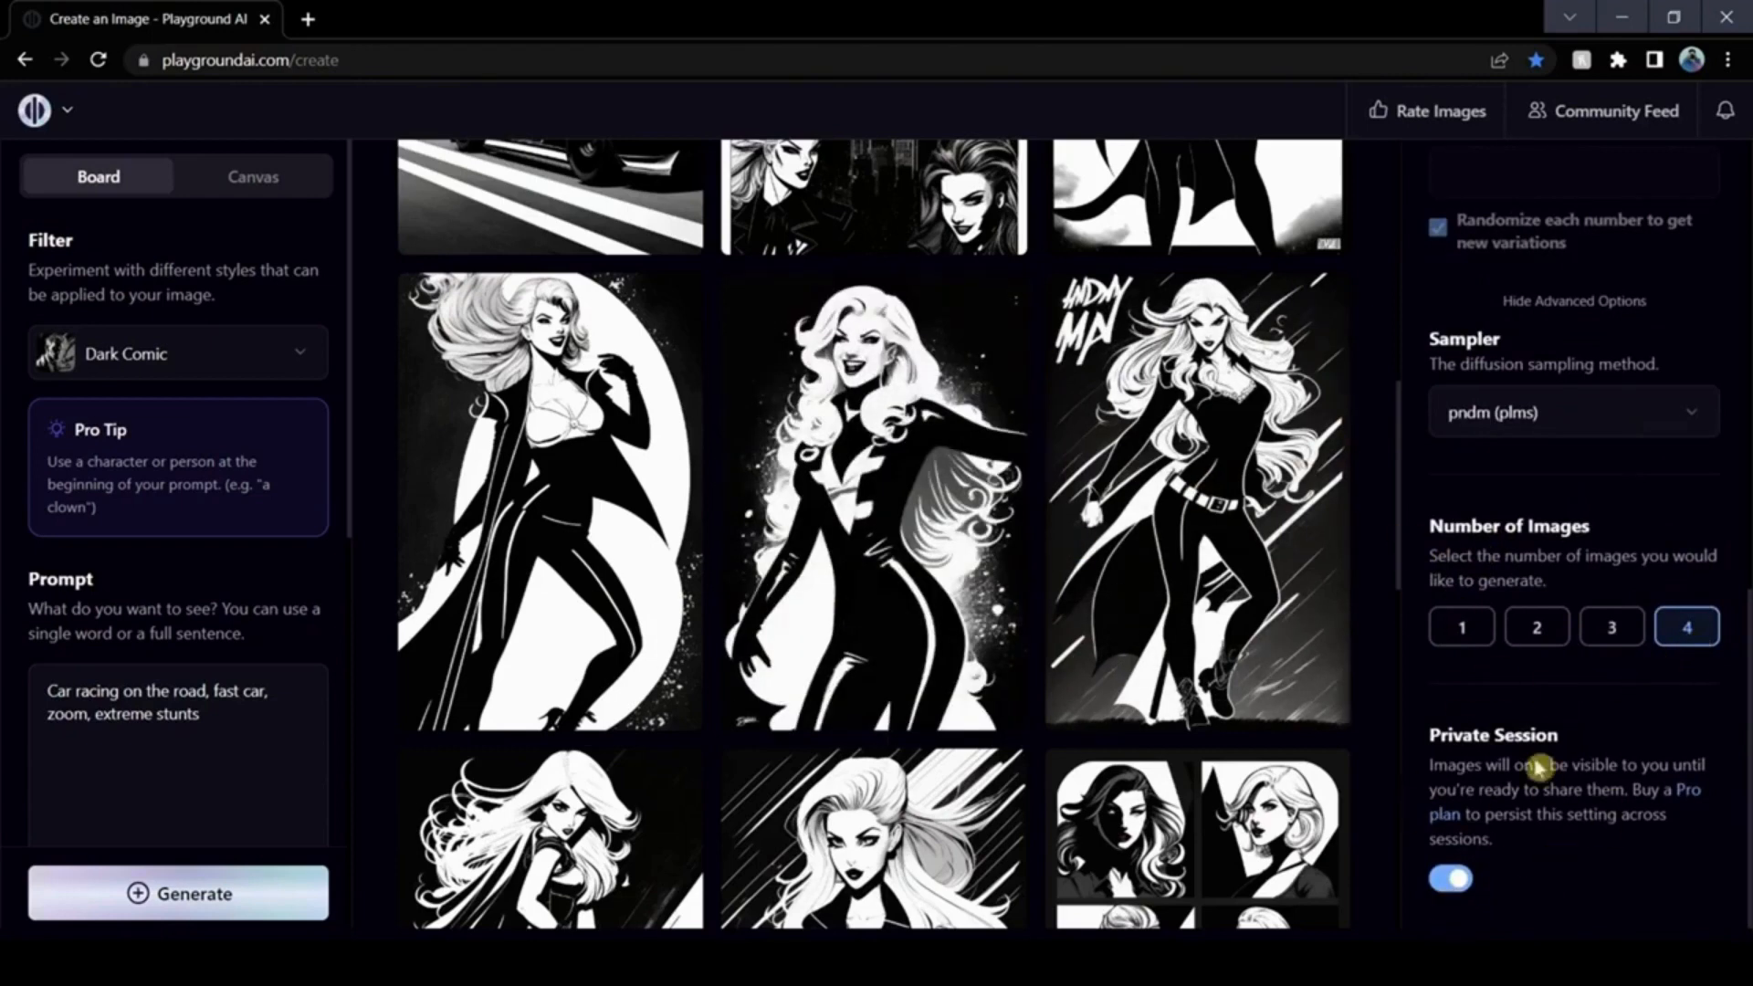
Step: Review the Exclude From Image terms and open the Image to Image file chooser, closing it without choosing a file
scroll(326, 652, down, 6)
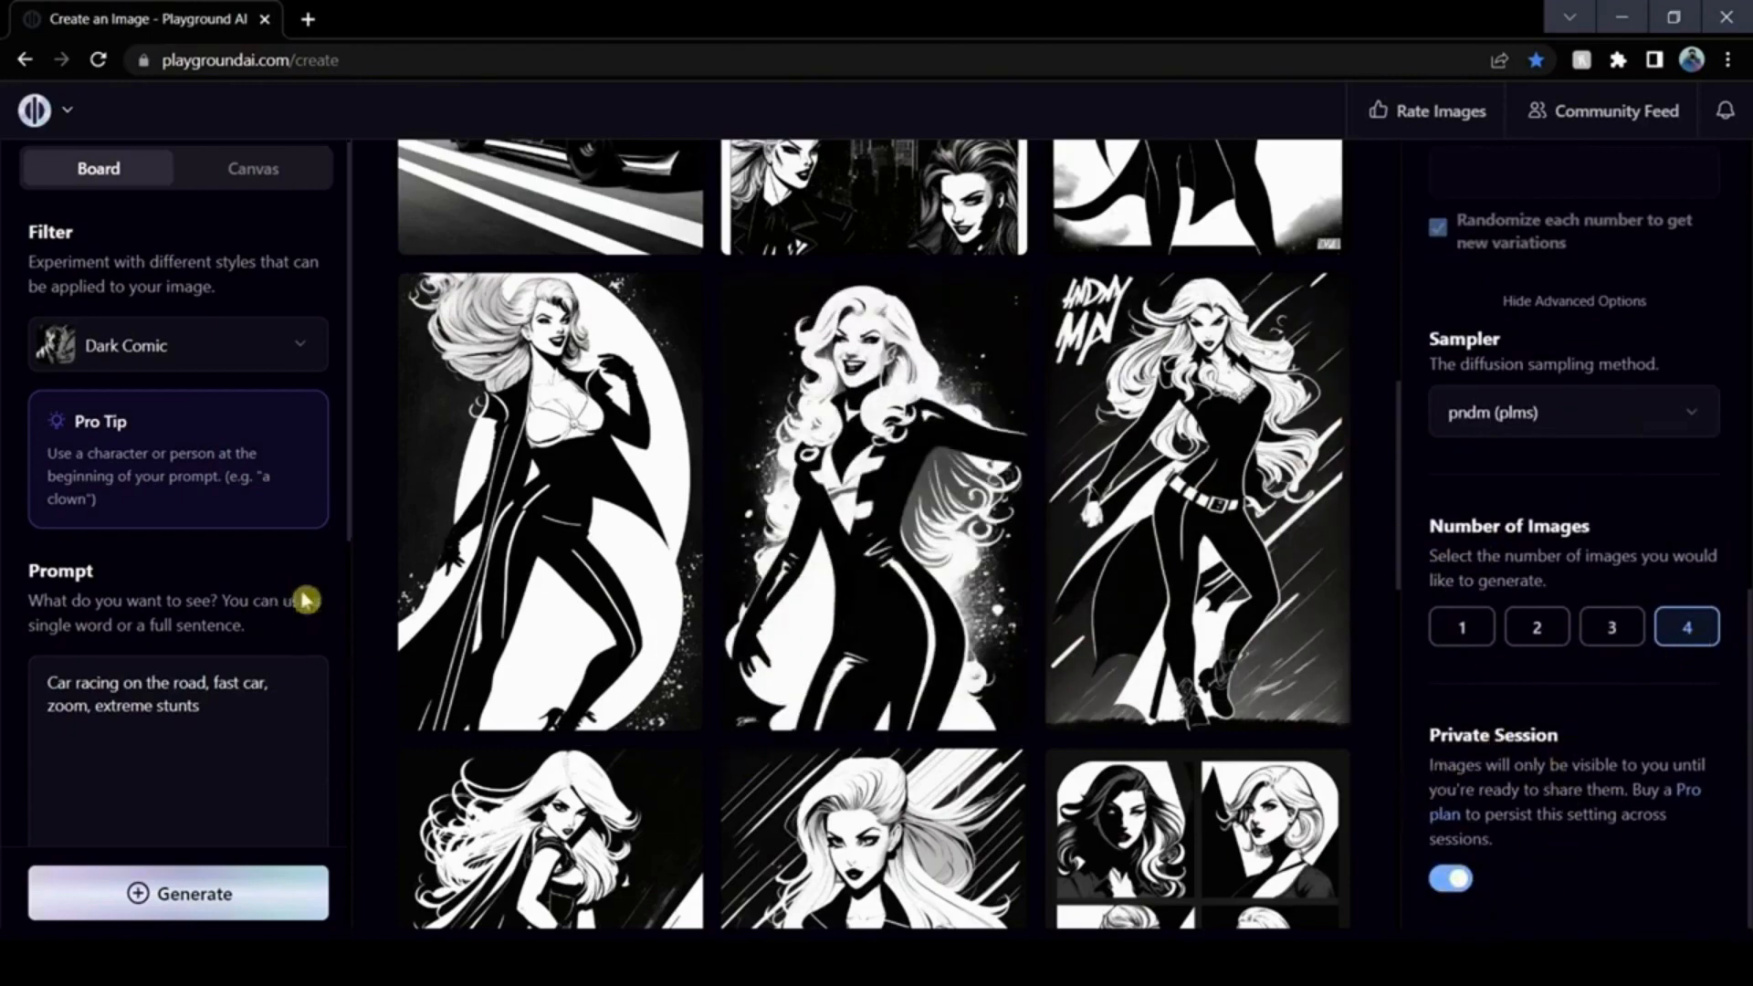
scroll(310, 658, down, 2)
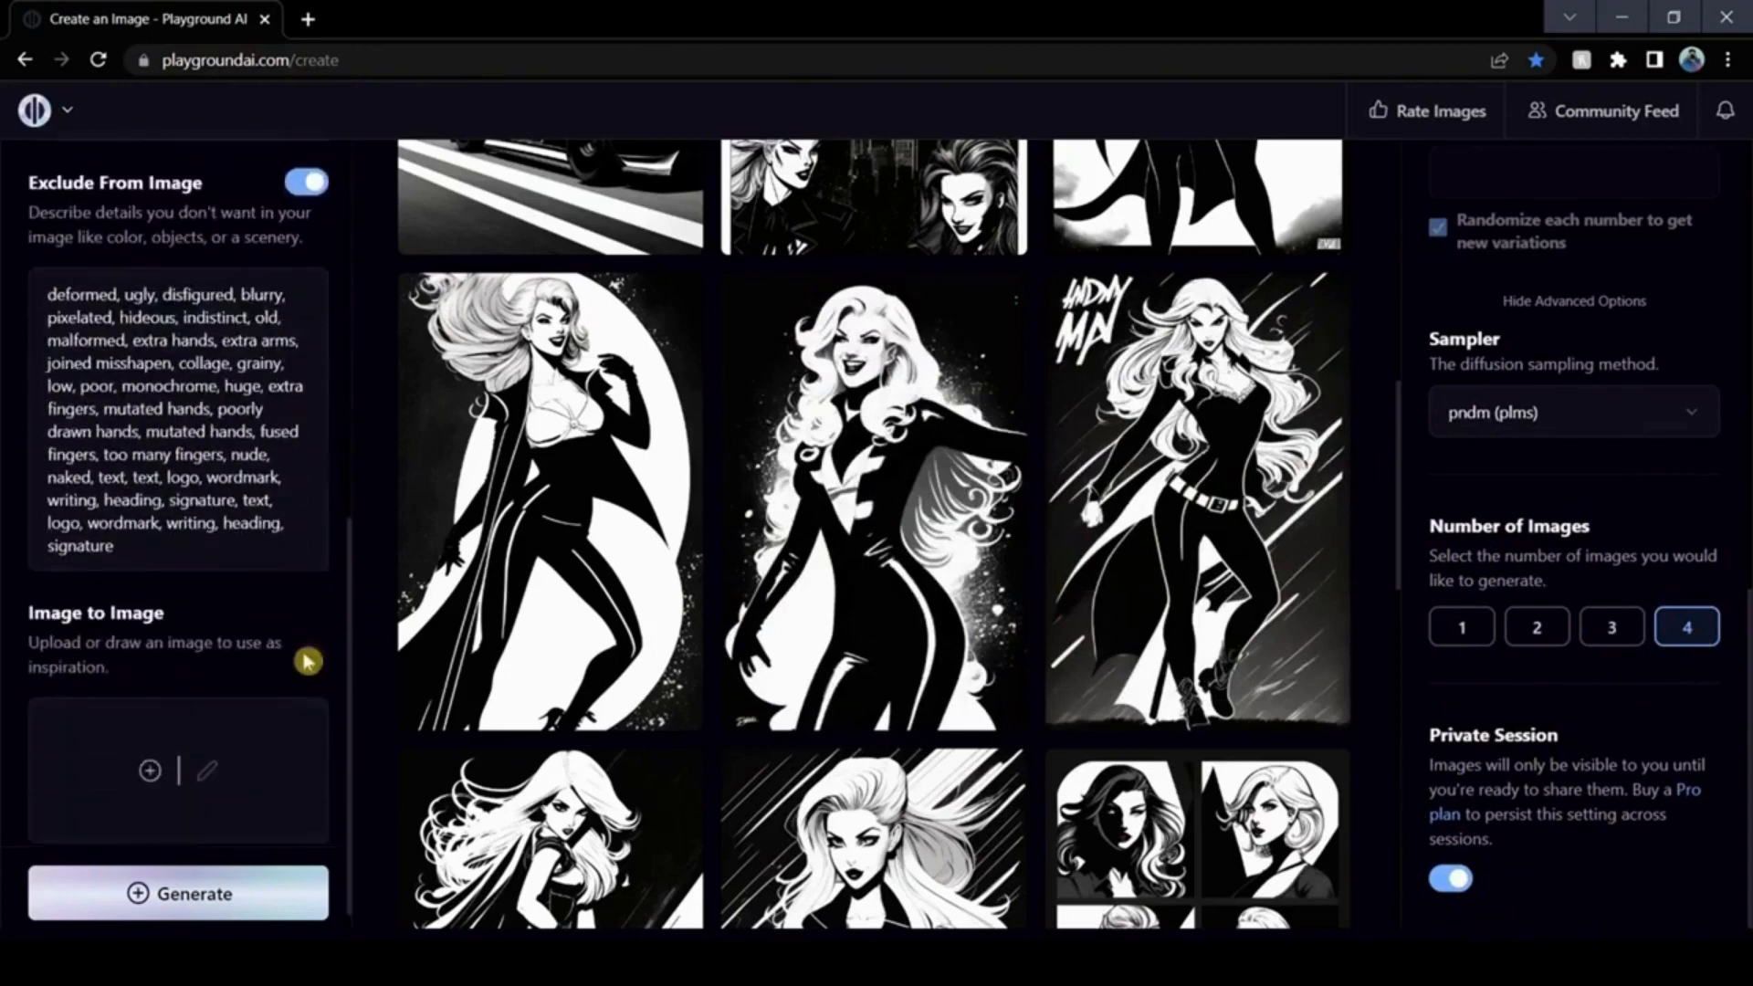
mouse_move(274, 528)
mouse_down()
mouse_move(37, 228)
mouse_move(165, 499)
mouse_move(44, 261)
mouse_move(115, 521)
mouse_move(59, 243)
mouse_move(48, 292)
mouse_move(168, 498)
mouse_move(115, 521)
mouse_move(46, 260)
mouse_up()
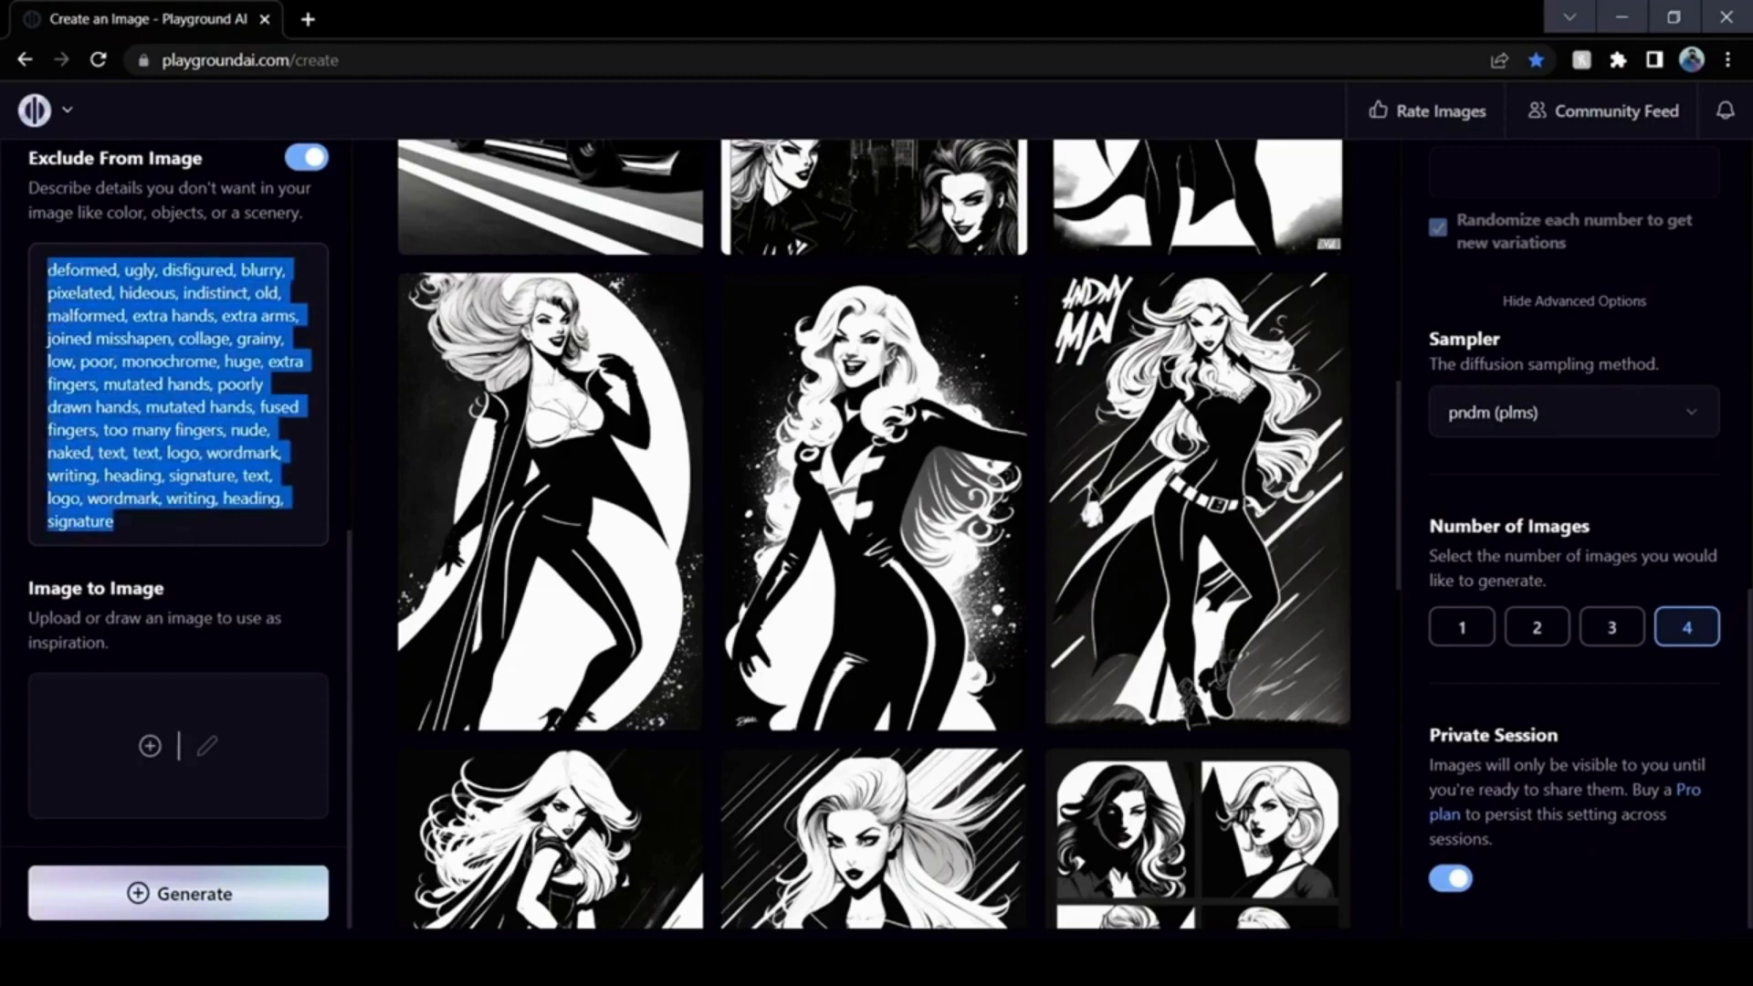
click(115, 521)
drag(113, 521, 33, 265)
click(141, 219)
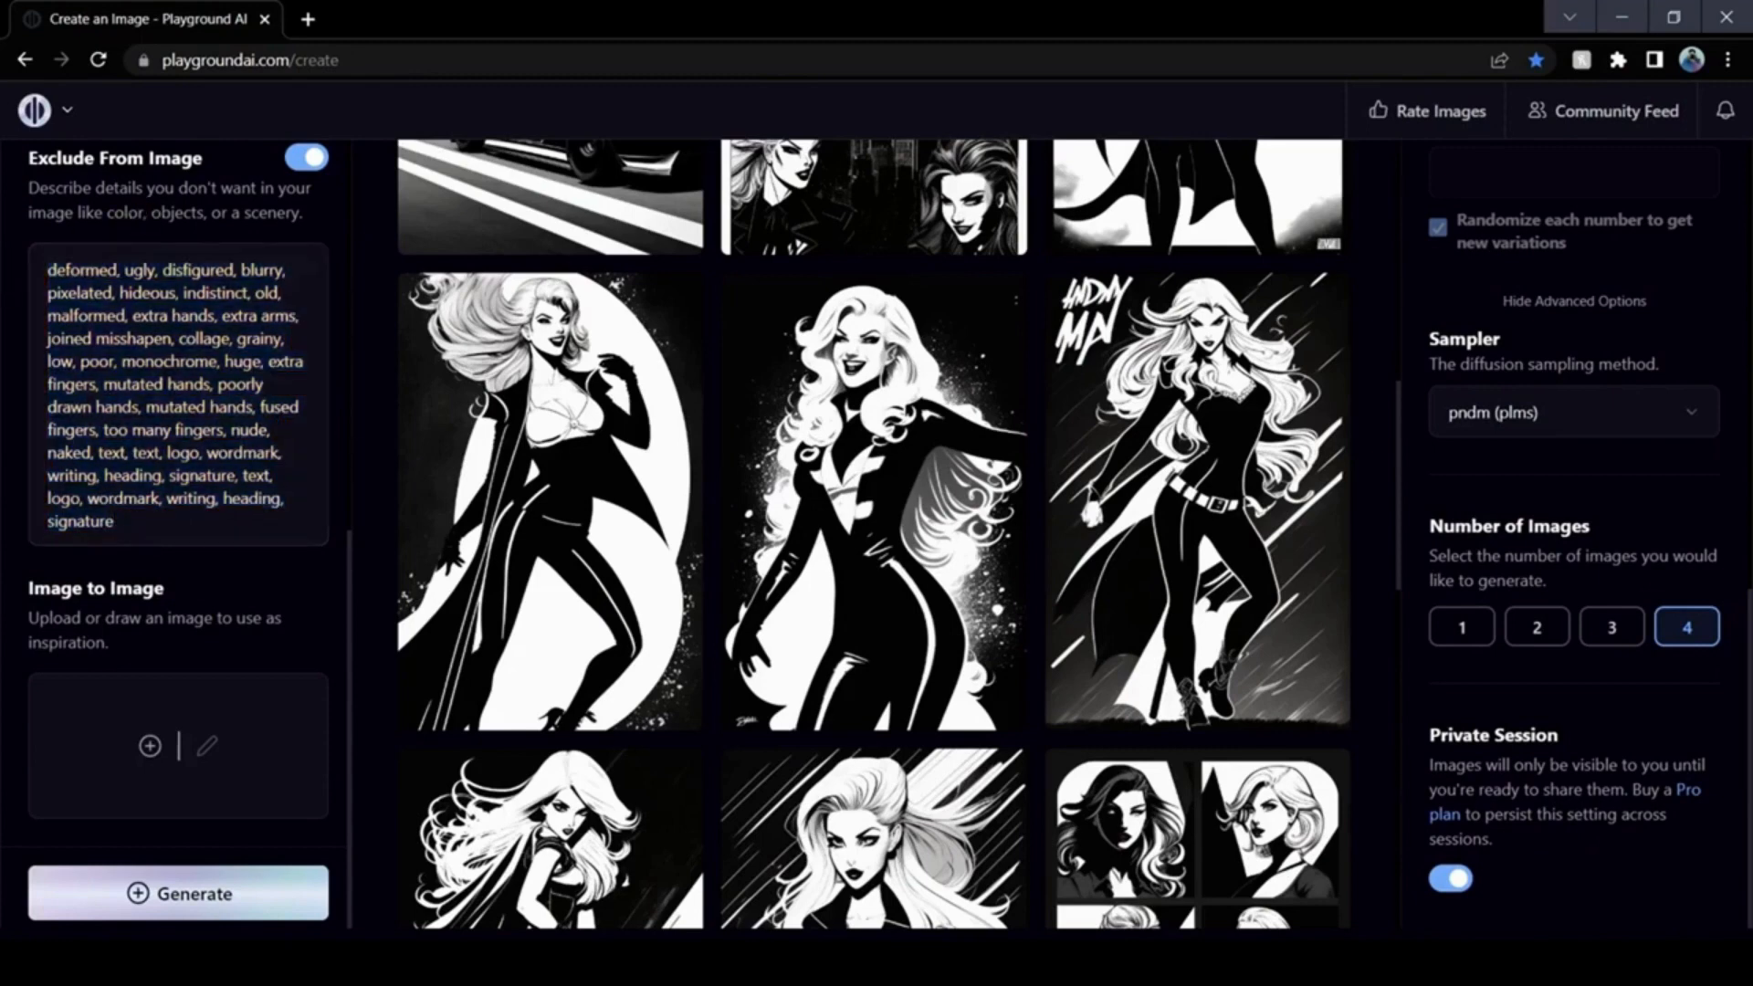
click(156, 757)
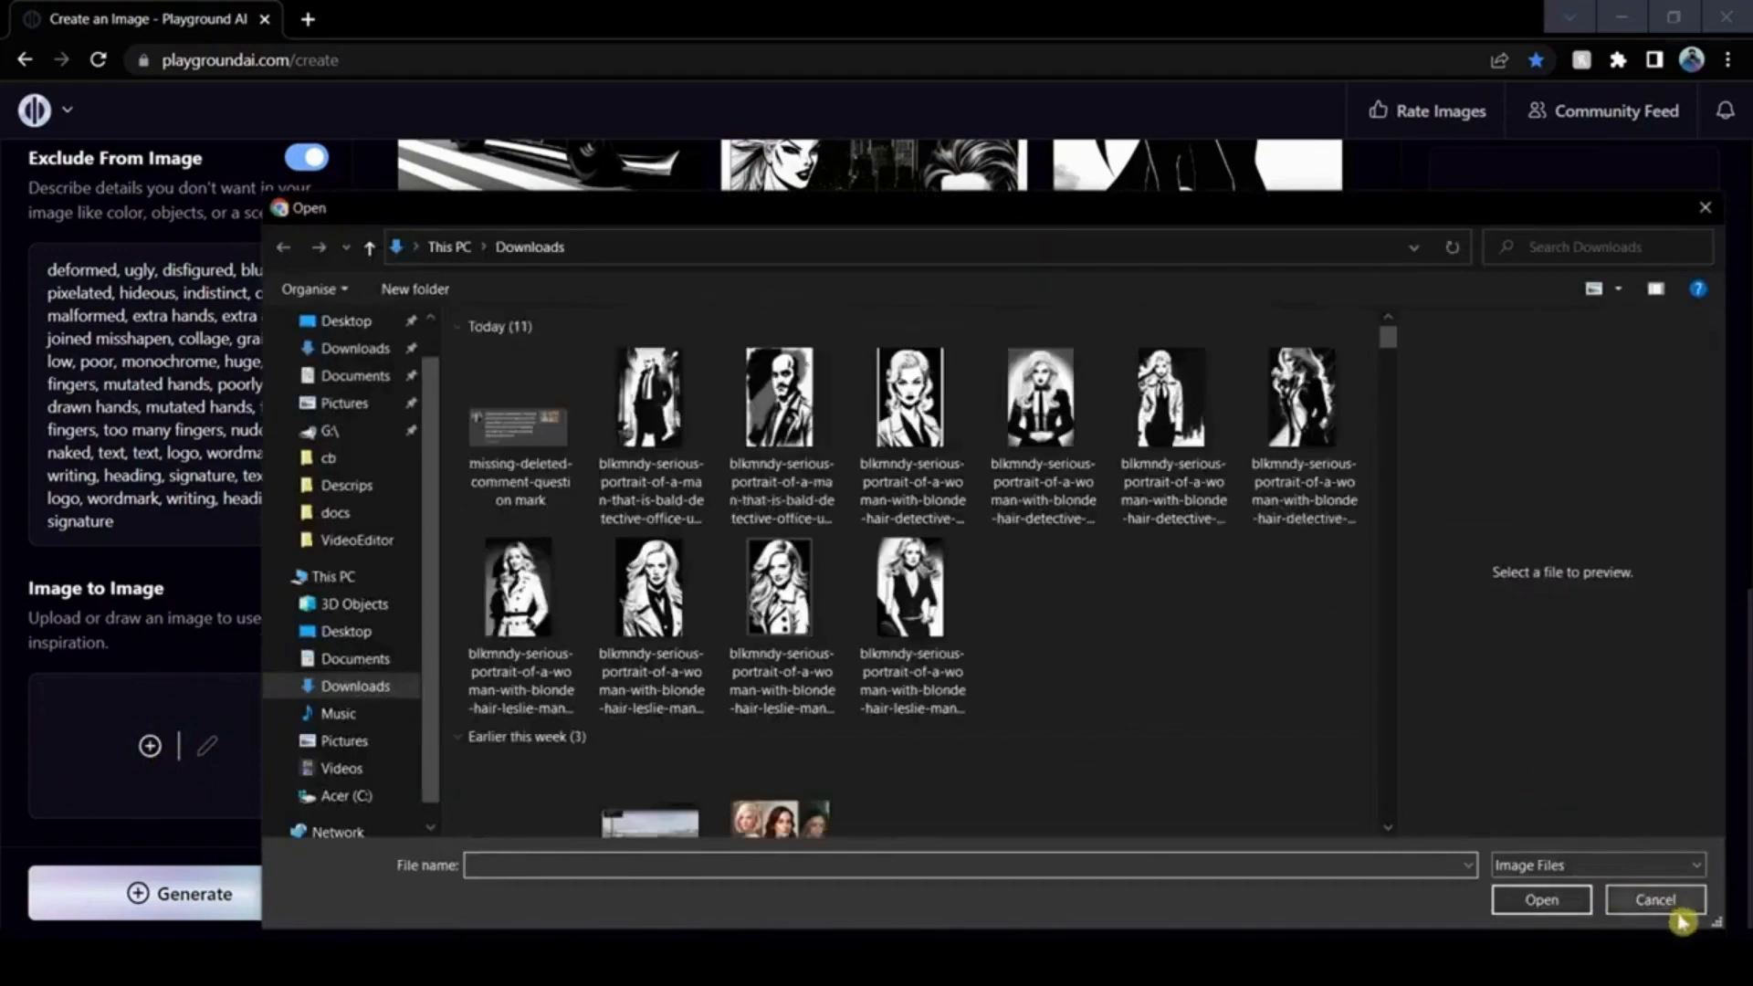
click(1654, 900)
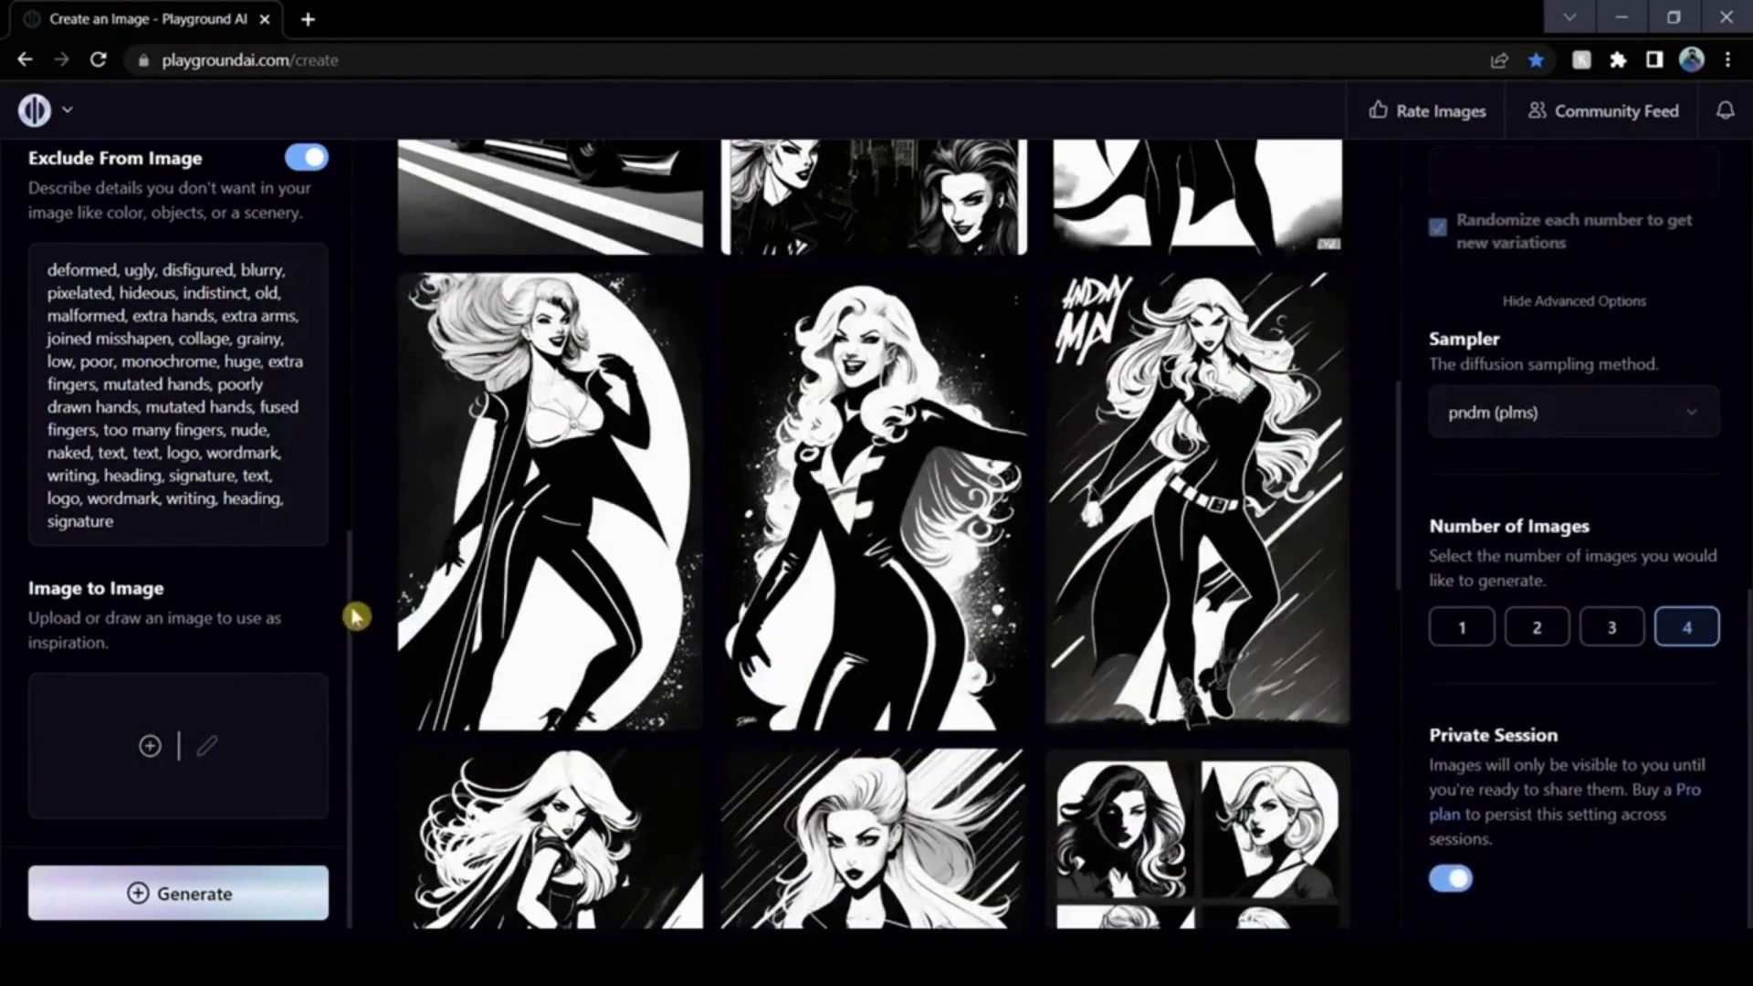
Step: Review the car racing prompt and examine the enlarged preview of the black hatchback image on the board
drag(349, 577, 362, 289)
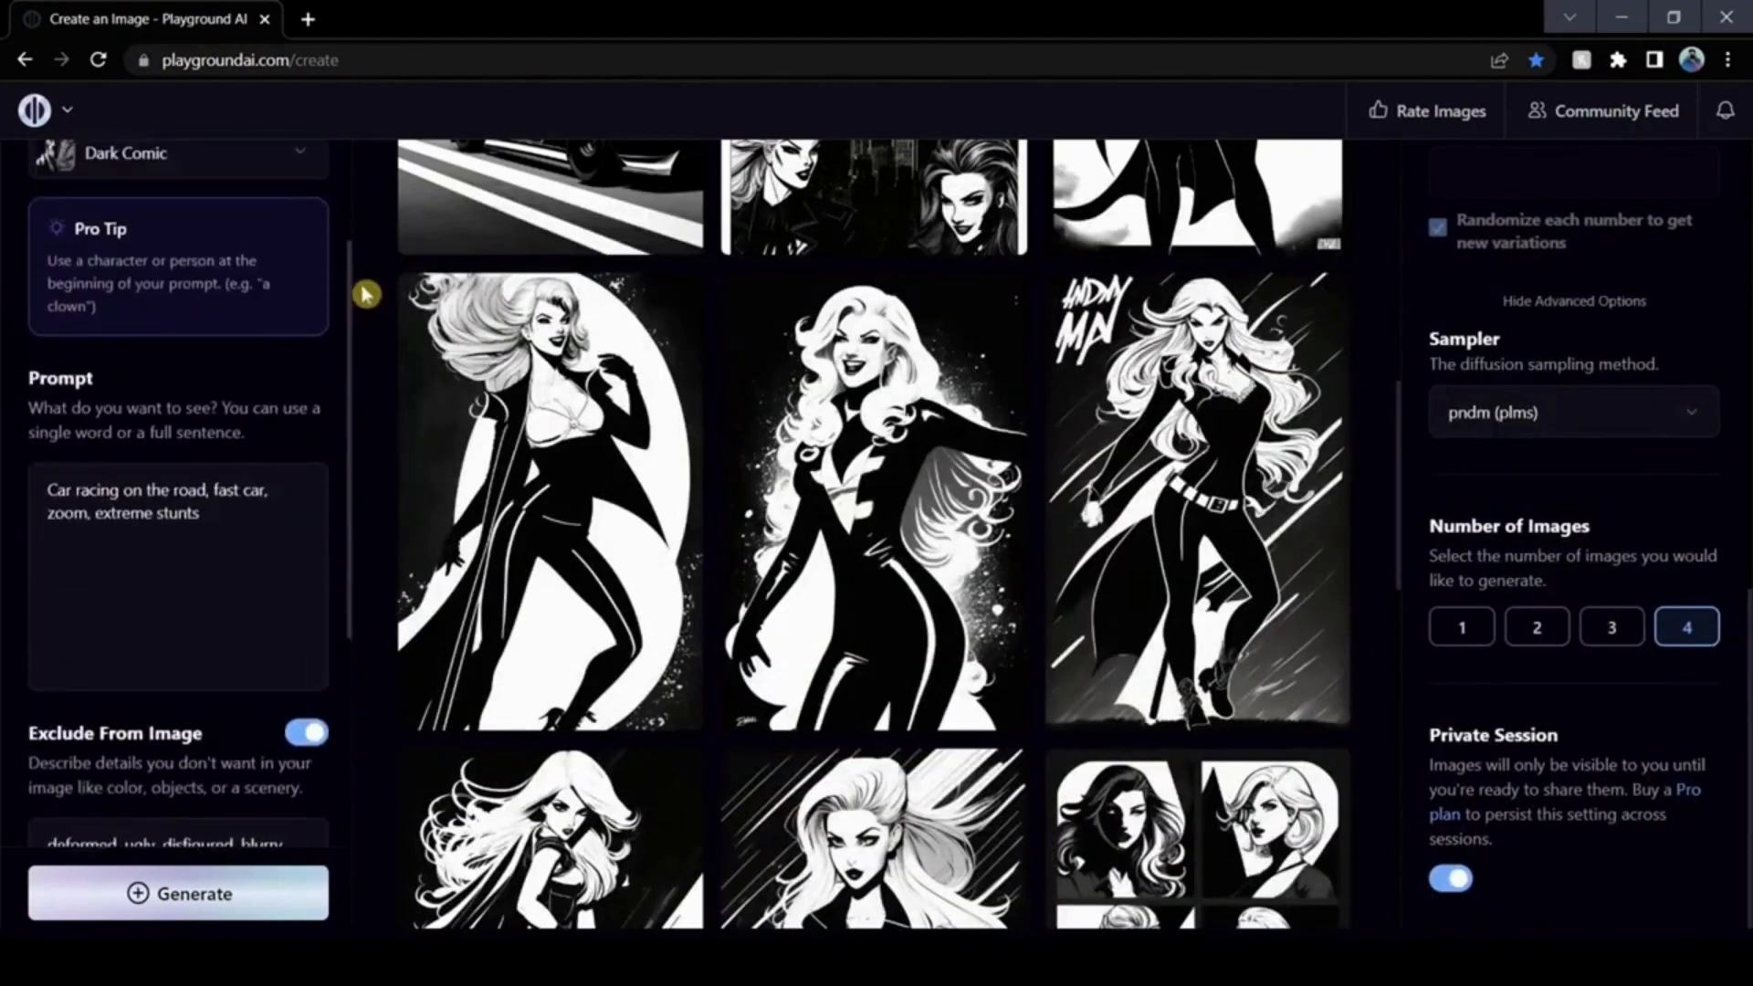
drag(200, 507, 110, 485)
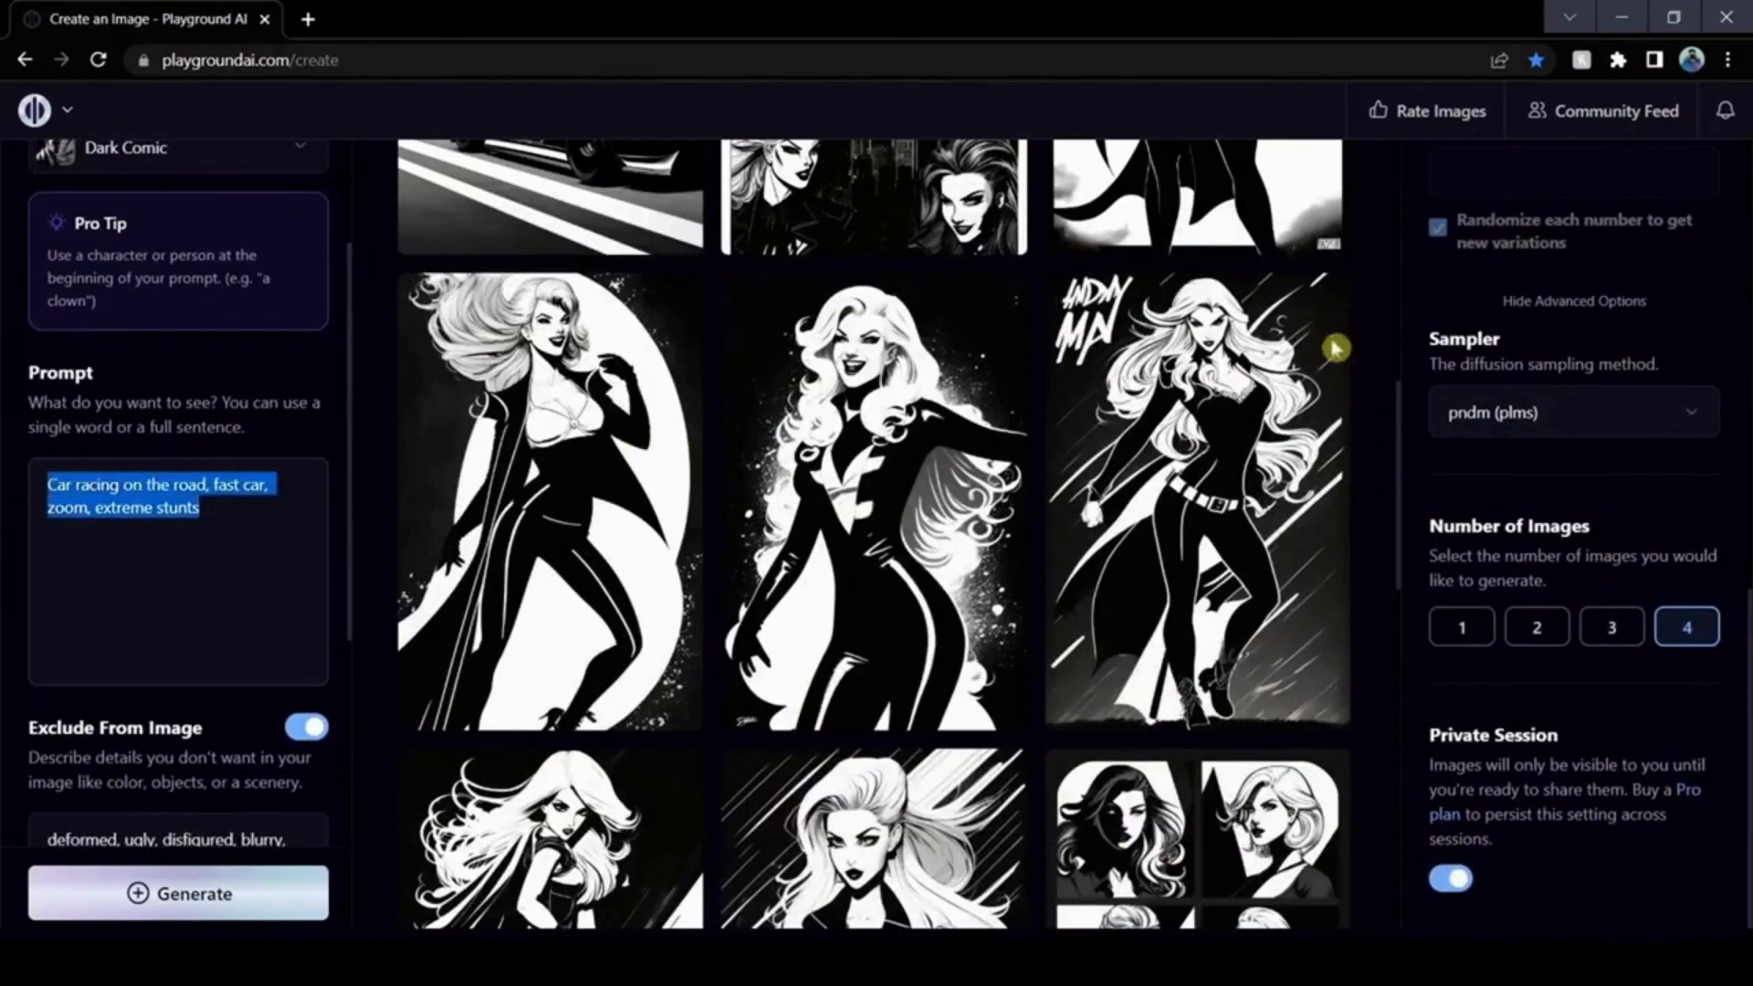
drag(1397, 430, 1397, 156)
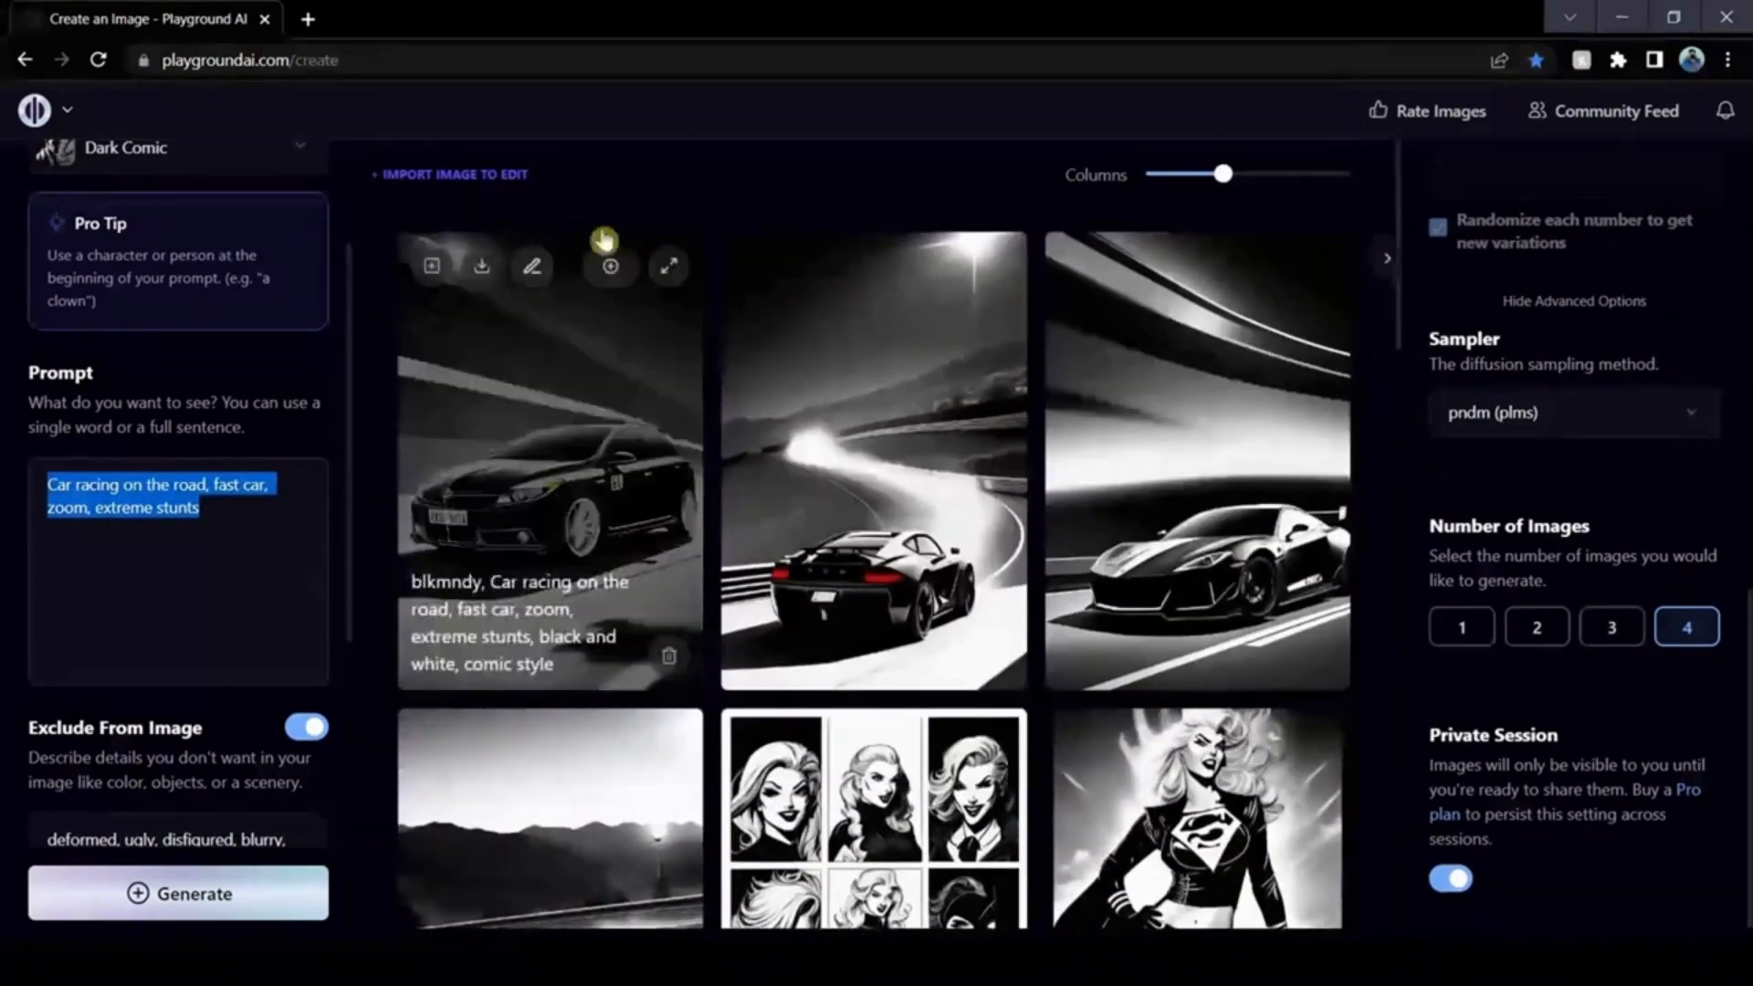
click(668, 265)
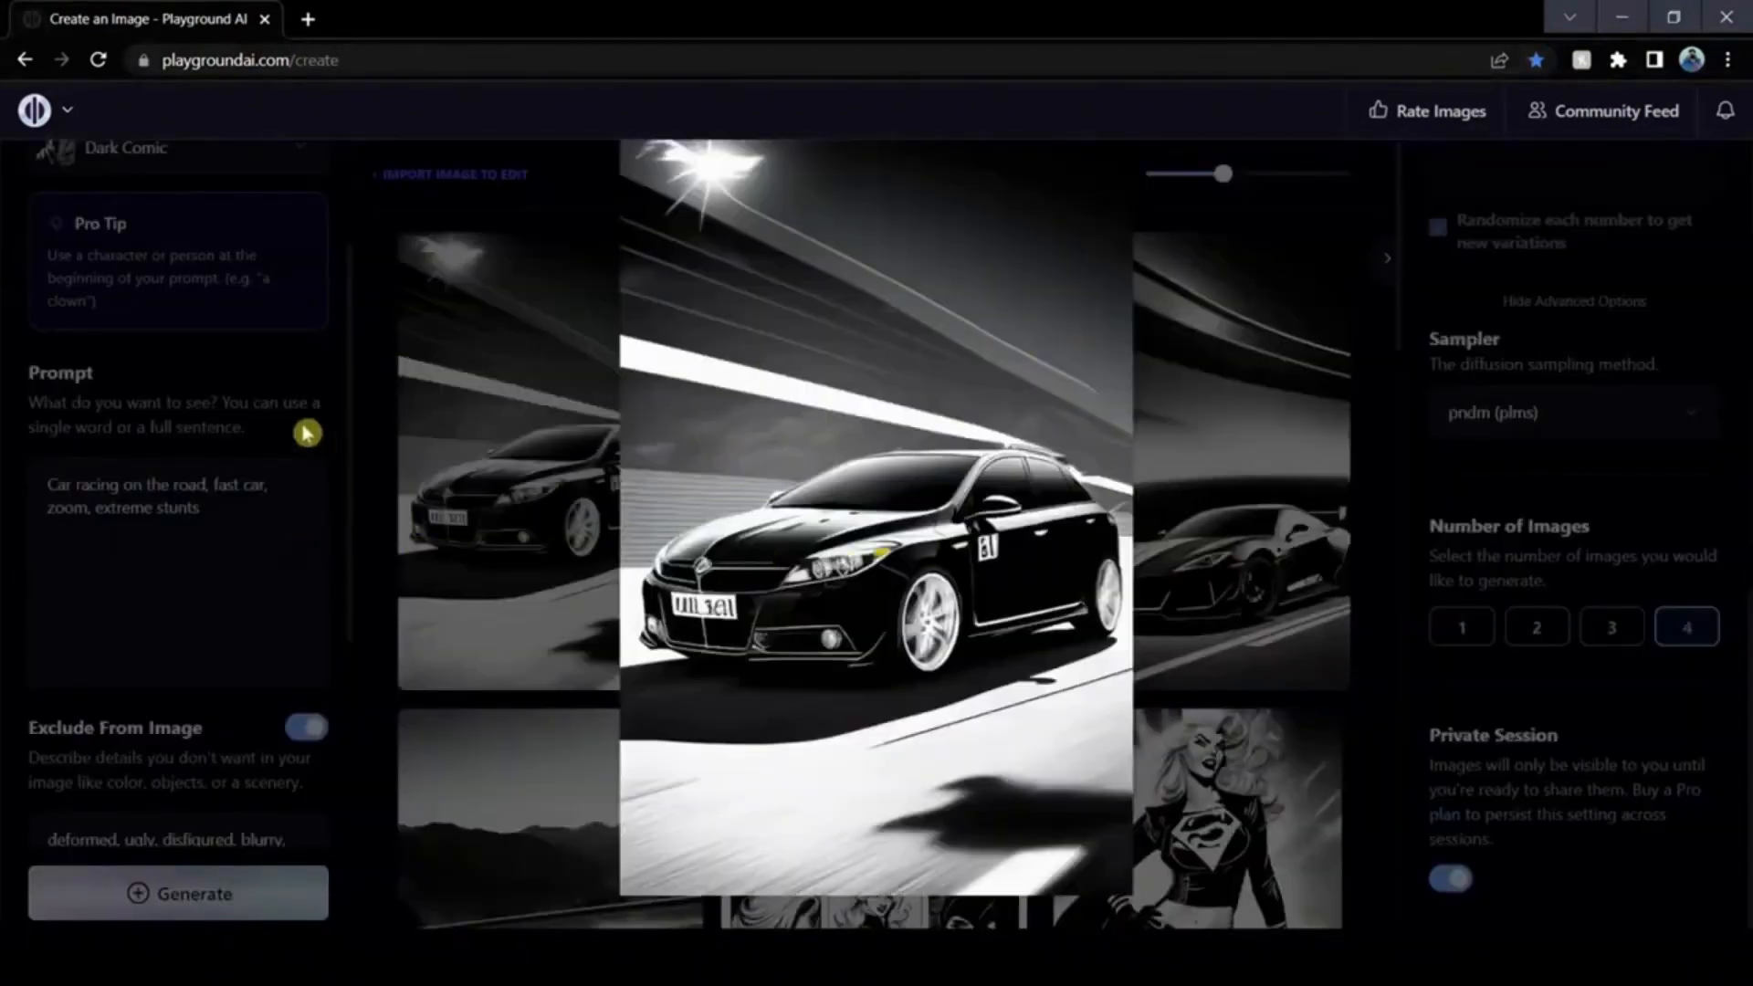
click(306, 432)
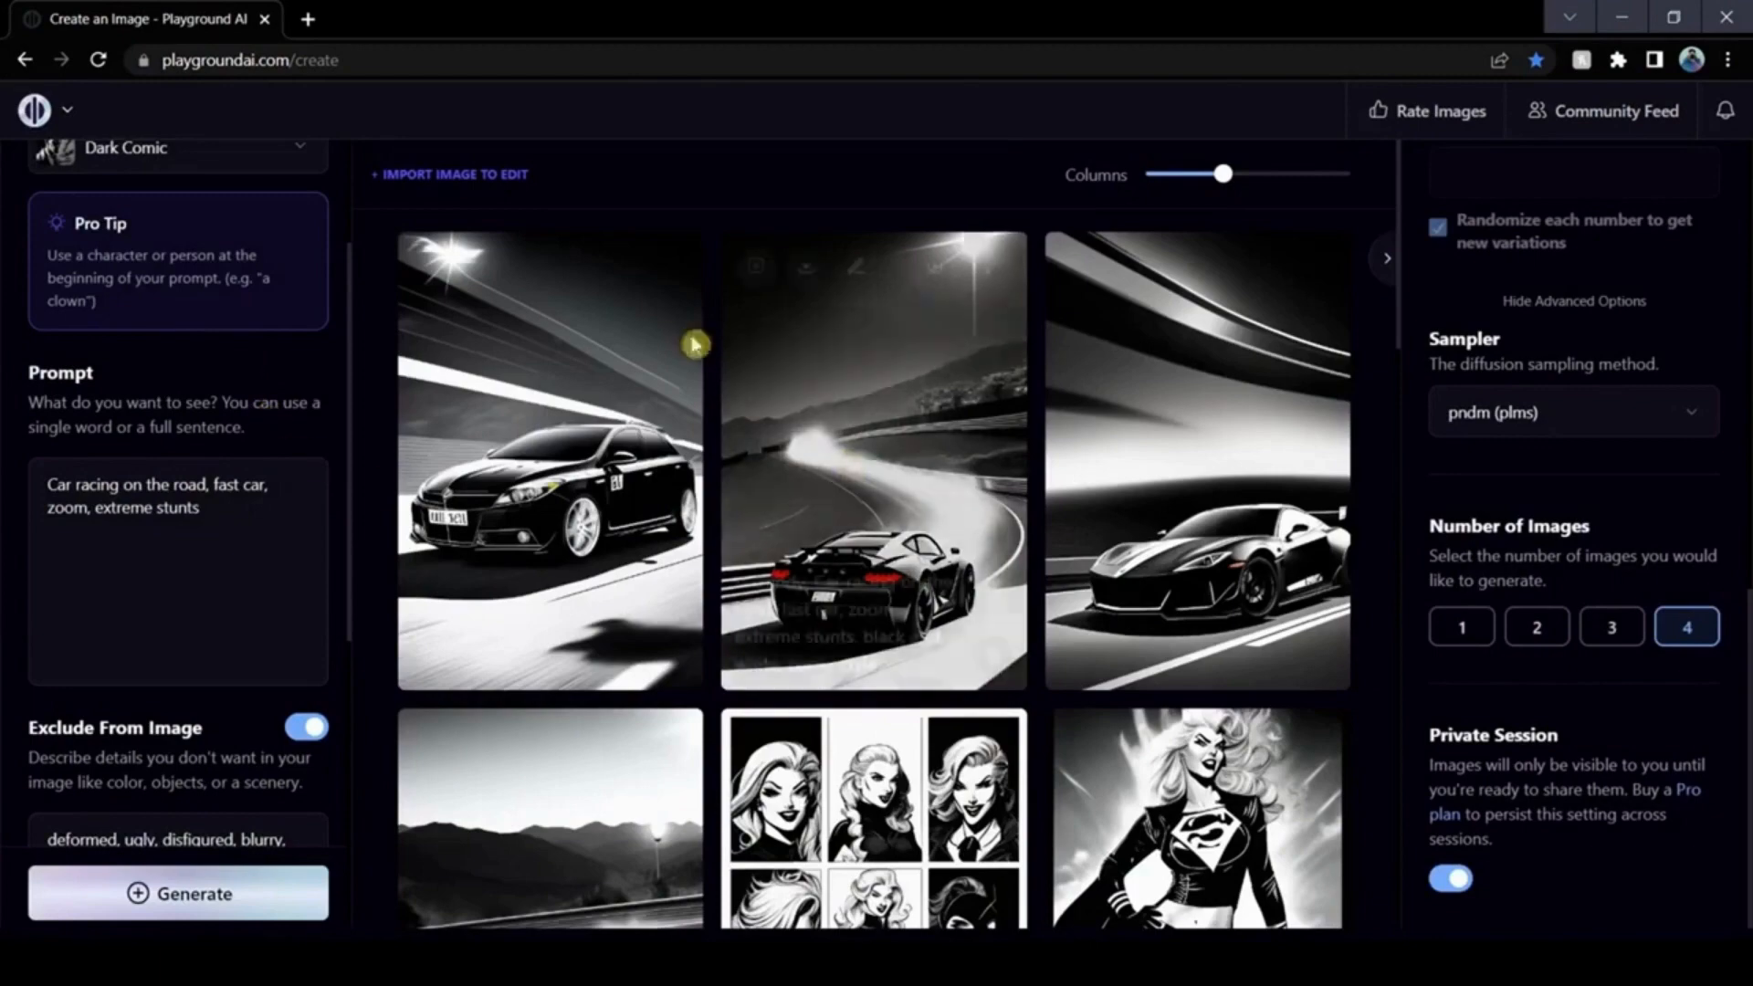
click(676, 267)
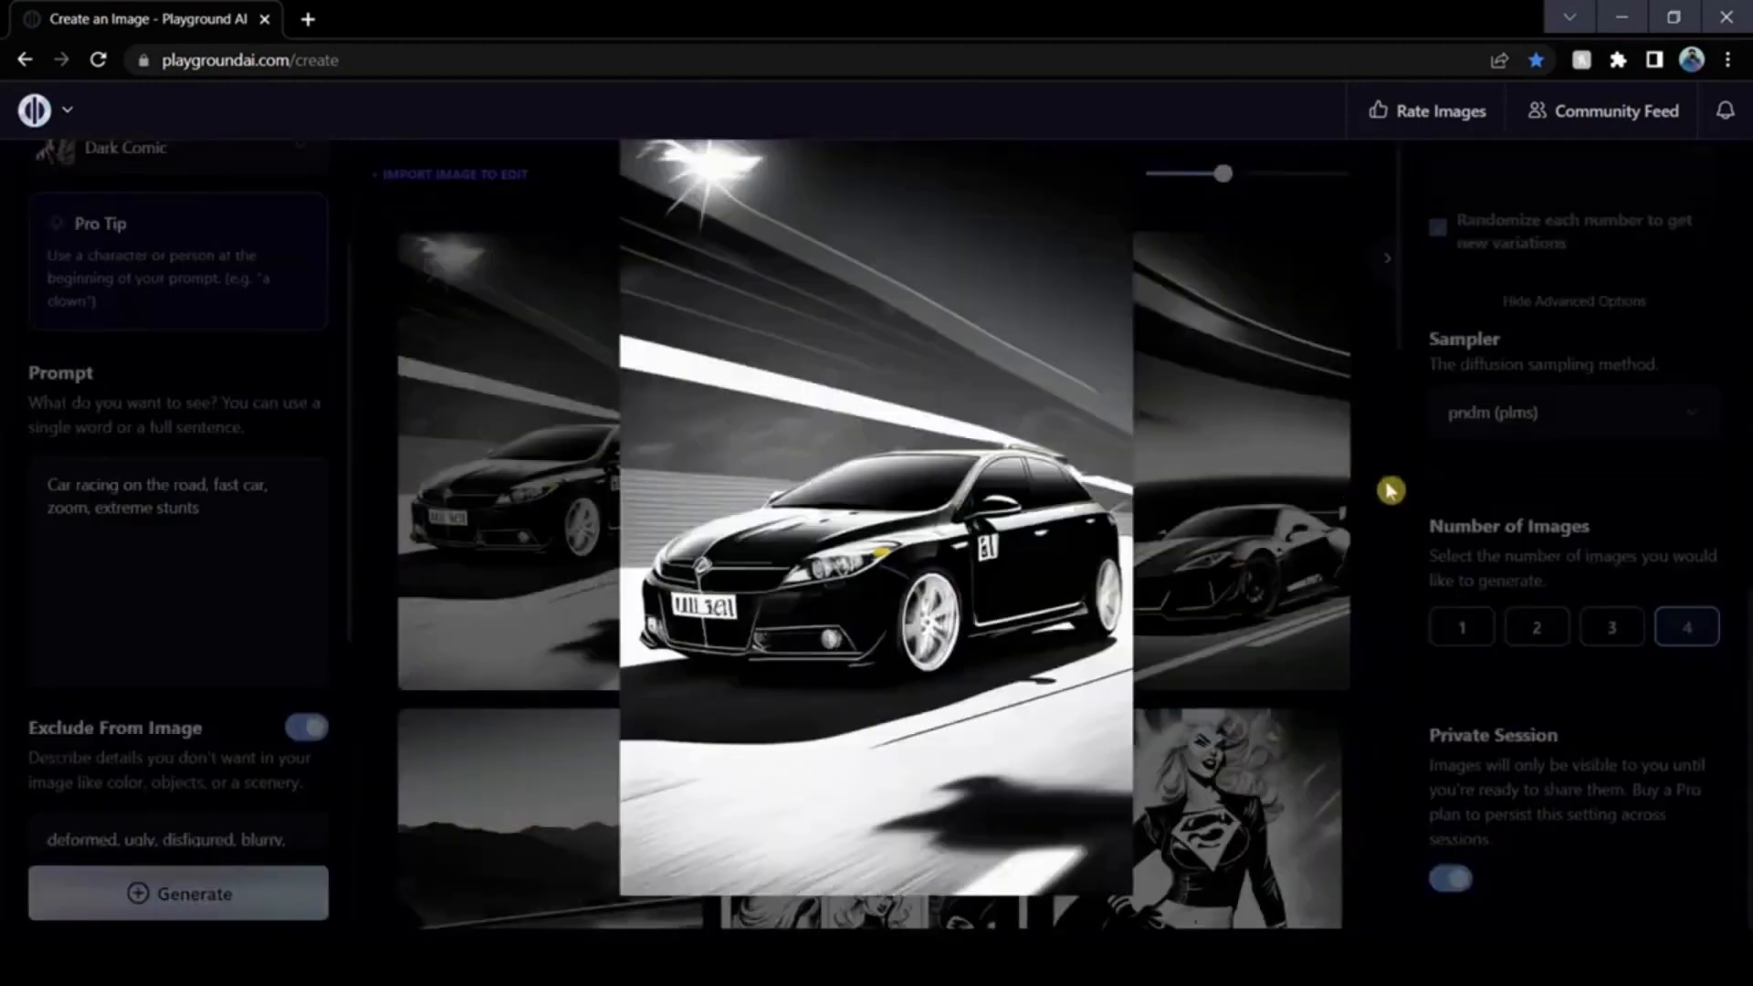
click(1389, 489)
scroll(307, 469, up, 3)
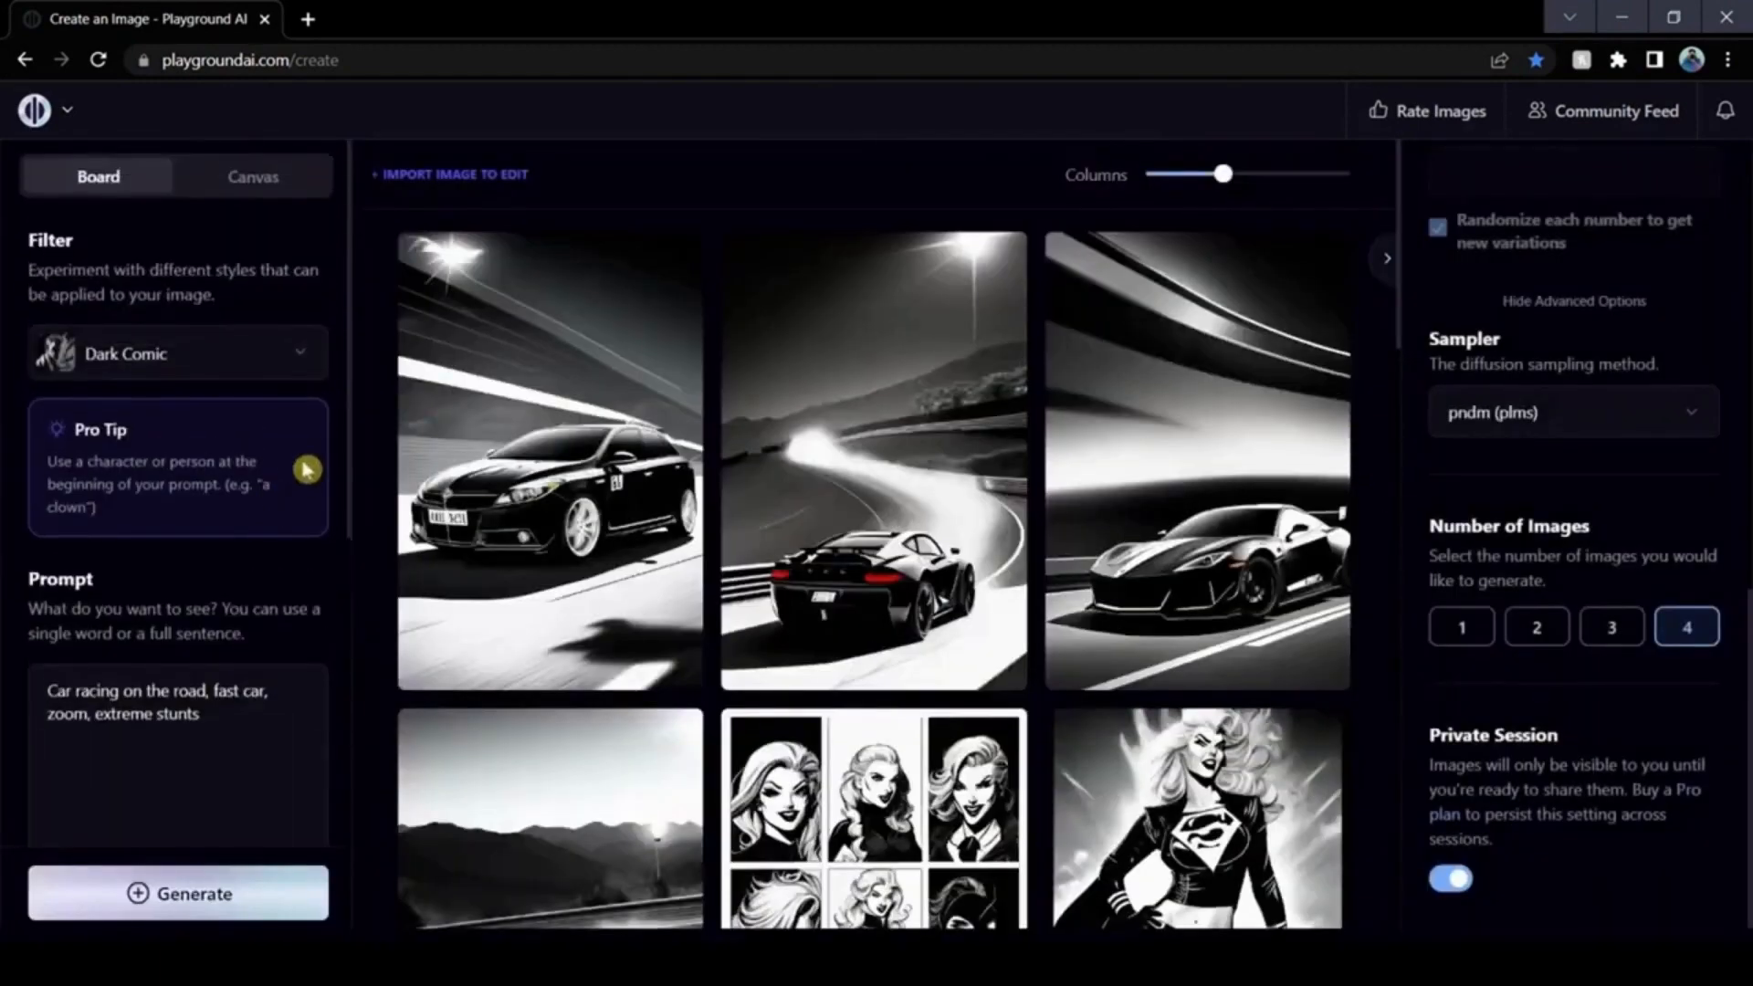
Step: Keep the Sampler on pndm (plms) and generate four more images from the car racing prompt
click(1616, 420)
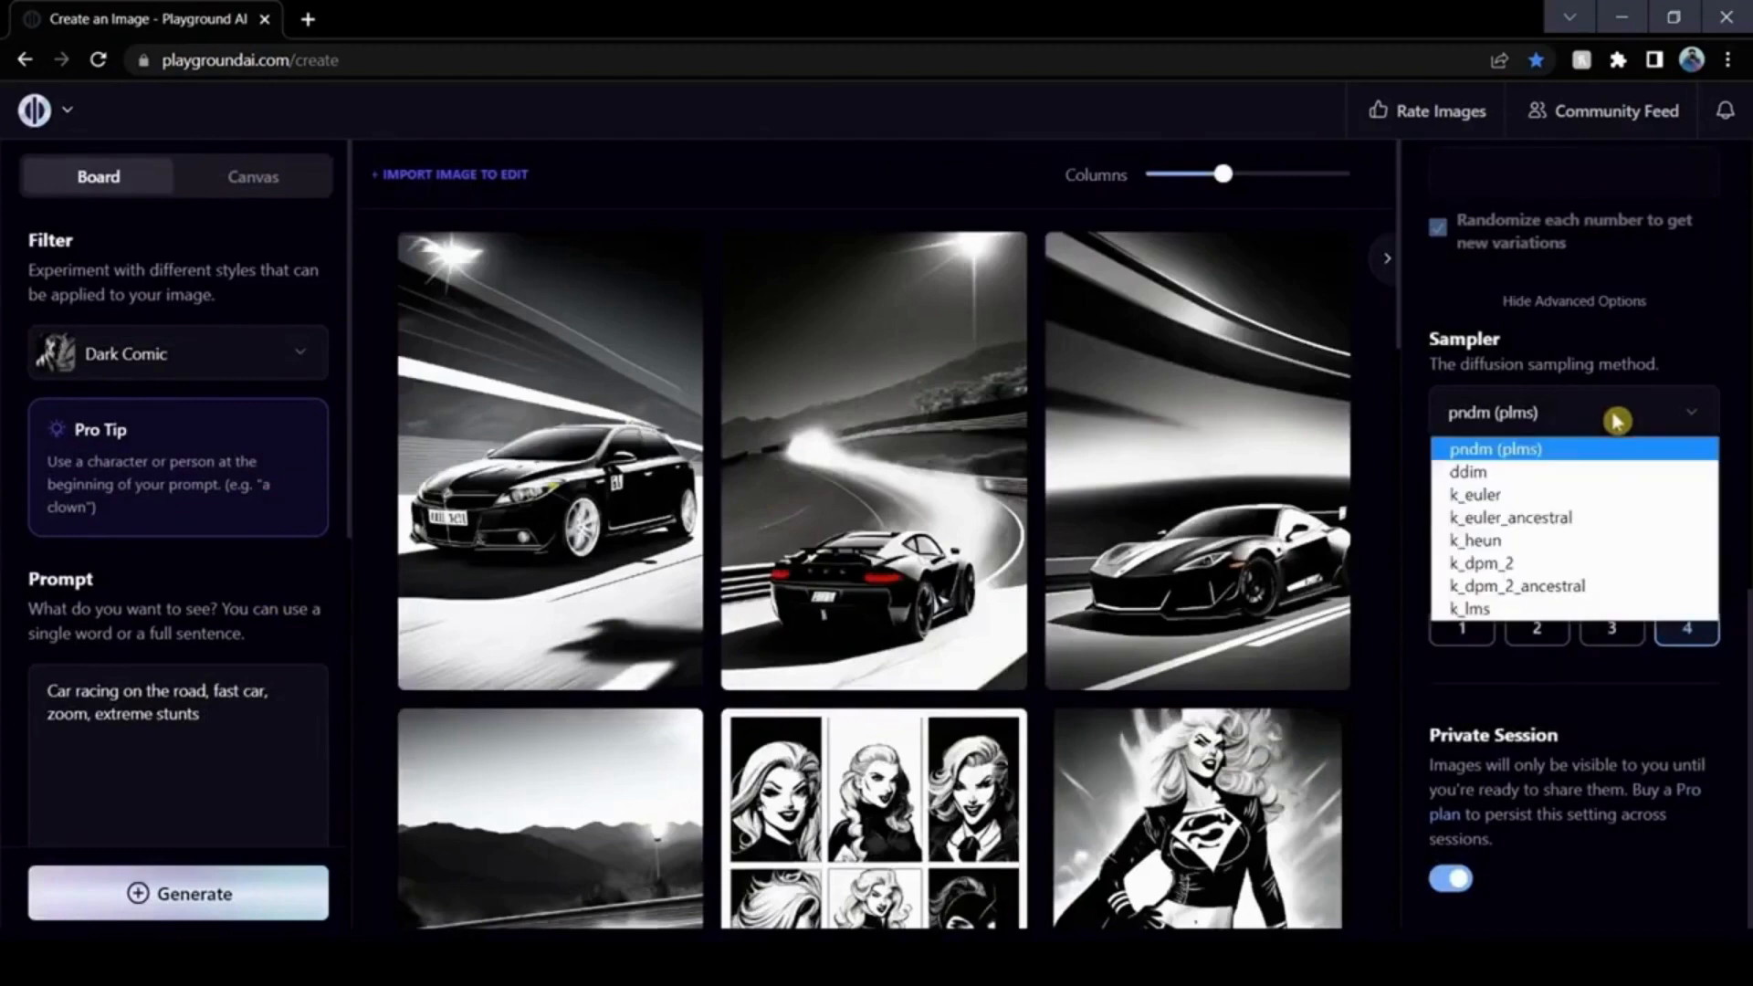
click(1536, 453)
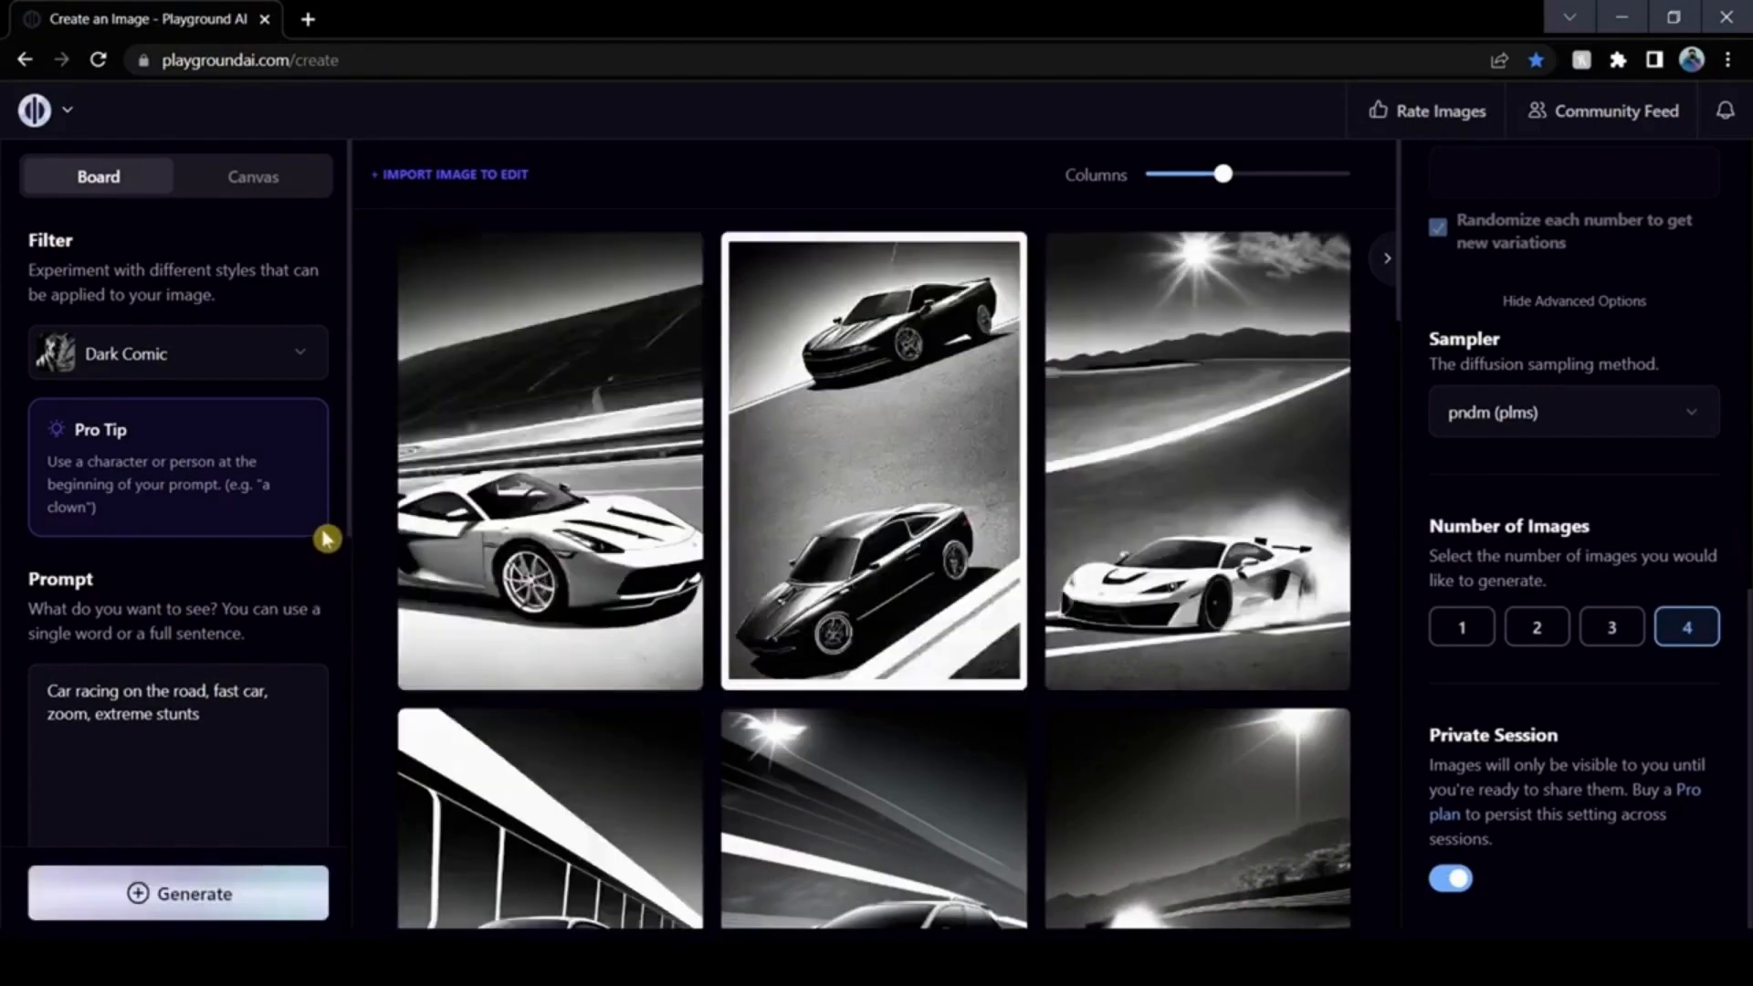
scroll(1380, 369, down, 3)
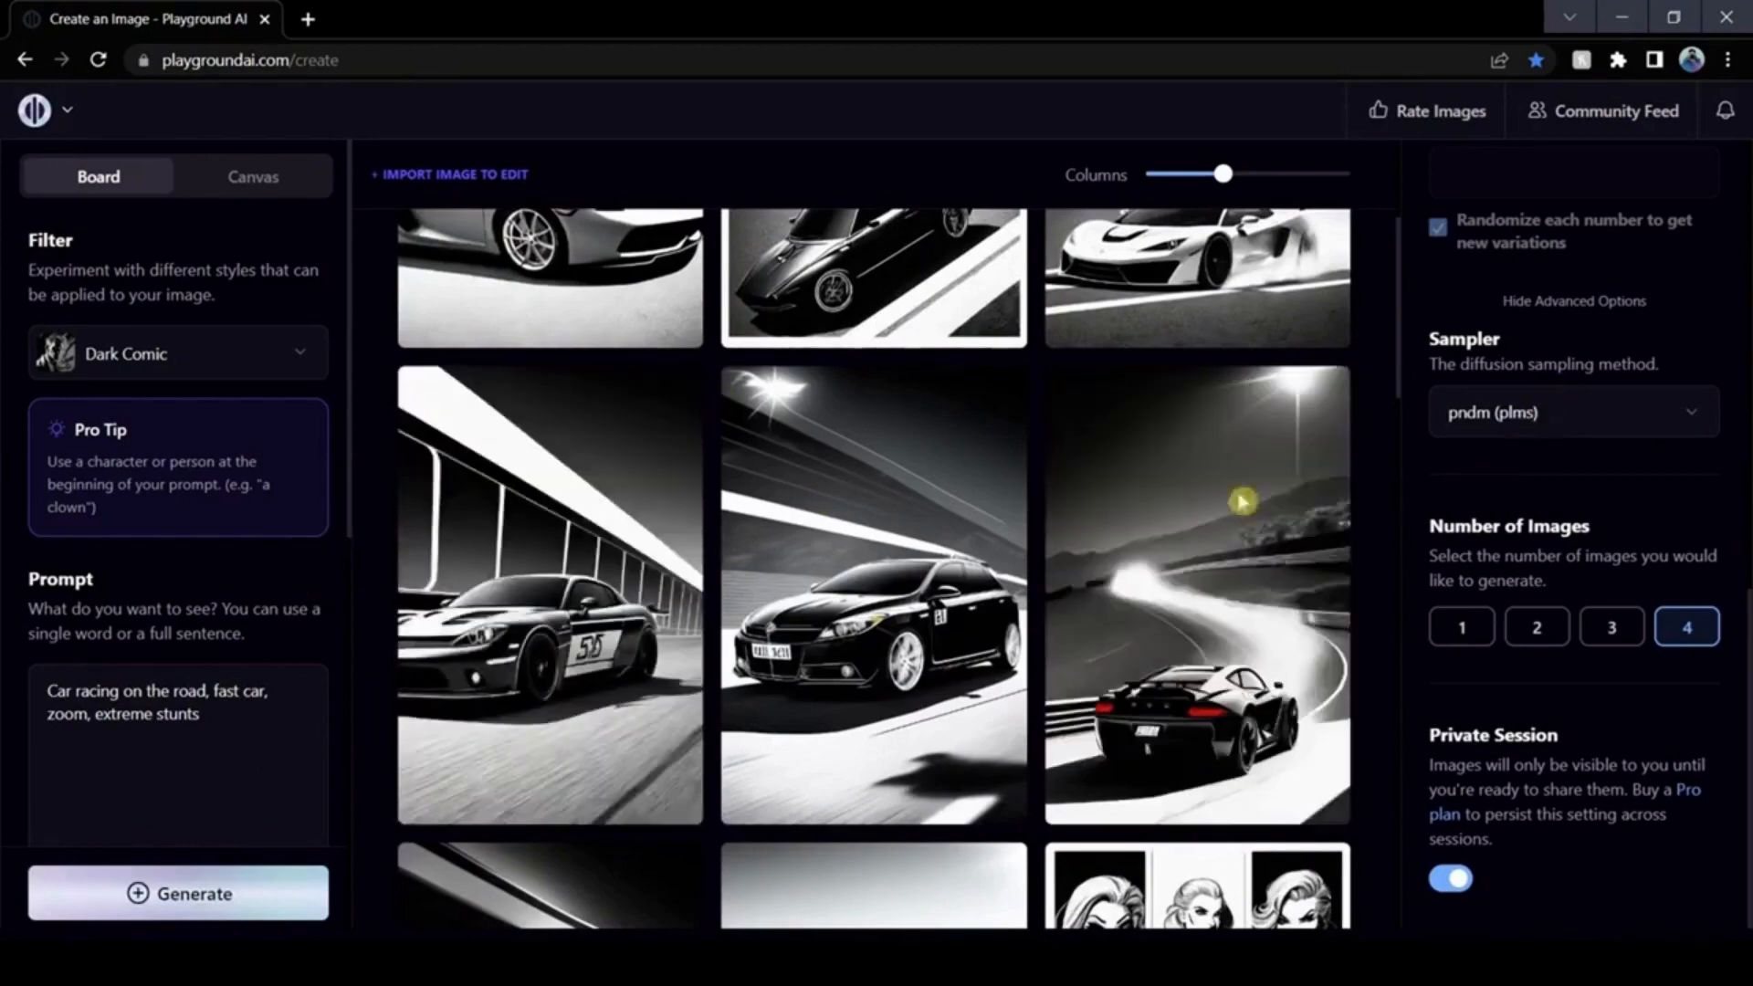
scroll(869, 519, down, 3)
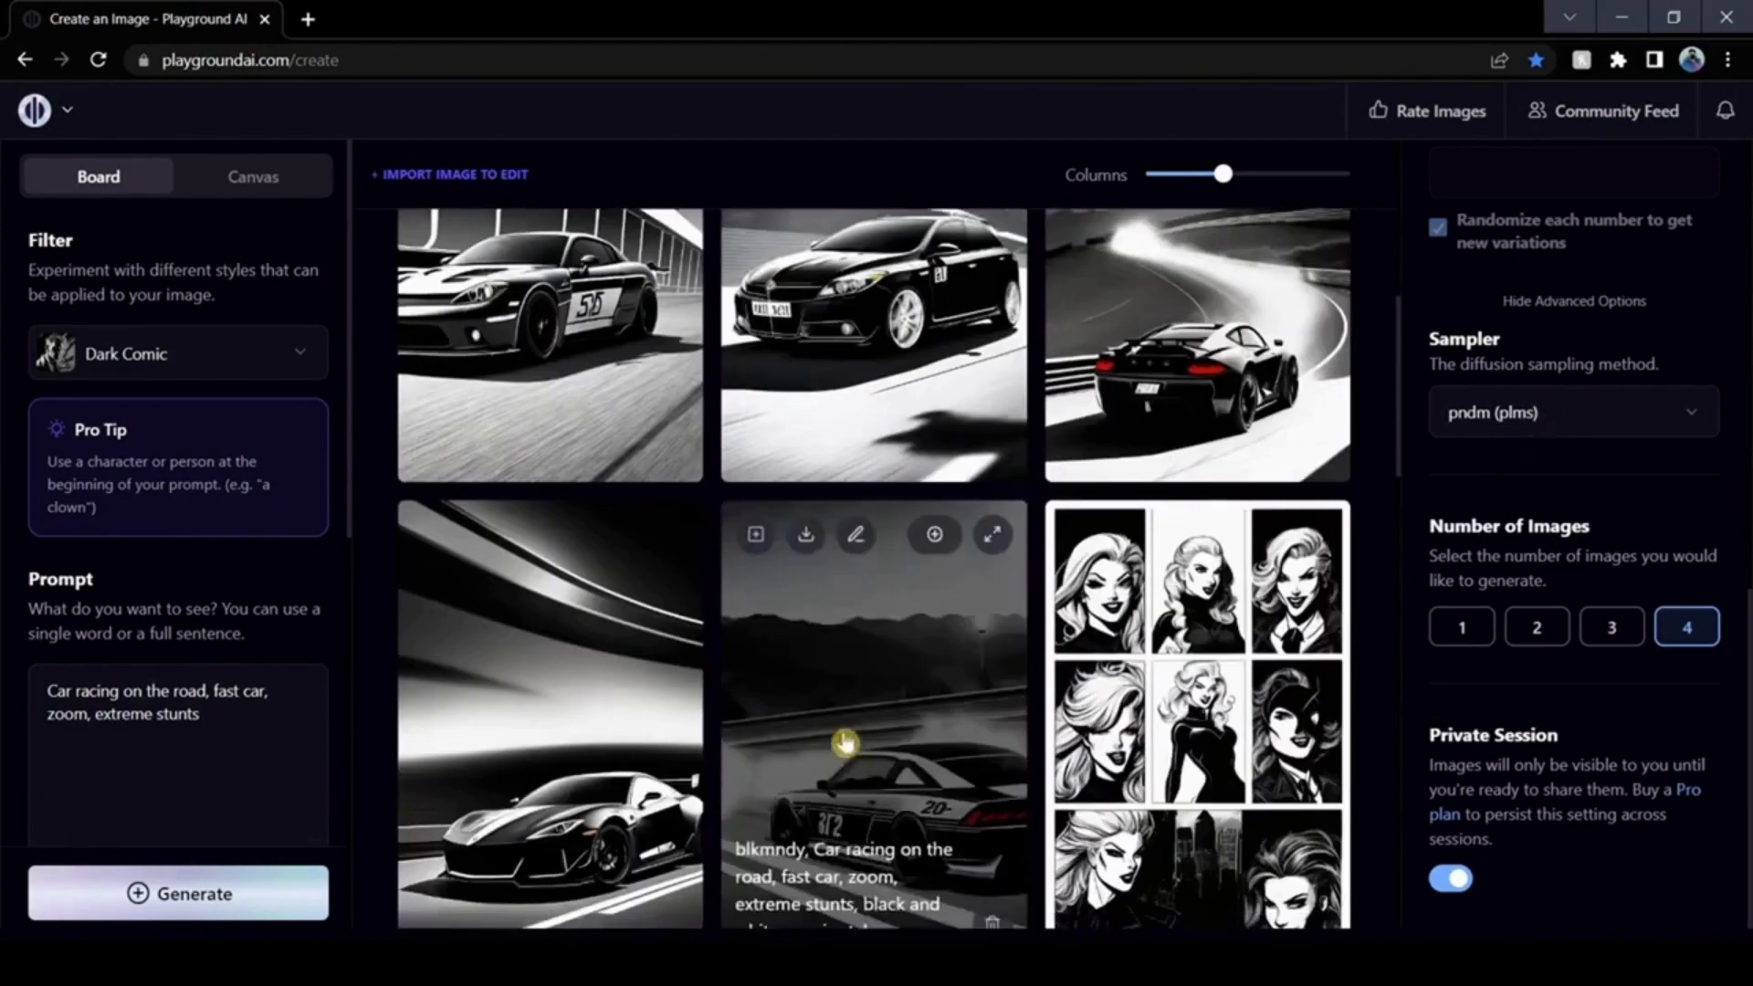
Step: Check the list of Sampler methods and look over the generated car racing images on the board
click(1572, 432)
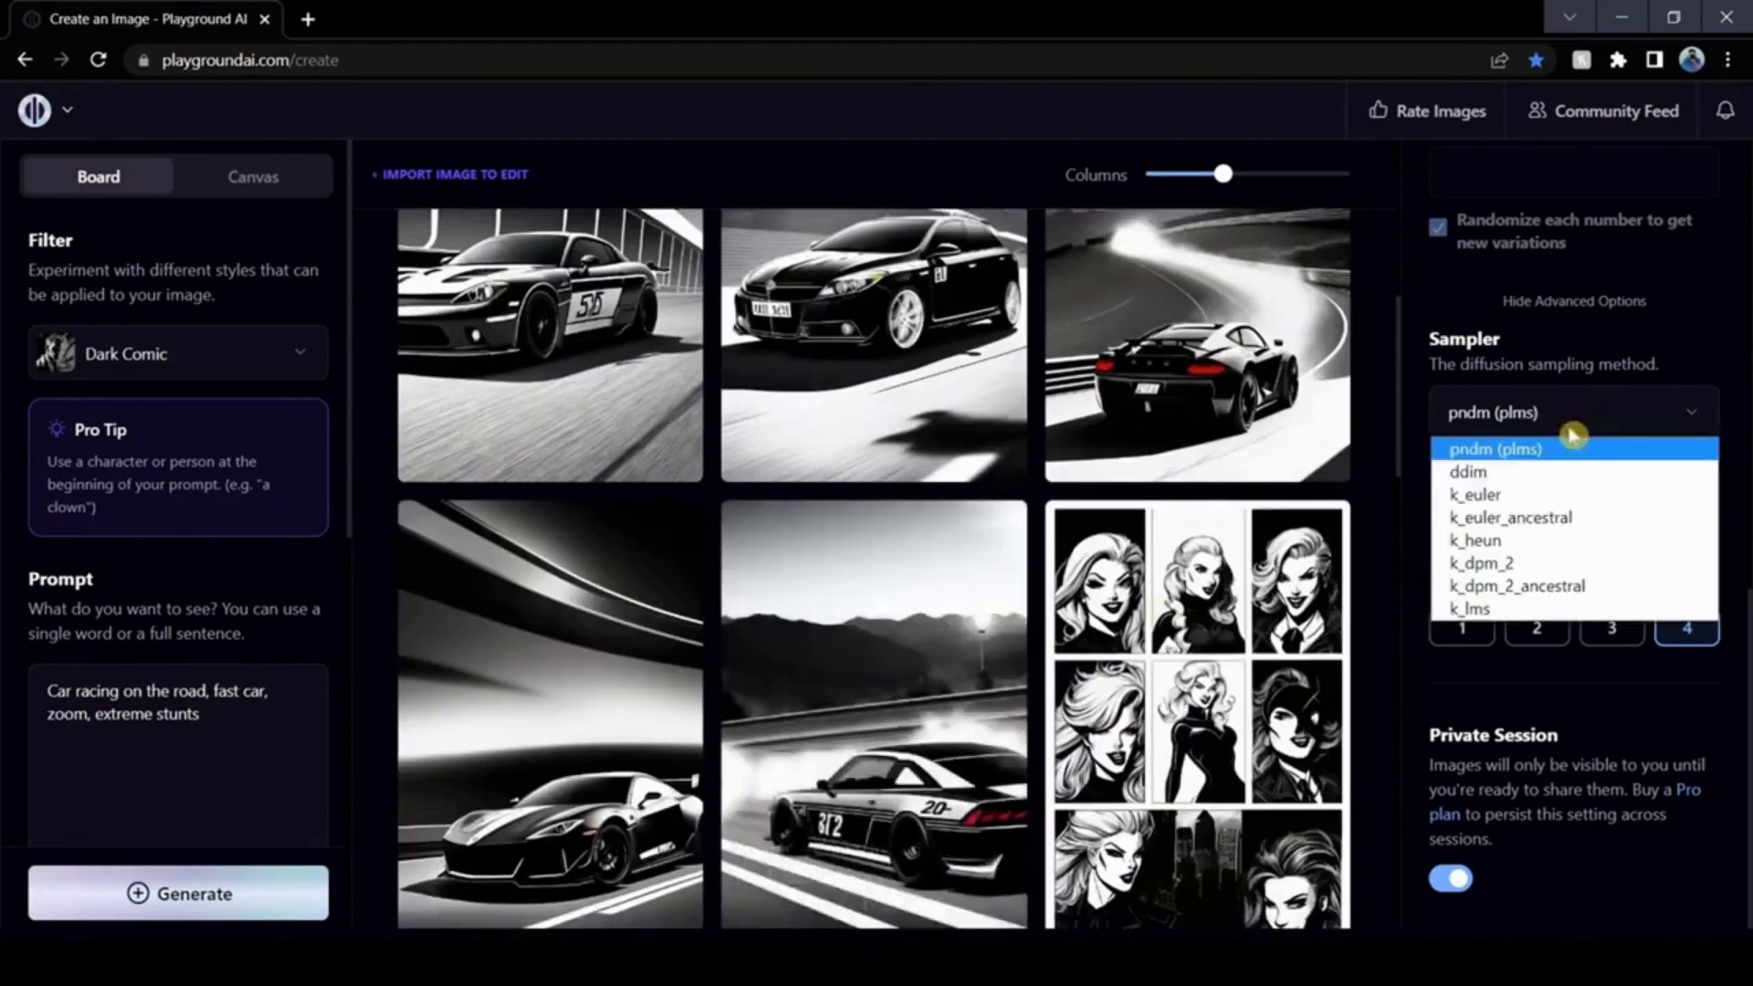
click(1603, 425)
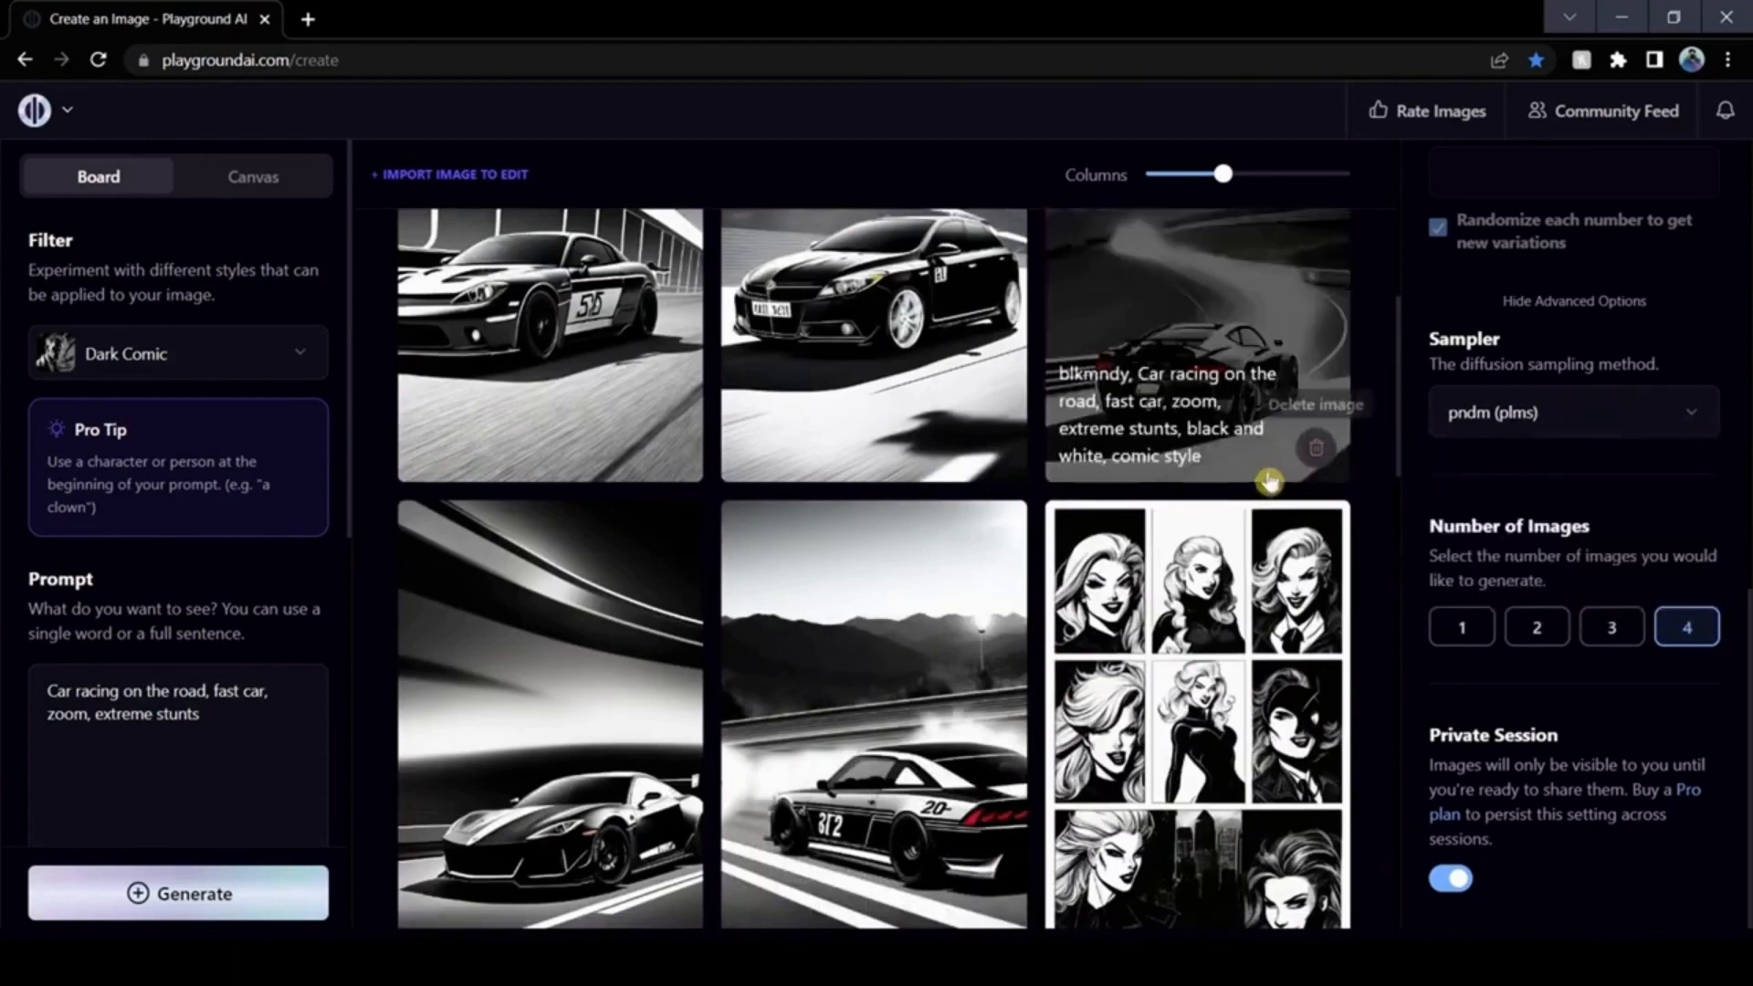
scroll(1125, 552, up, 3)
scroll(1125, 552, up, 2)
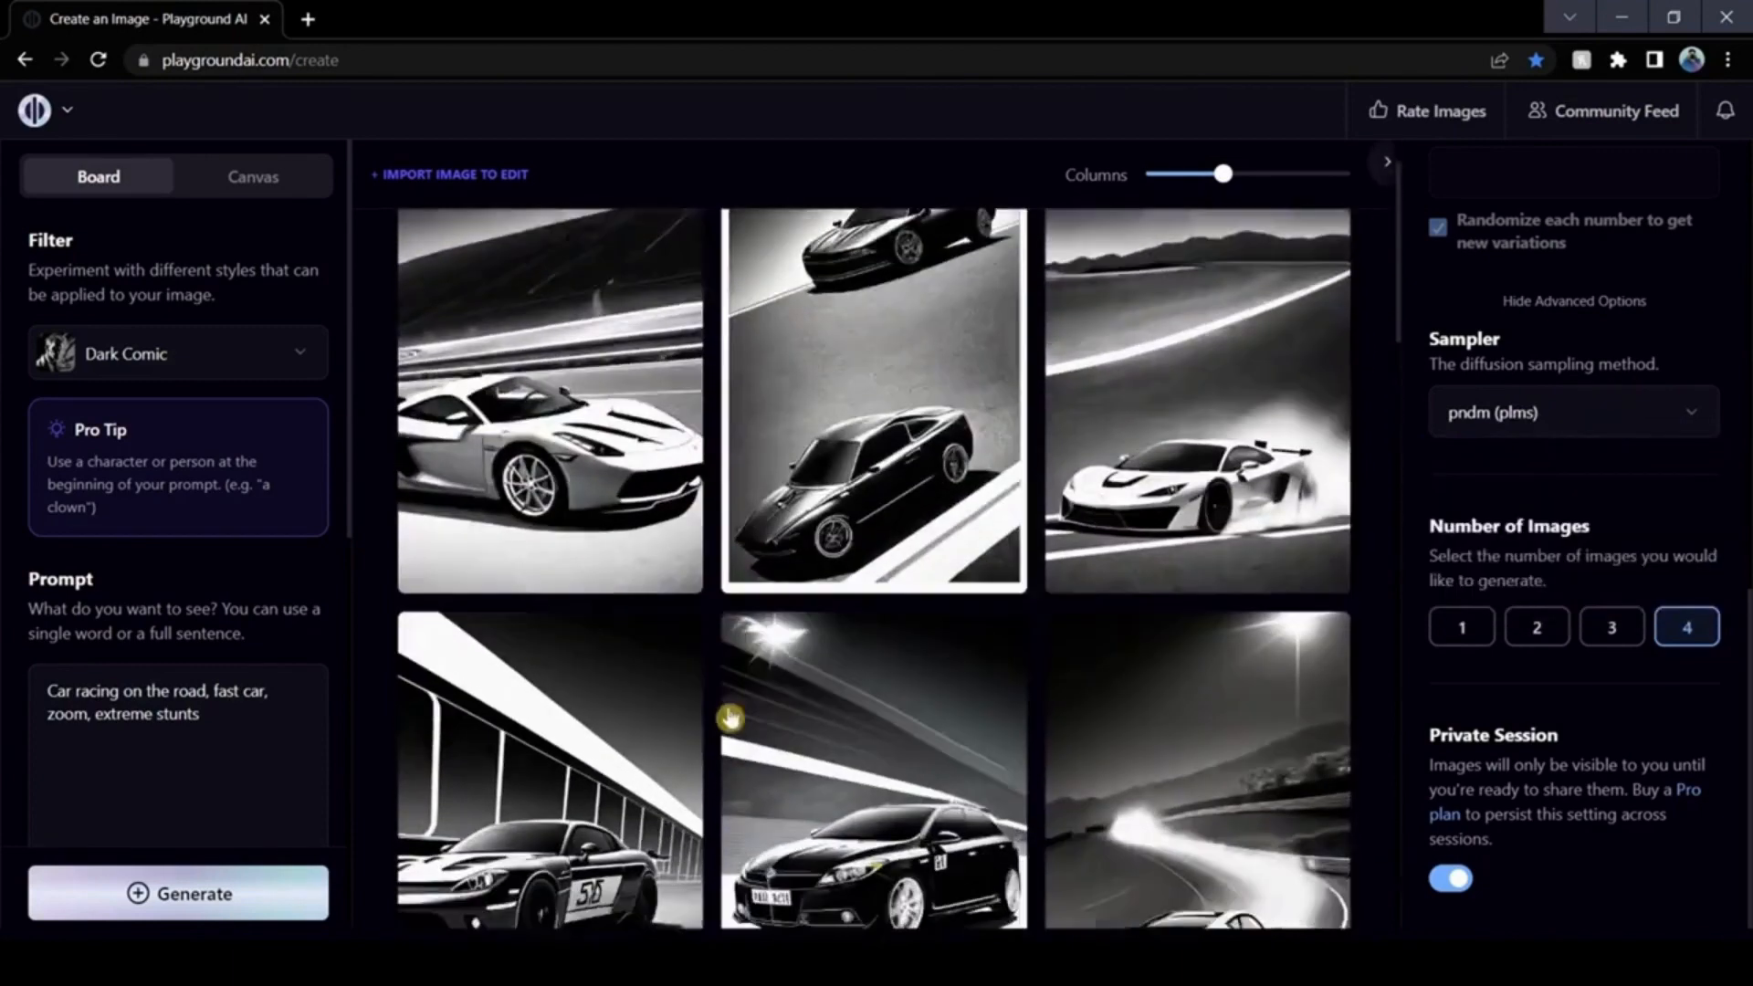
scroll(681, 383, down, 2)
scroll(681, 383, up, 3)
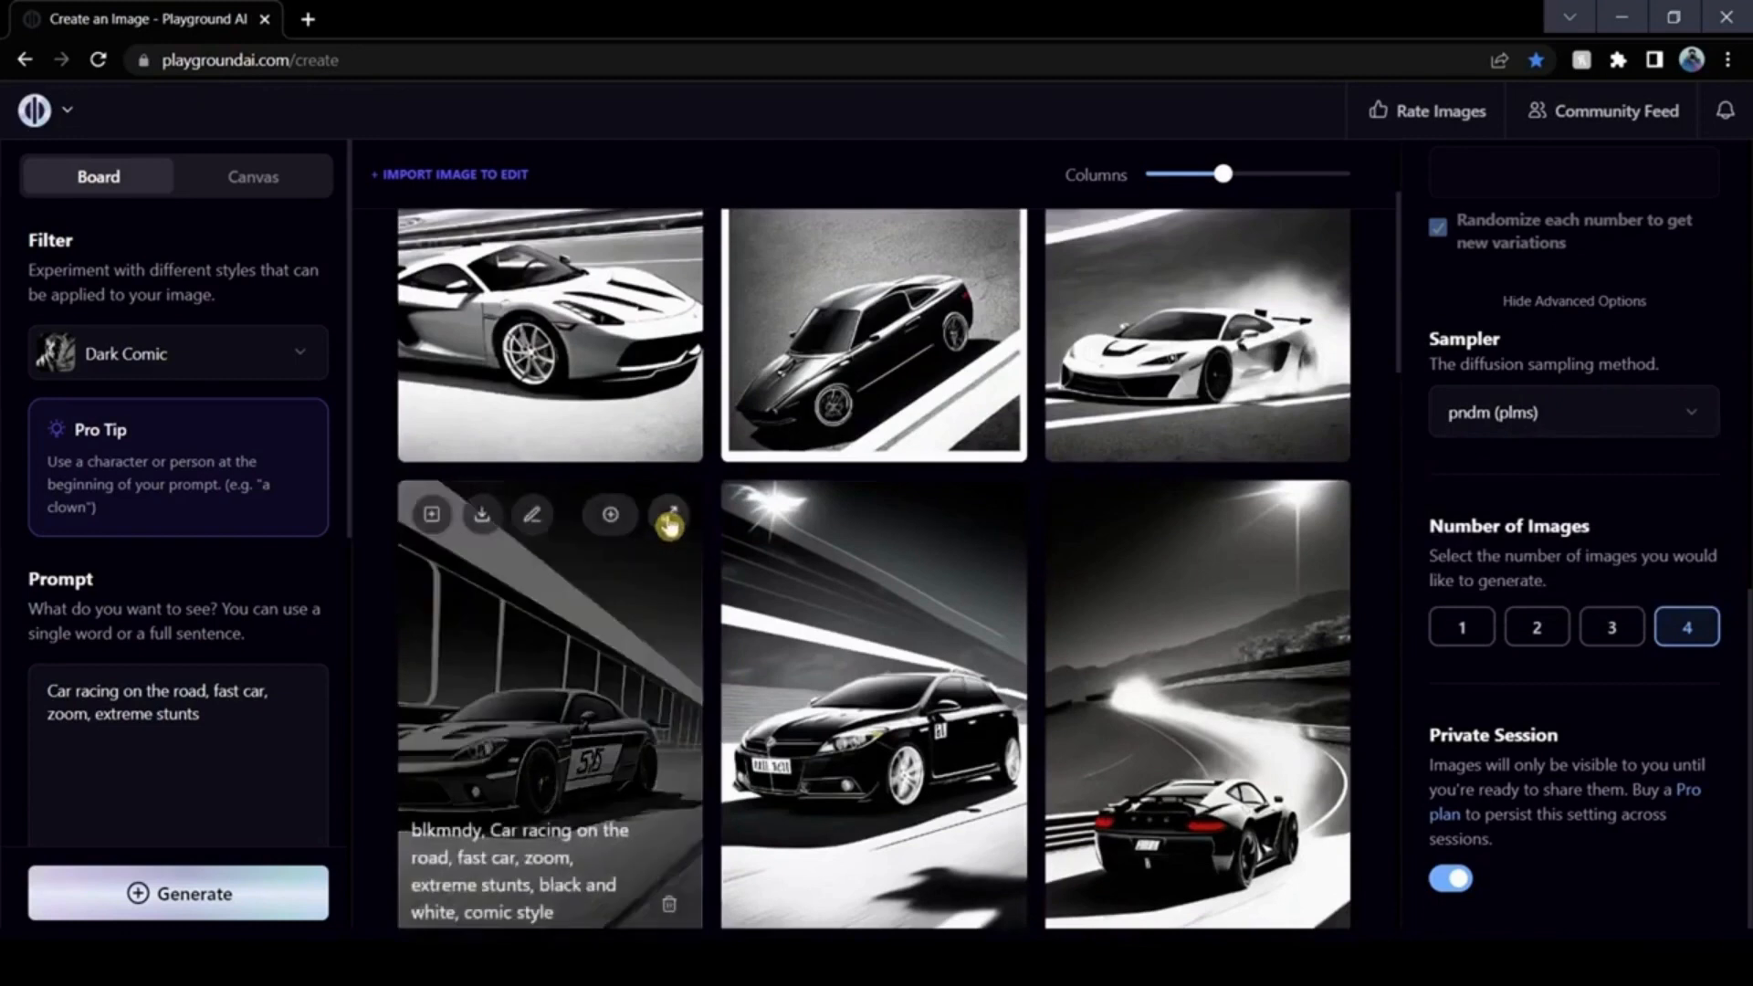
Step: Examine enlarged previews of the numbered race car, the white car trailing smoke, the light sports car and the two-car image
click(666, 512)
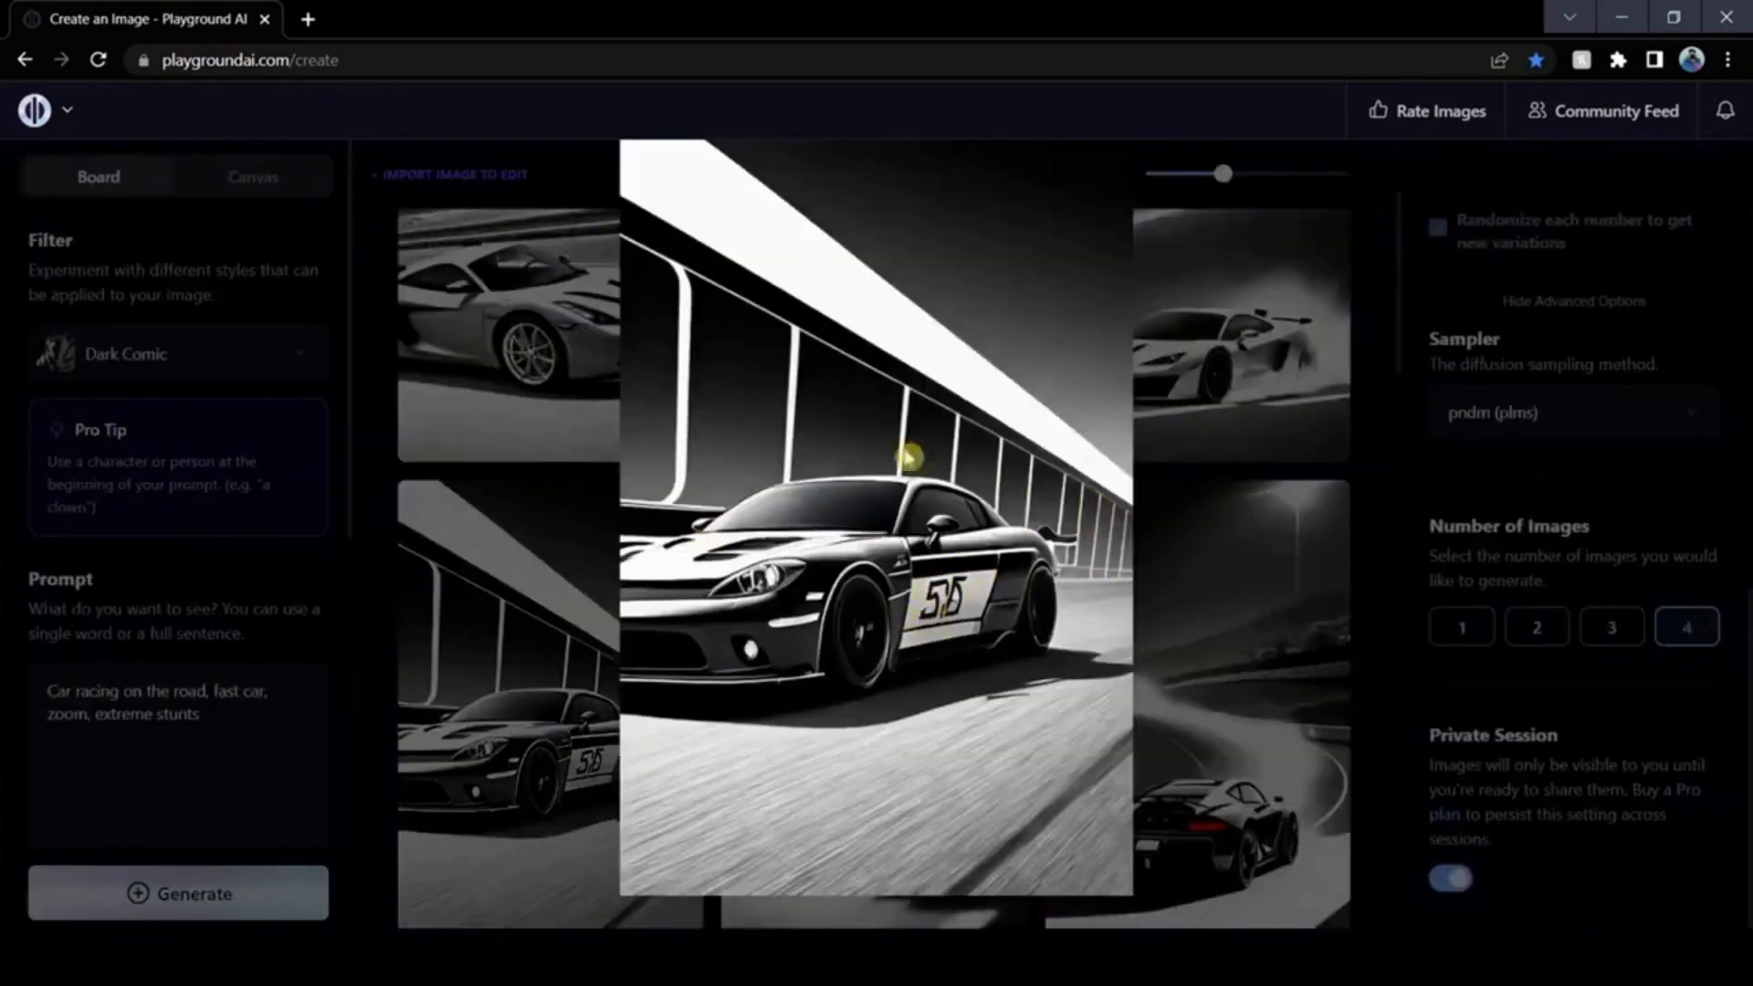
click(1385, 447)
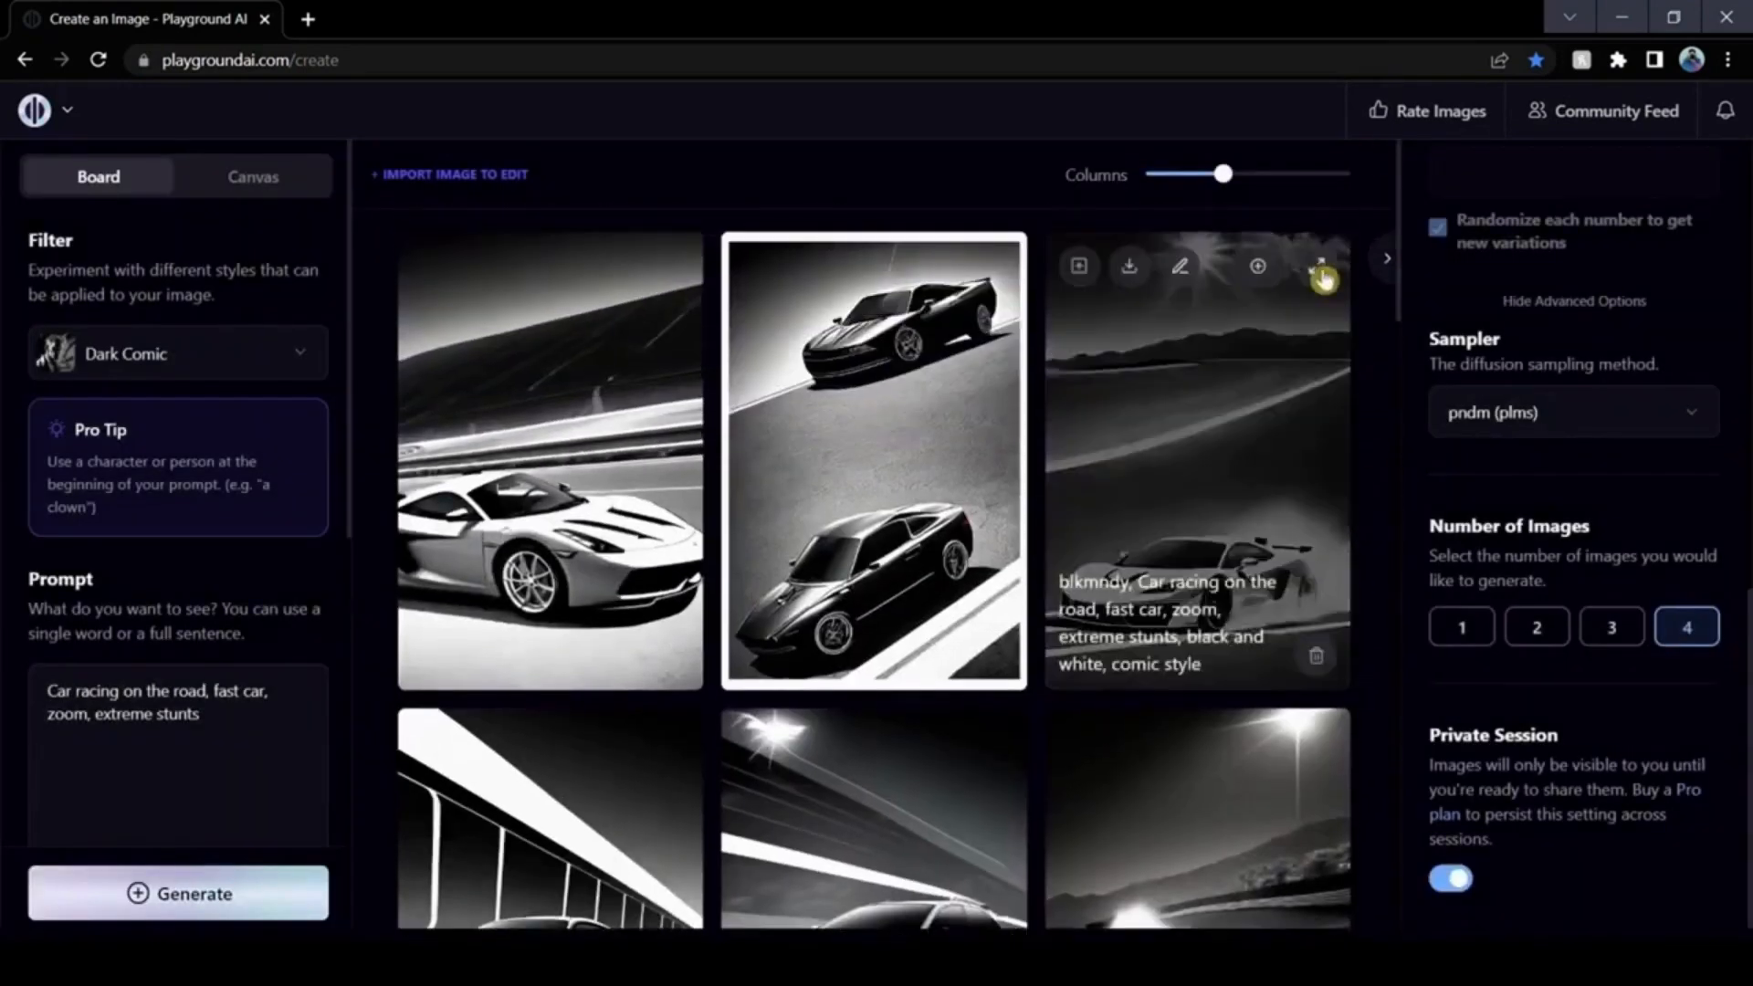
click(1317, 268)
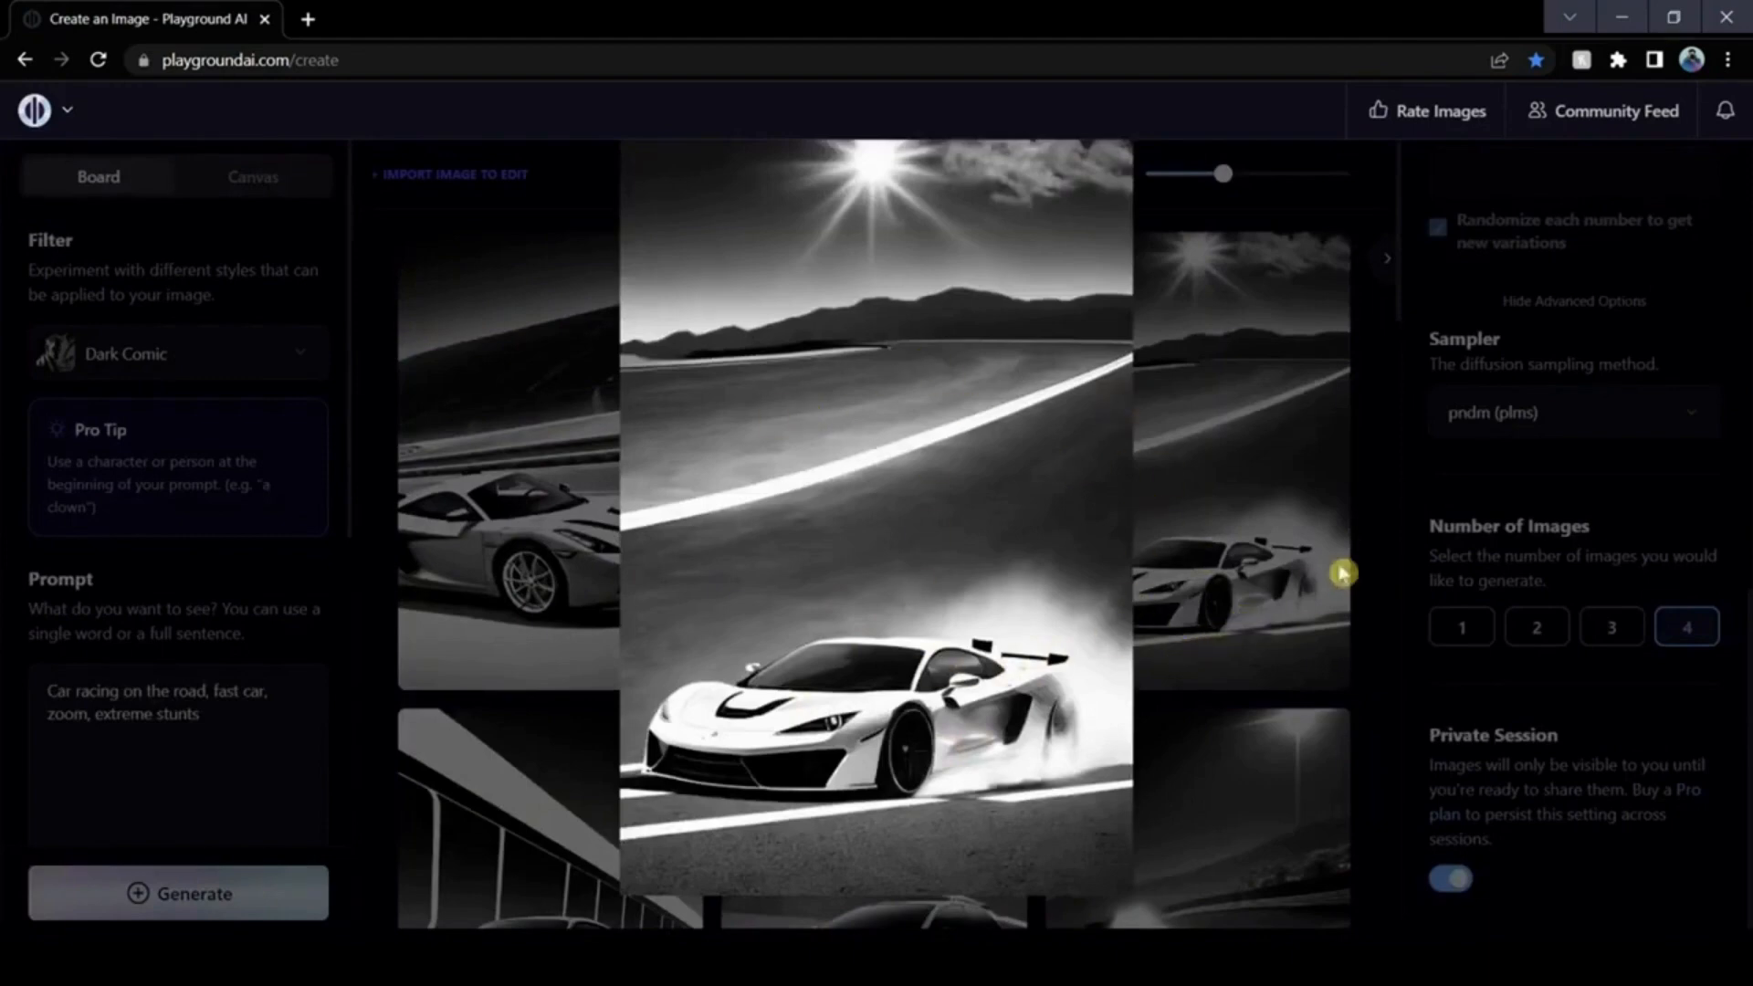
click(1311, 546)
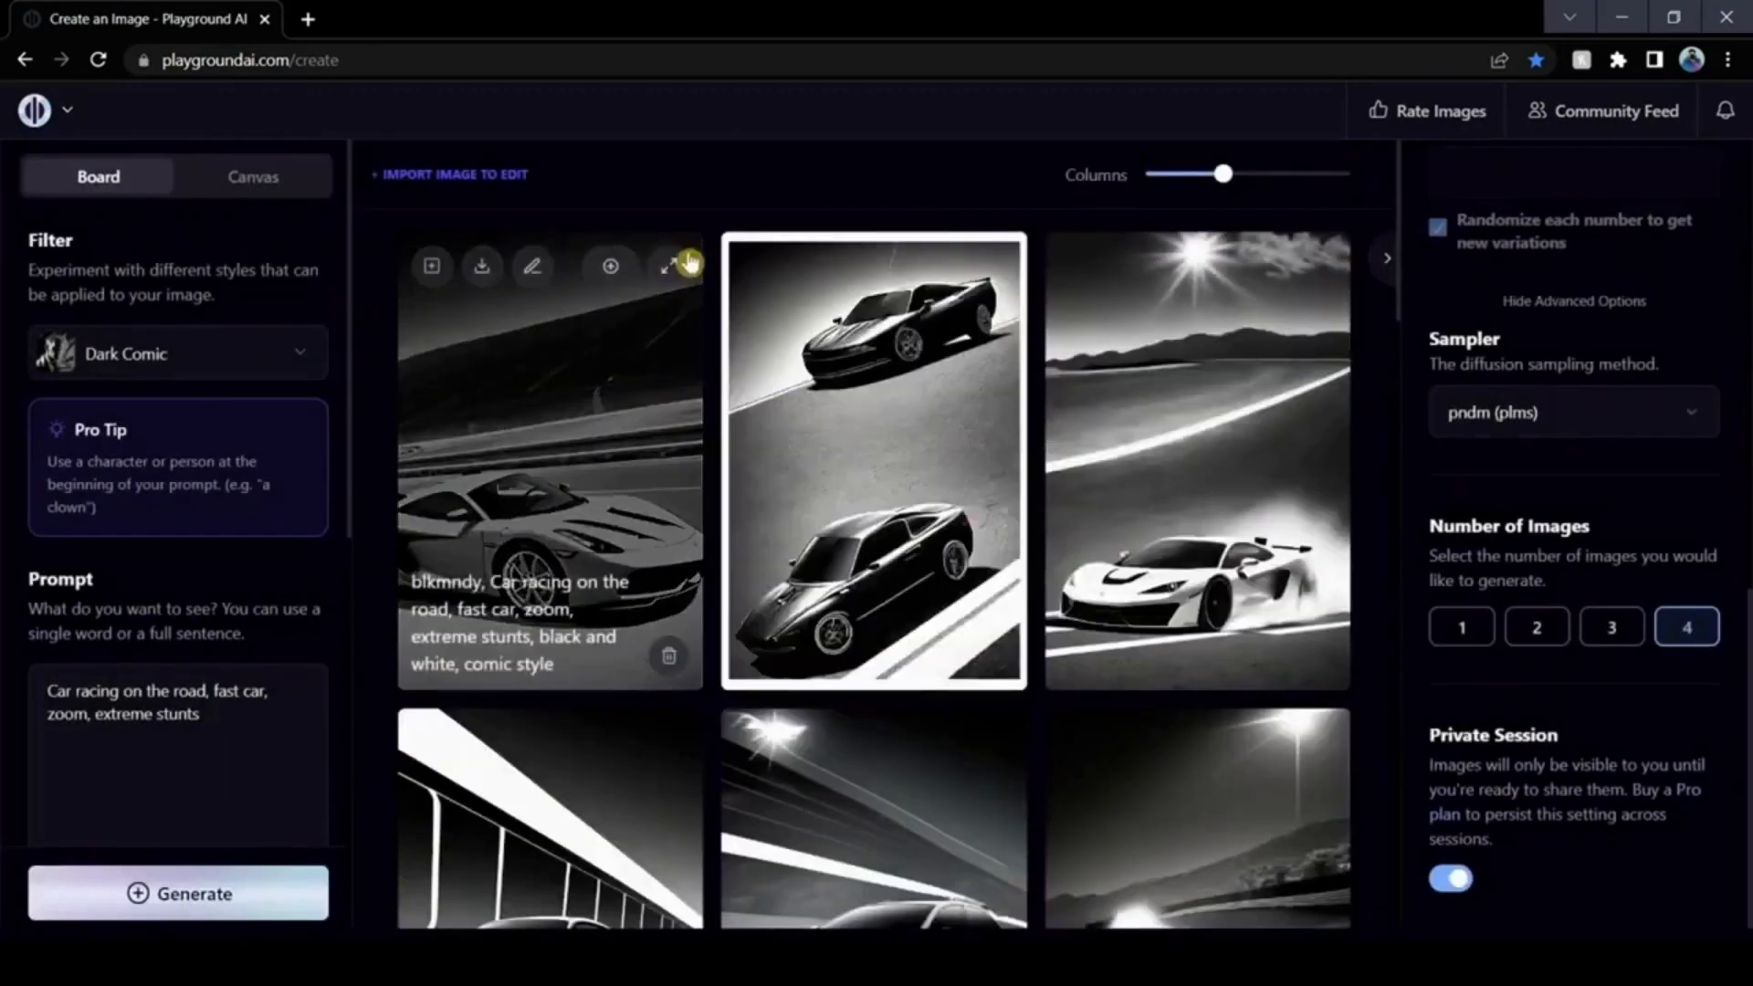
click(666, 266)
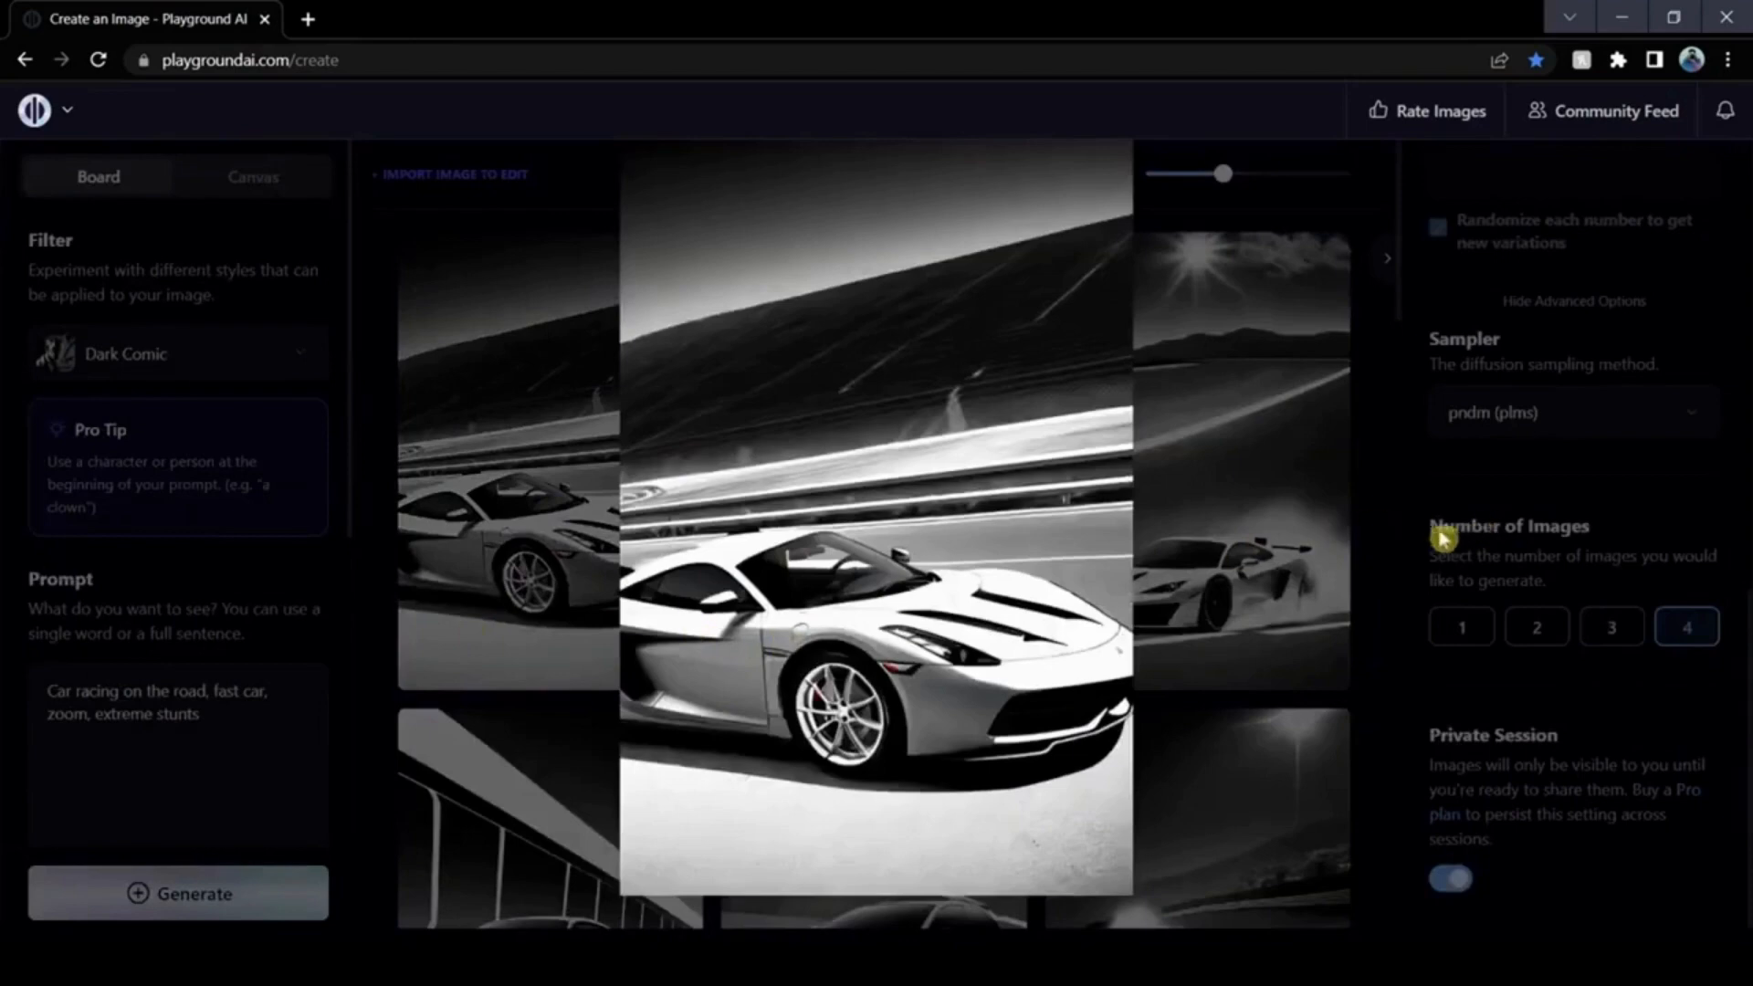
click(1399, 545)
click(994, 268)
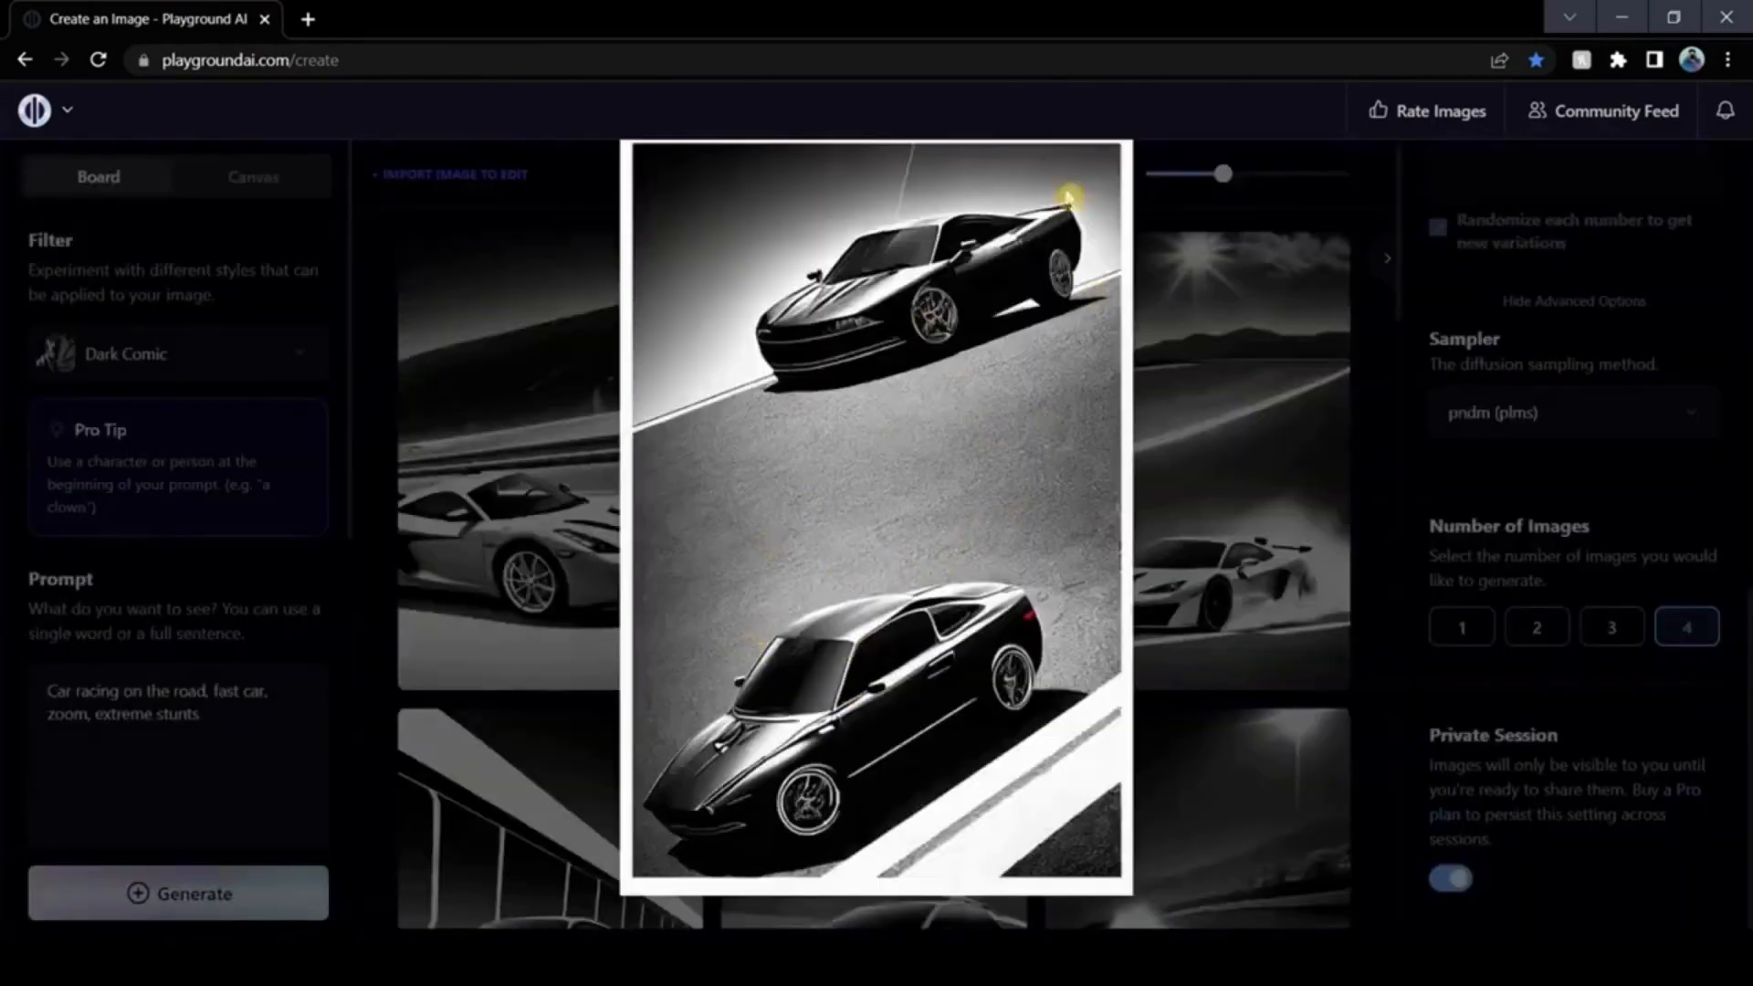
click(1351, 381)
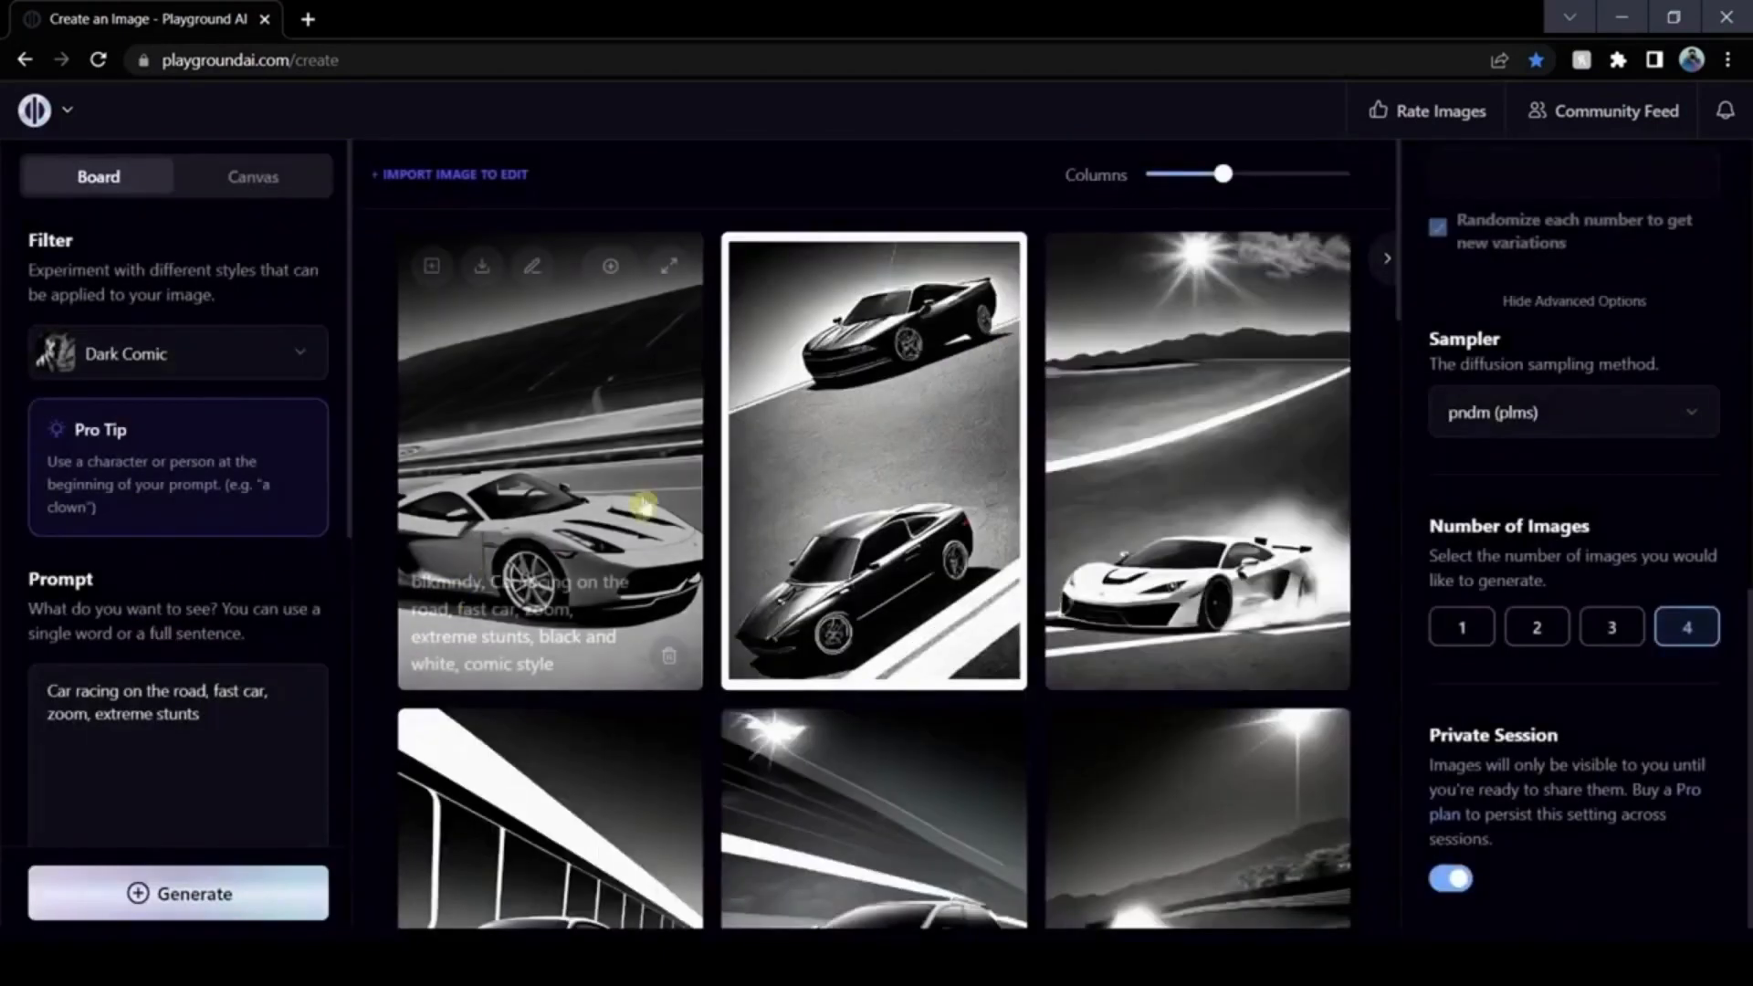
Step: Replace the prompt with "Blonde woman, heroine, hero pose, action pose, painted background" and generate four images
scroll(1342, 405, down, 5)
scroll(1342, 406, down, 8)
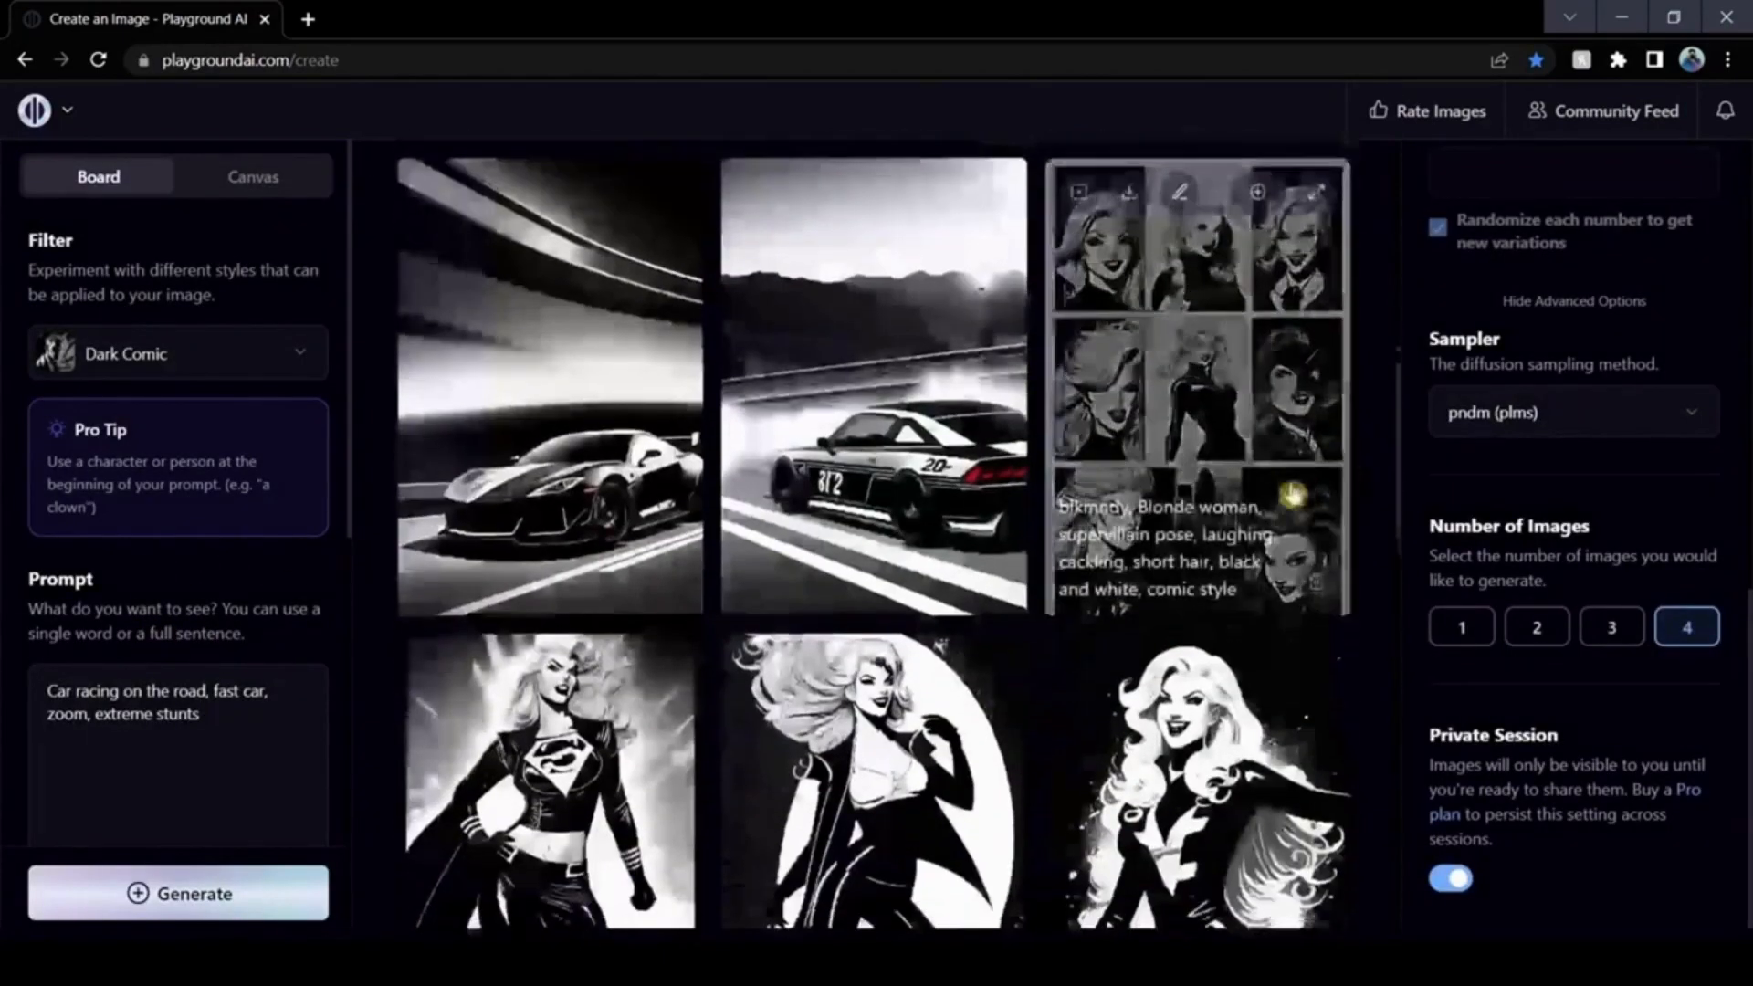
scroll(1141, 511, down, 3)
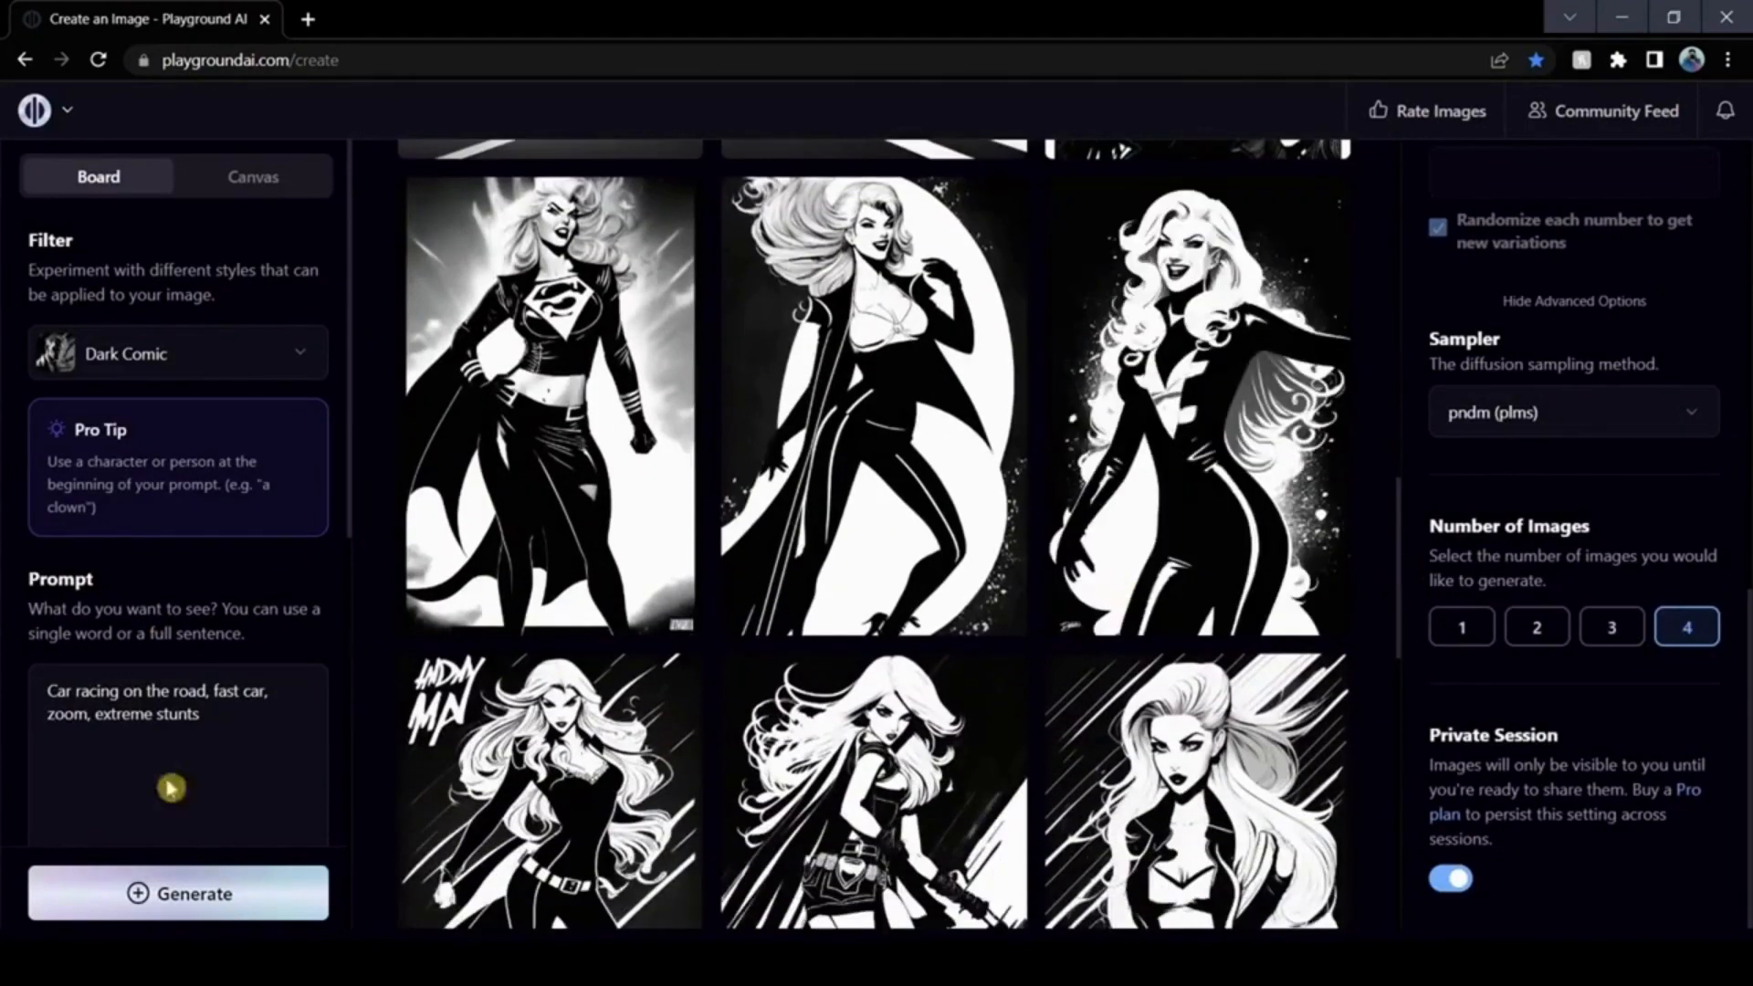
key(ctrl+a)
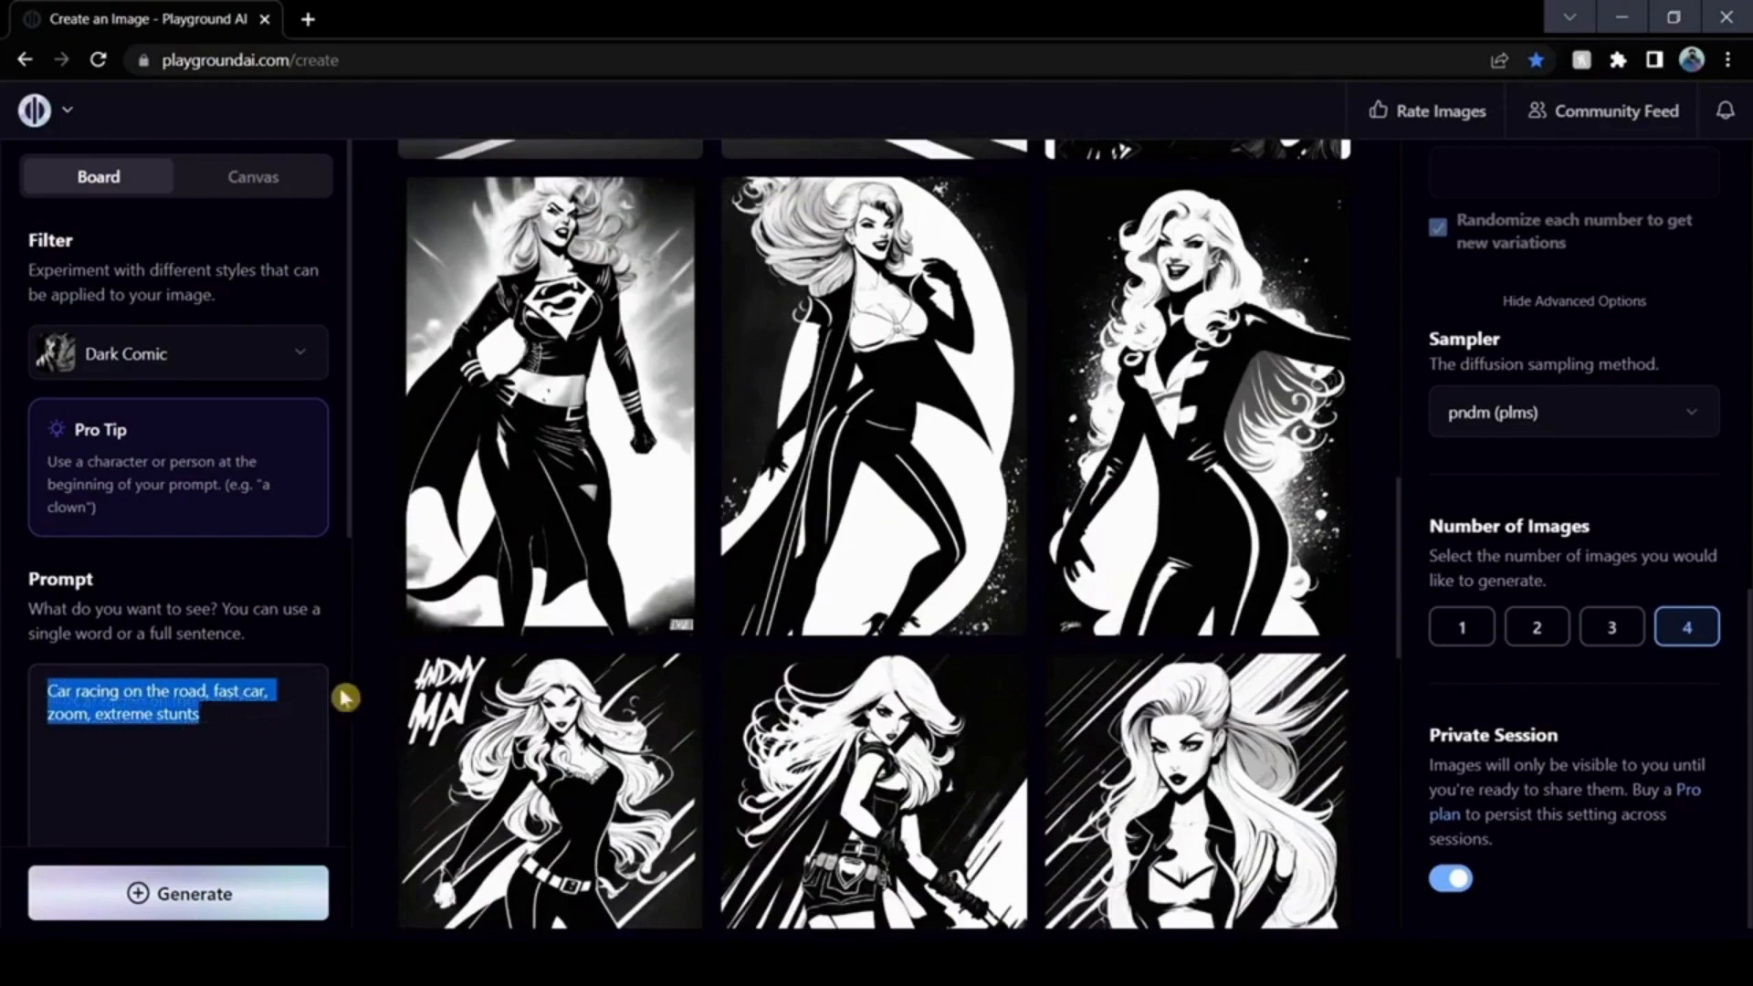
key(BackSpace)
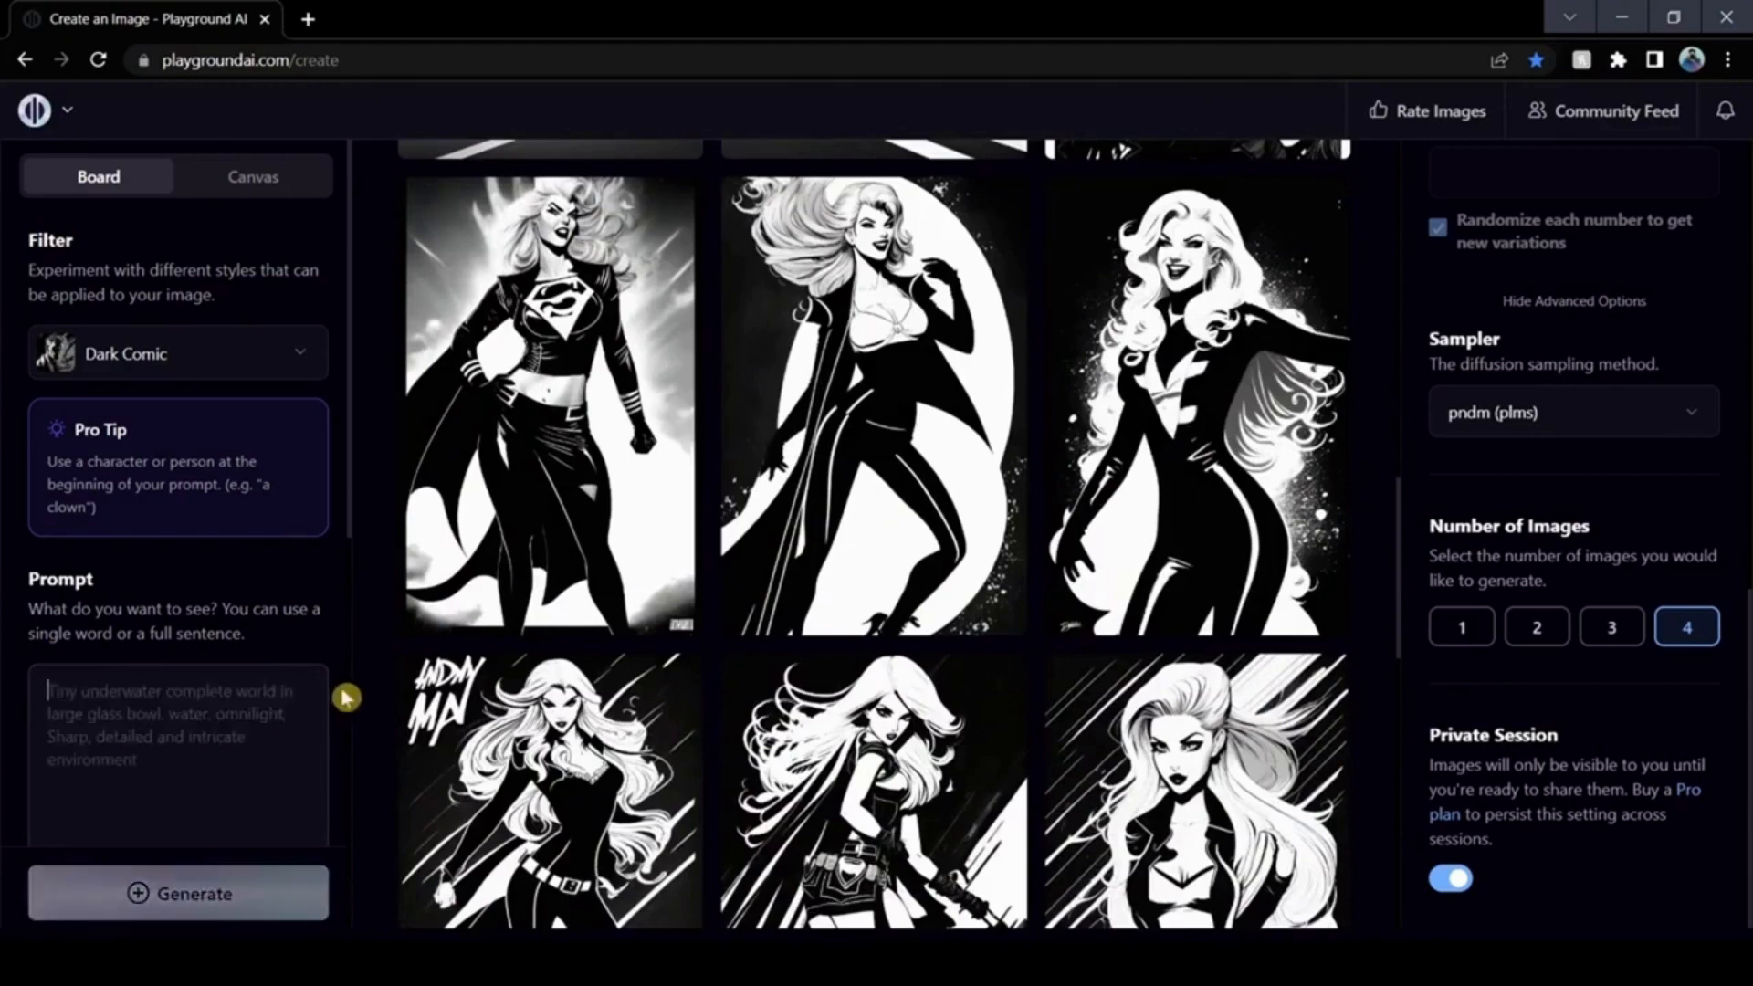
text(Bl)
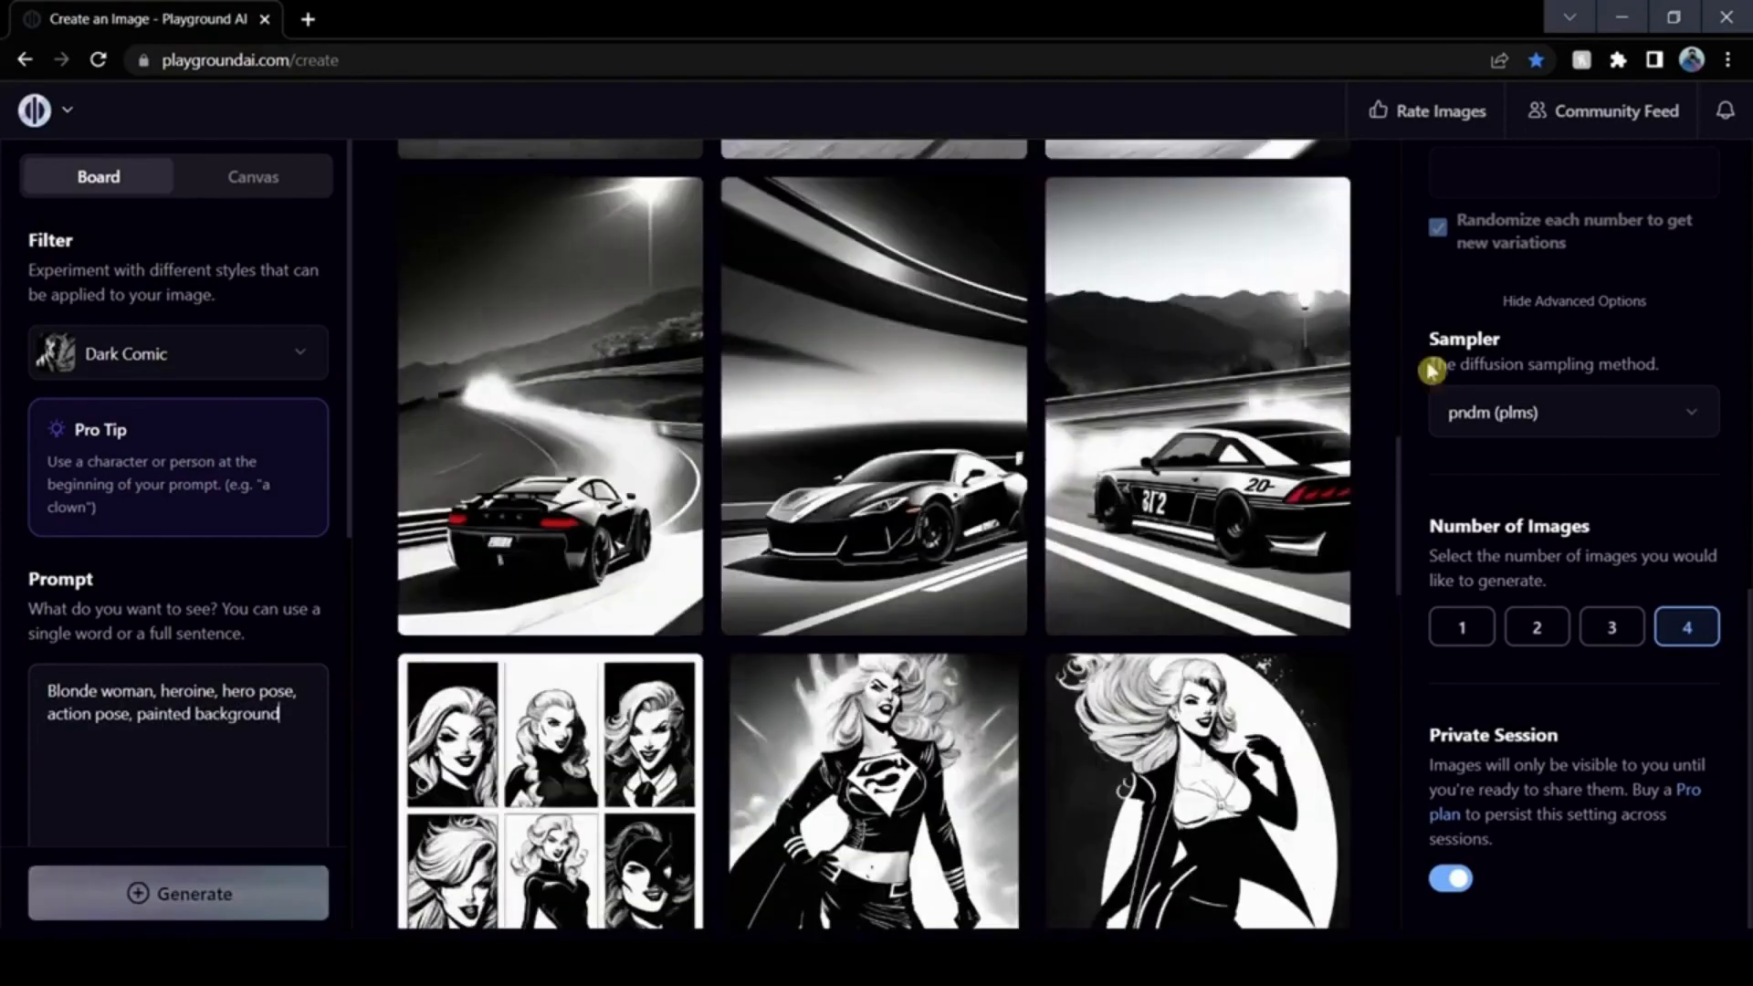
Step: Examine enlarged previews of the new images of the caped blonde heroine and the heroine in the city street
drag(1403, 496, 1393, 243)
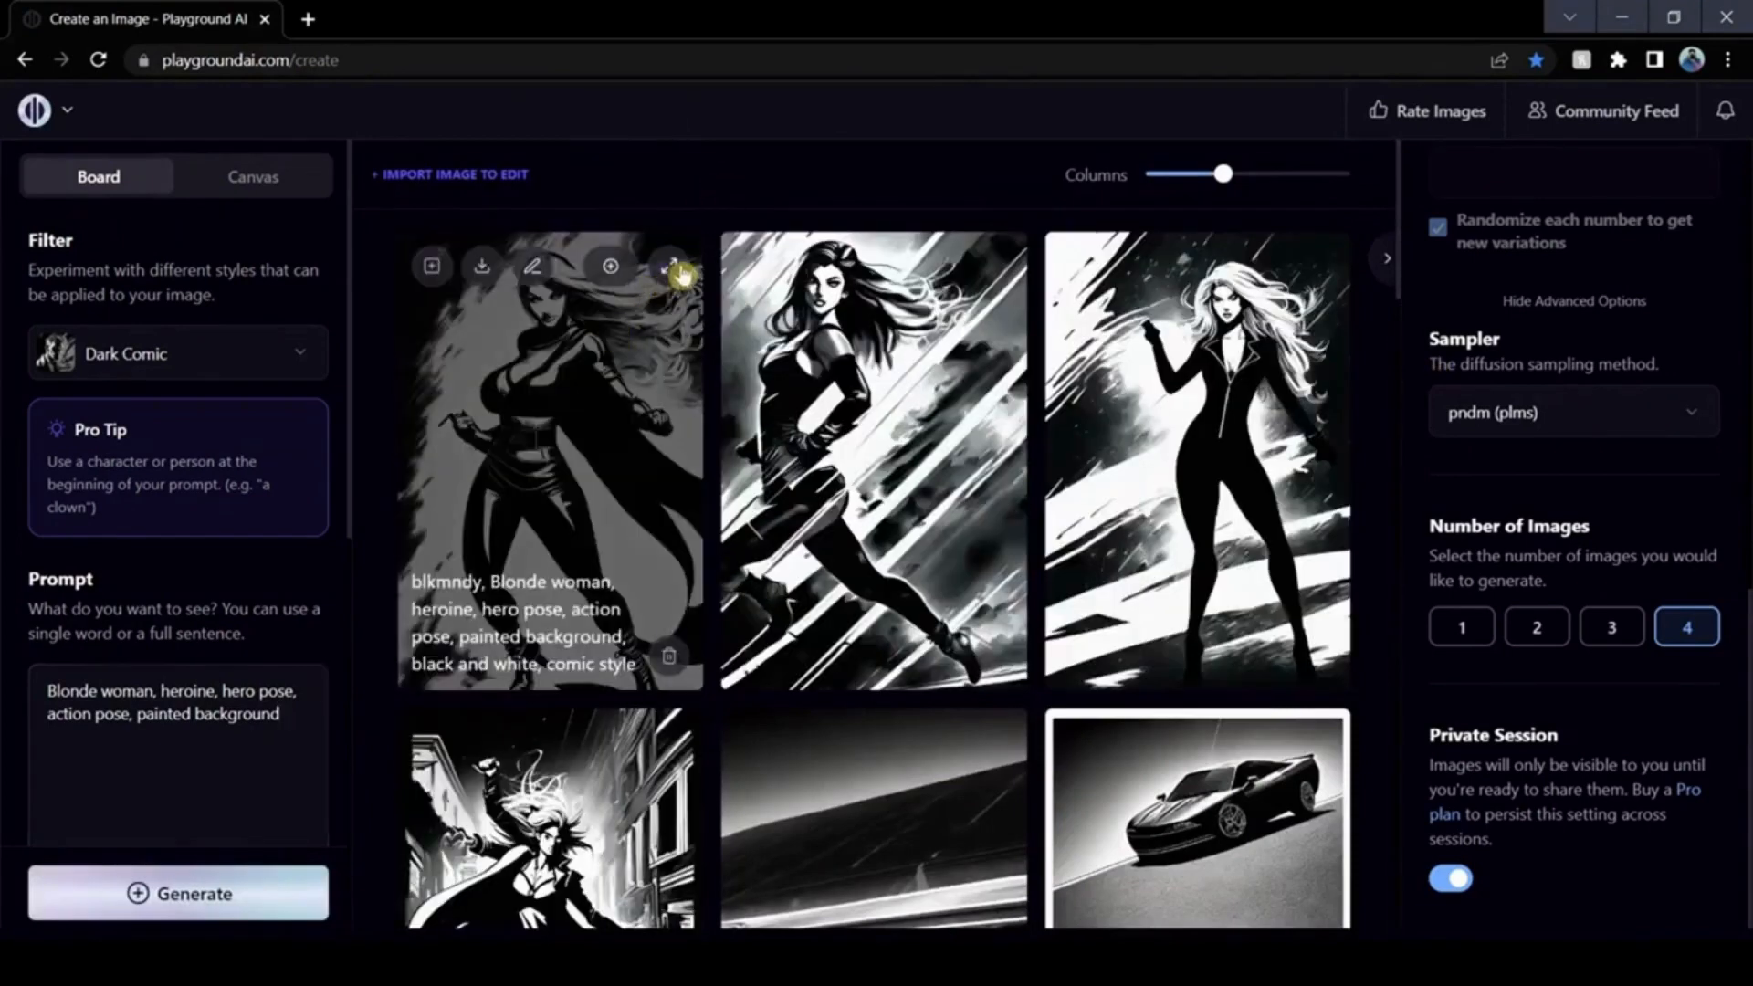
click(675, 279)
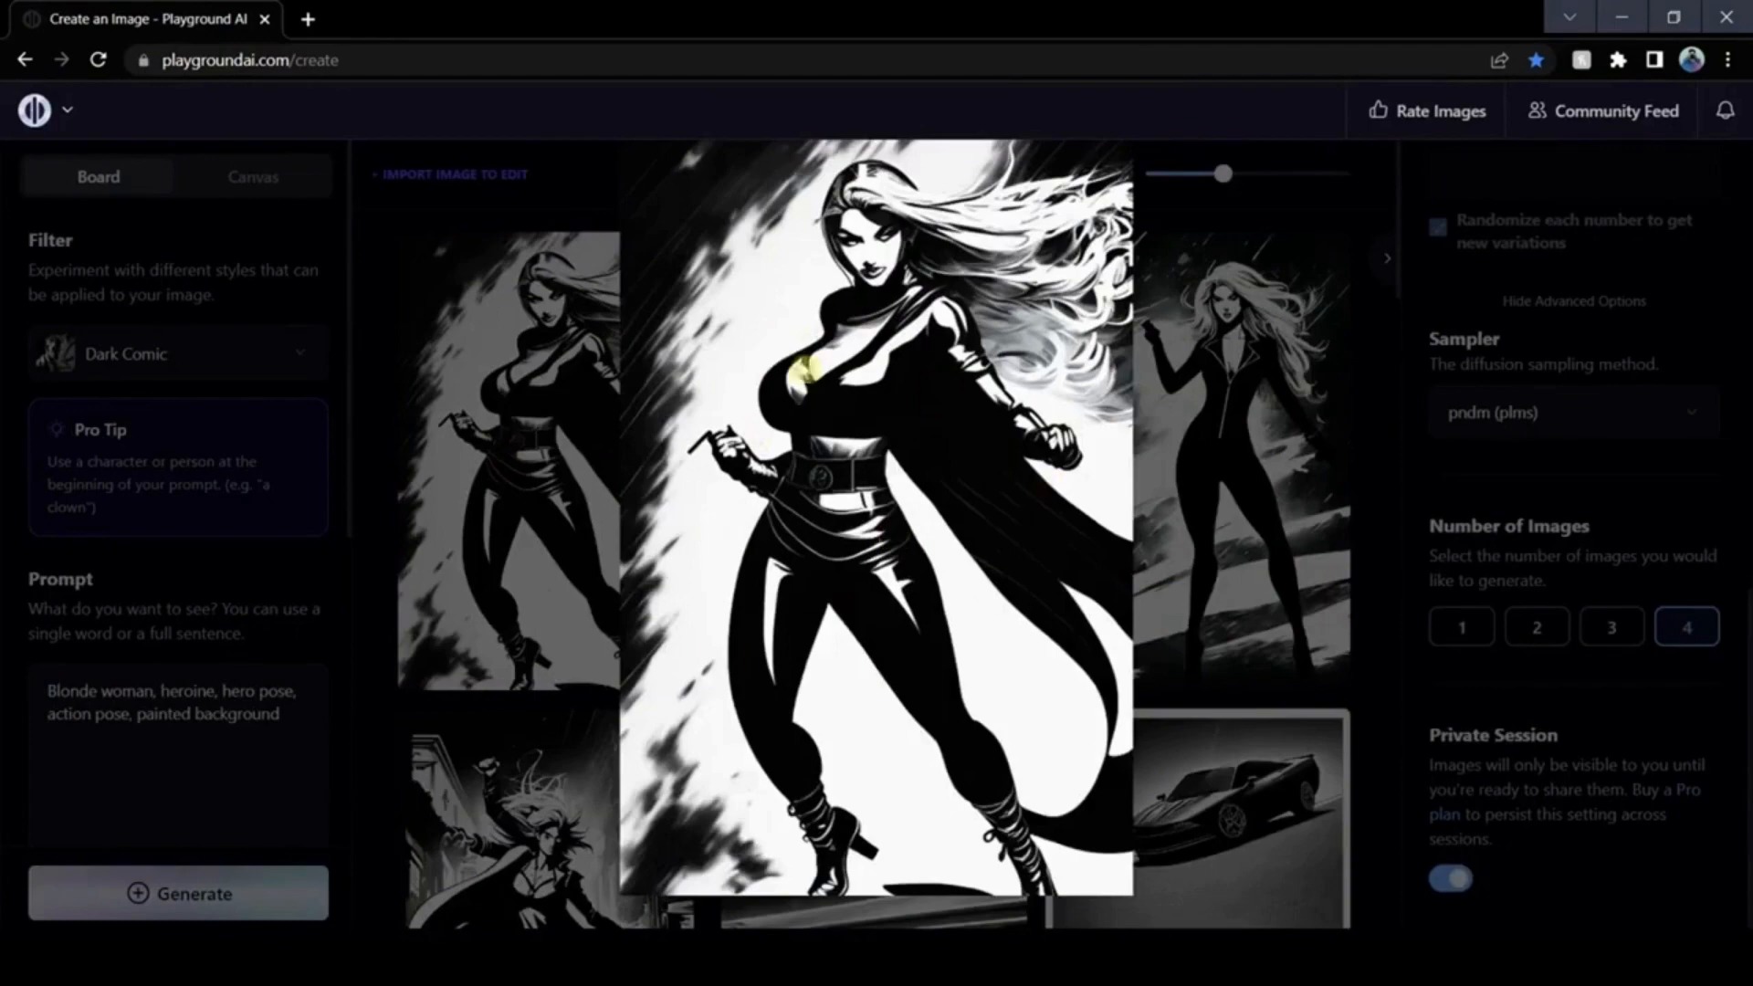
click(1369, 407)
scroll(1369, 393, down, 4)
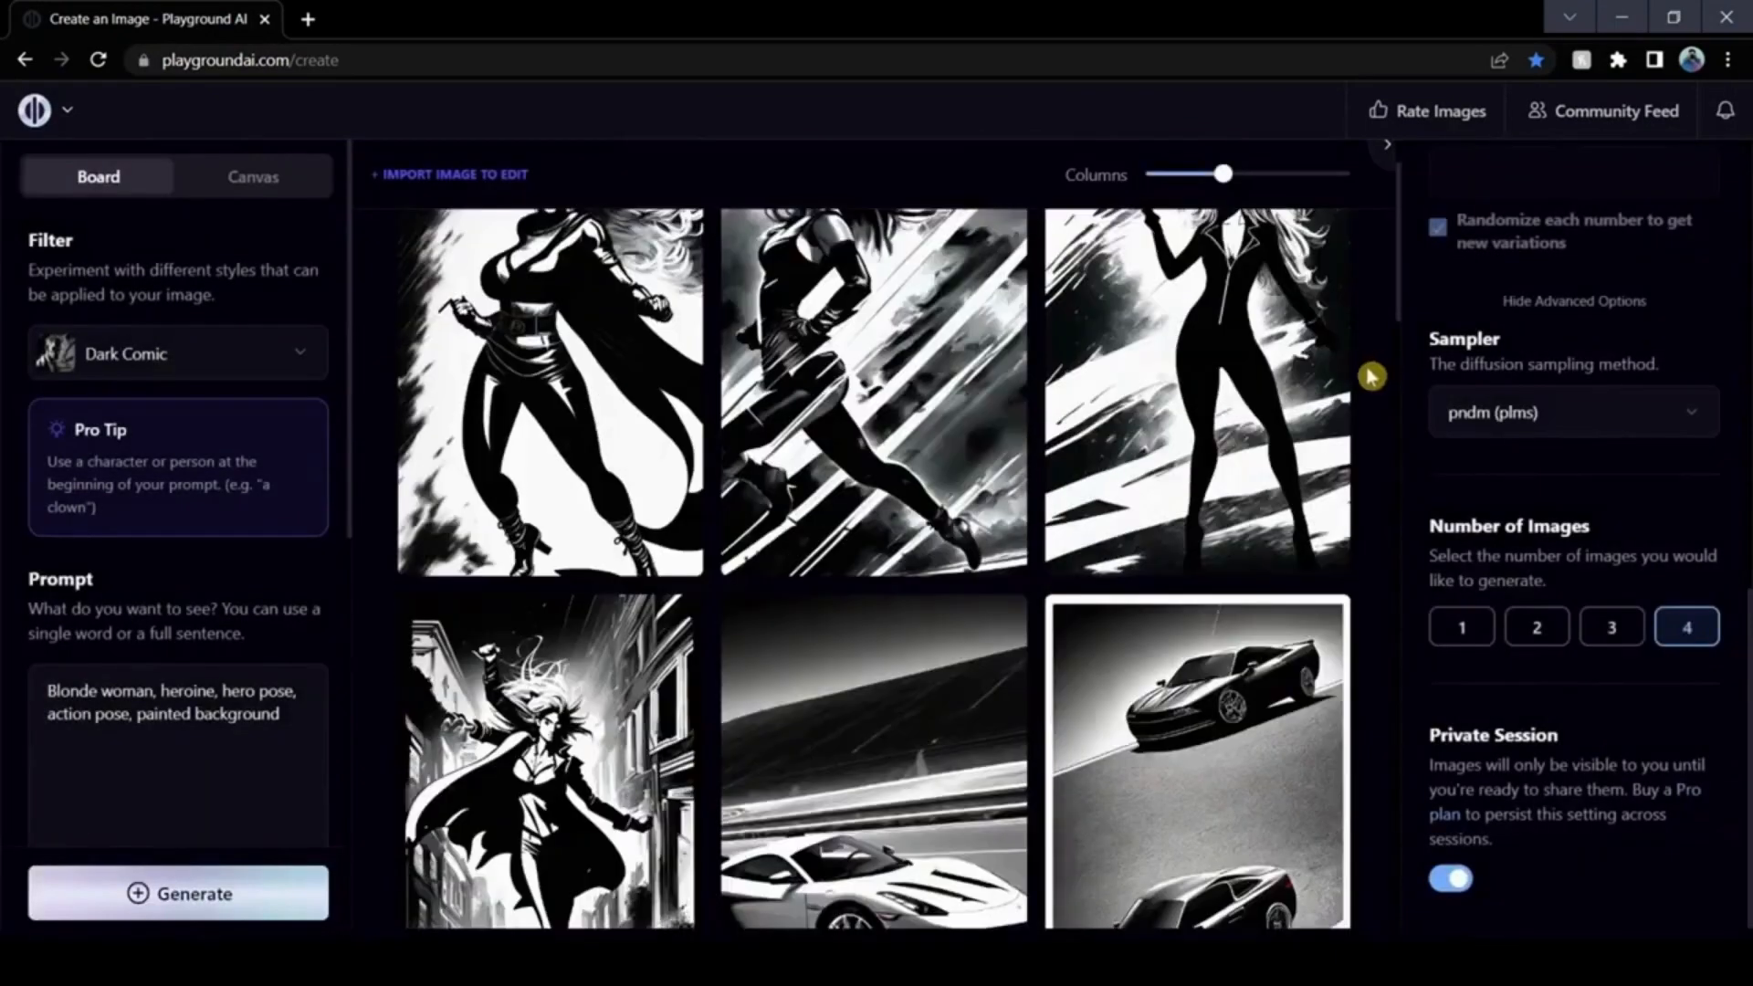
scroll(1370, 378, down, 2)
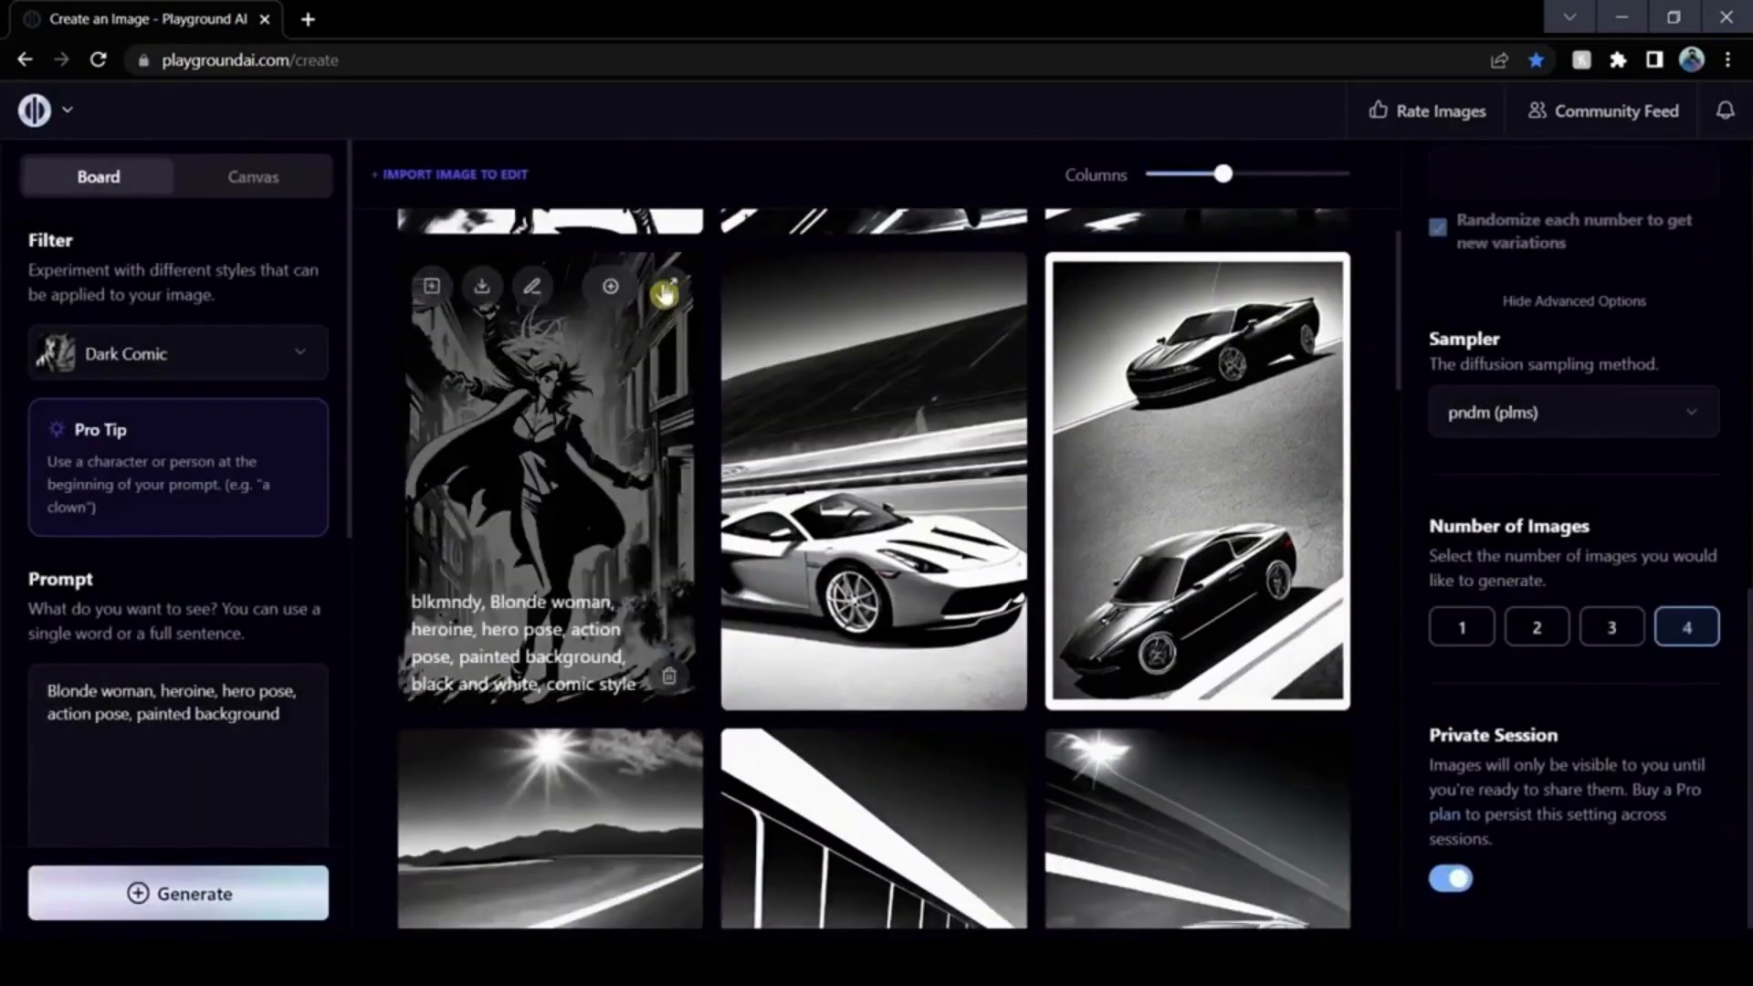
click(665, 292)
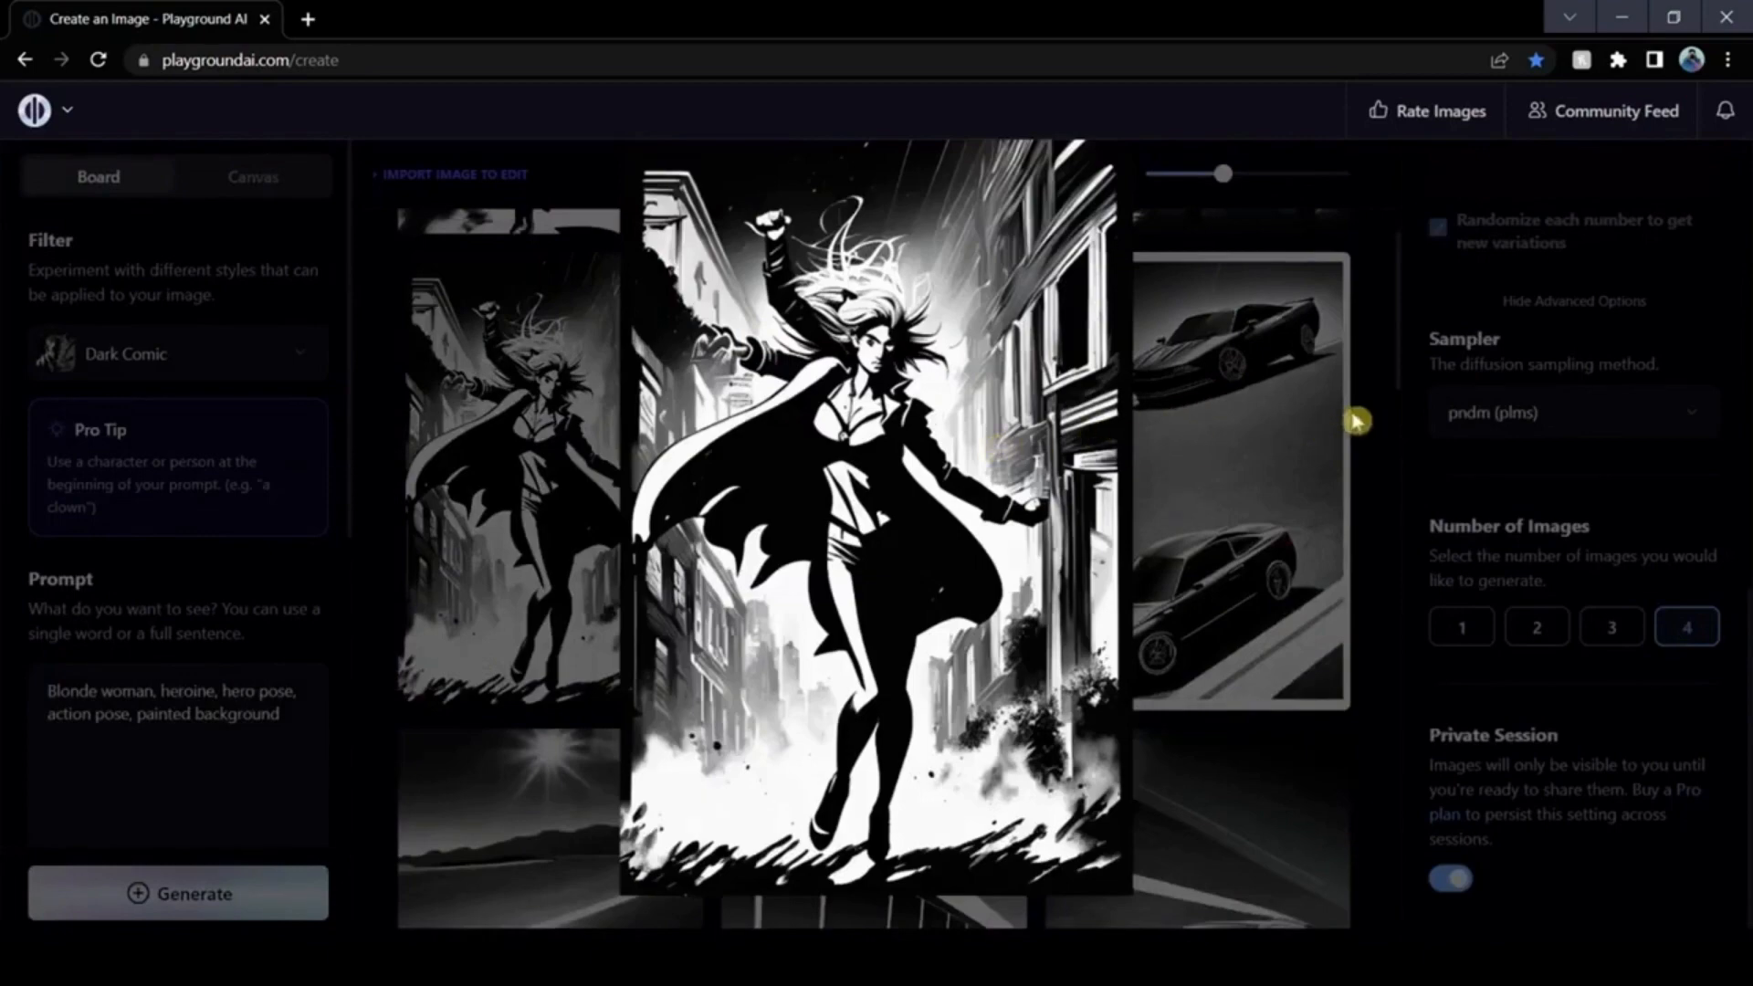
click(1390, 411)
scroll(1388, 402, up, 5)
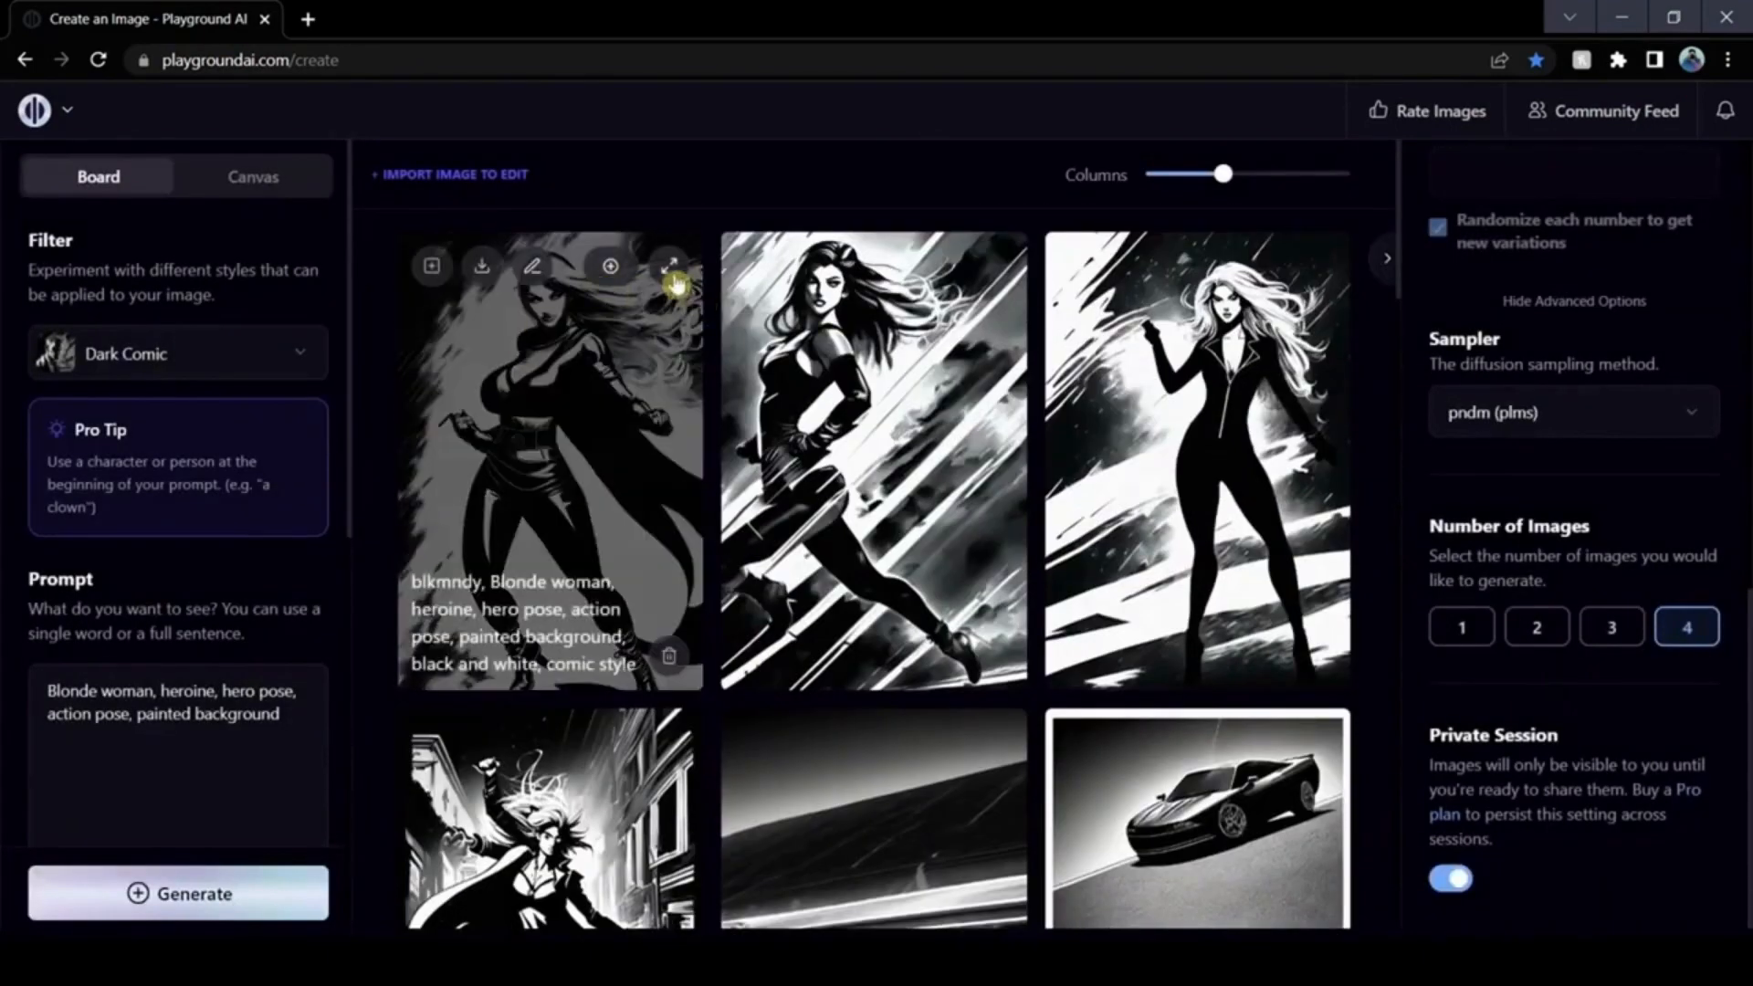
click(675, 276)
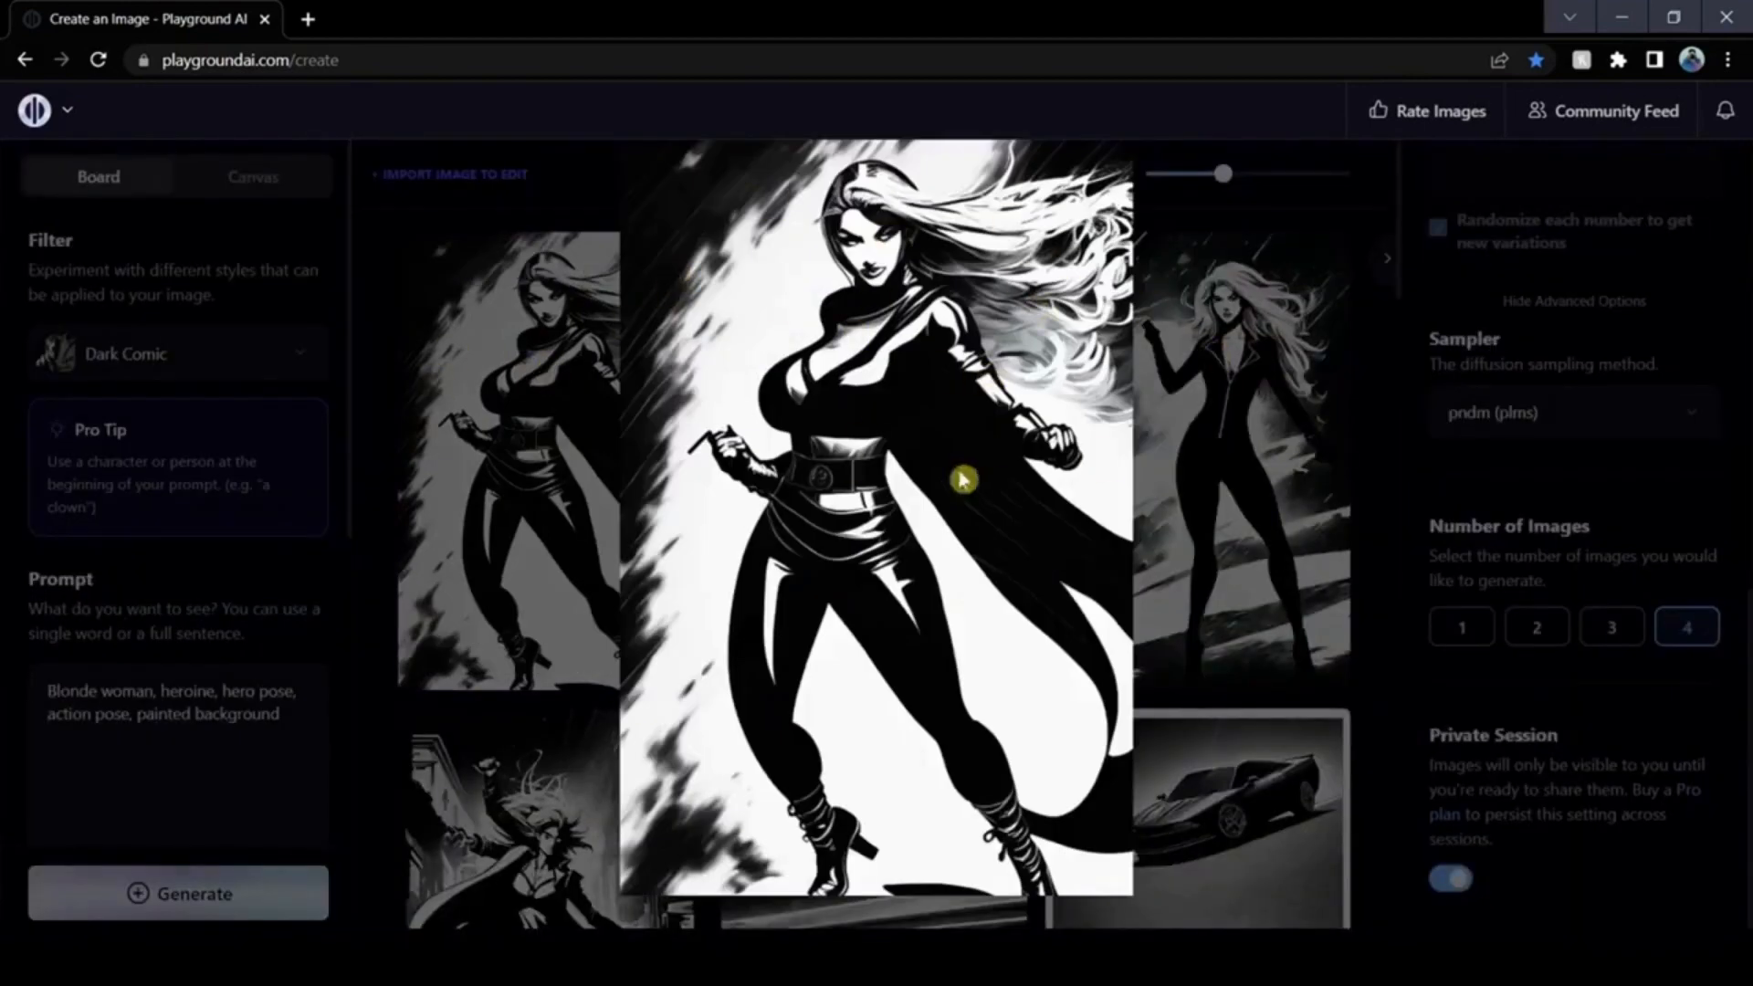
click(1374, 438)
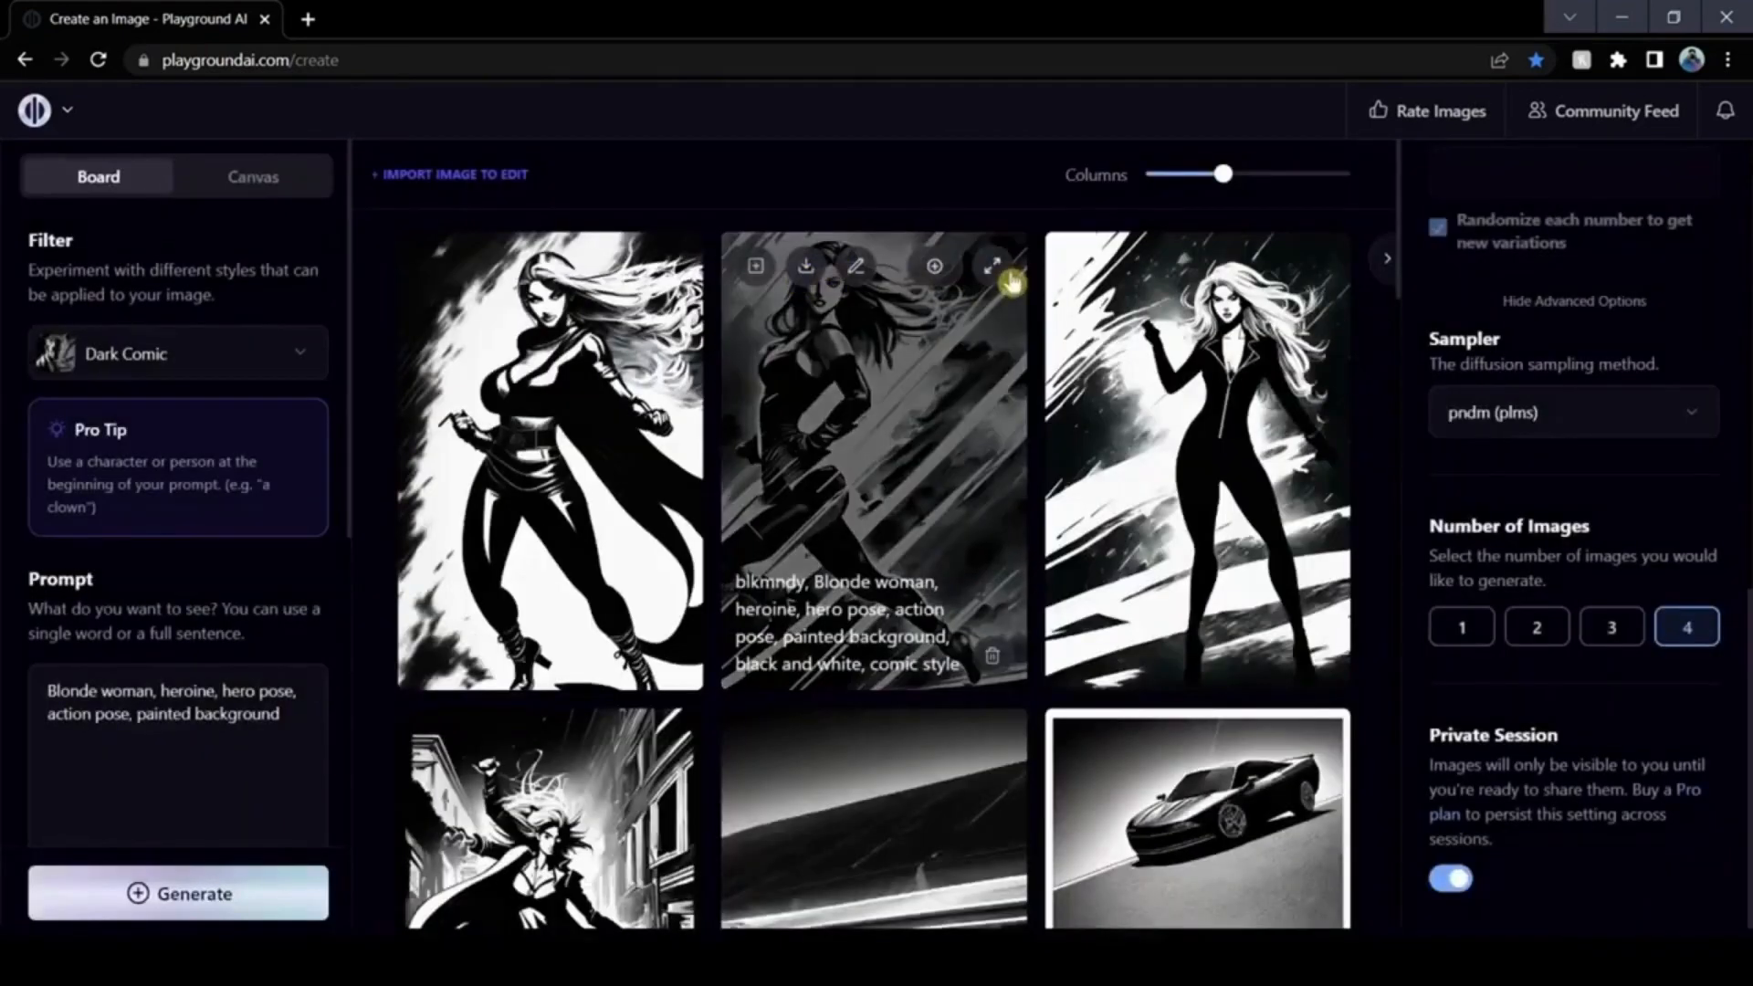
Step: Examine enlarged previews of the running heroine and the standing heroine in the black bodysuit
click(993, 265)
click(1378, 411)
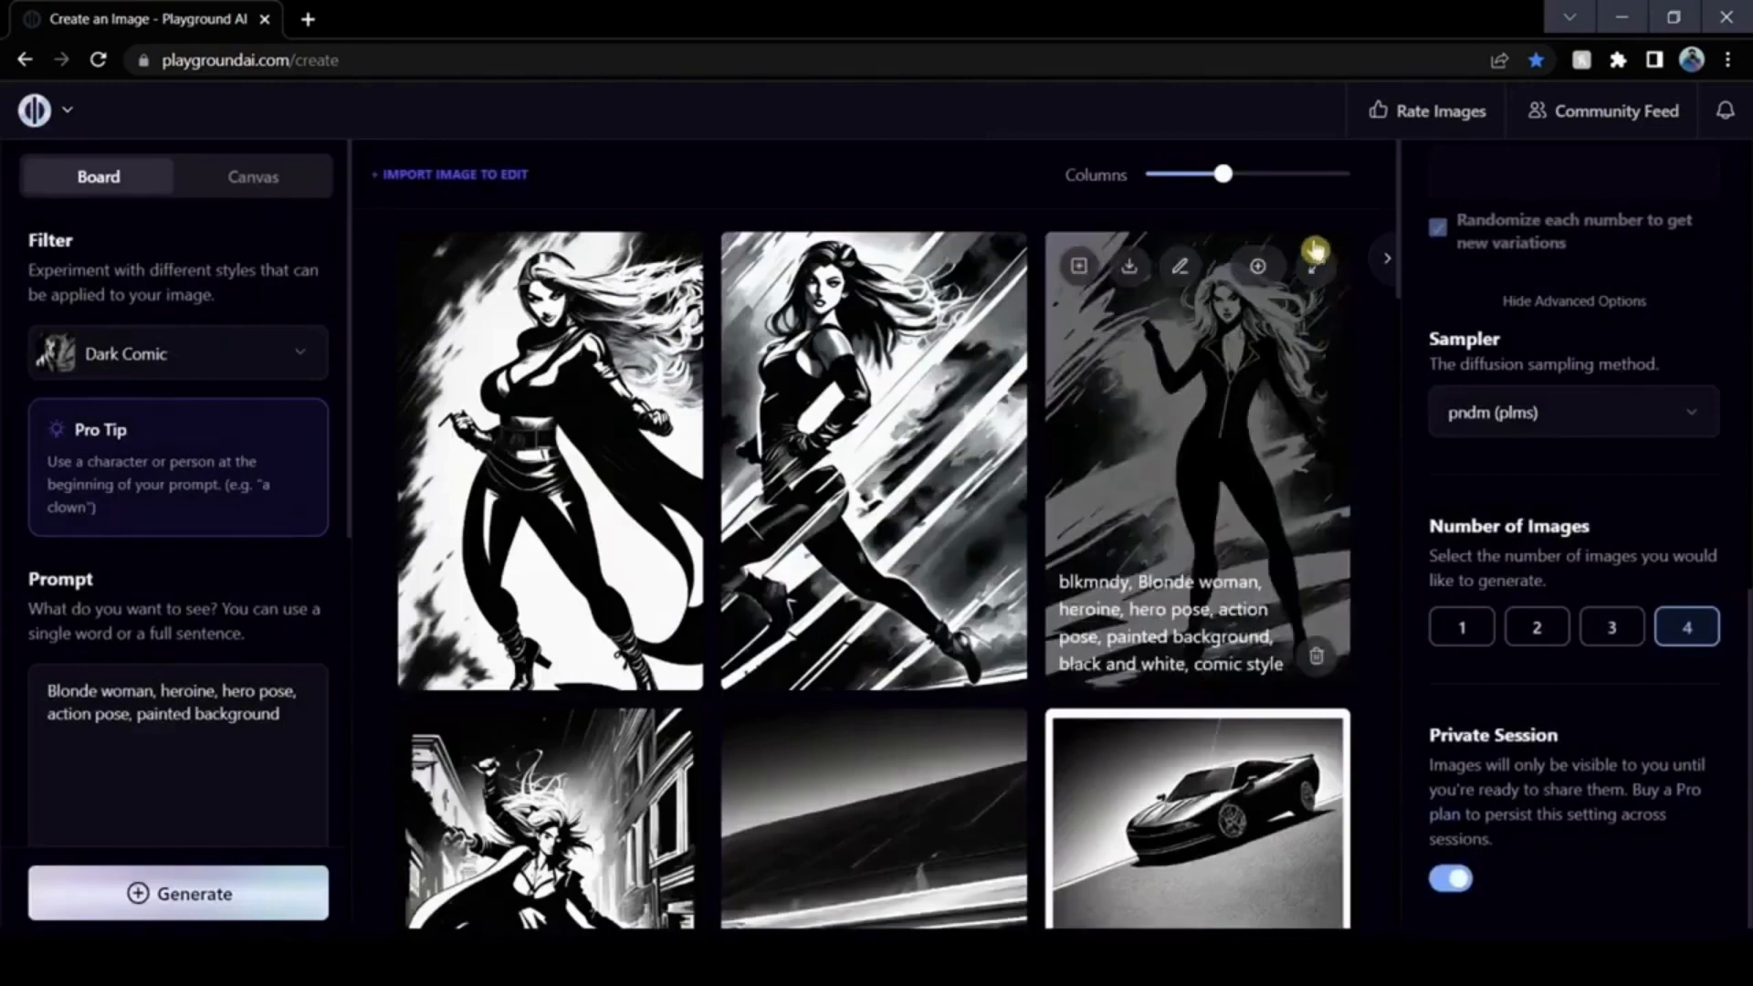
click(1313, 270)
click(1378, 411)
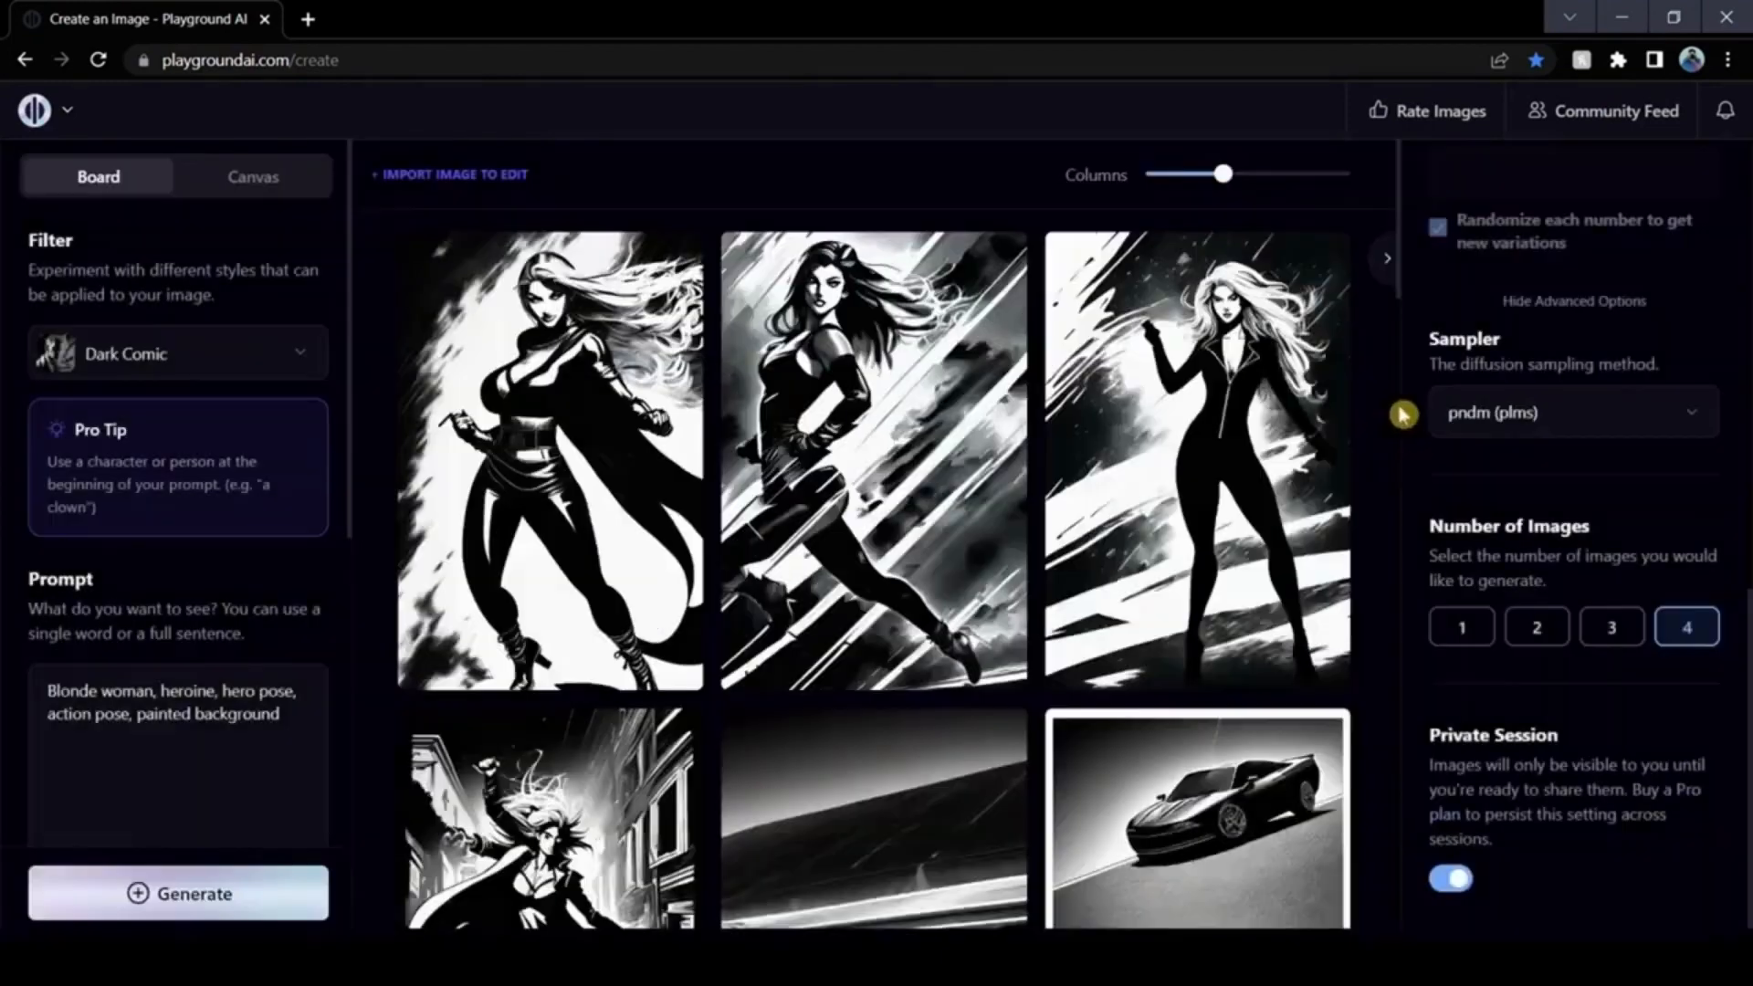
Step: Replace the prompt with "Wolverine, superhero, hero pose, blades, high hair," and generate four images
key(ctrl+a)
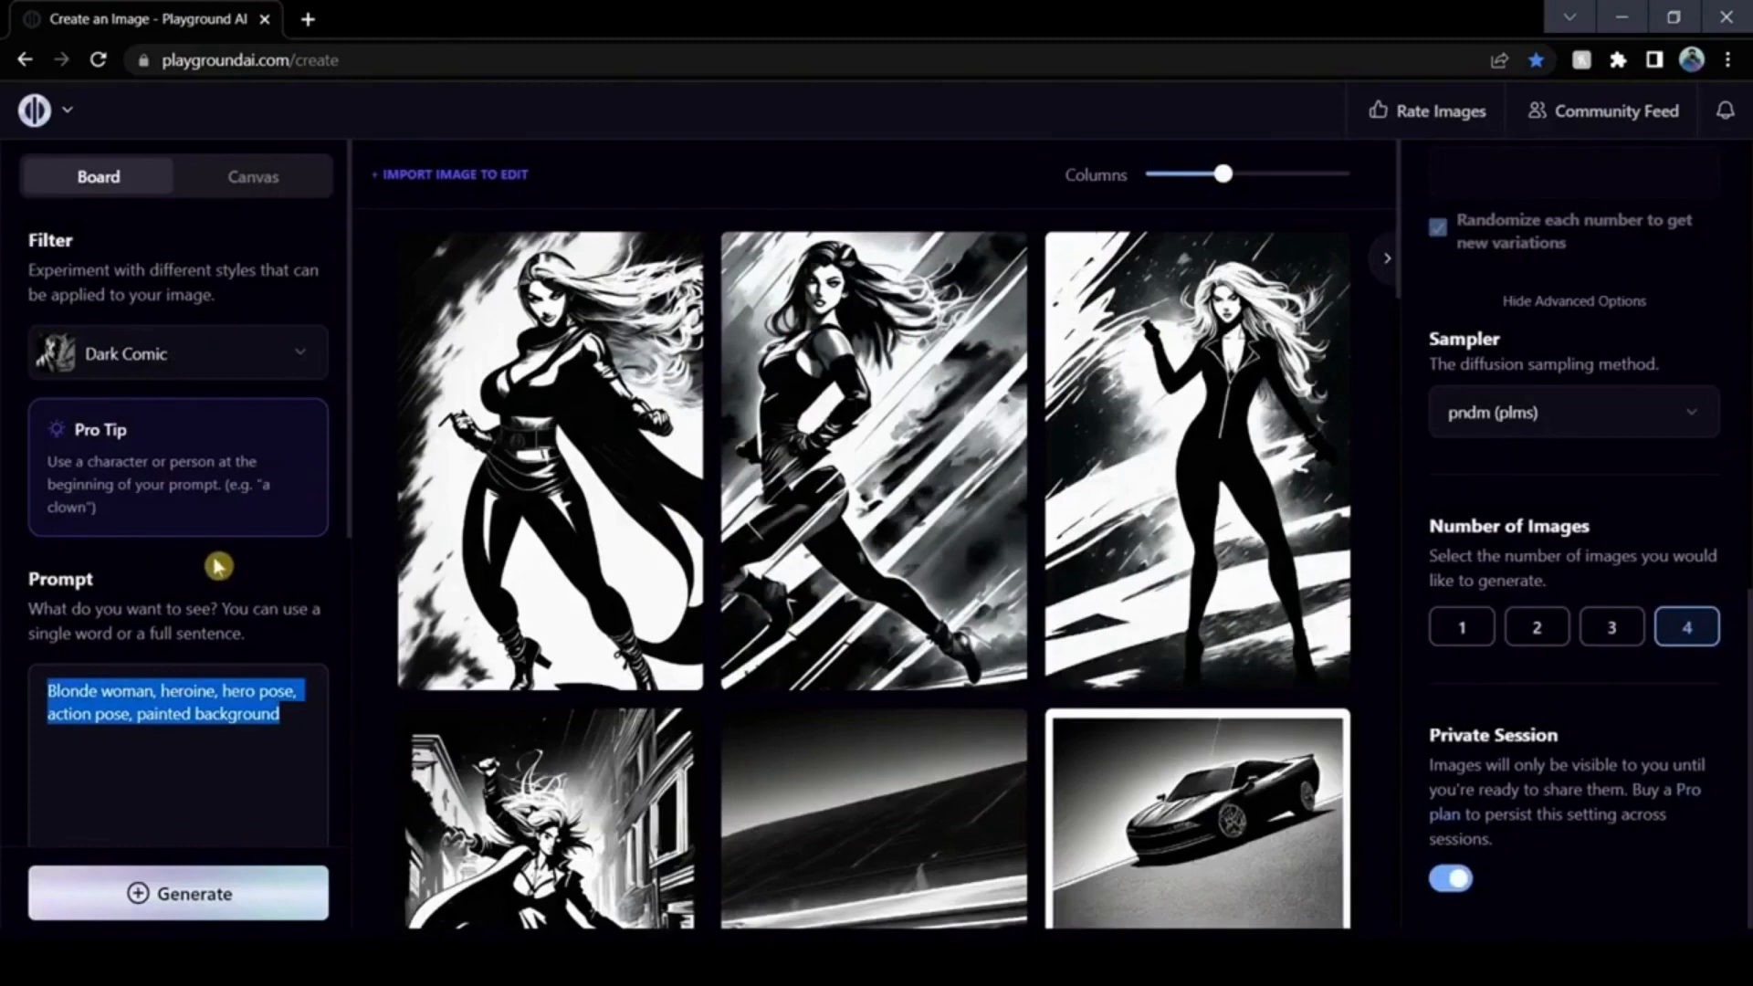
text(Wo)
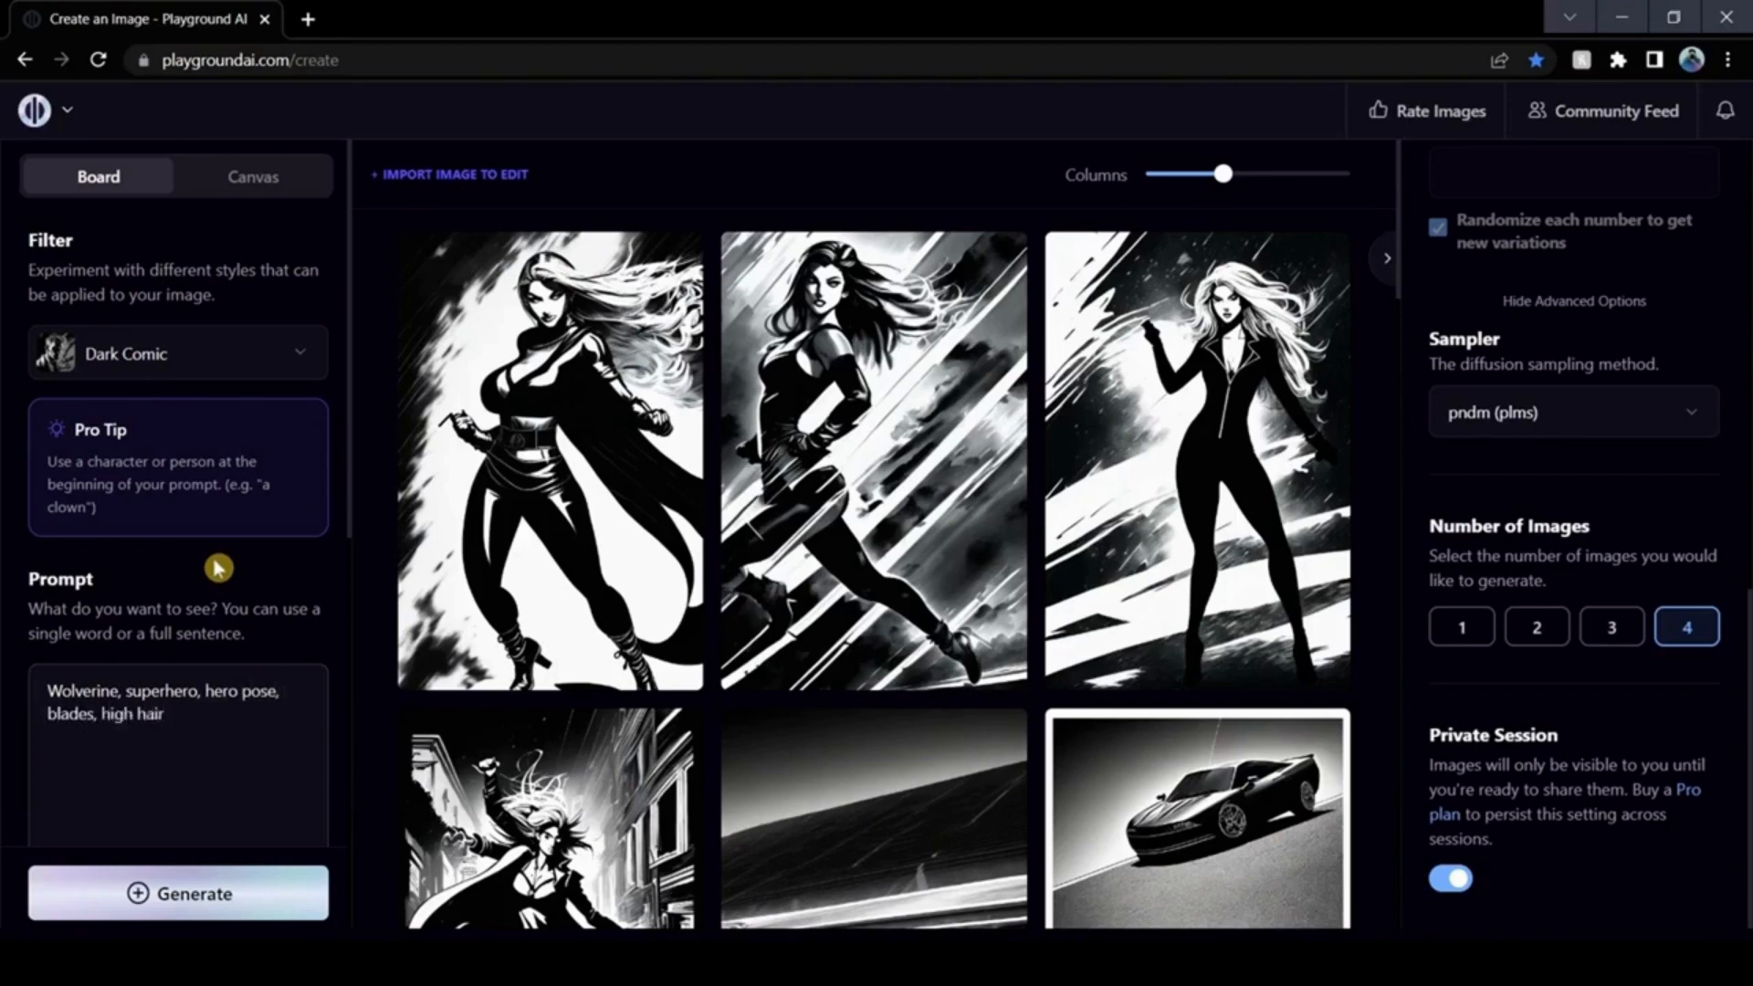
key(Return)
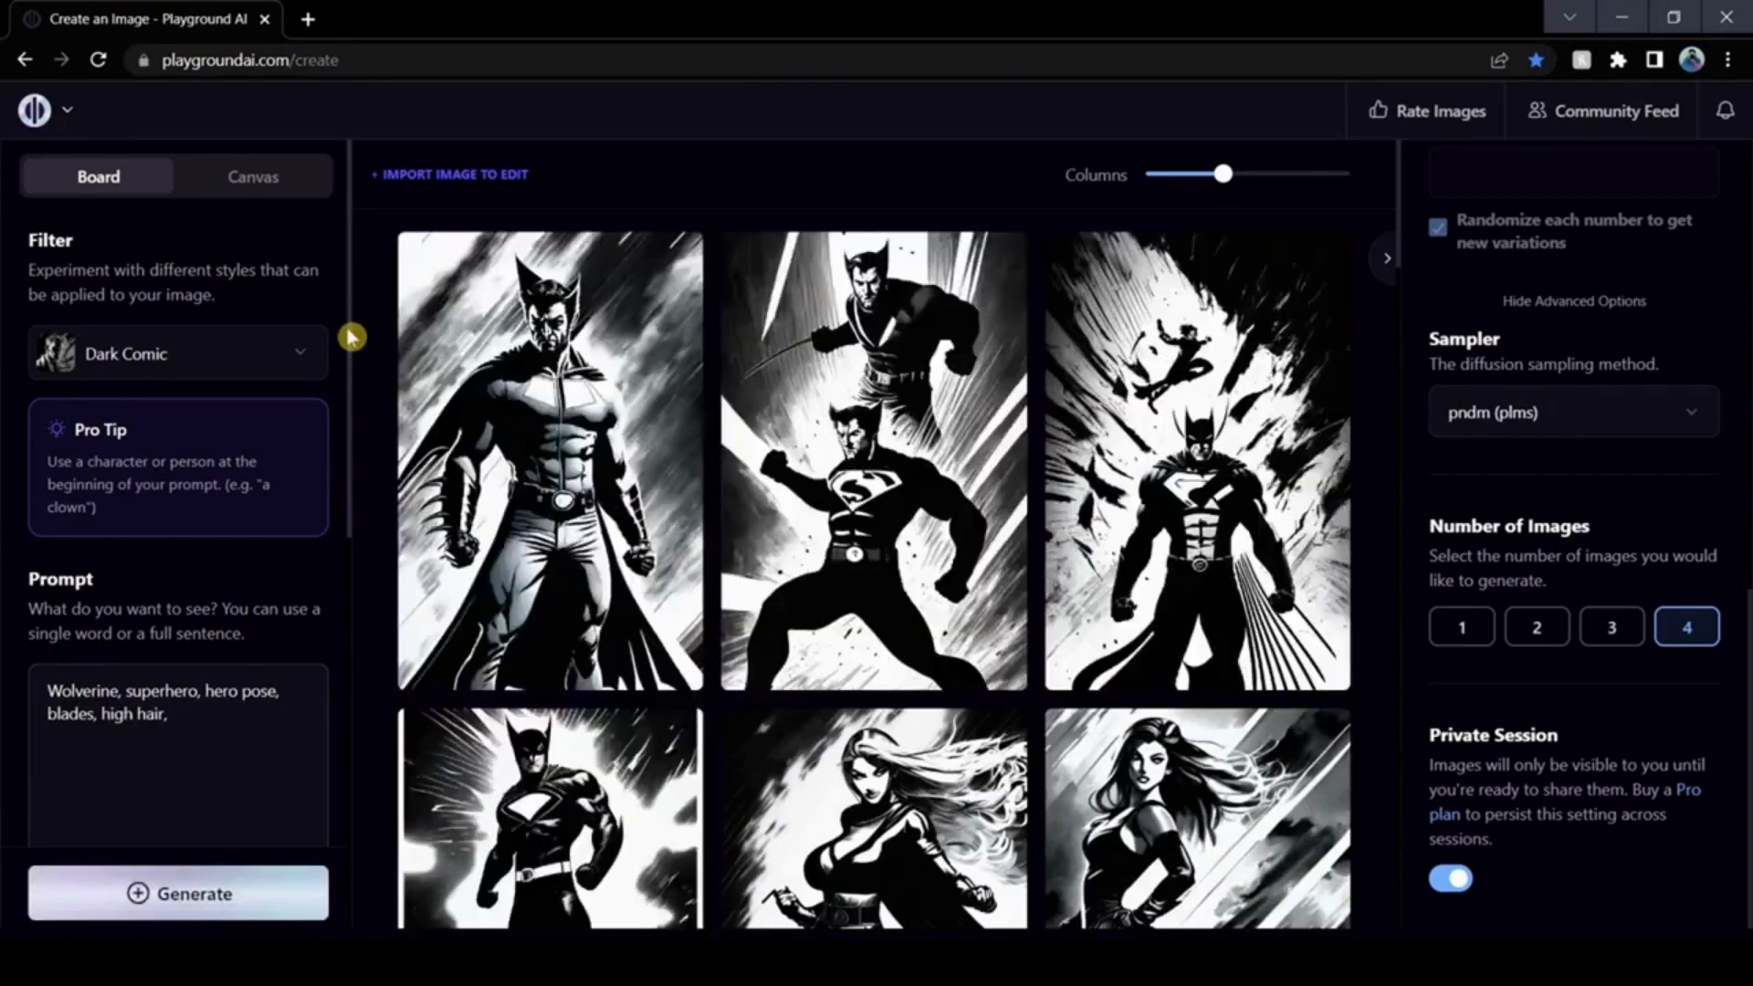
Step: Examine enlarged previews of all four new Wolverine superhero images on the board
click(678, 280)
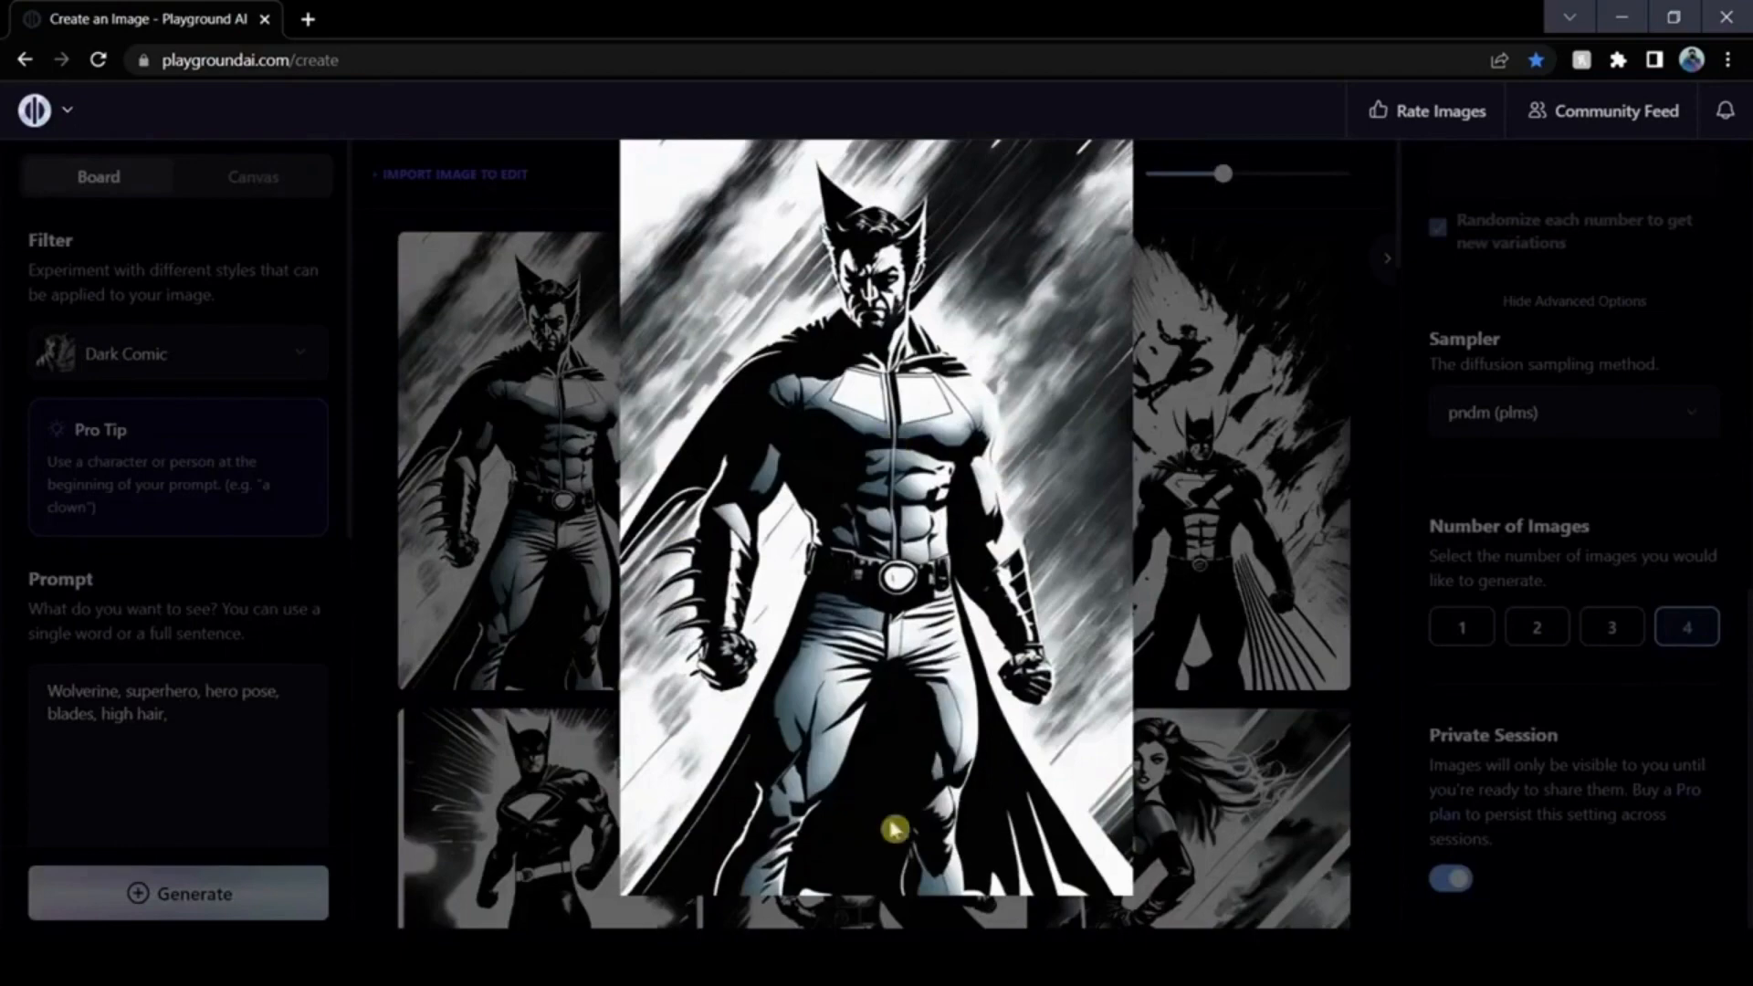
click(1392, 377)
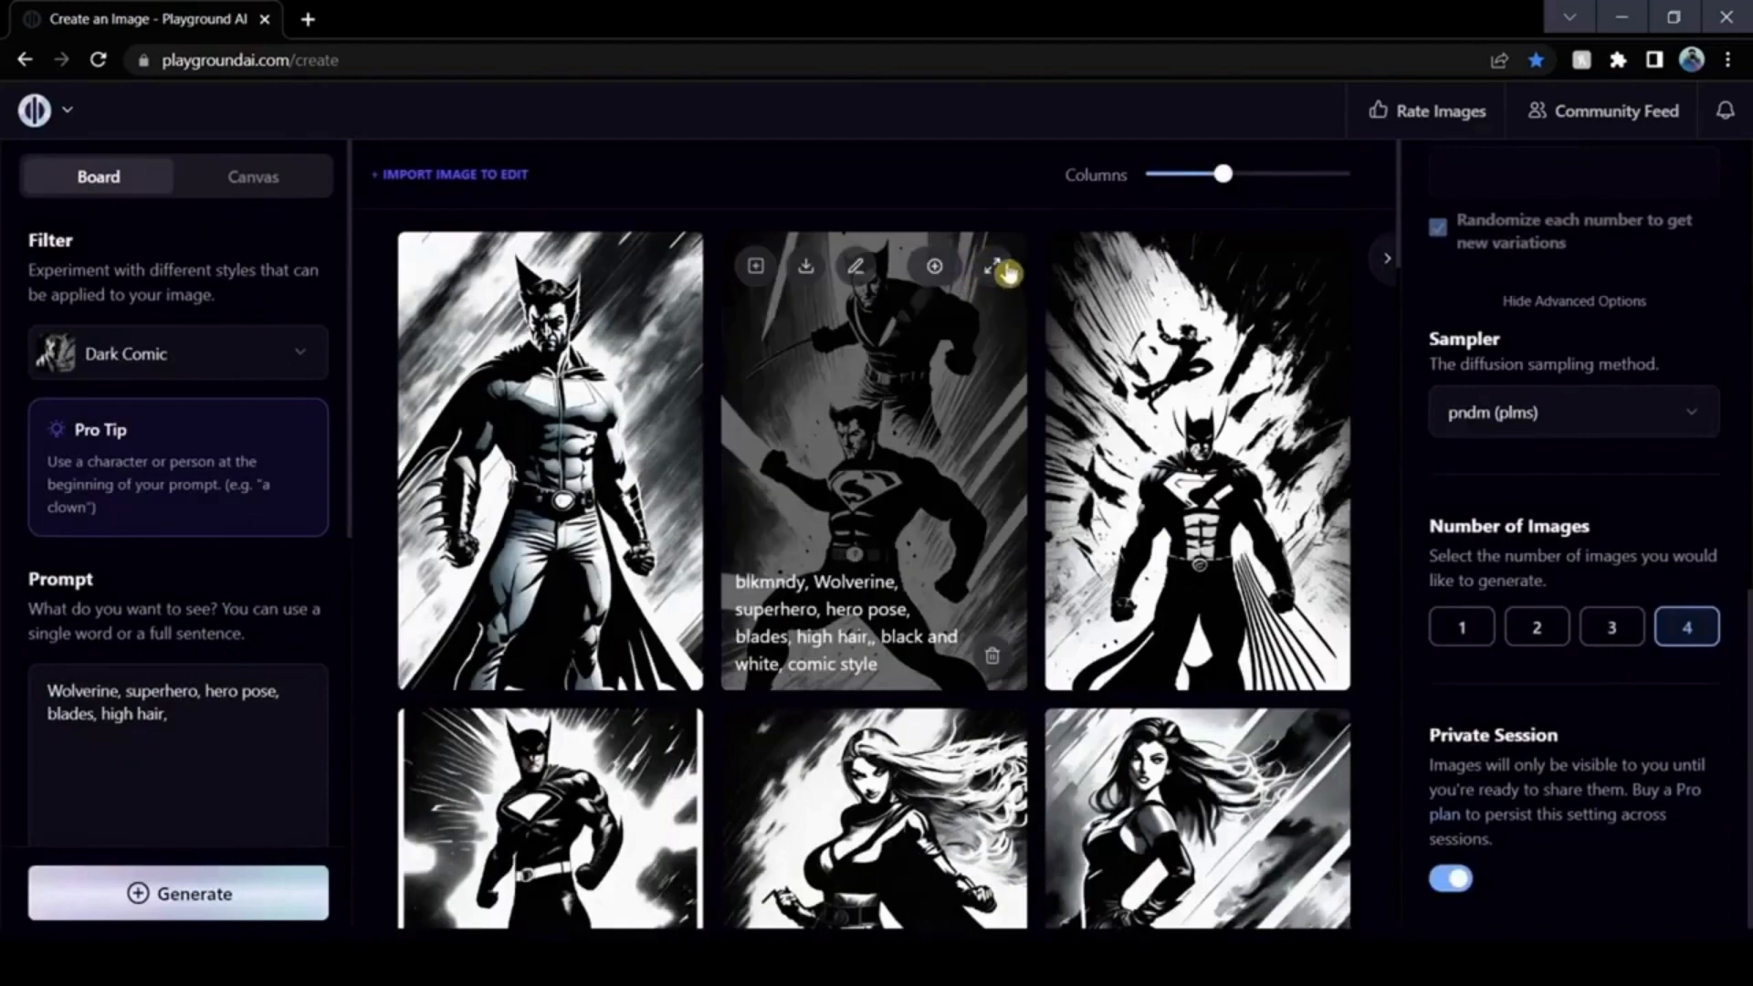
click(1007, 272)
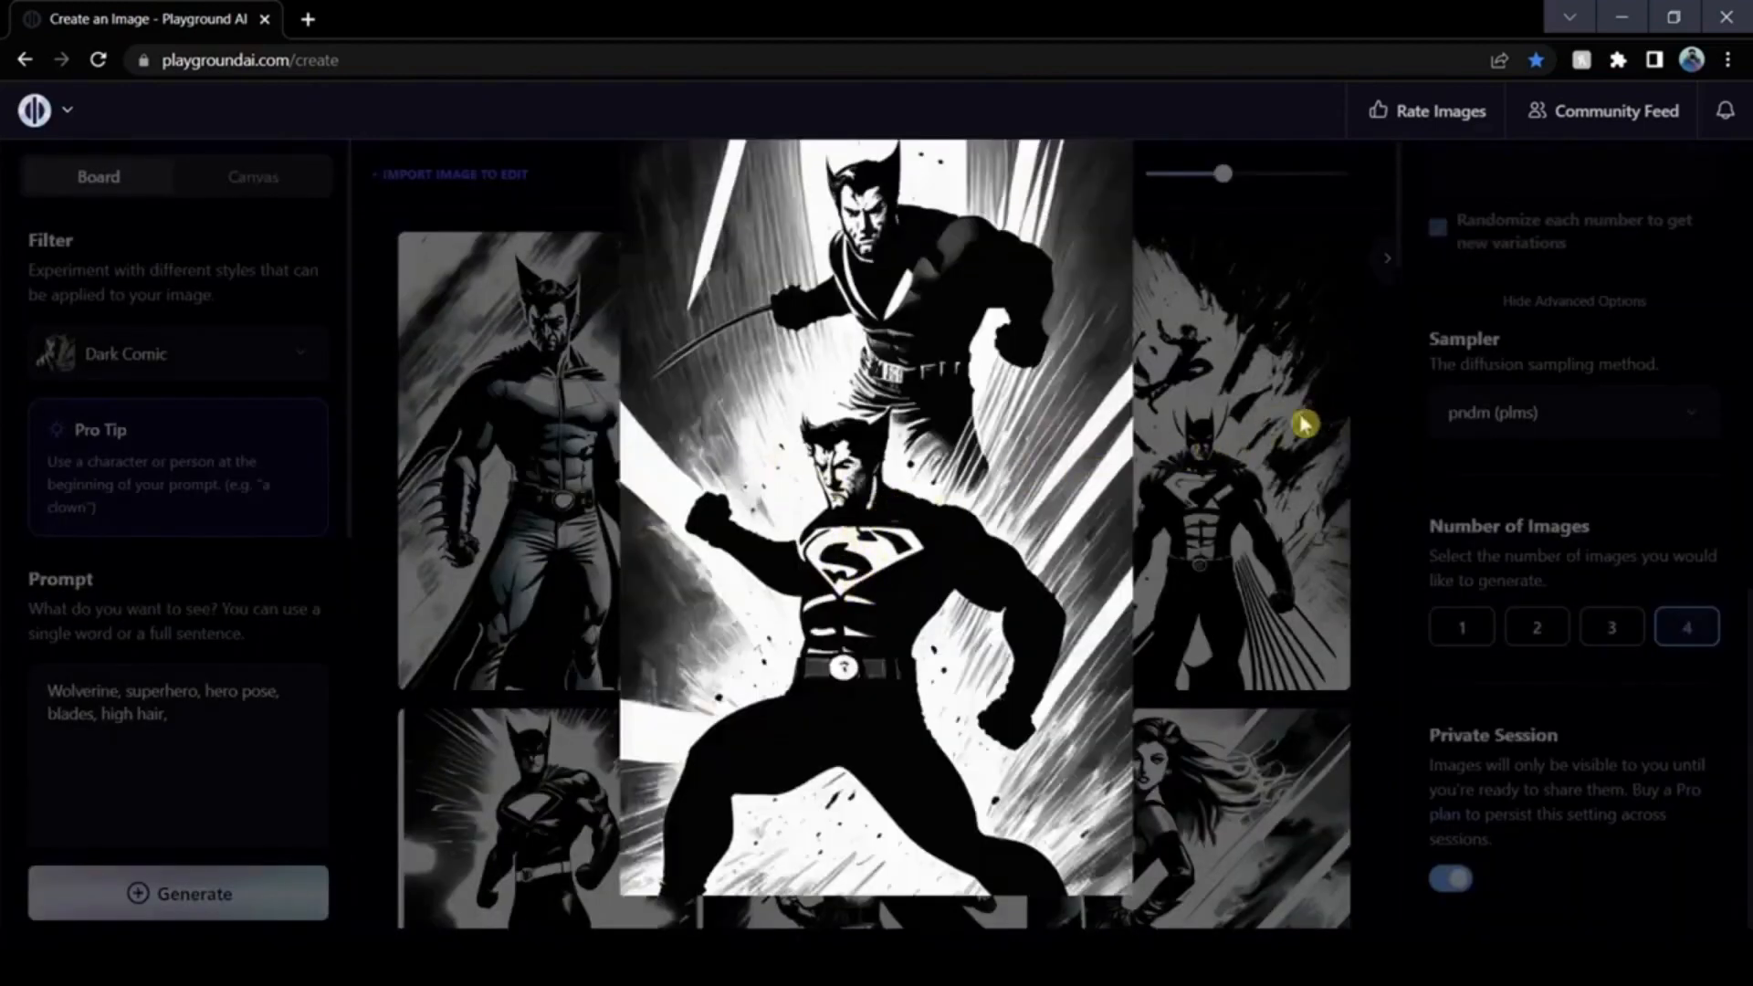
click(1383, 365)
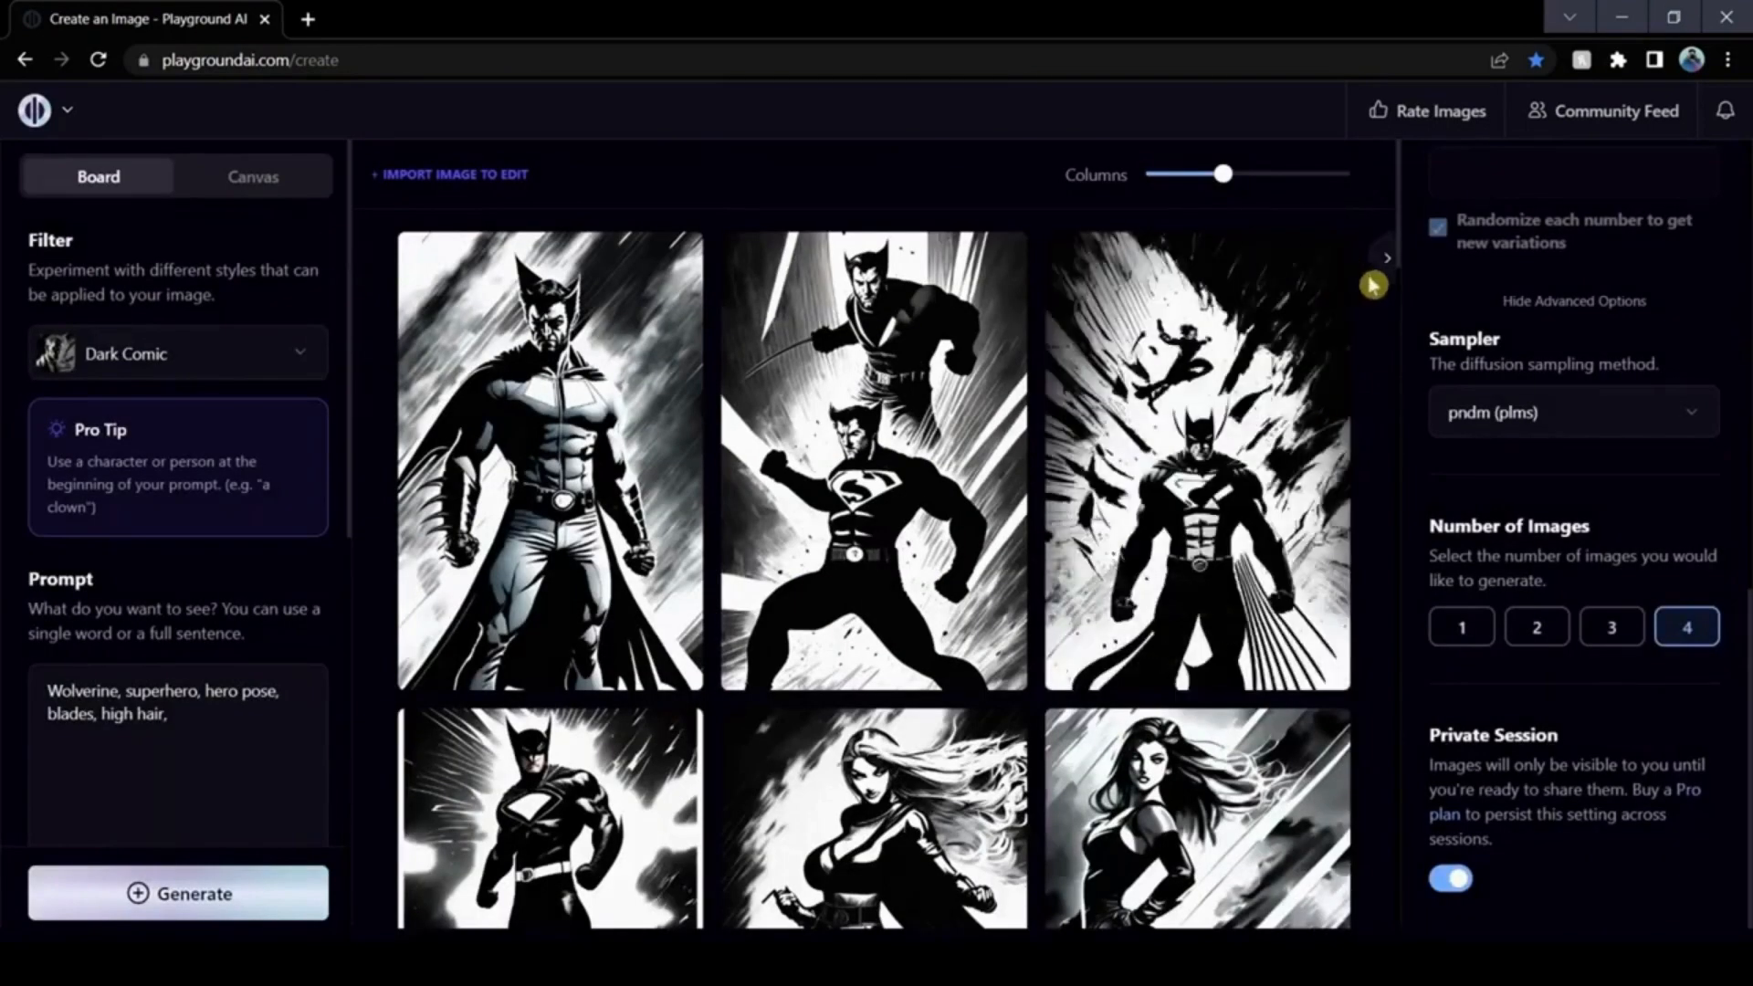
click(1324, 269)
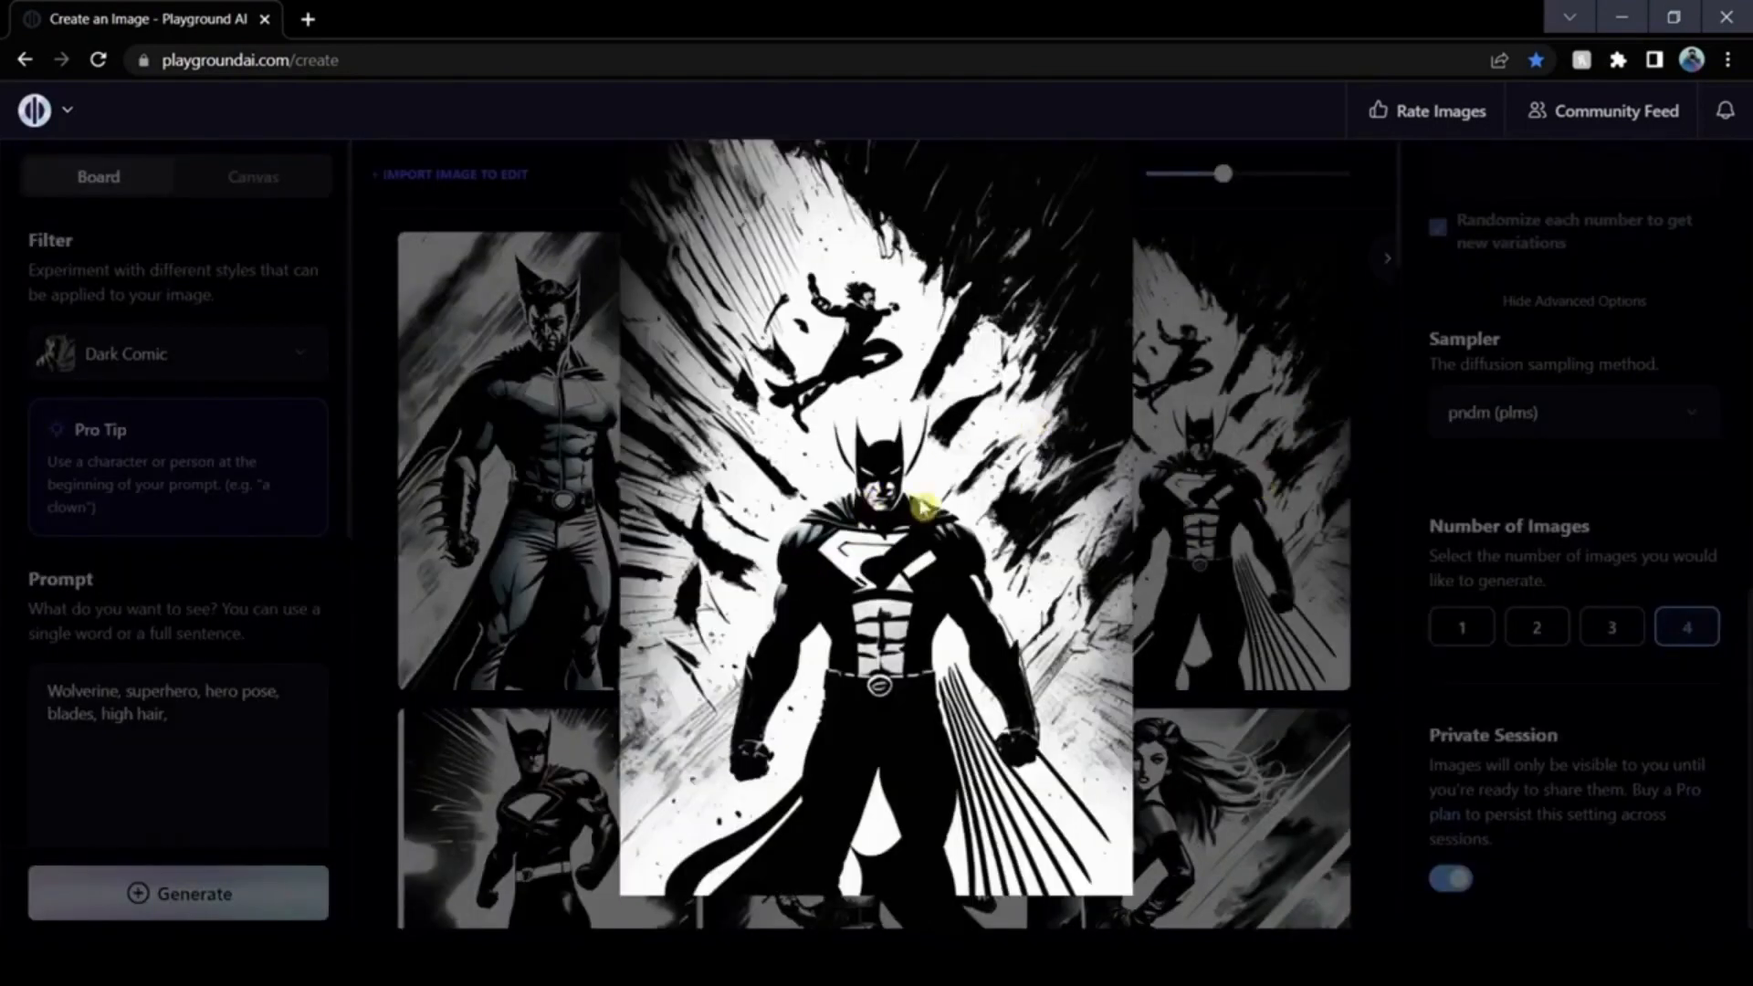
click(1362, 442)
scroll(672, 413, down, 4)
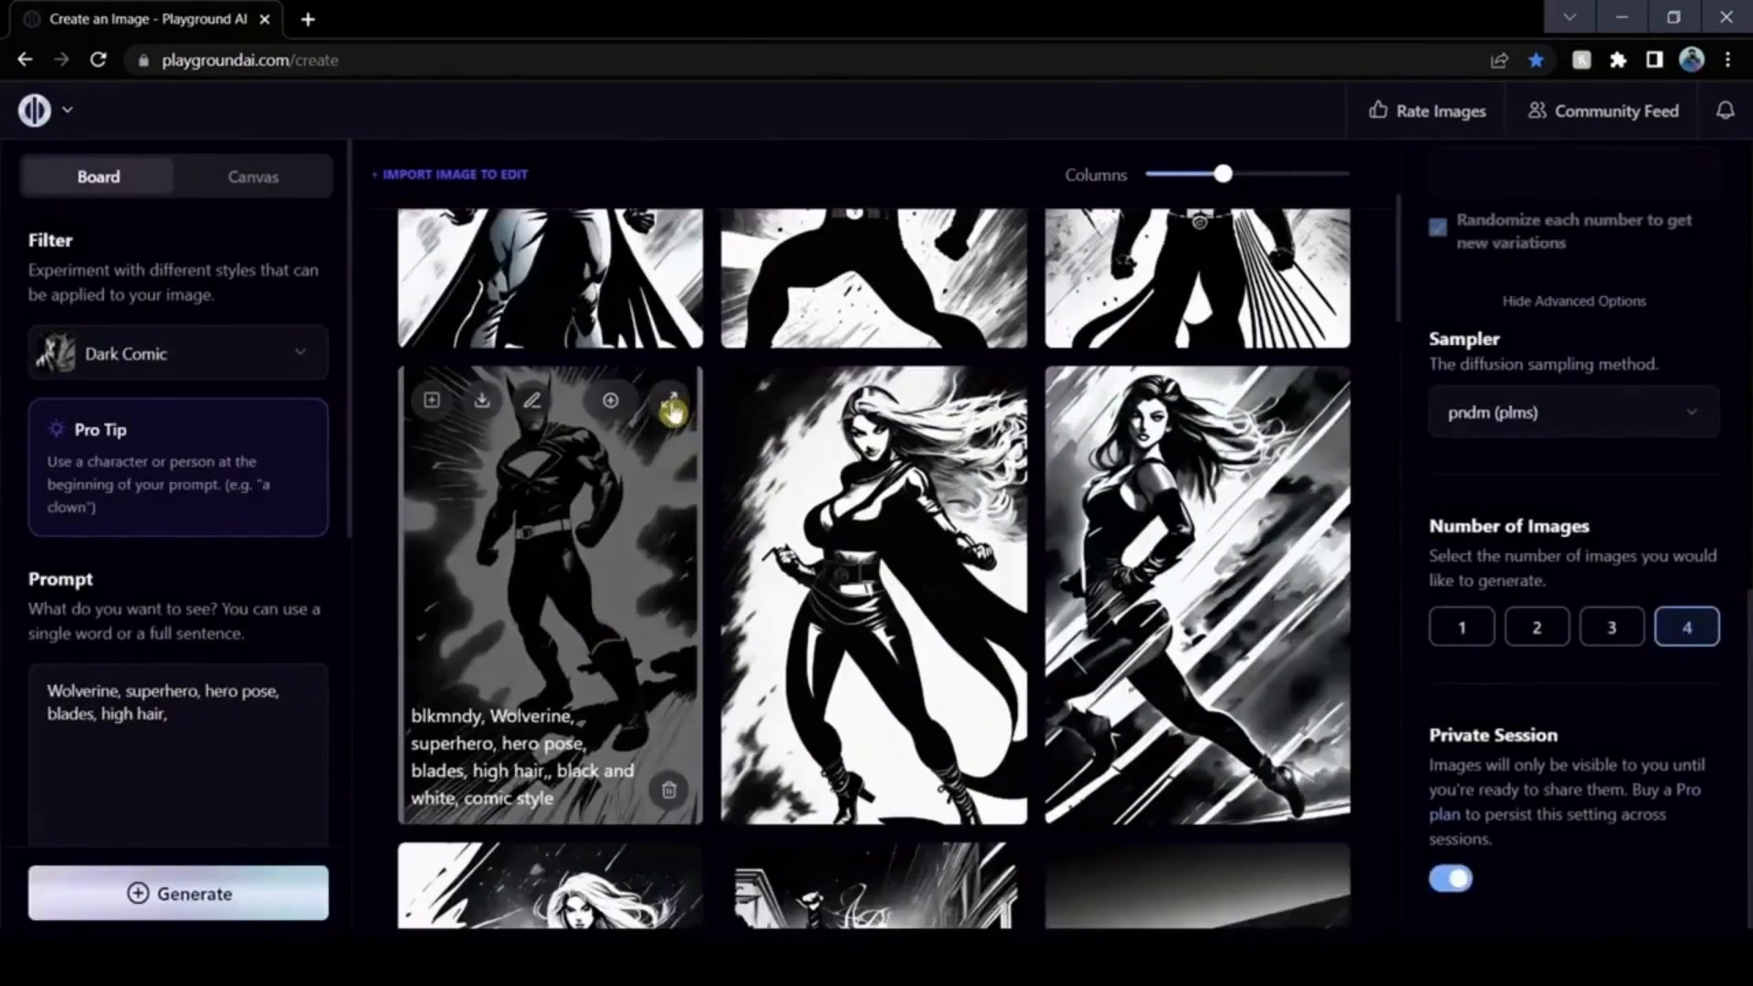
click(670, 408)
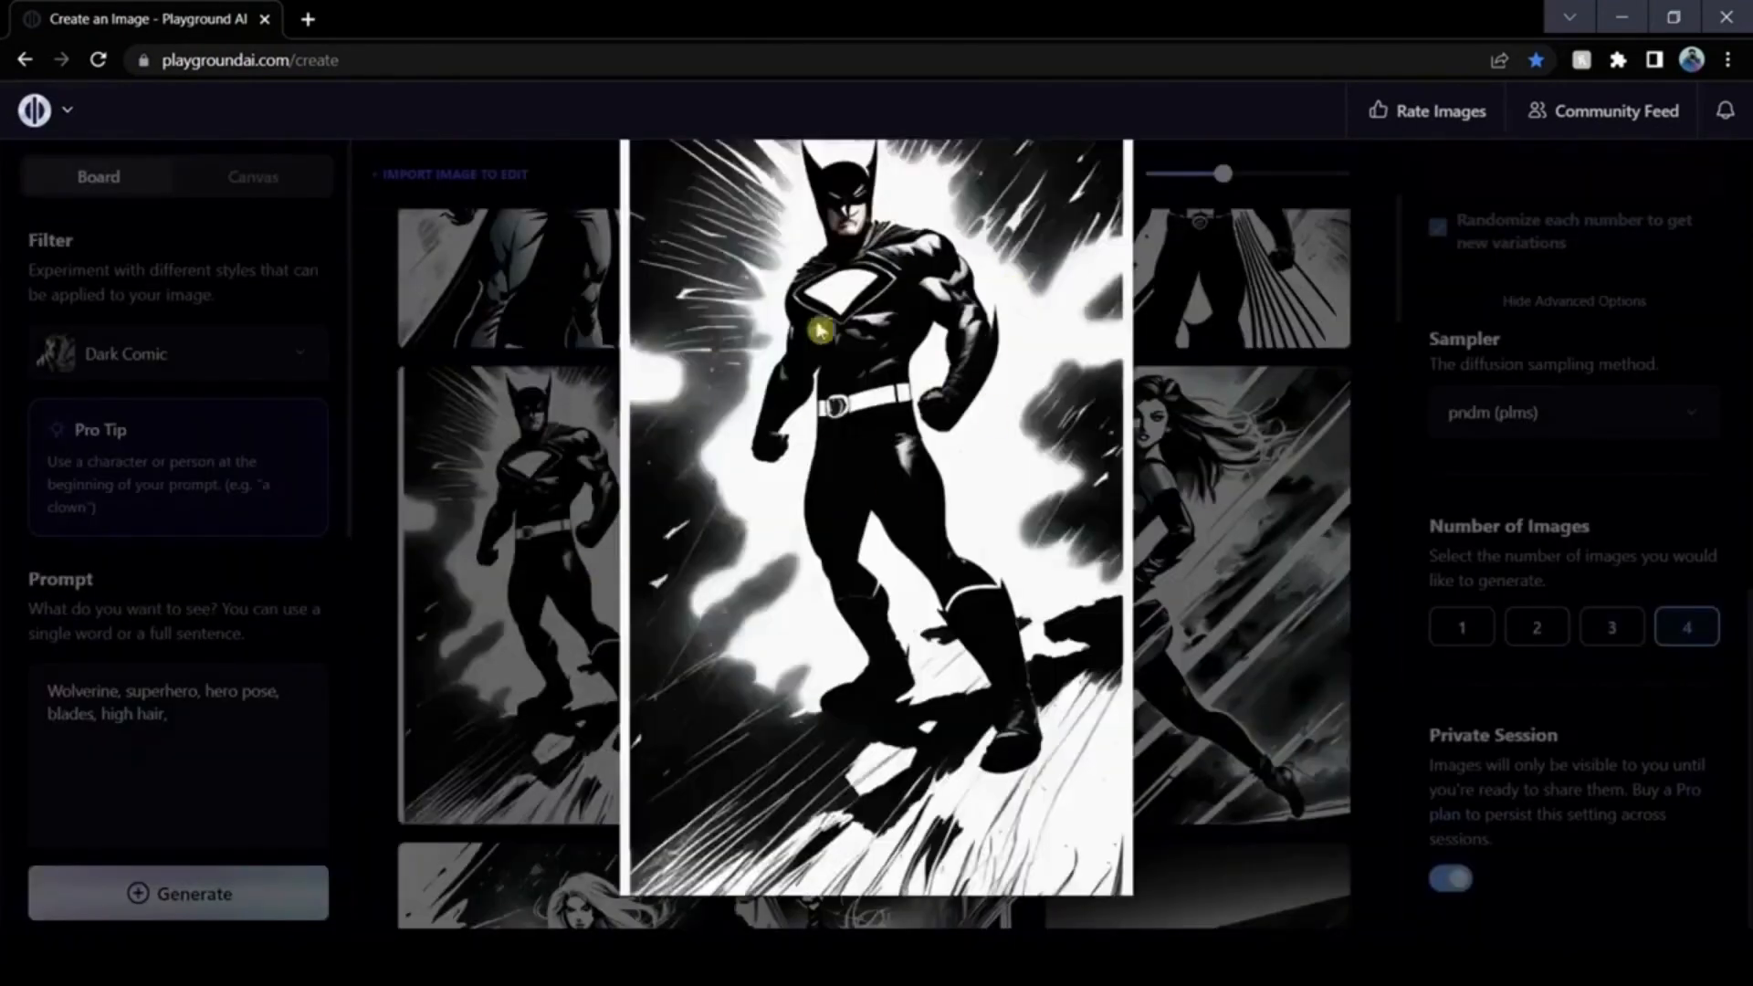
click(1393, 495)
scroll(1384, 498, up, 4)
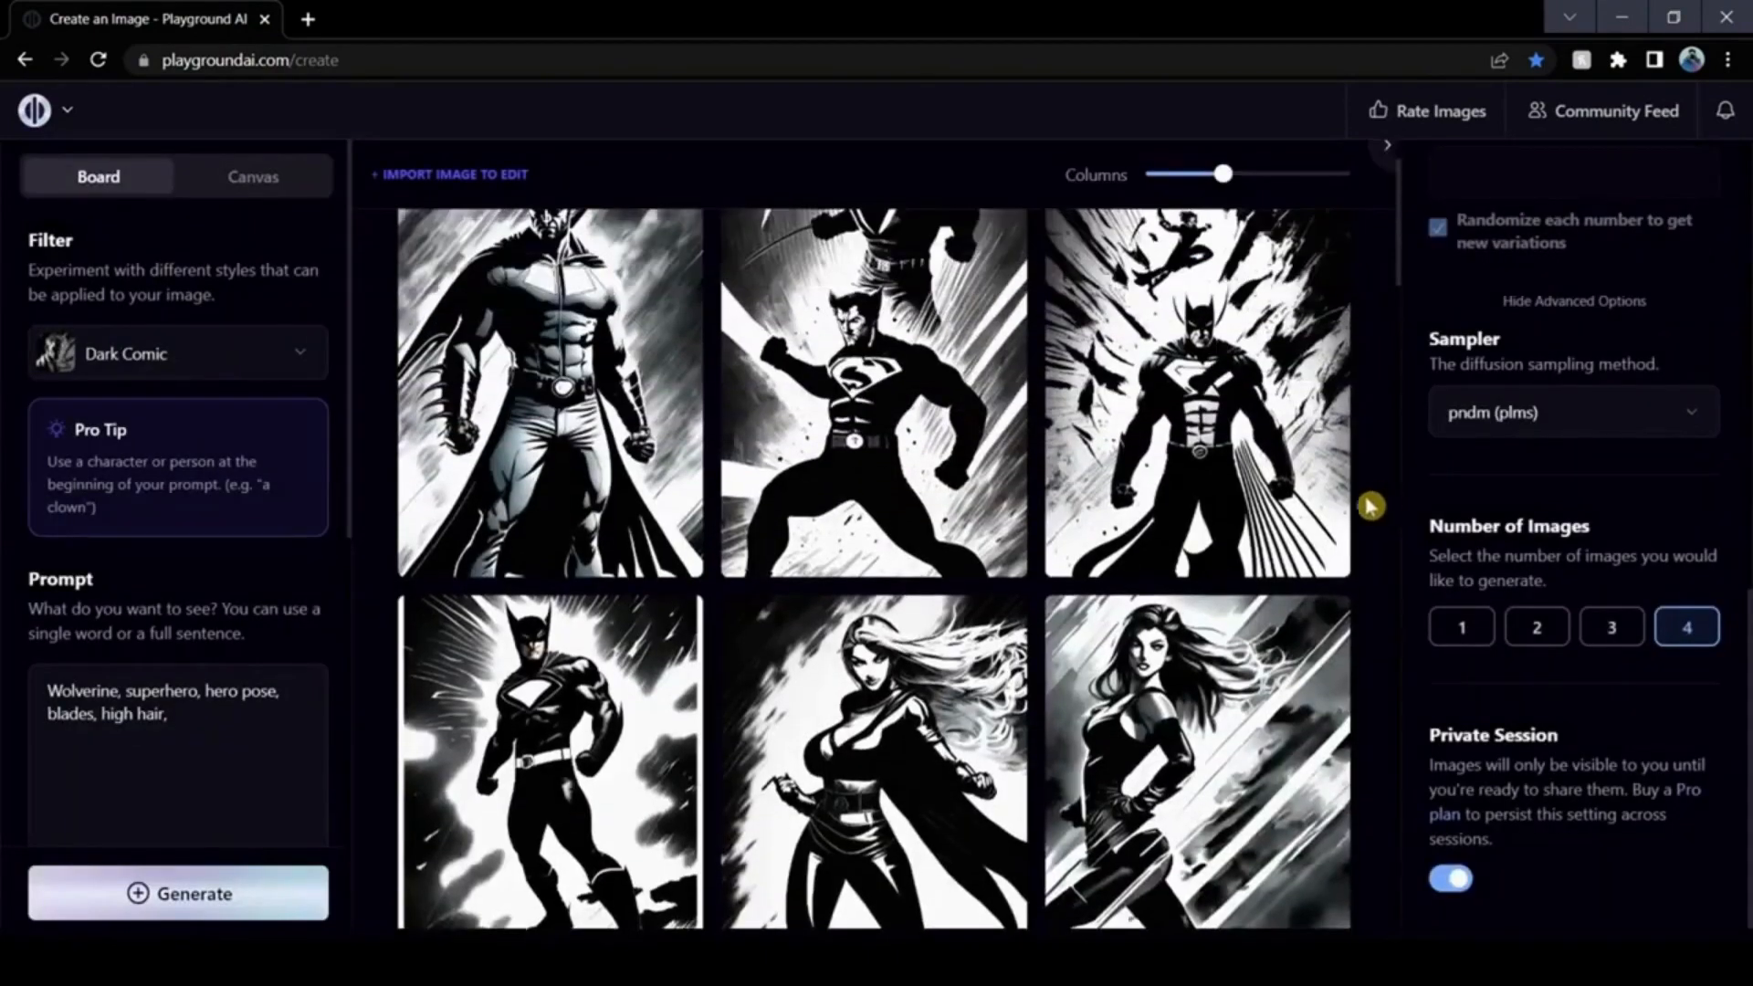
Step: Replace the prompt with "Spiderman, fighting, hero, zoom, green goblin, mary jane, peter parker" and generate four images
drag(168, 713, 72, 691)
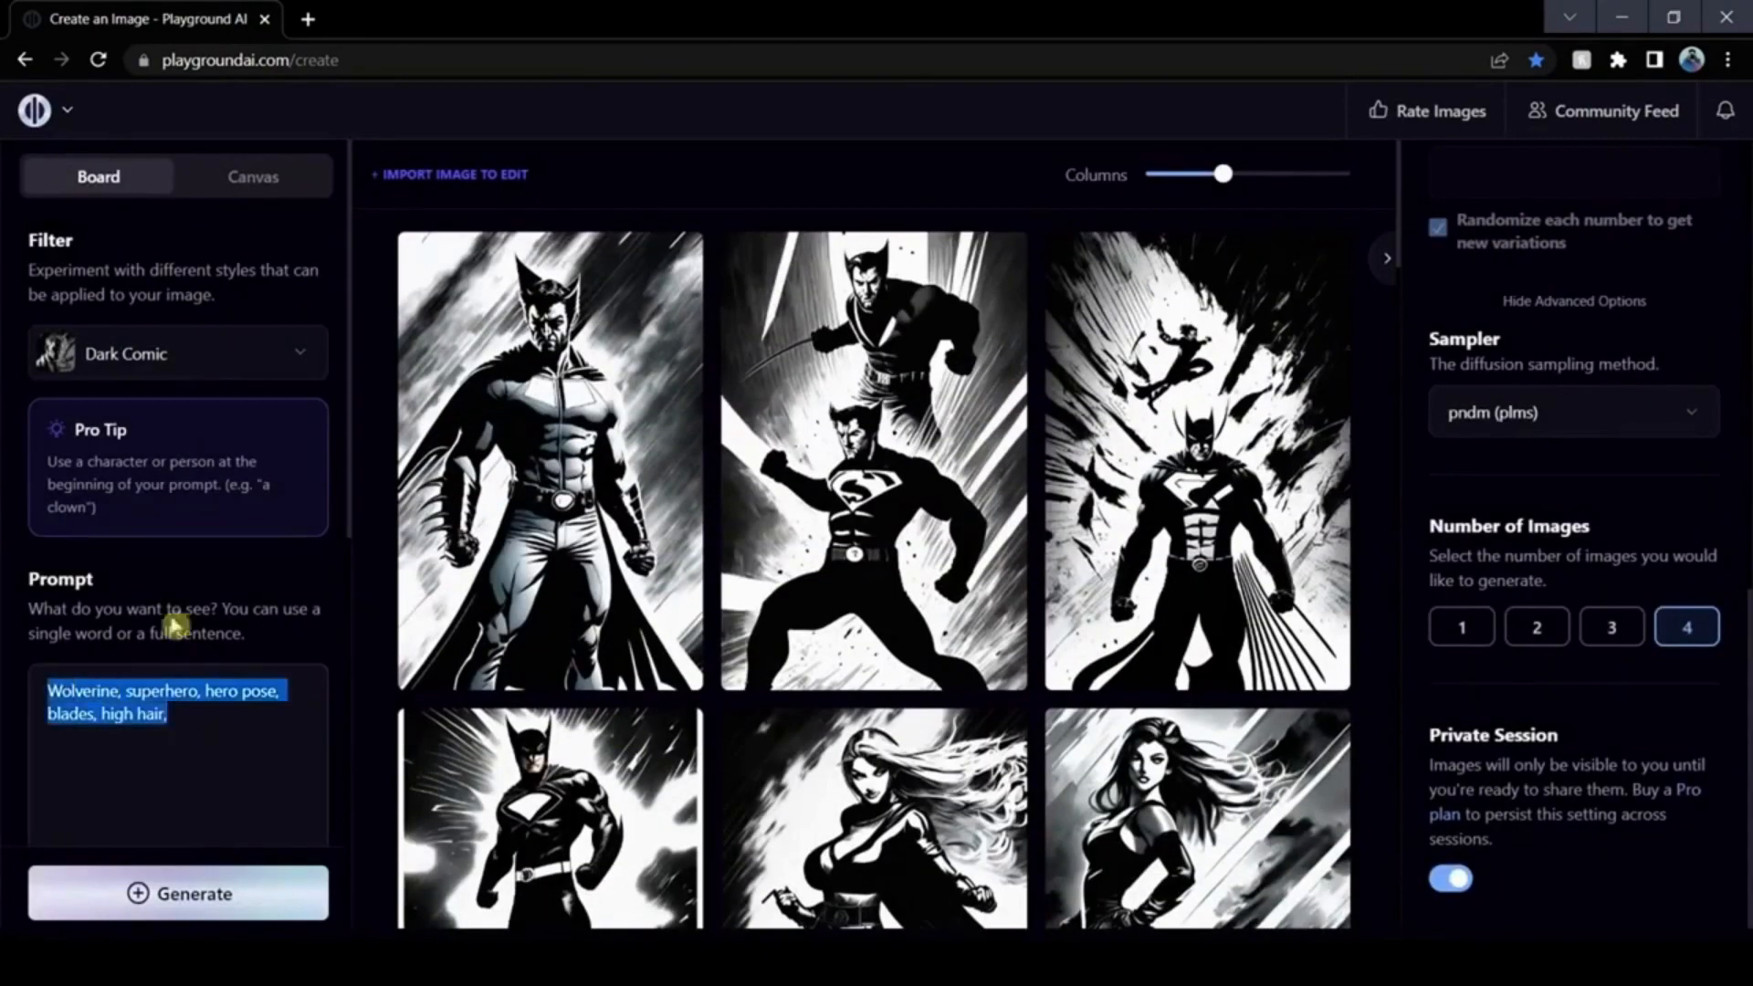
click(265, 617)
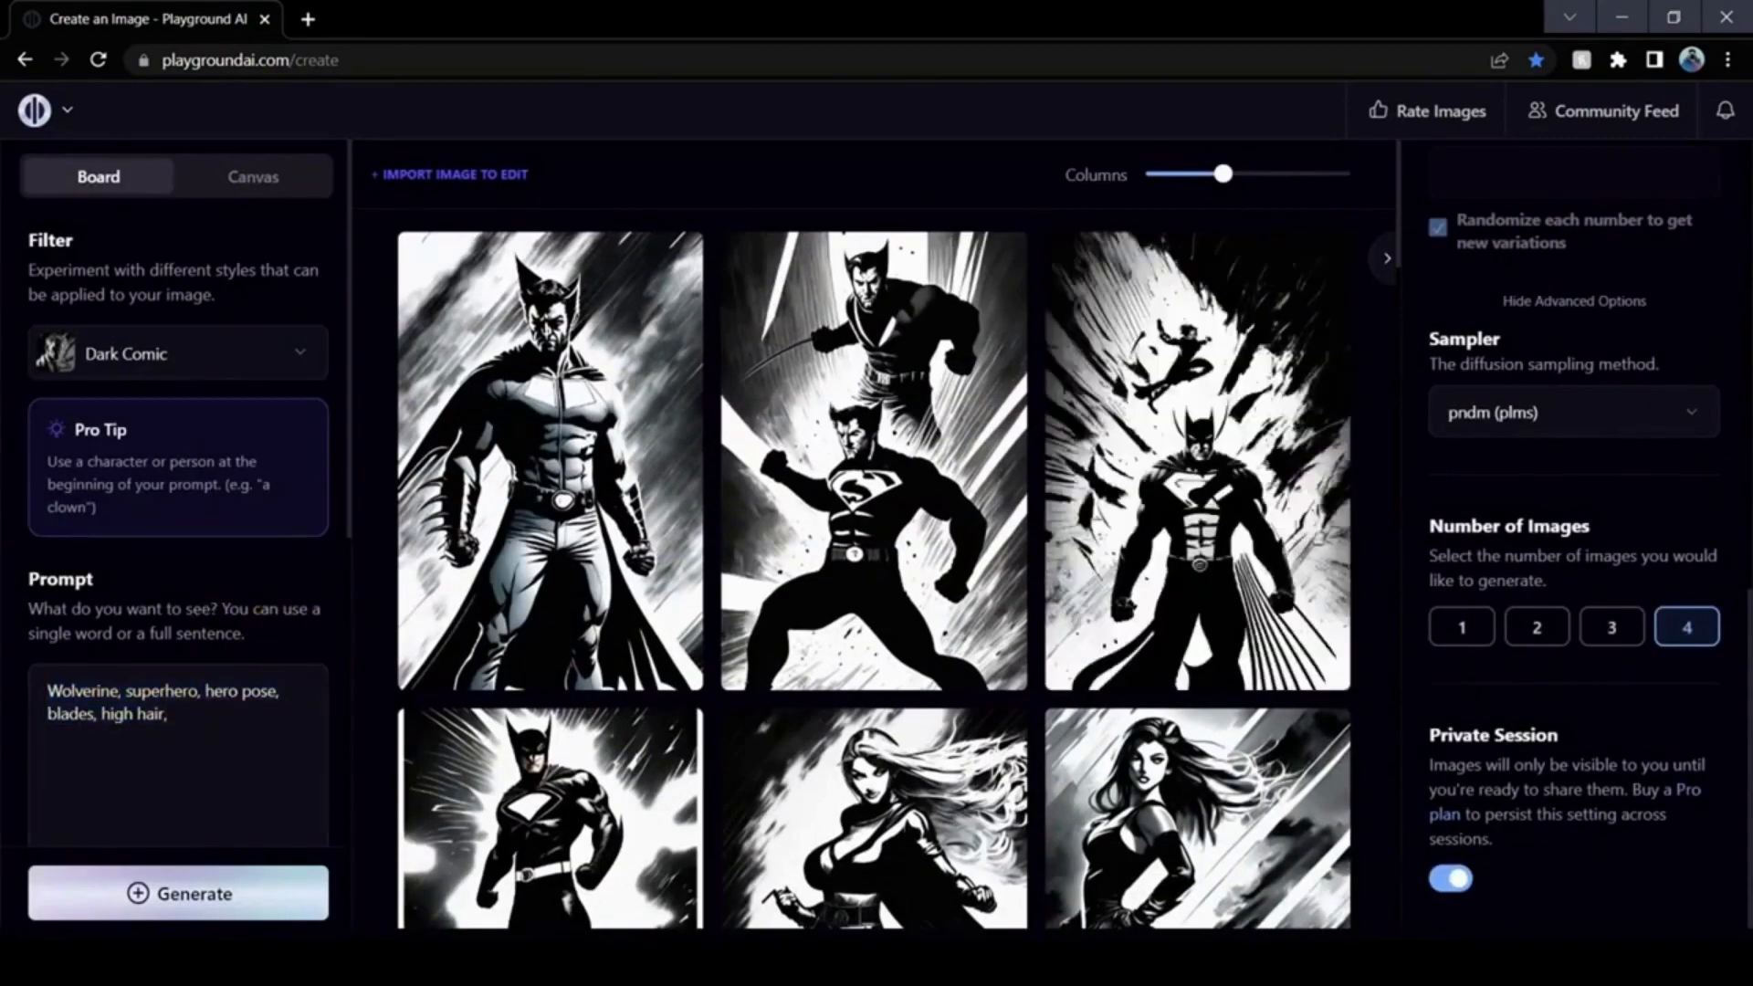
drag(168, 713, 48, 691)
drag(228, 691, 137, 681)
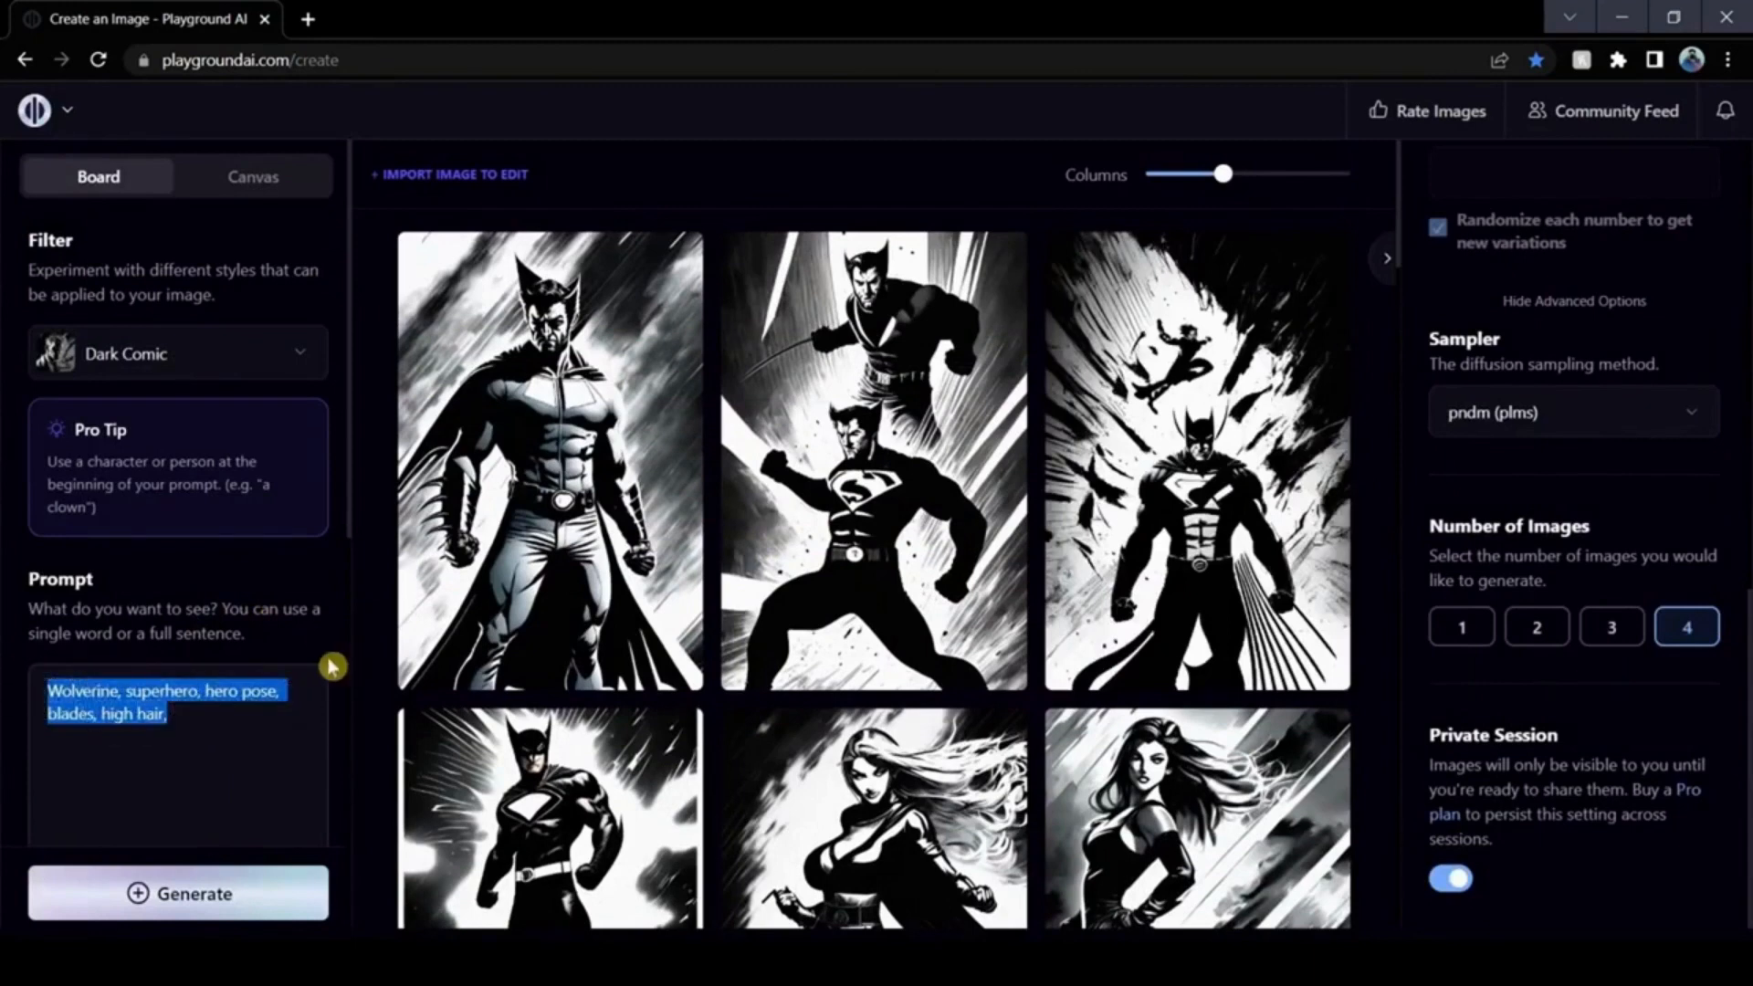
key(BackSpace)
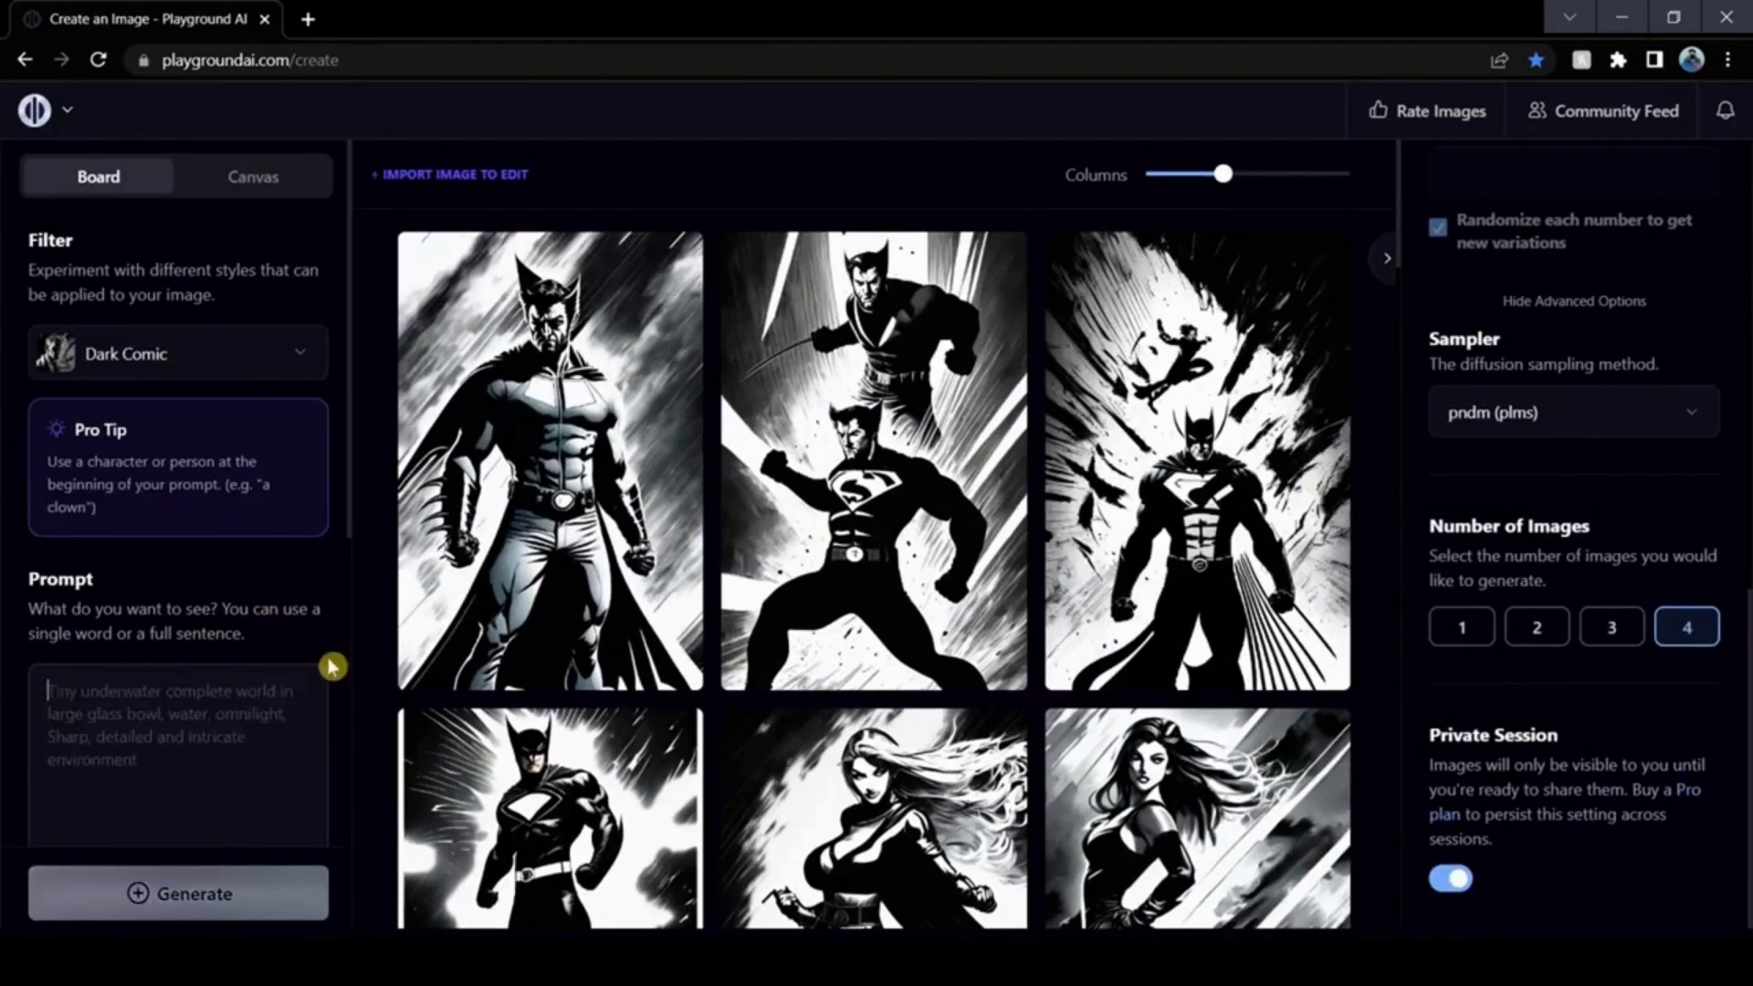
text(Spi)
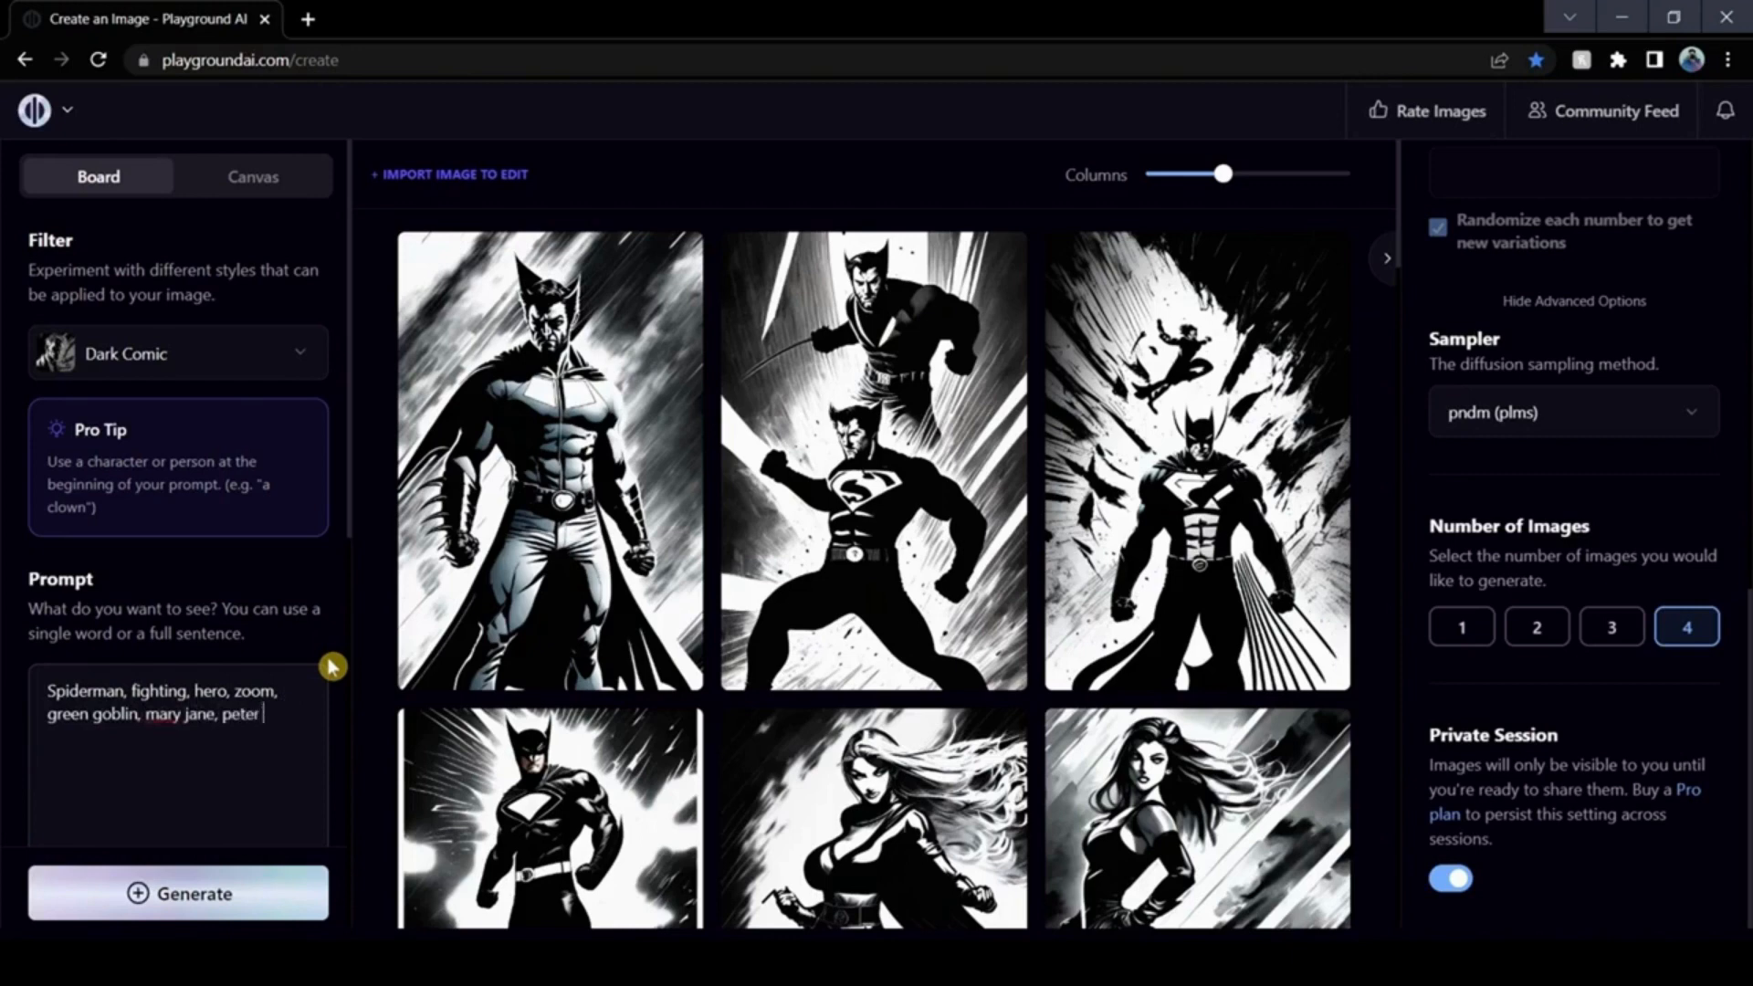
key(ctrl+Return)
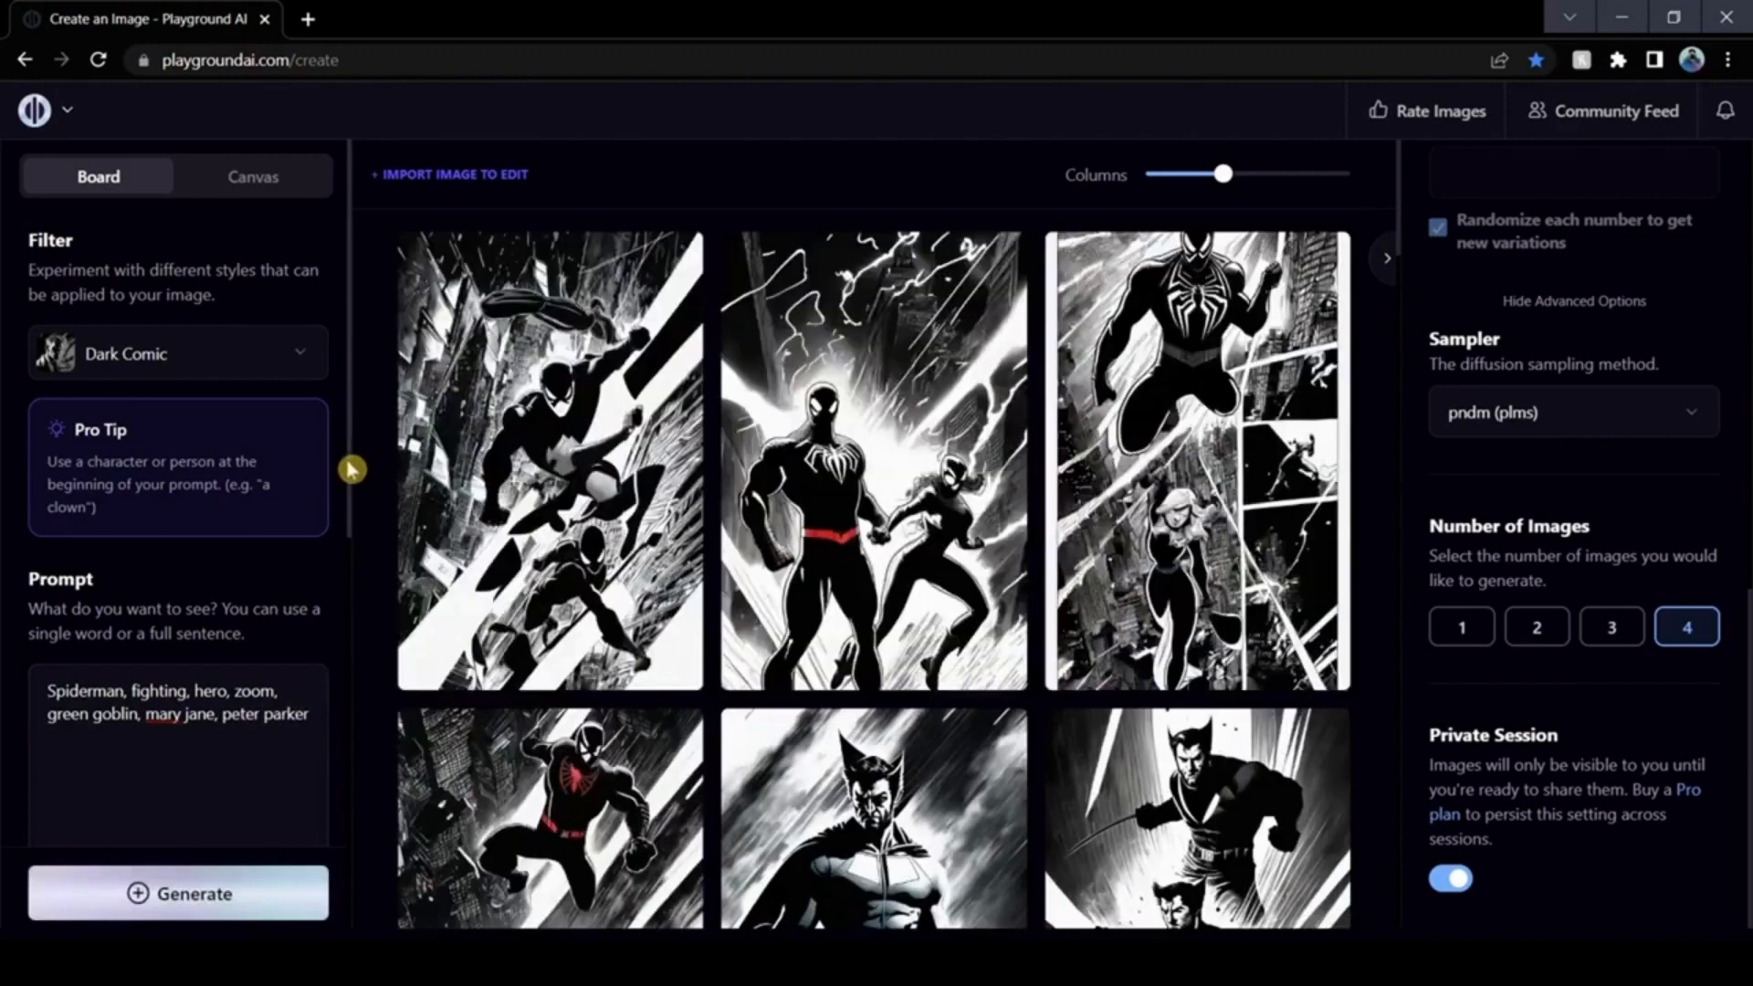
Step: Examine enlarged previews of the Spiderman group leaping over the city and the Spiderman facing a caped figure
click(664, 264)
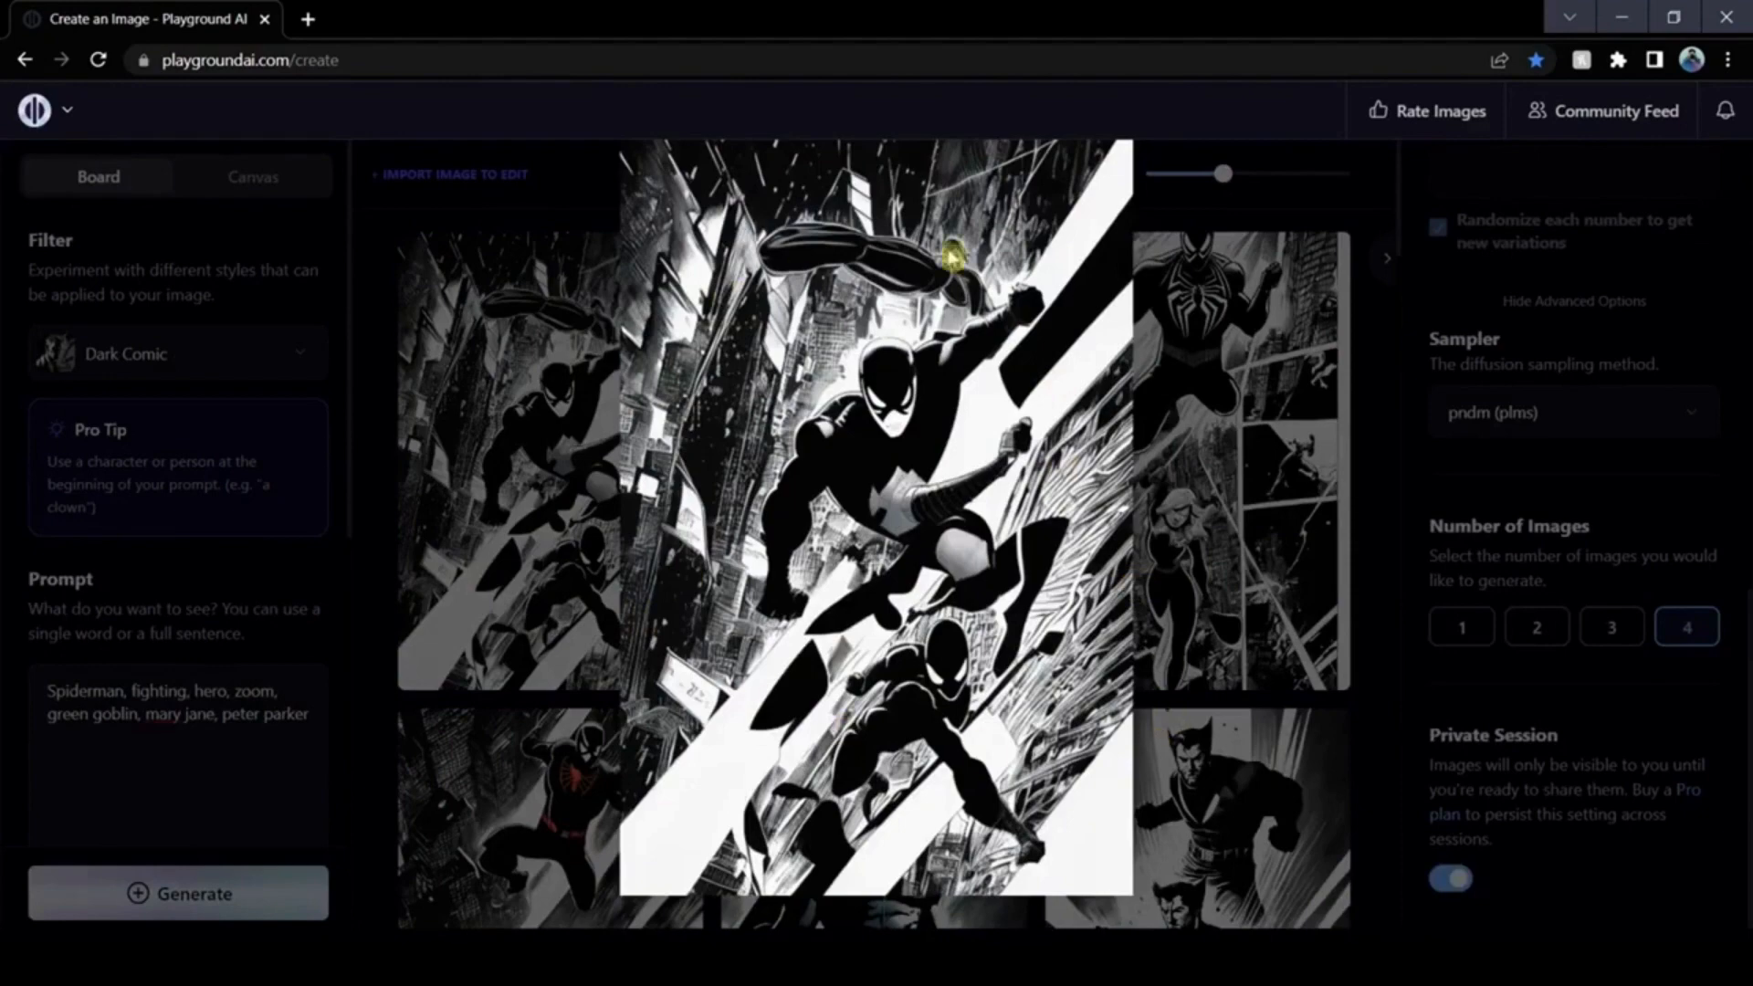
click(1388, 397)
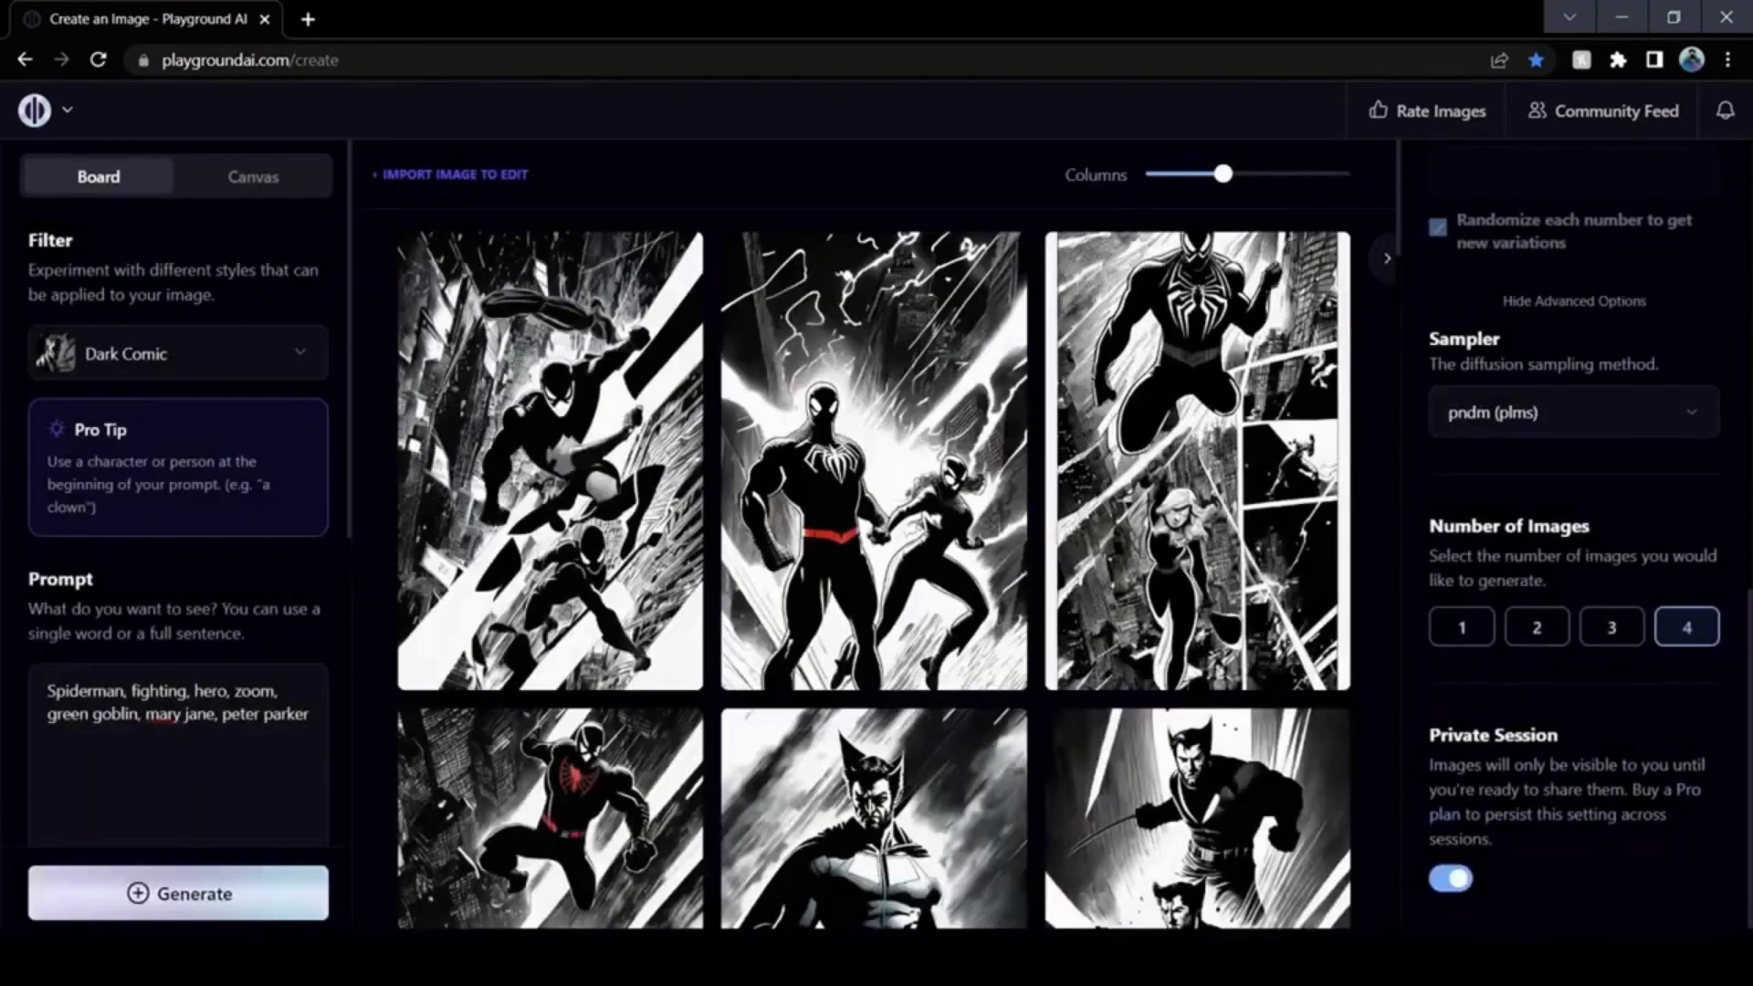
scroll(877, 548, down, 3)
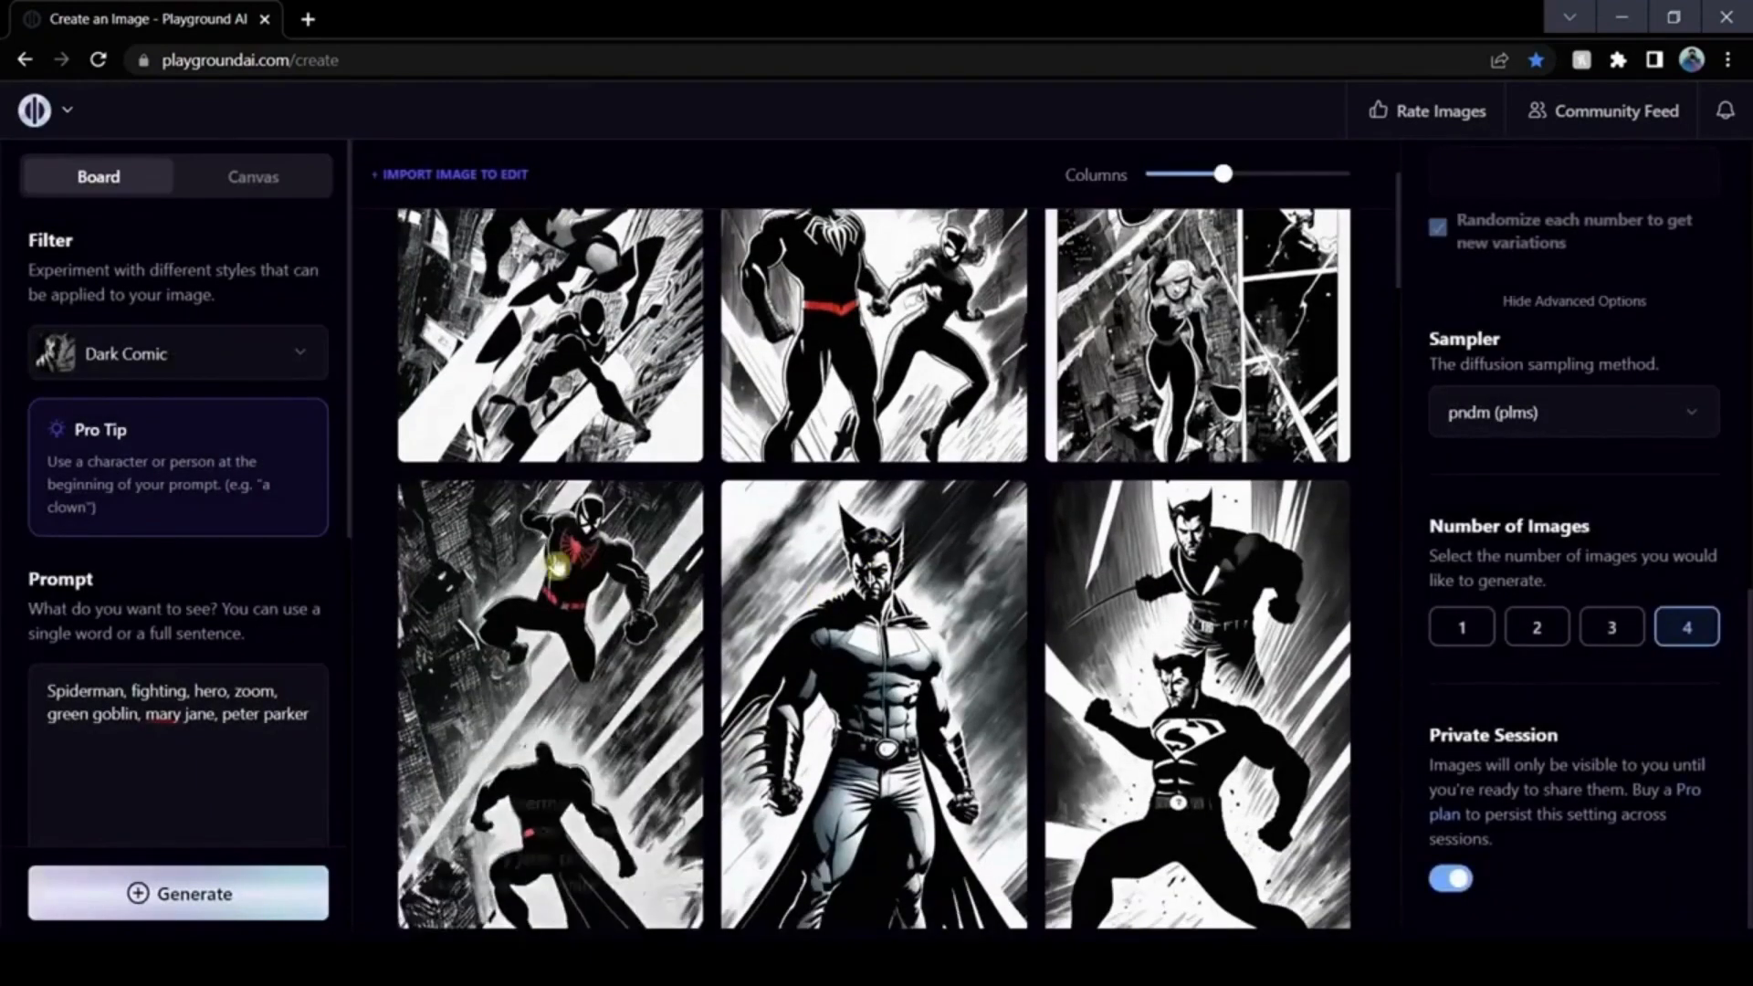
click(674, 518)
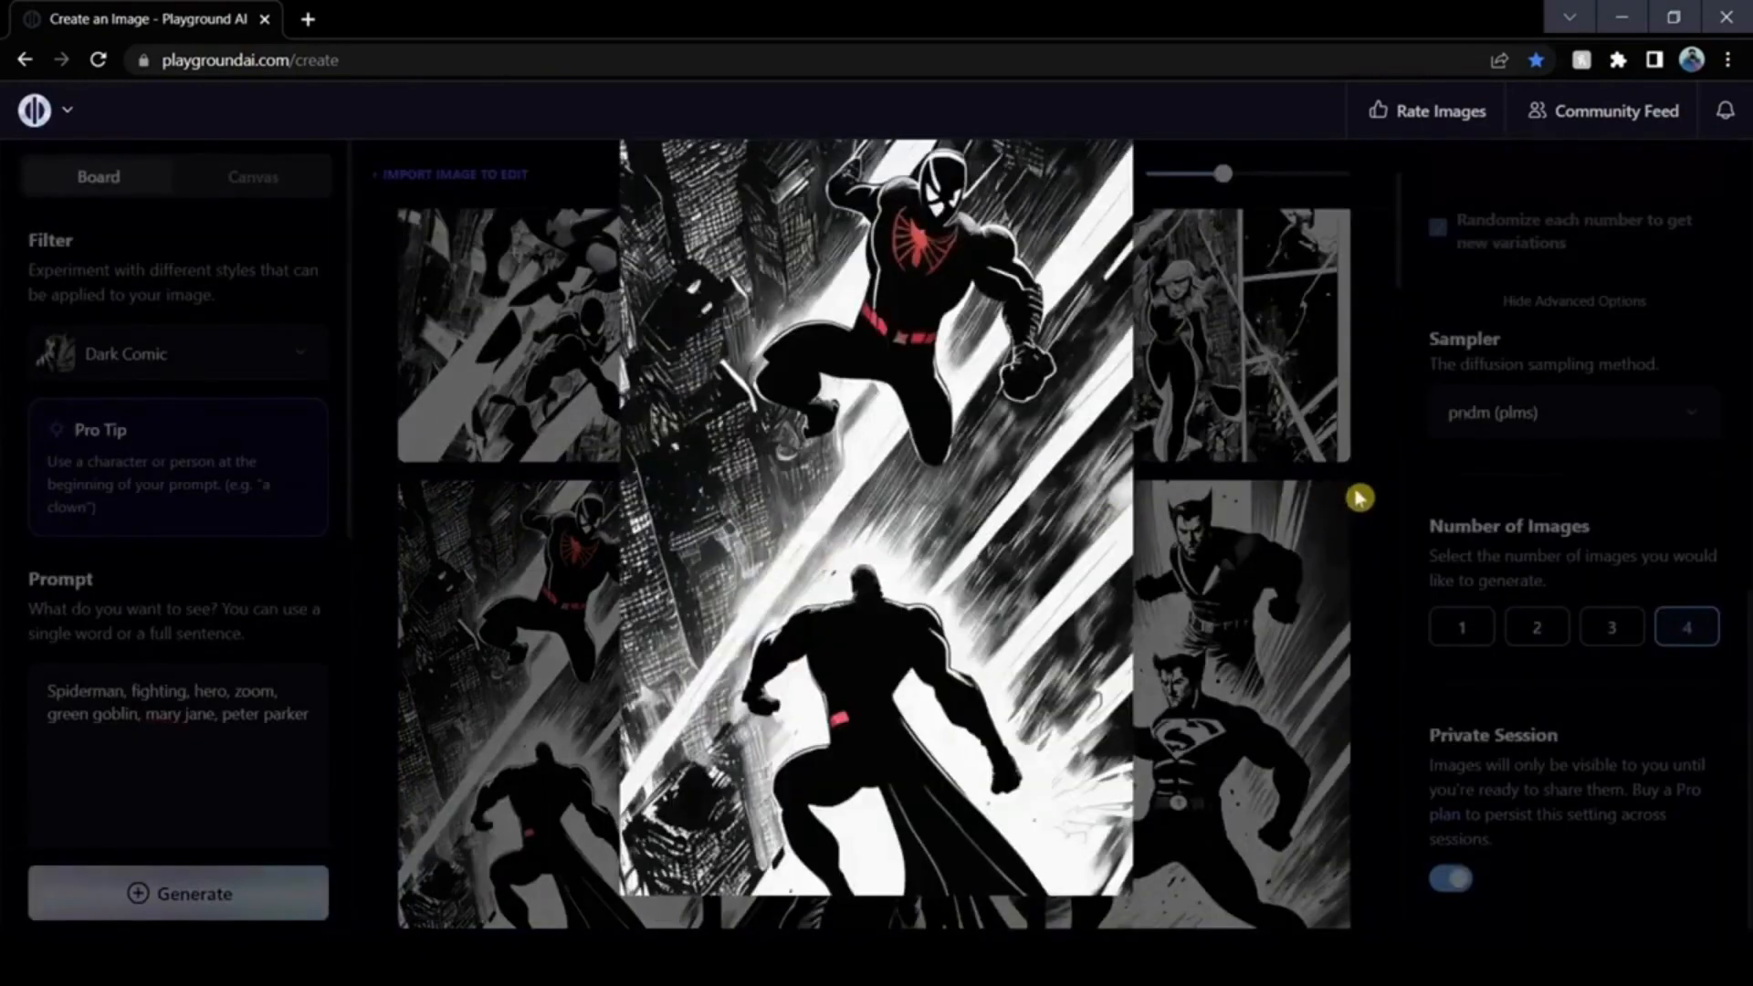
click(1385, 505)
scroll(1385, 505, up, 2)
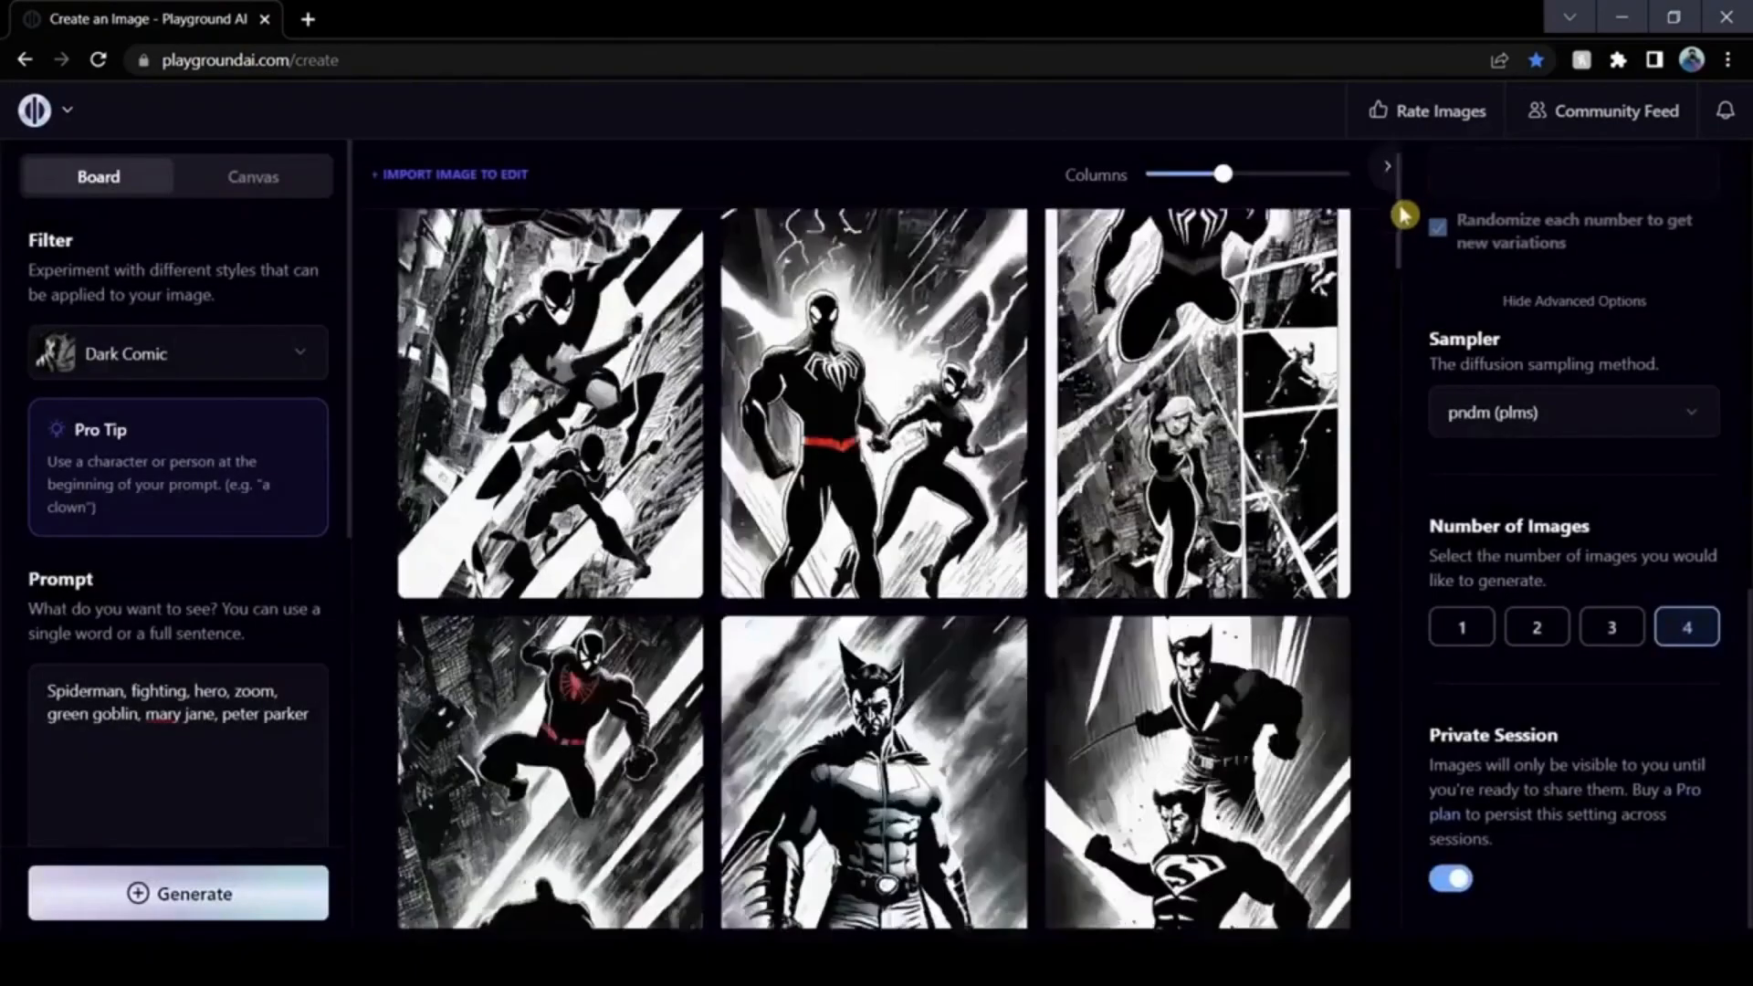
drag(1404, 215, 1402, 162)
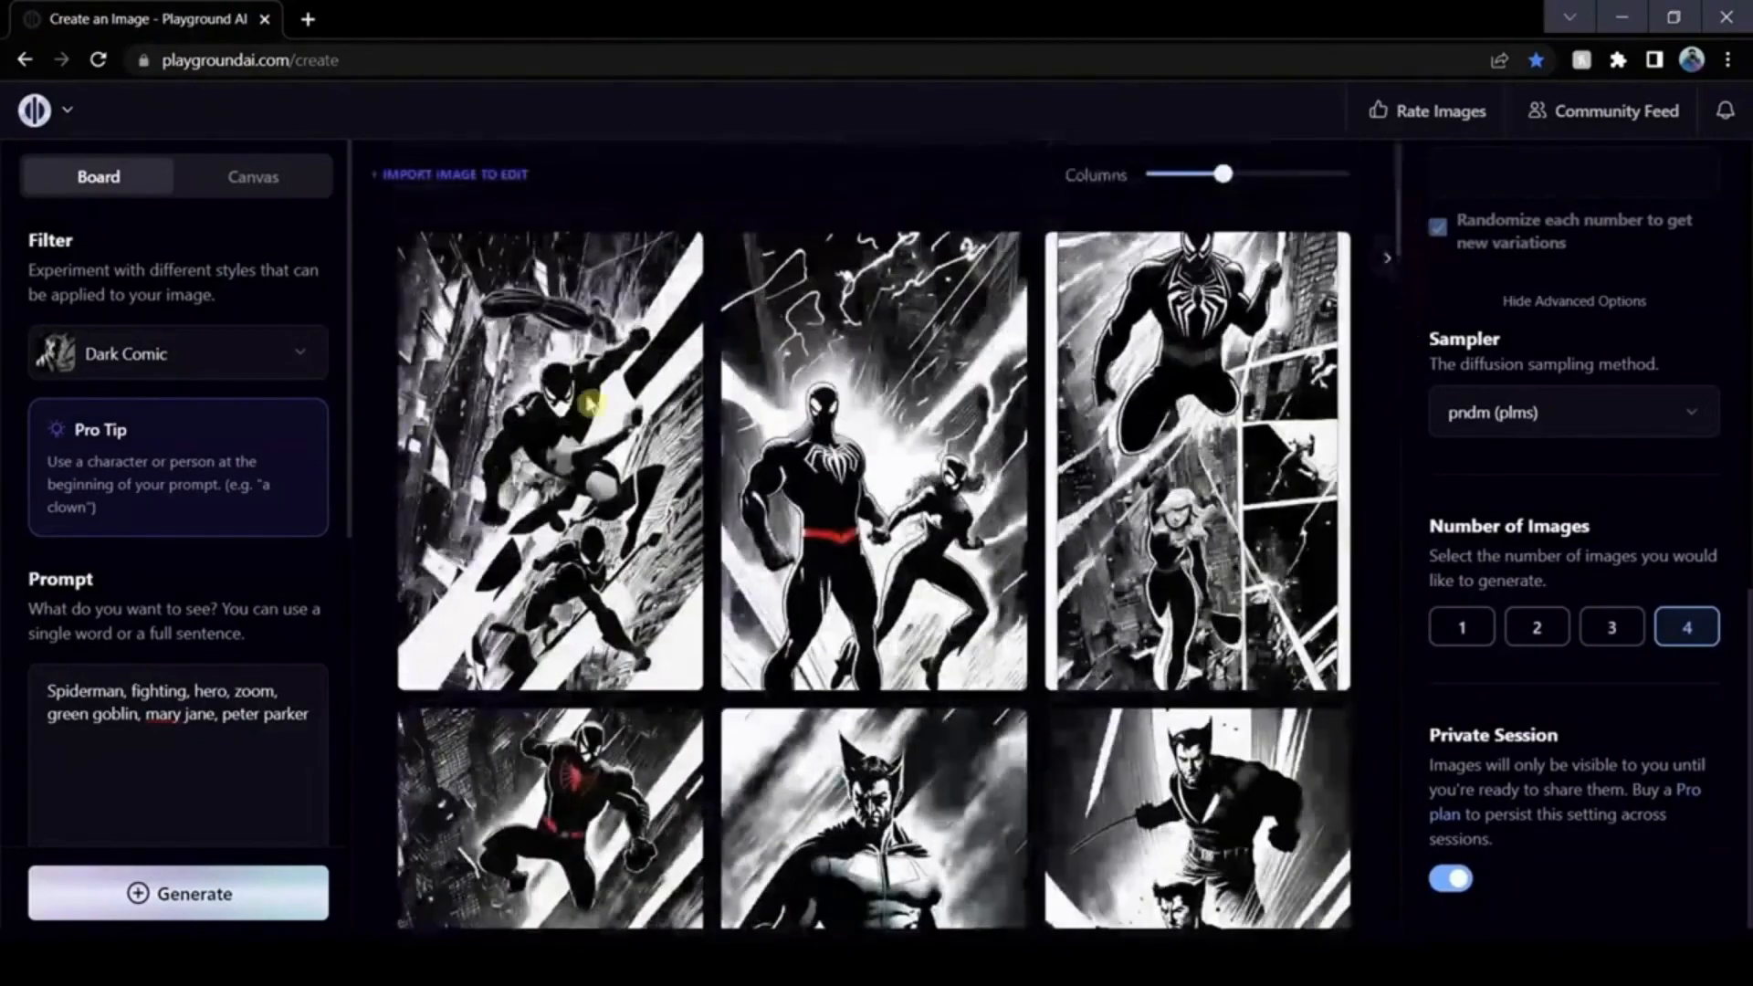
Step: Check the list of filters, view the comic-panel Spiderman image enlarged, and look over the board
click(183, 355)
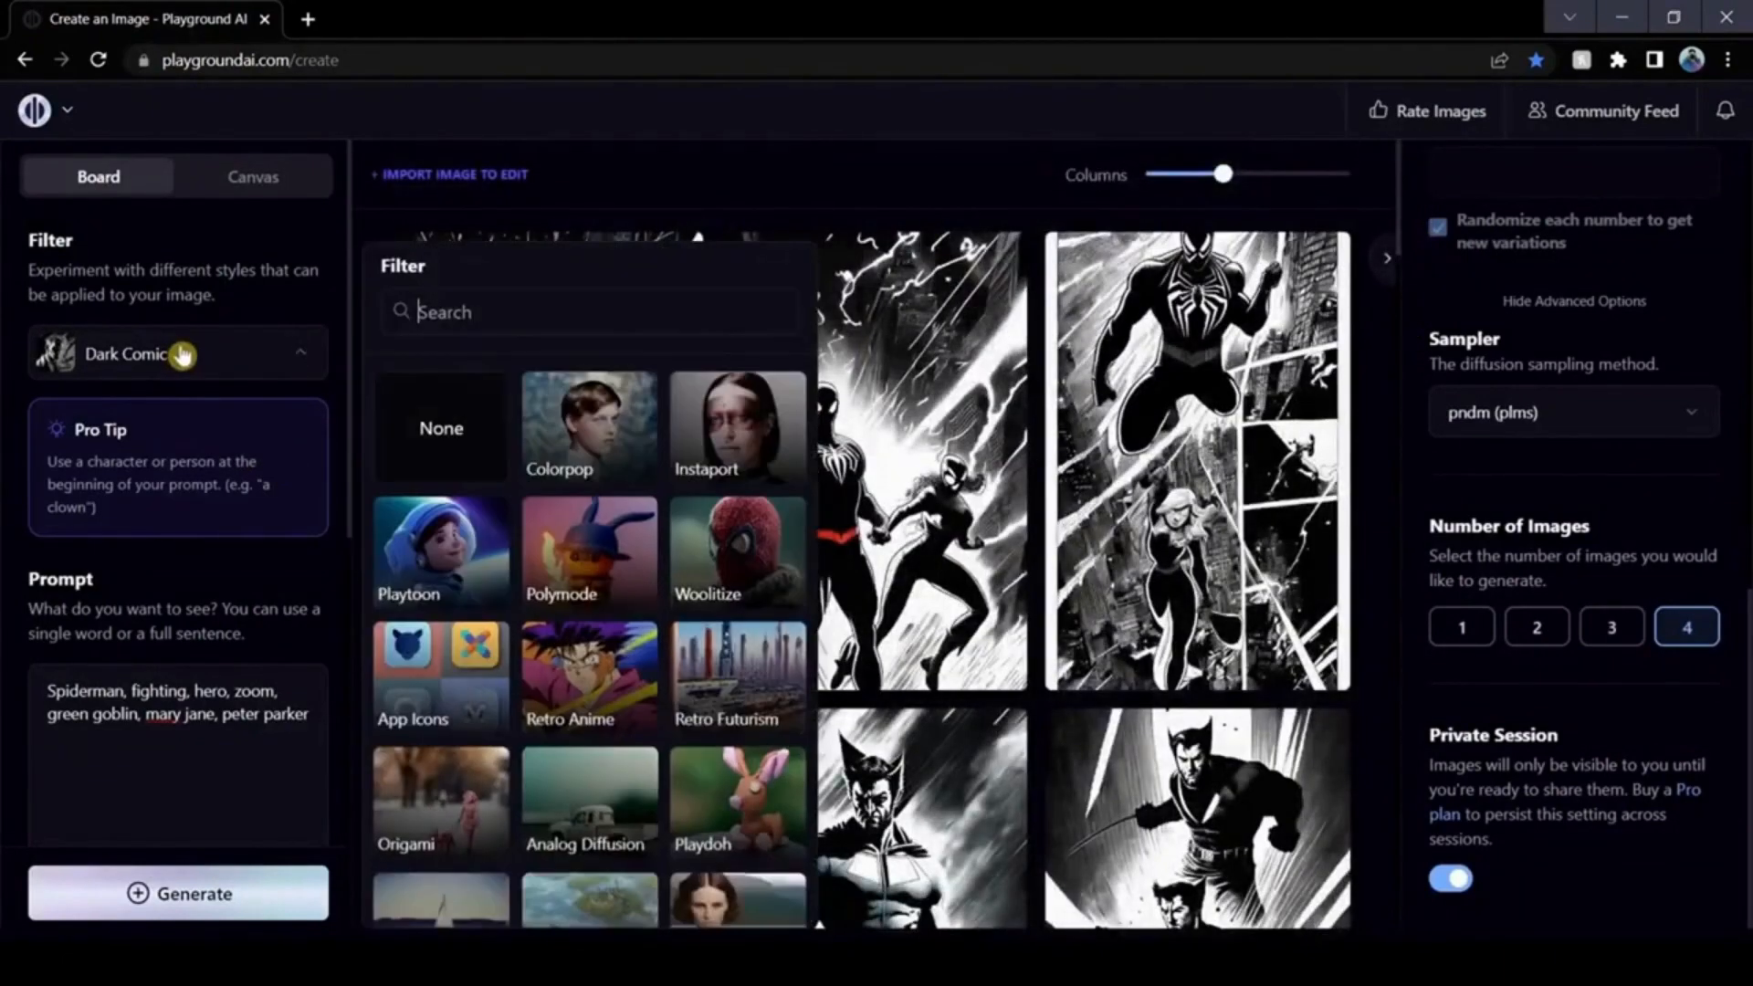
click(283, 309)
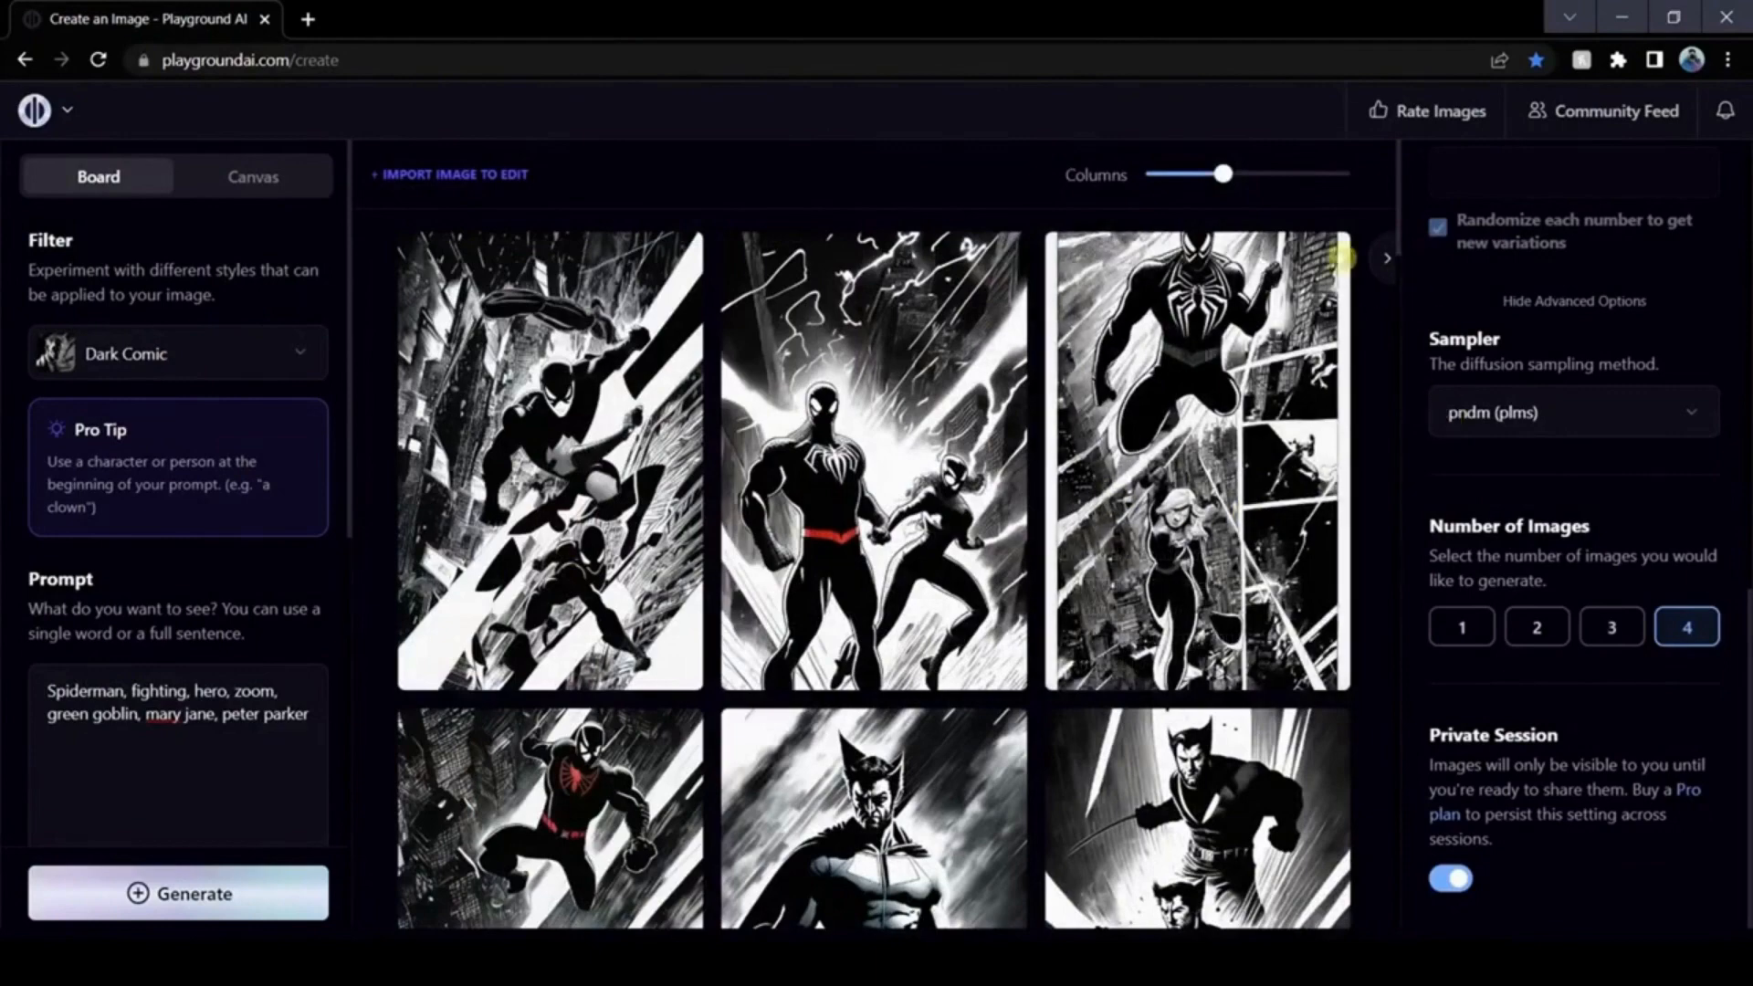
click(1320, 274)
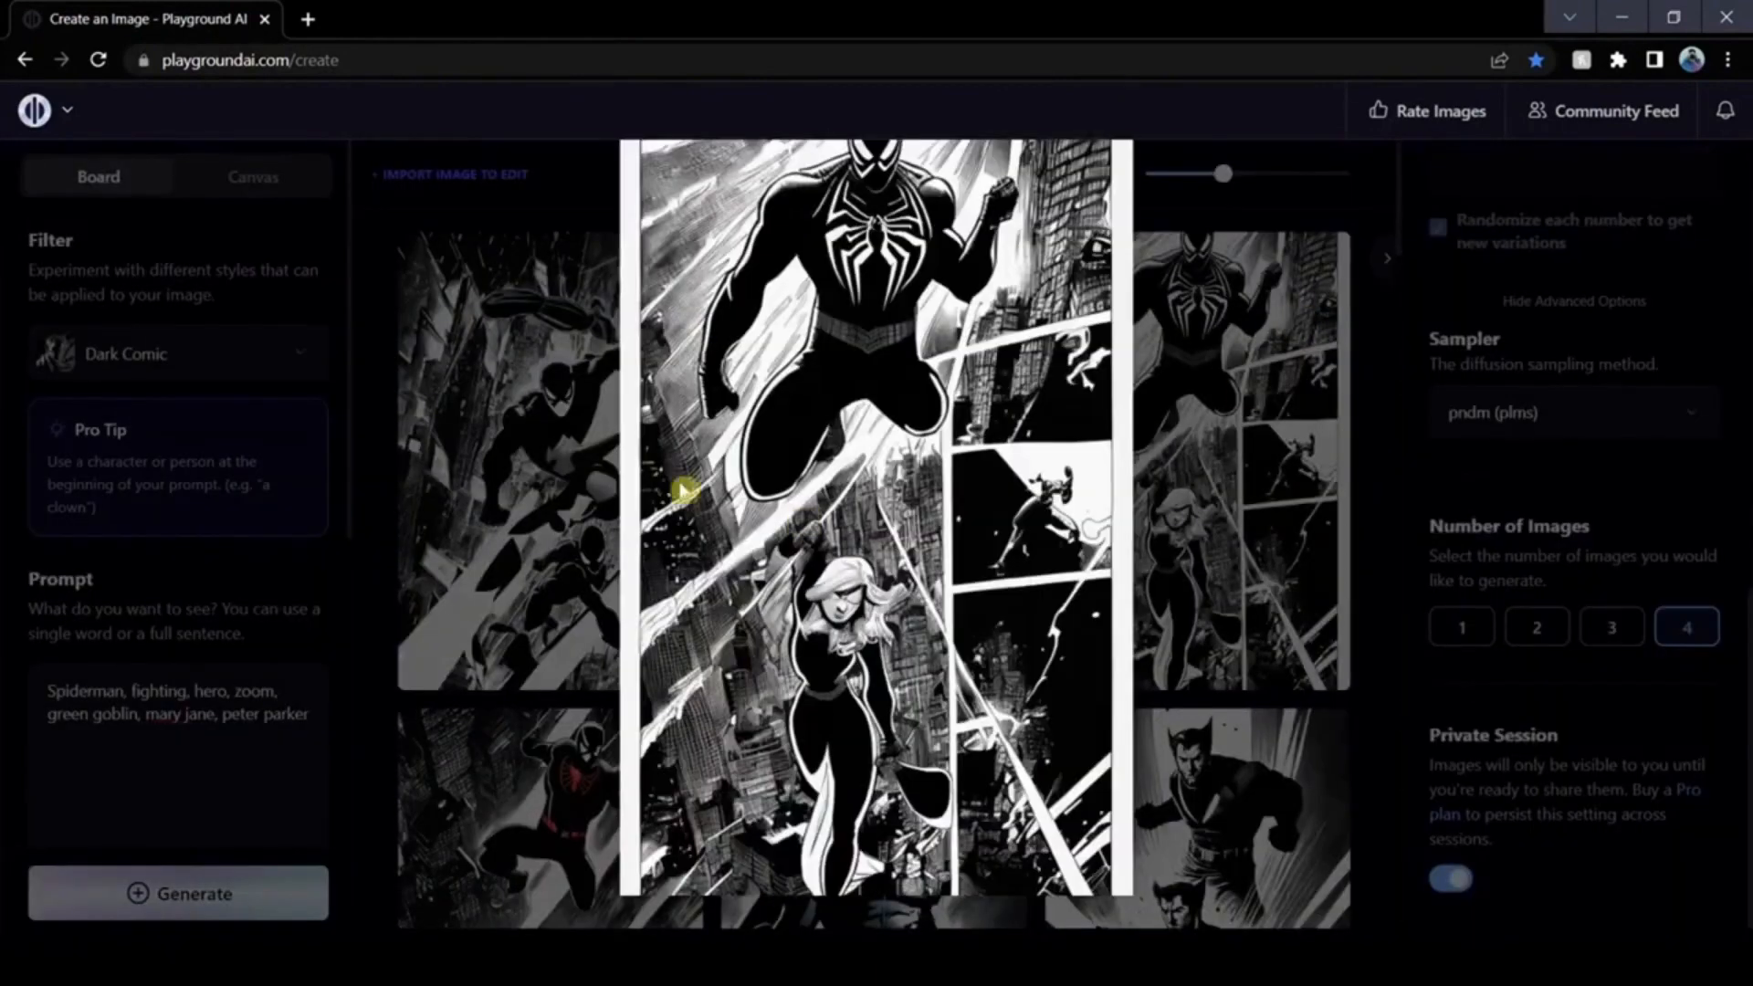
click(1390, 416)
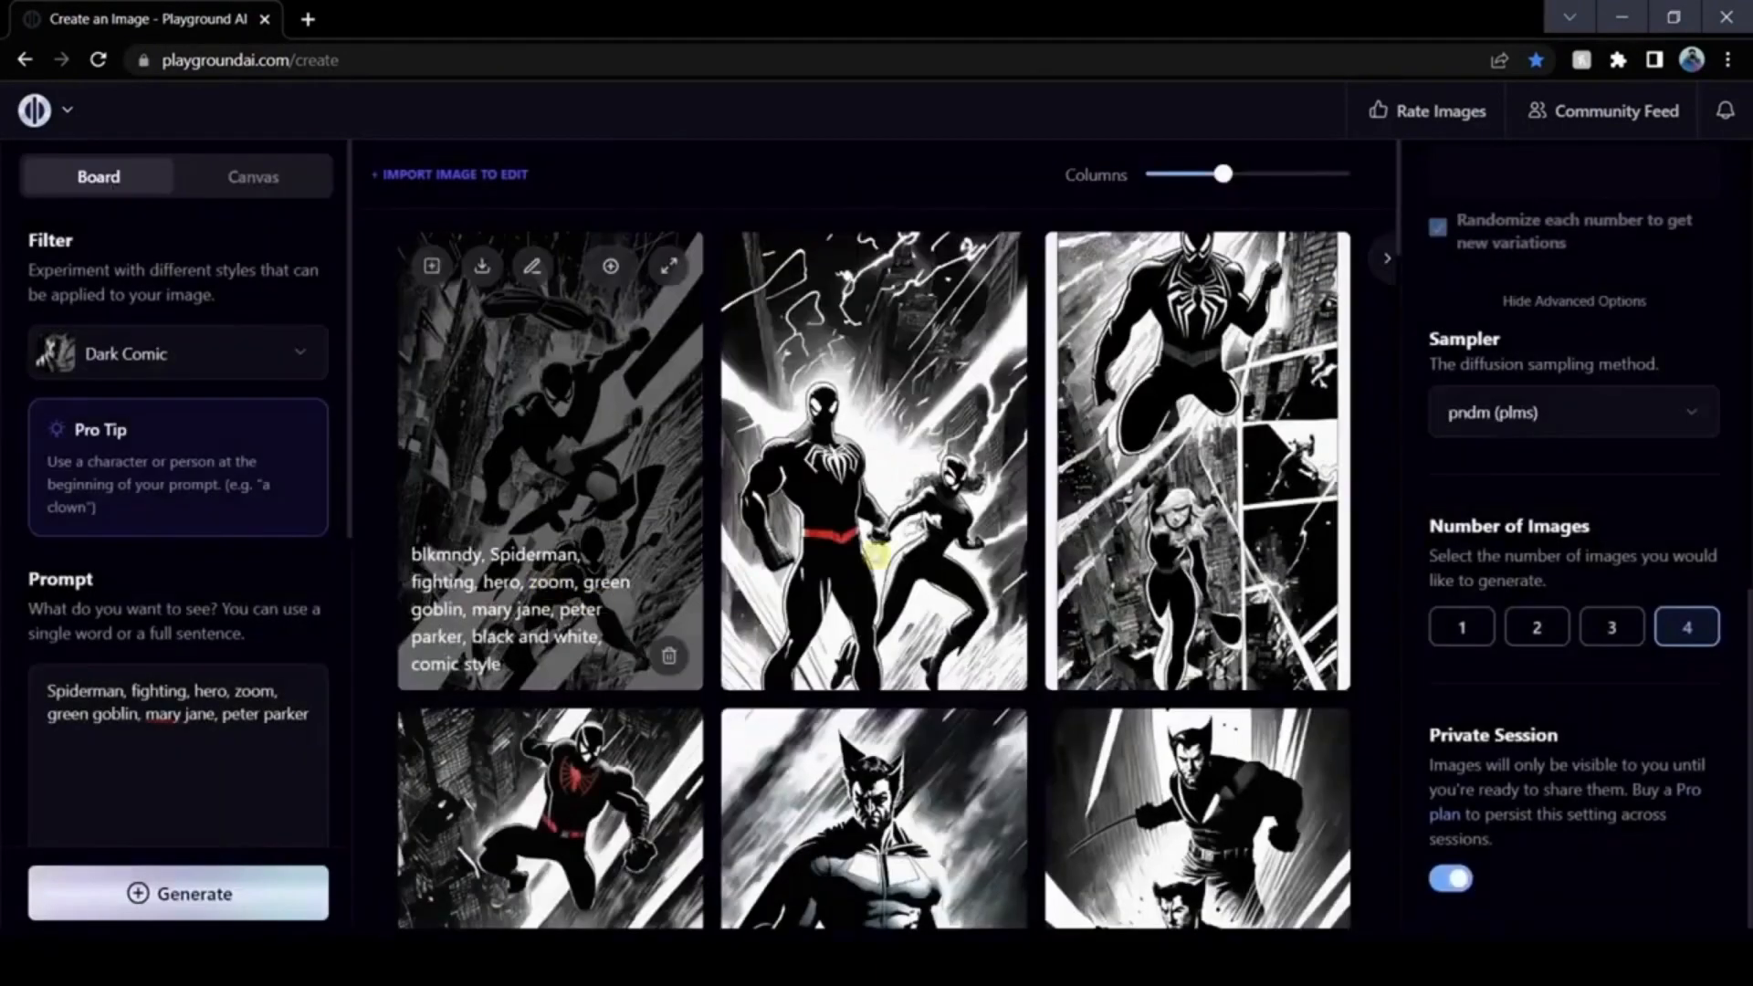
scroll(664, 559, down, 3)
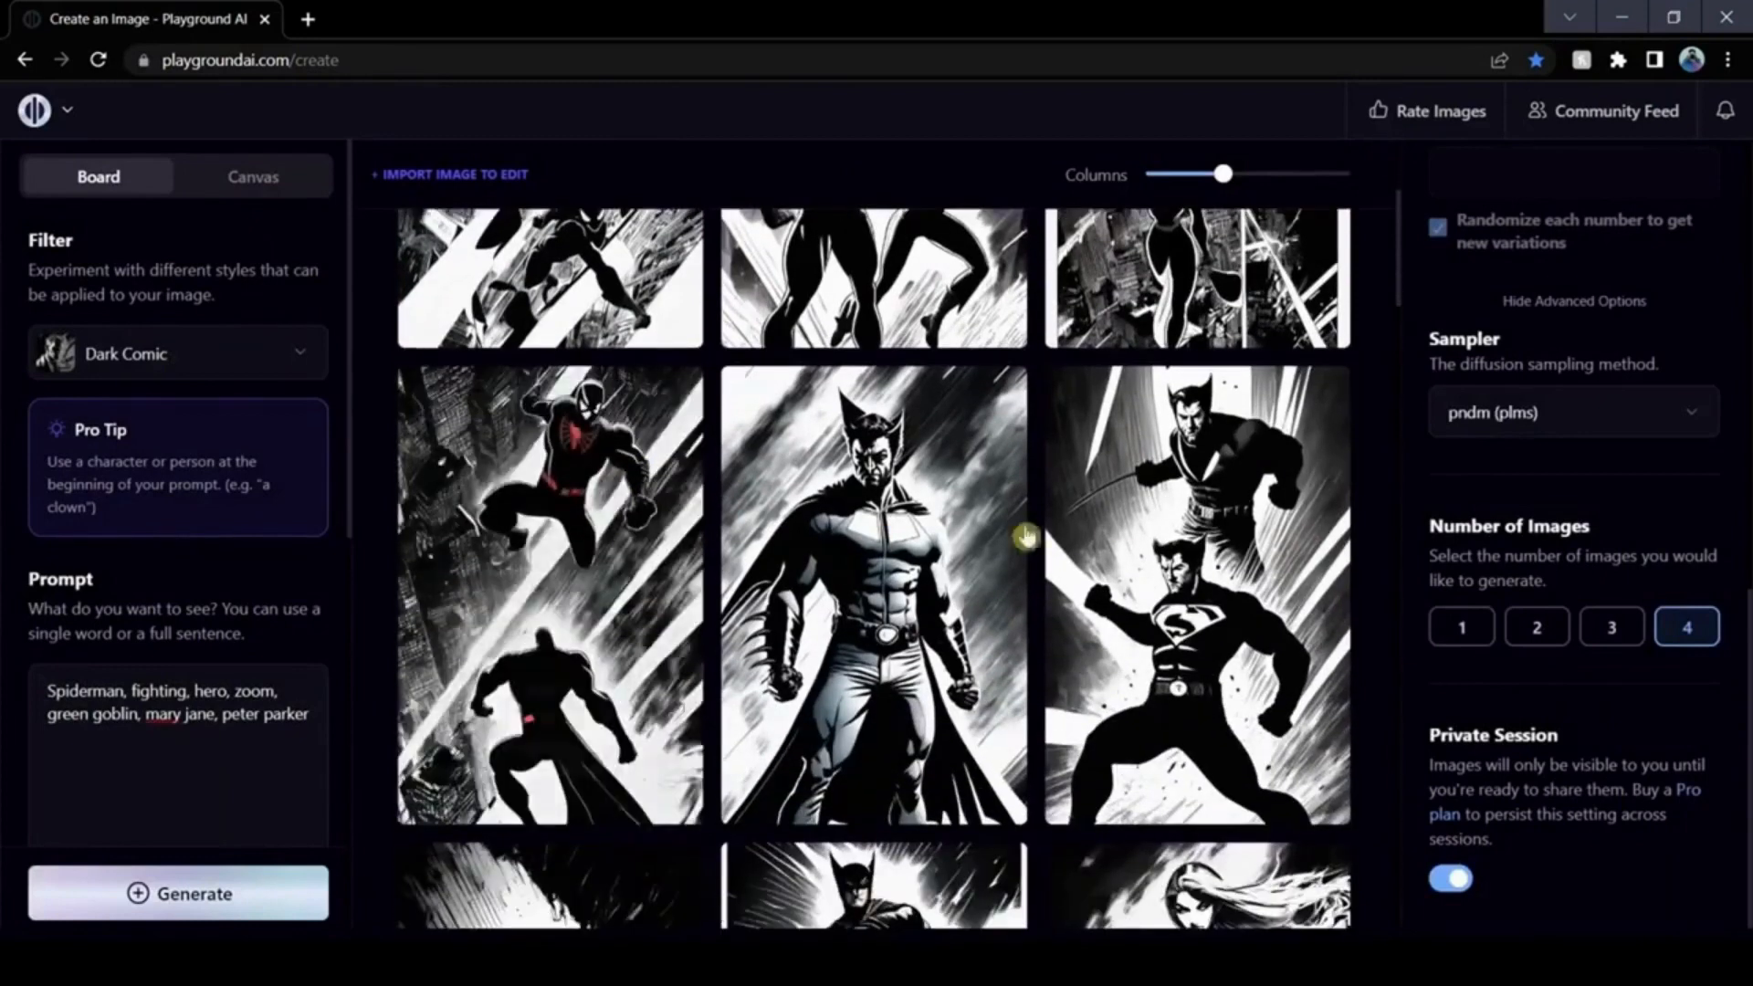
scroll(1382, 420, up, 4)
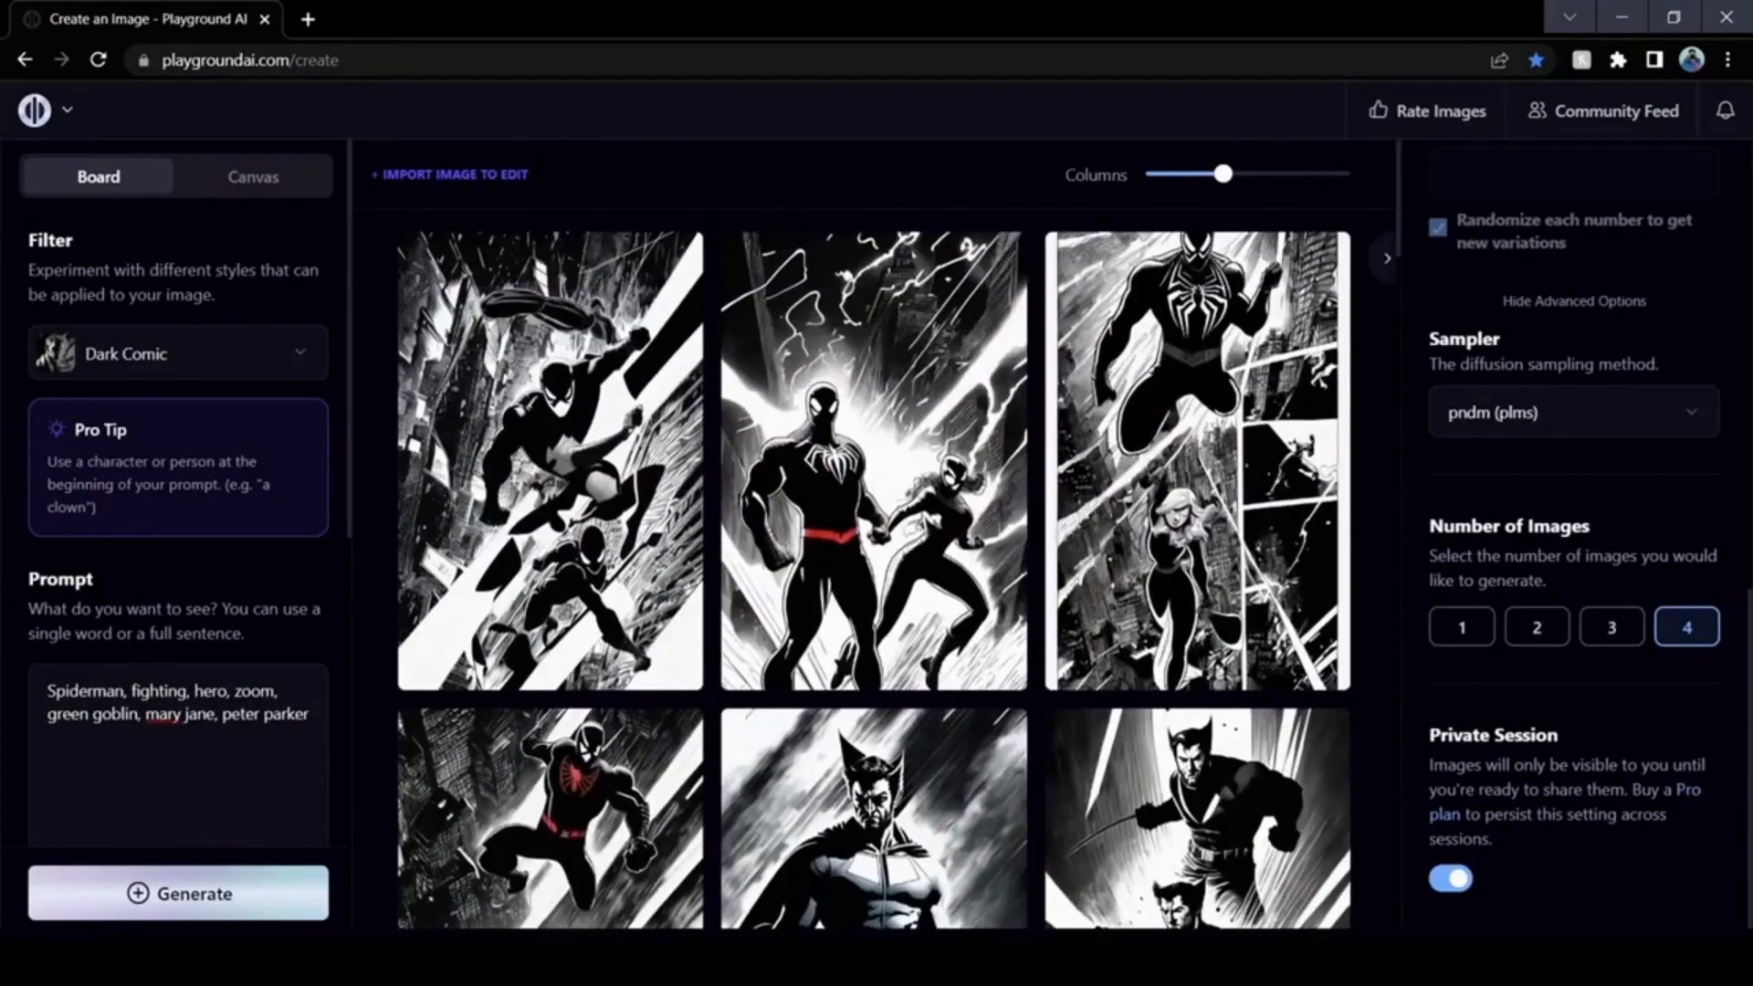
Step: Replace the prompt with "Soldier, fighting, battlefield, death, survivor, lone survivor, guns, trenches, world war 1, destruction, puddles, rain, smoke, painted background, harsh lighting, 50mm," and generate images
drag(309, 715, 47, 691)
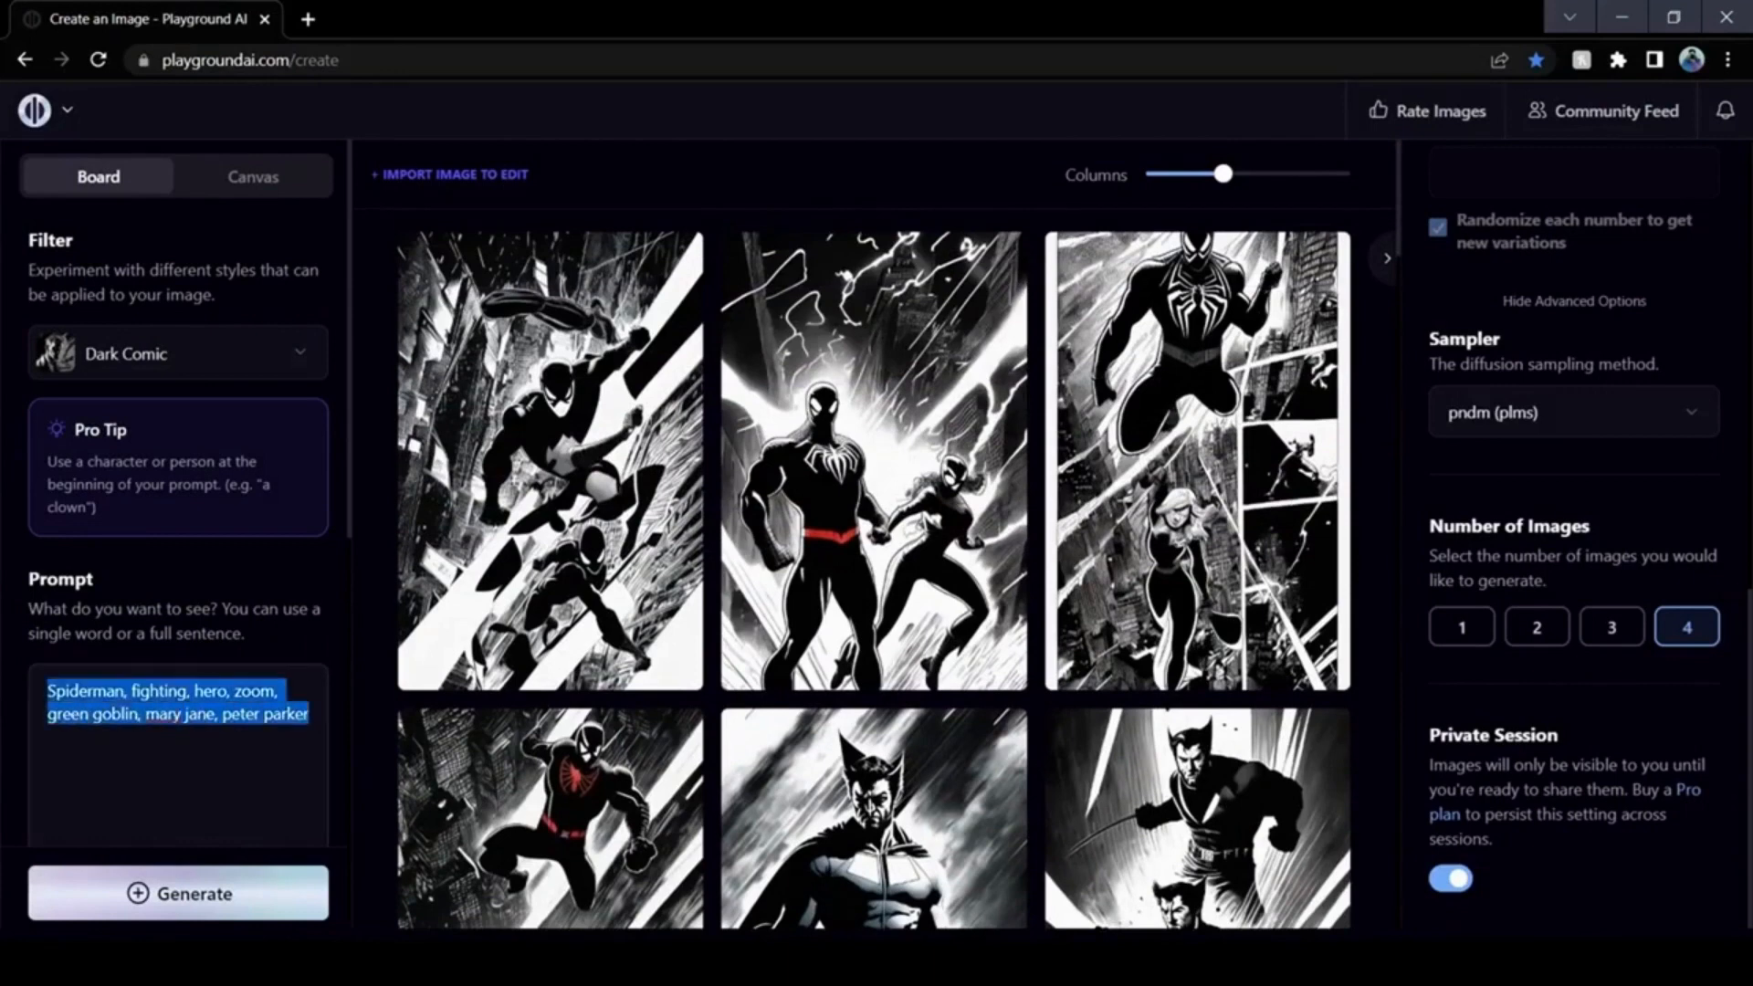
key(ctrl+v)
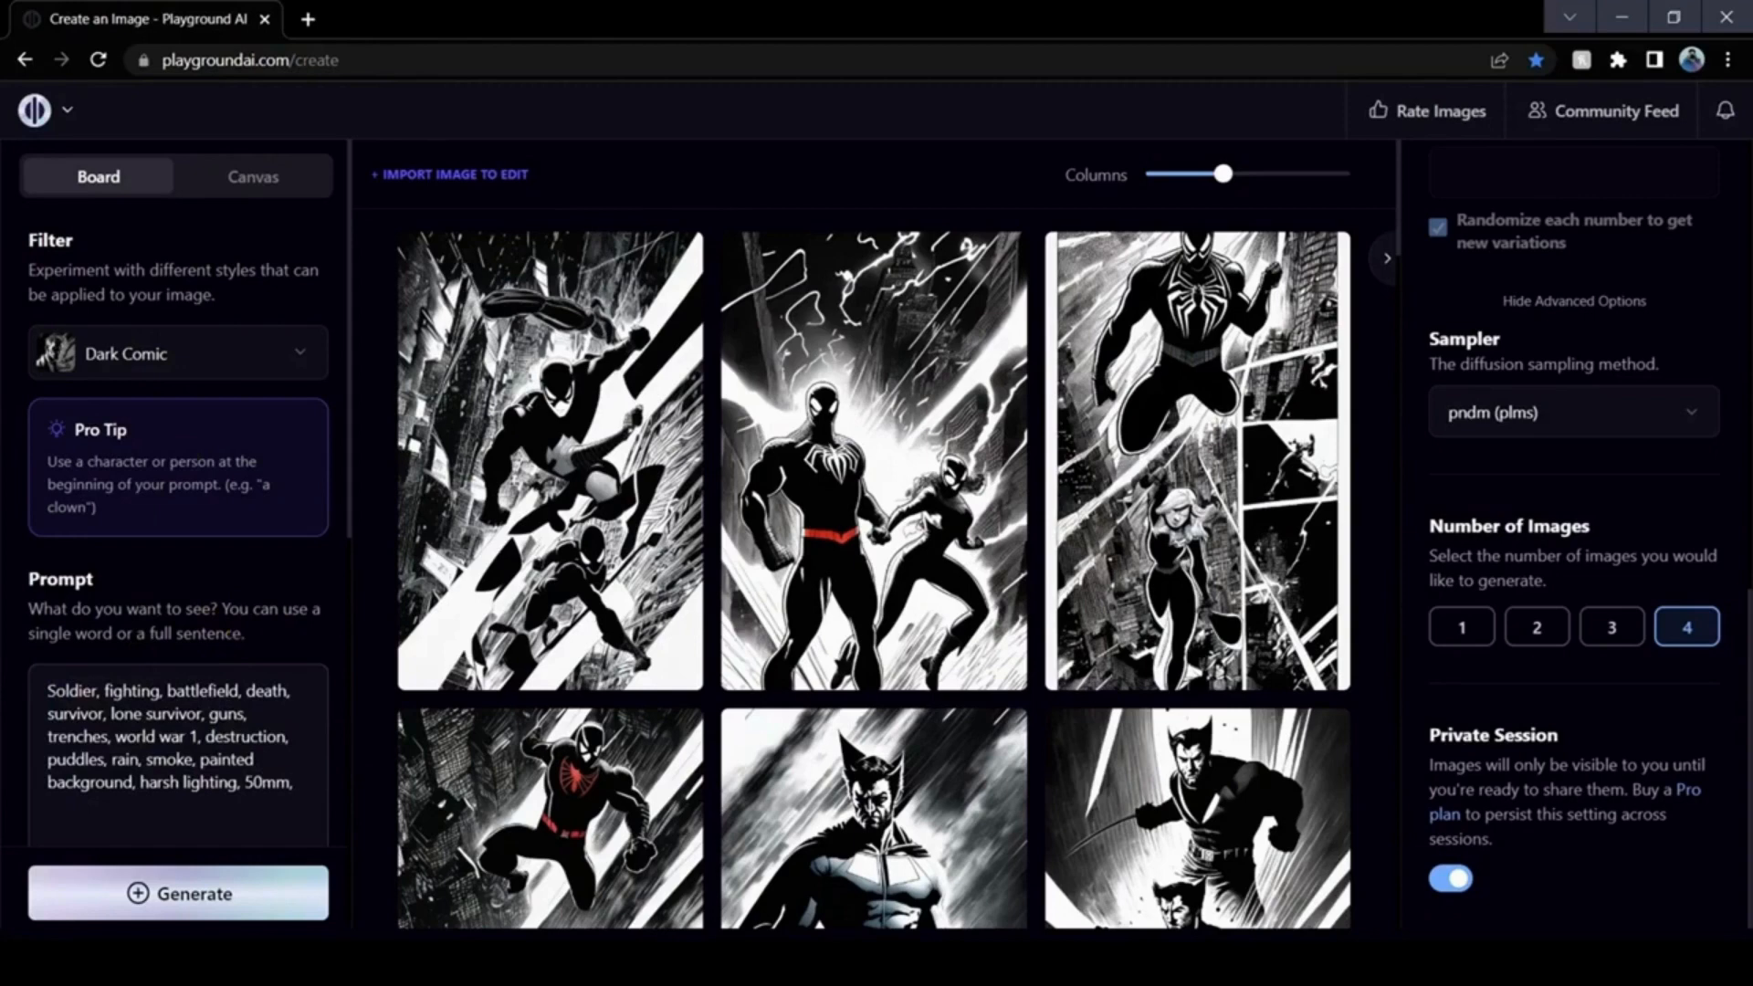
key(ctrl+a)
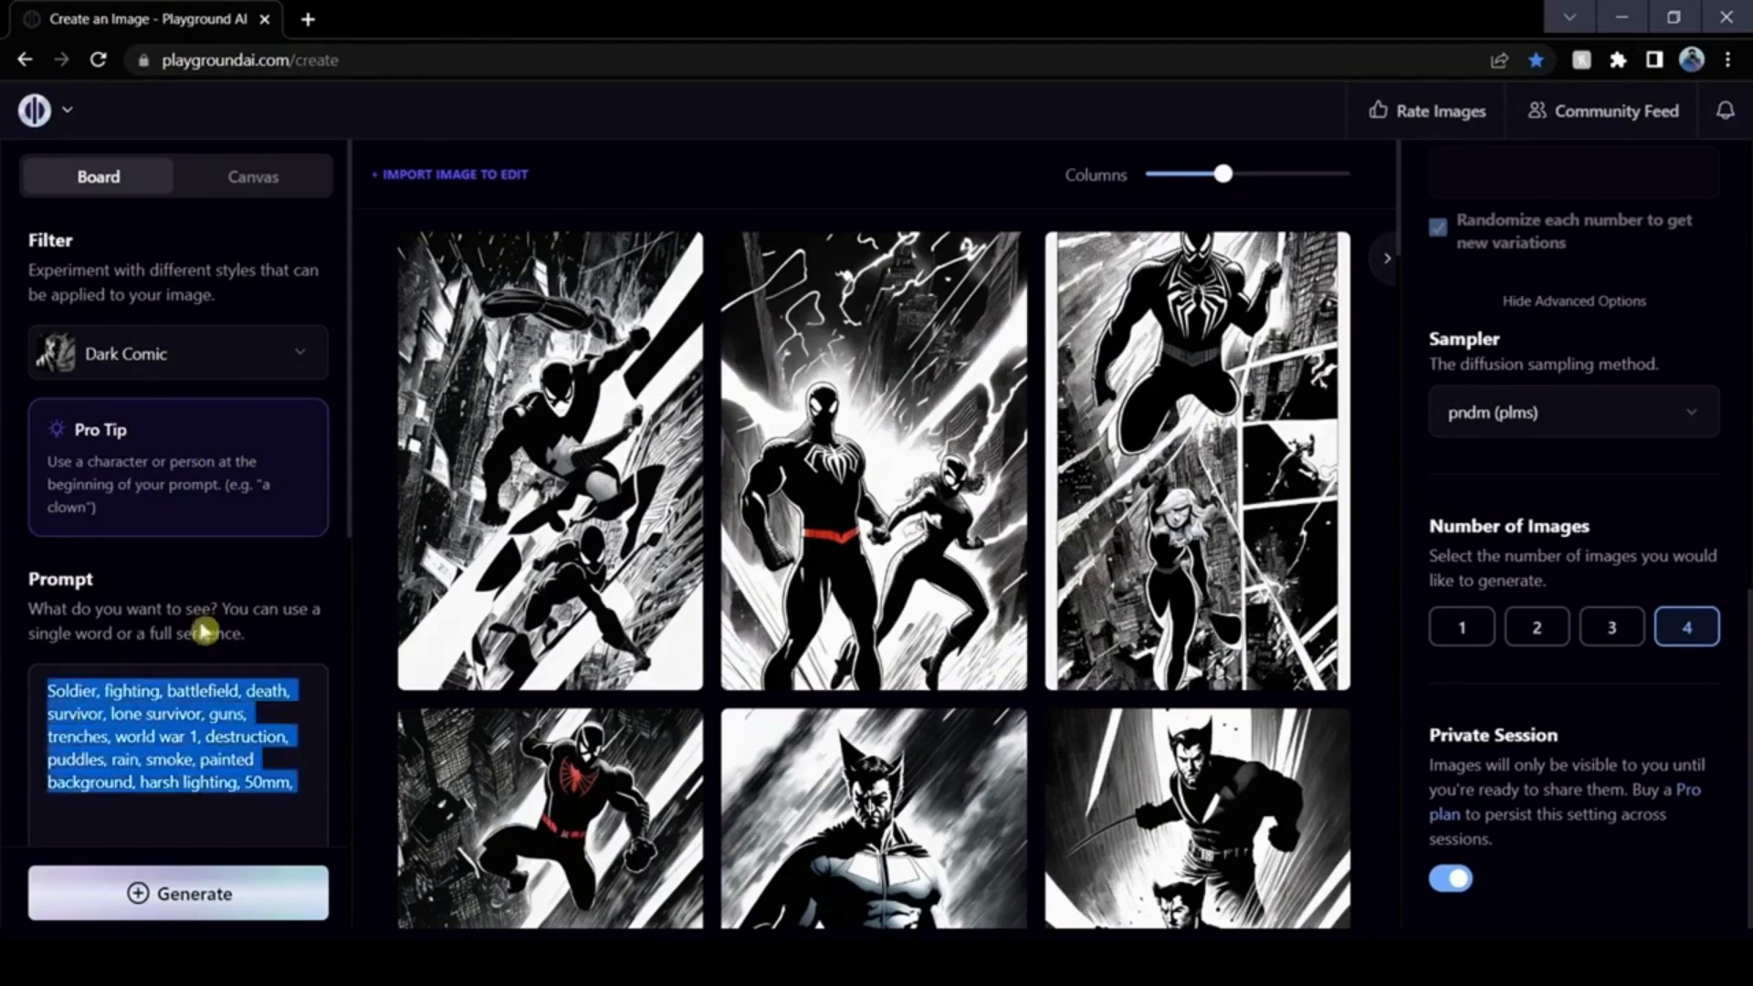
click(292, 736)
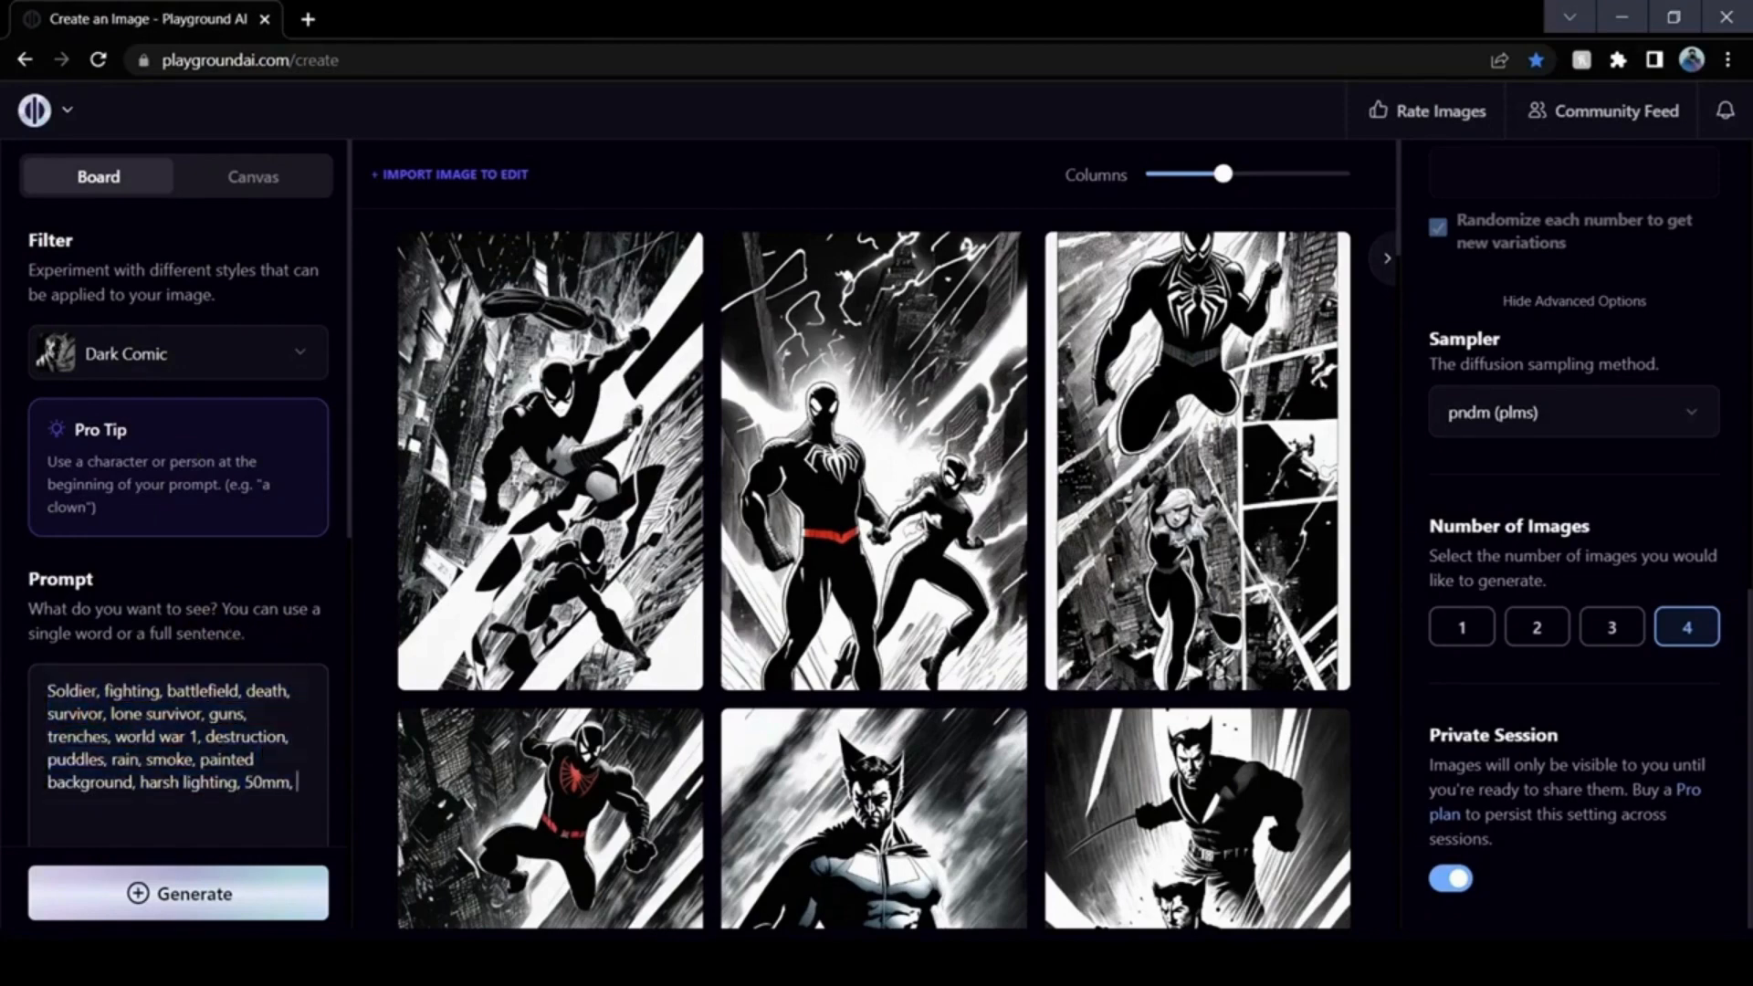
key(Return)
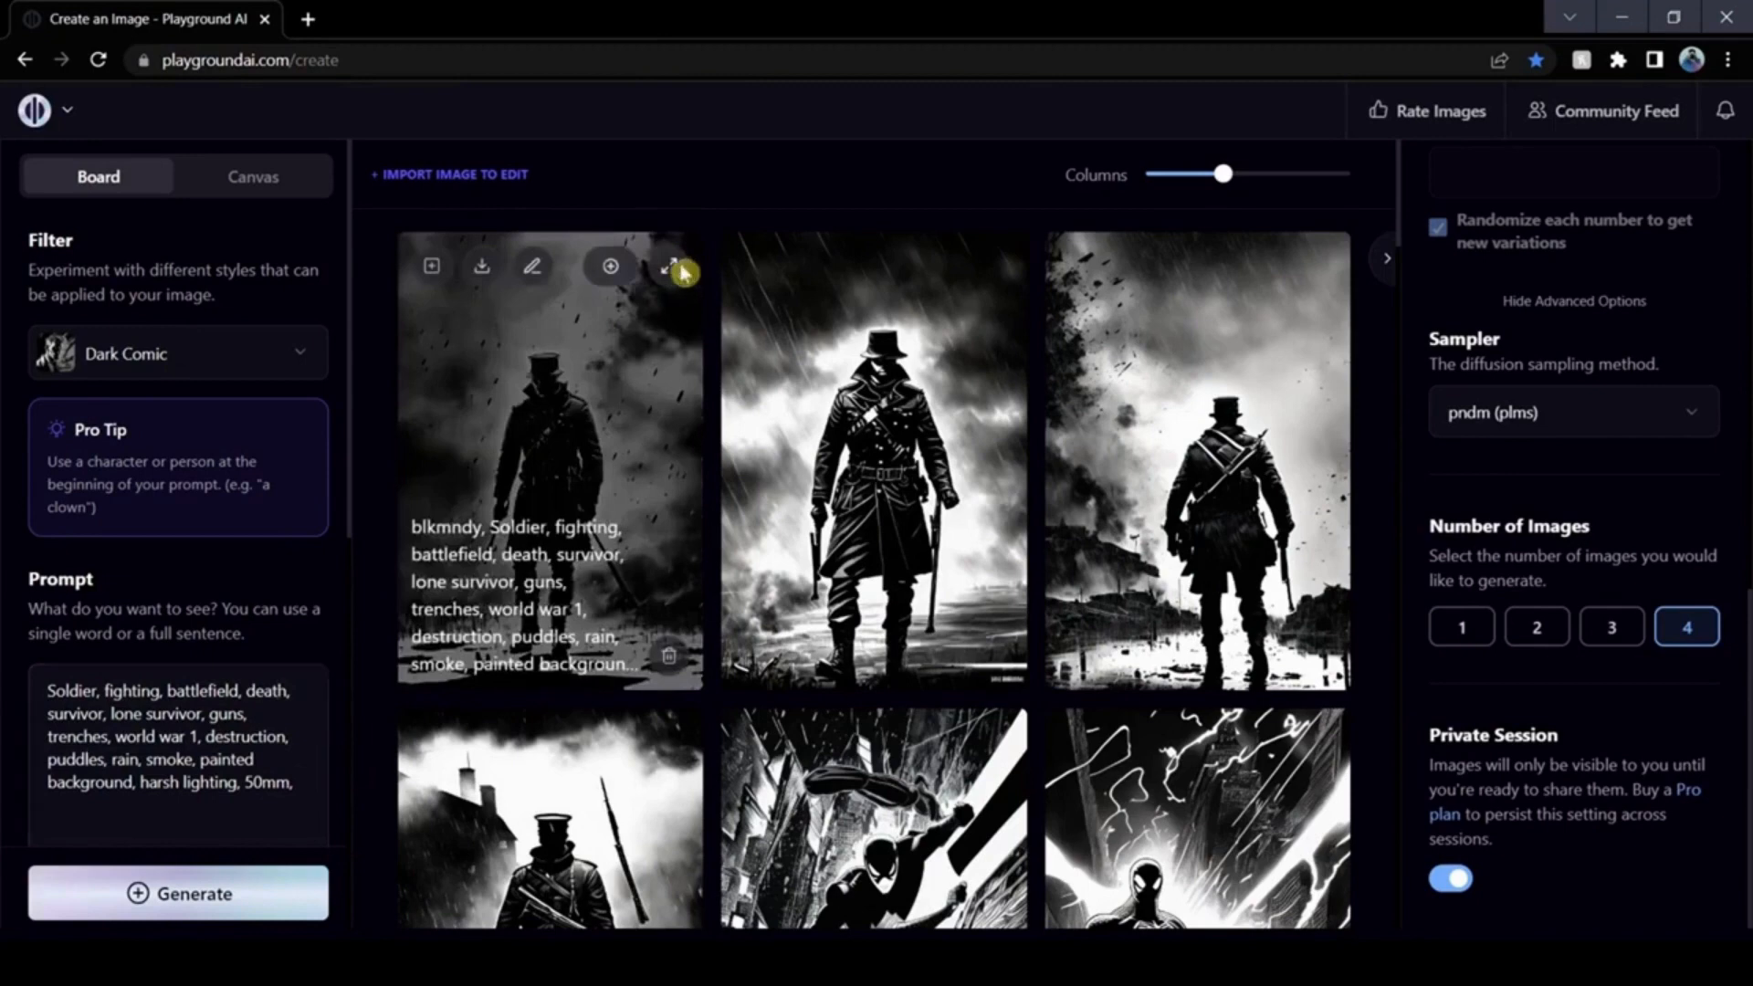
Step: Examine enlarged previews of the four new lone soldier images on the board
click(676, 268)
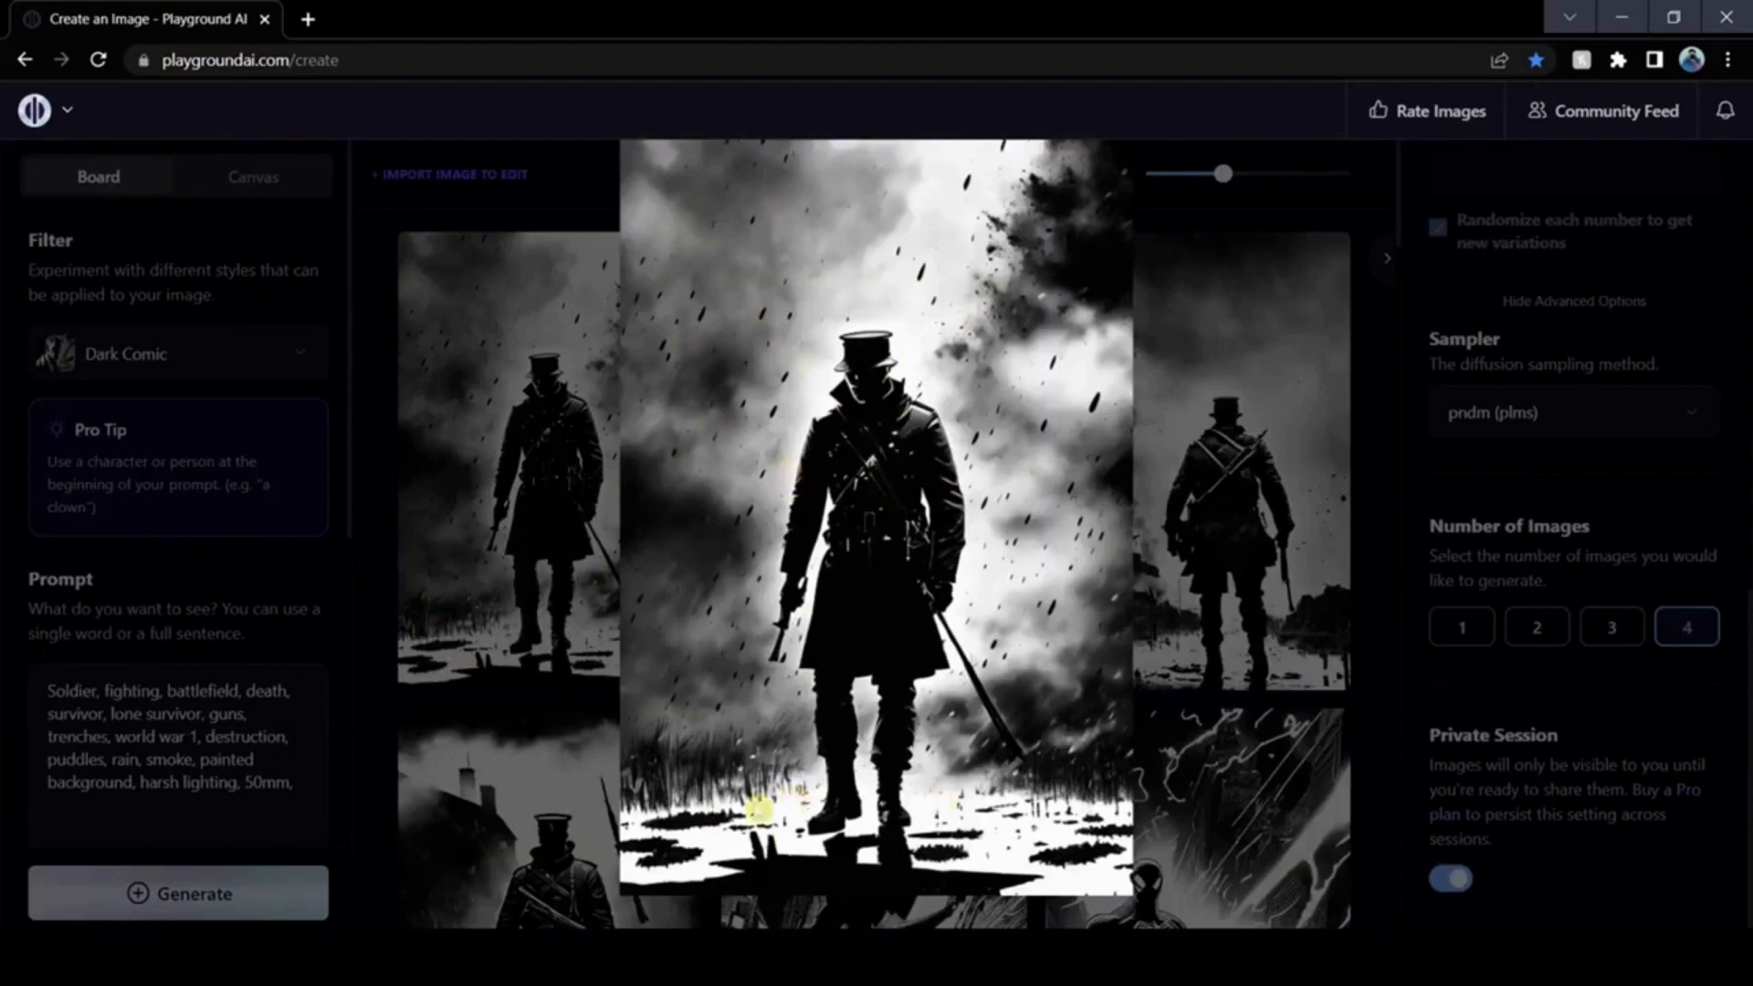
click(1404, 457)
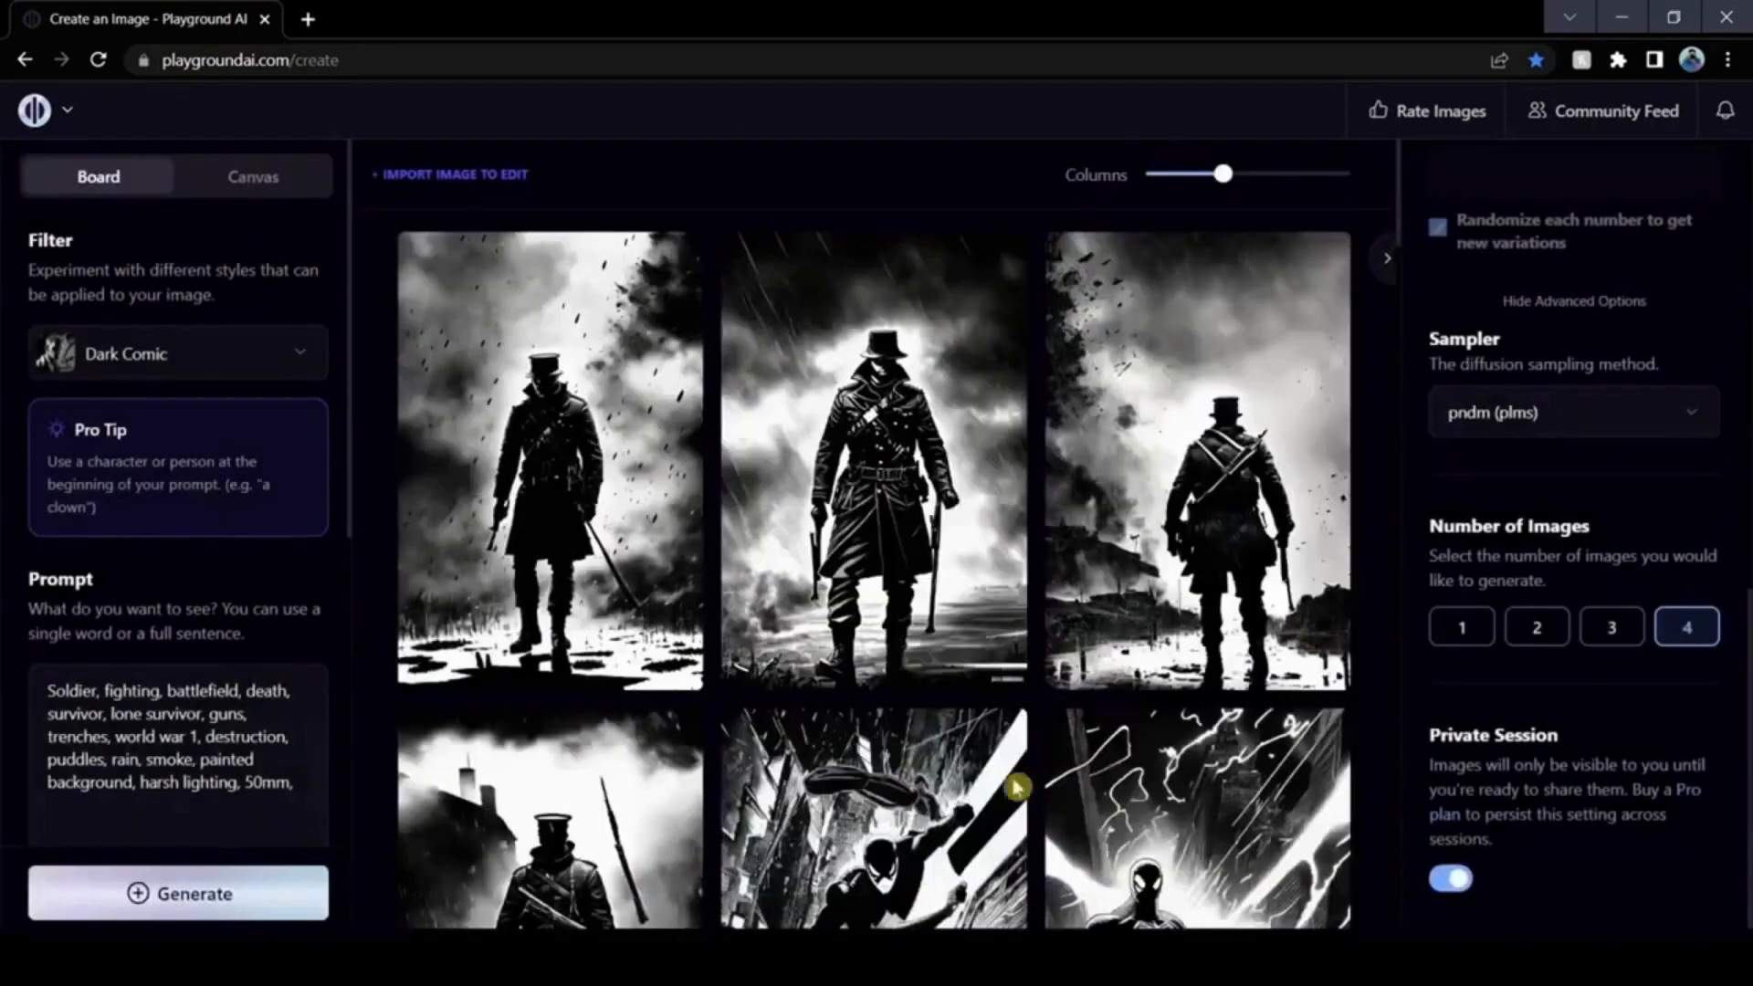
click(990, 274)
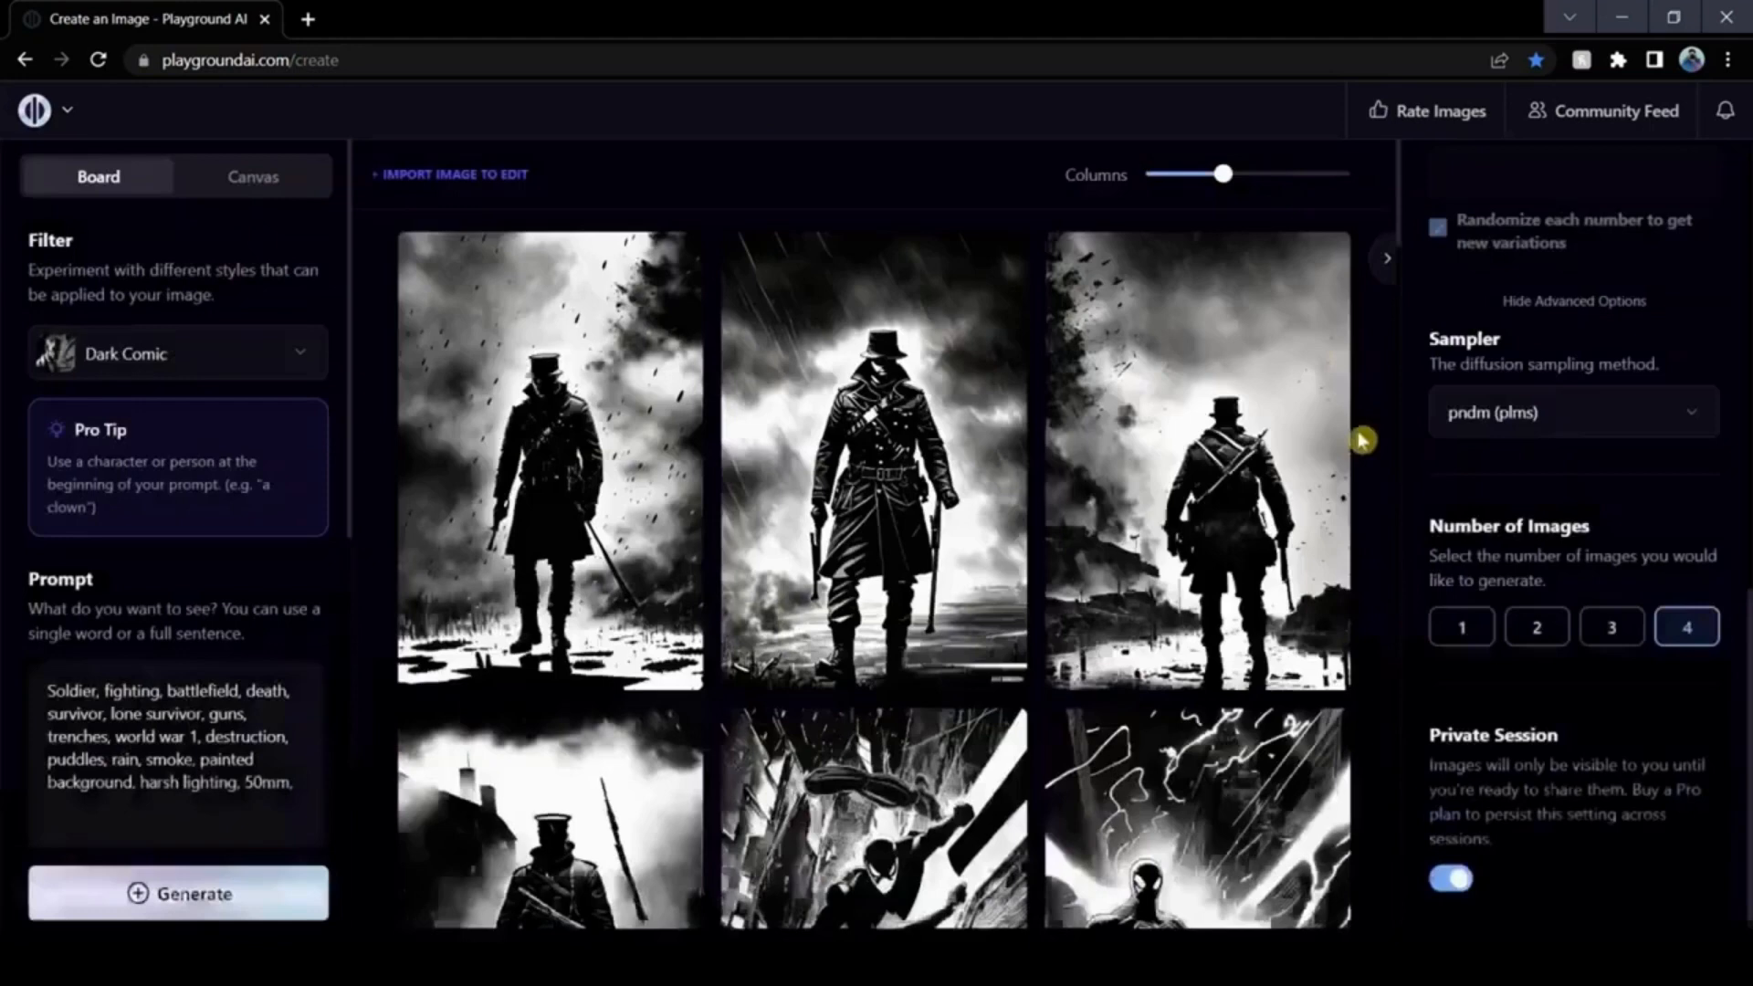
click(1370, 526)
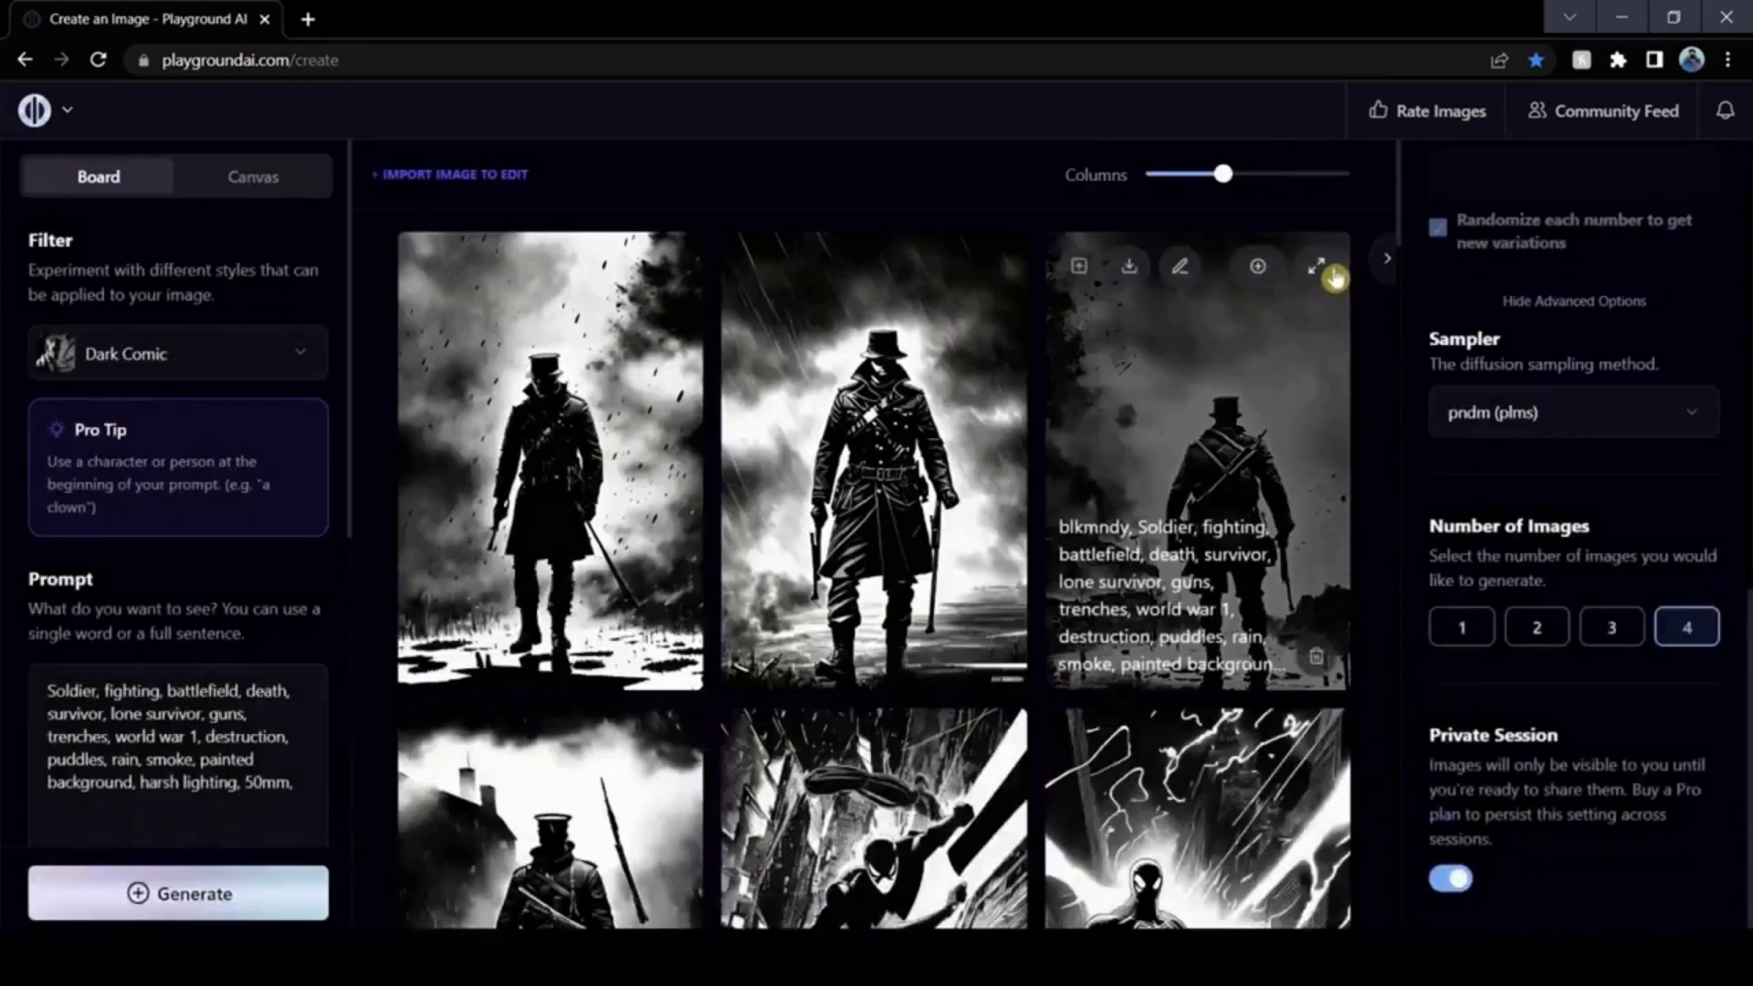
click(1326, 271)
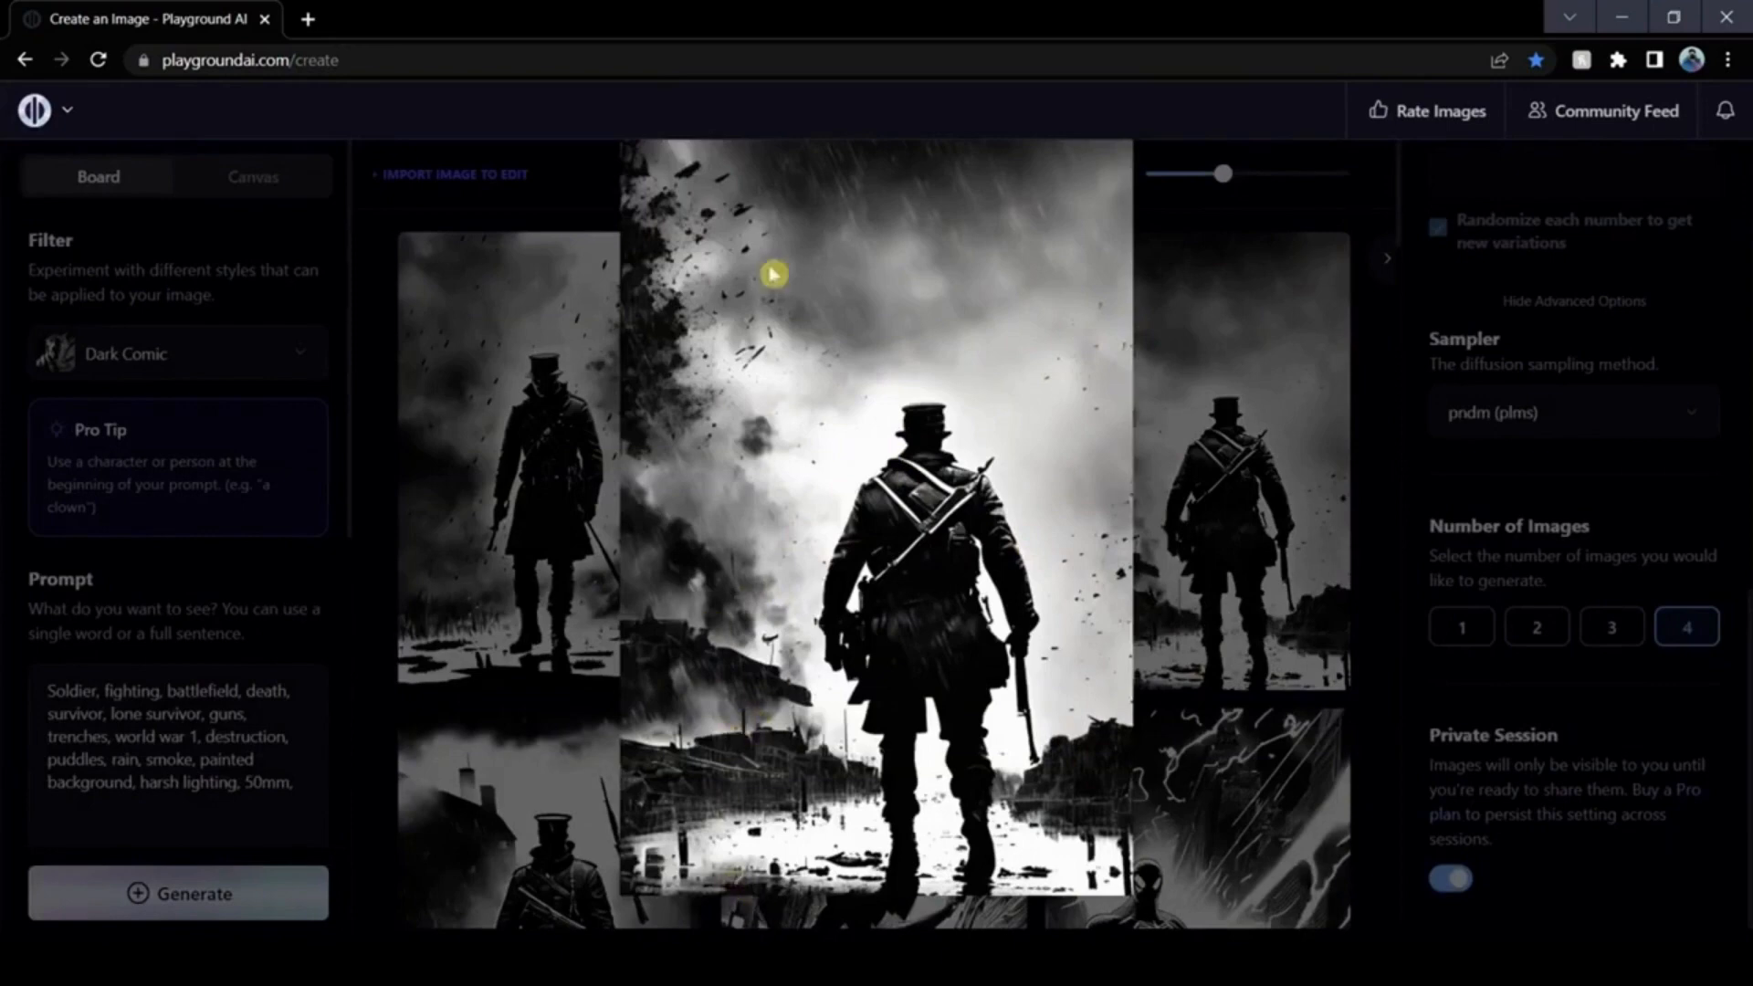
click(1290, 489)
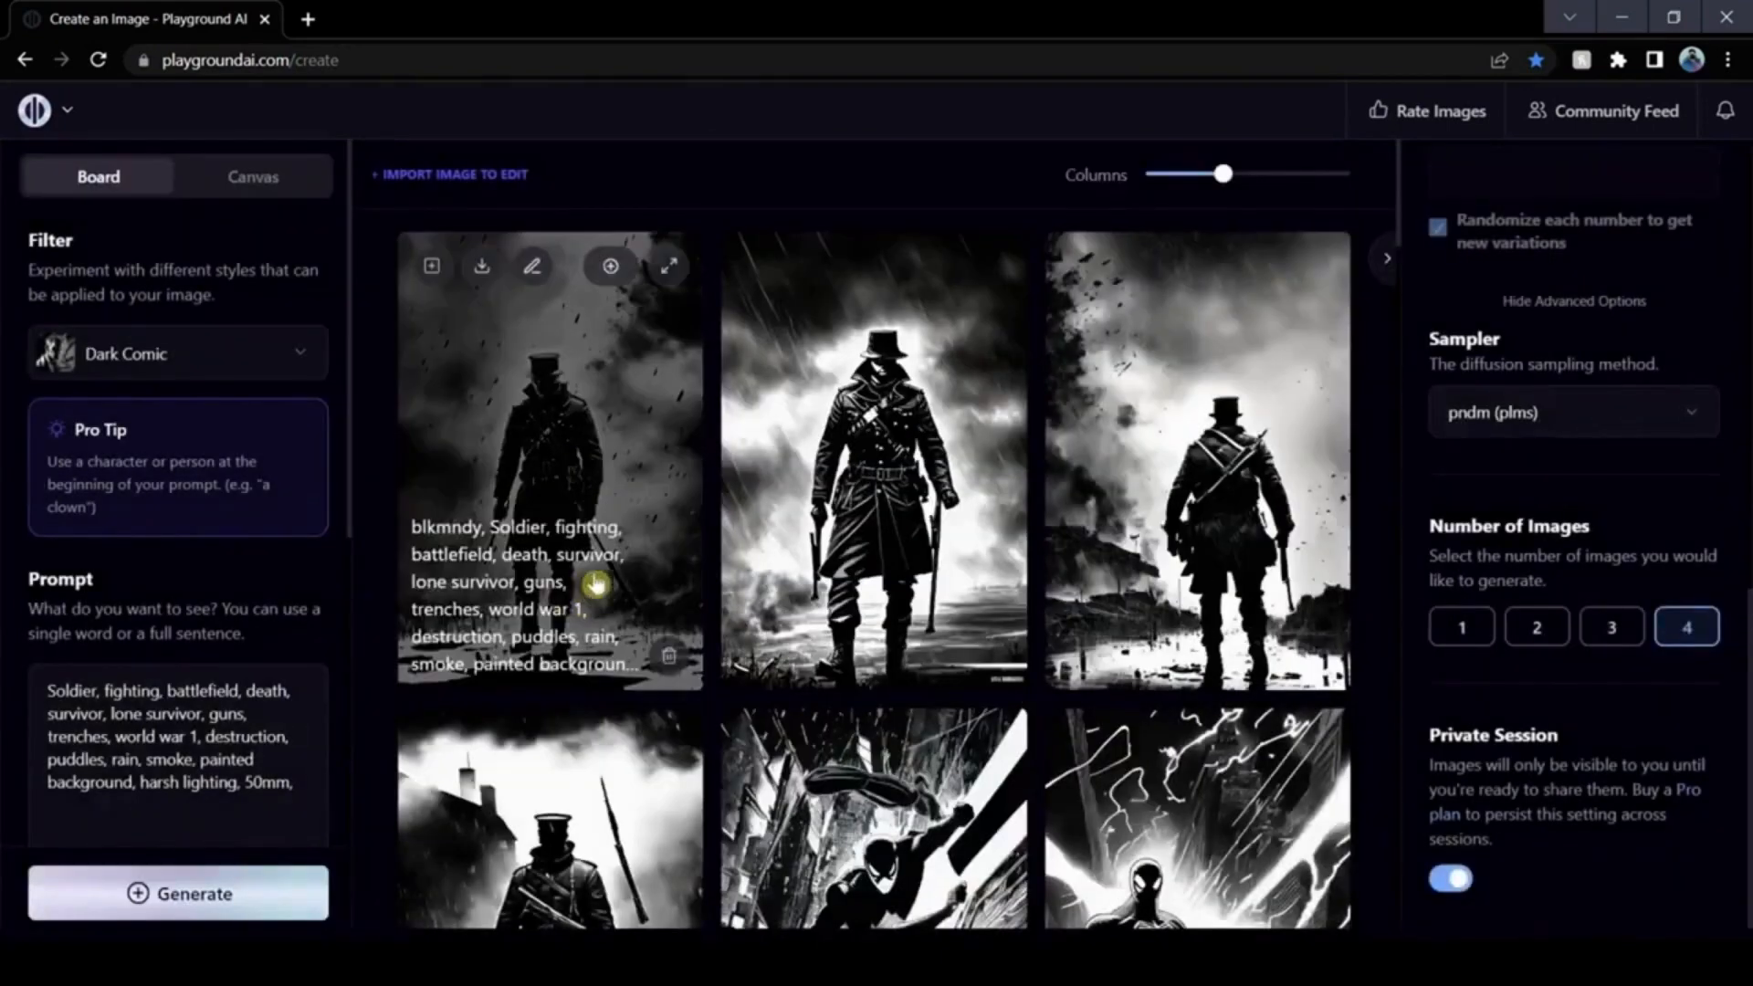
click(670, 744)
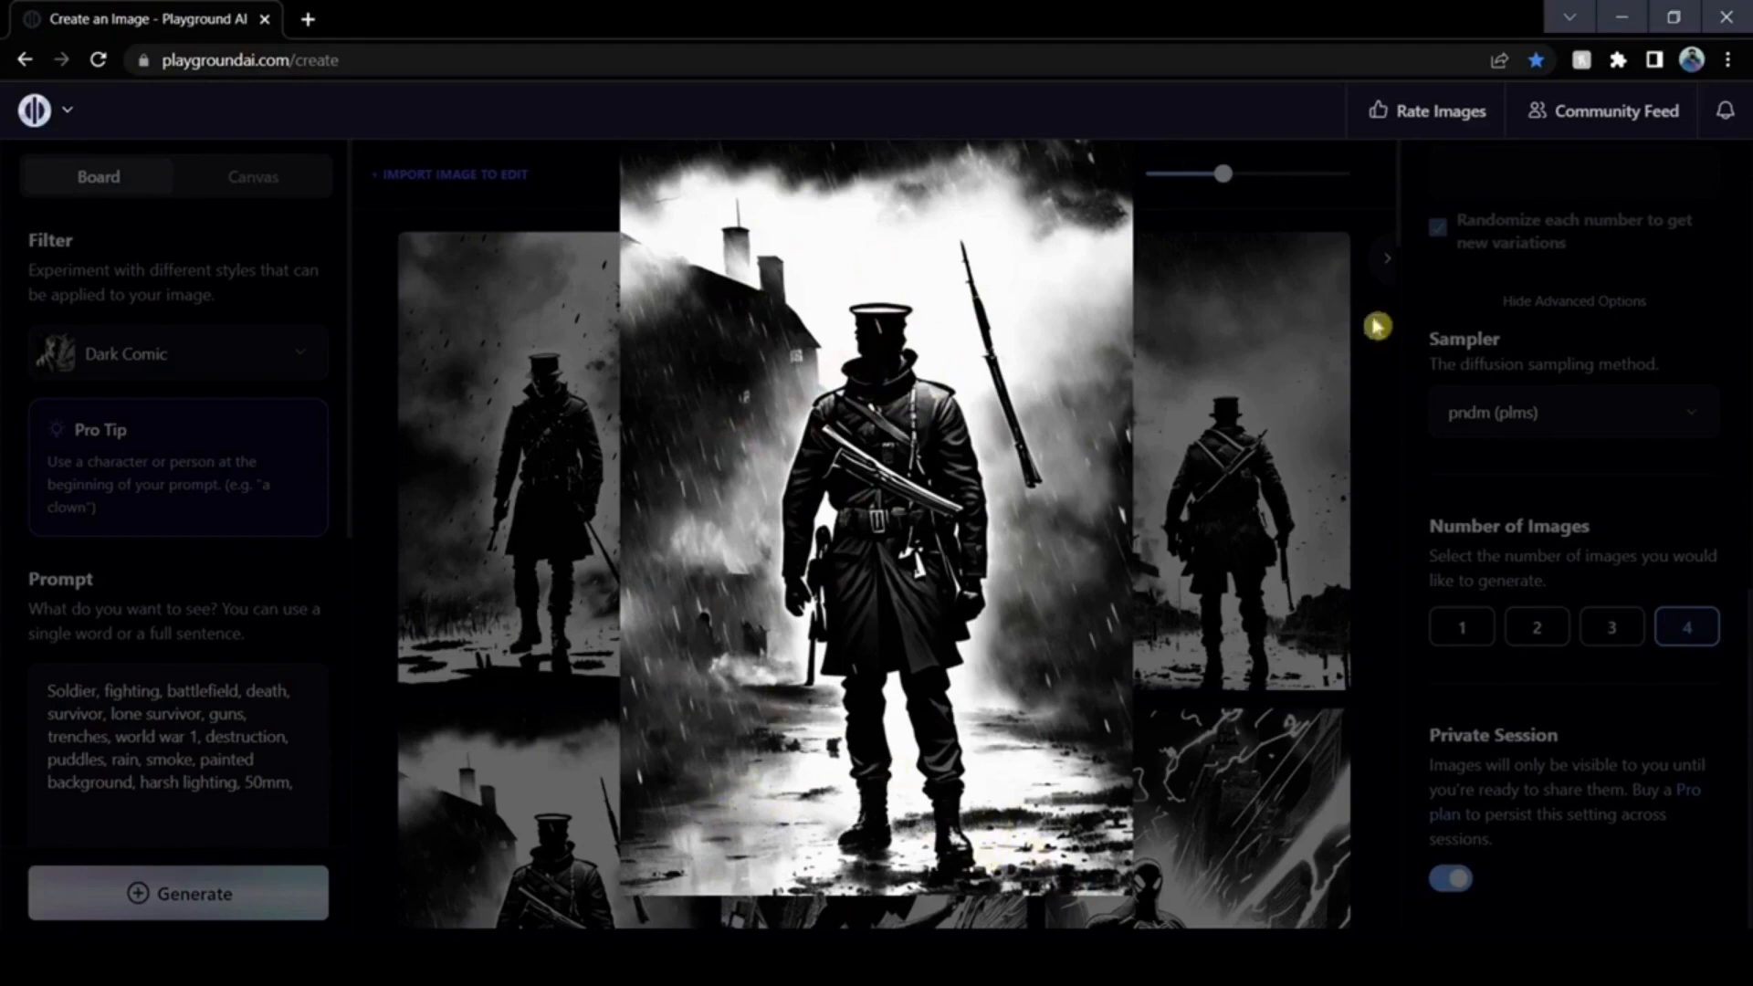
click(1376, 373)
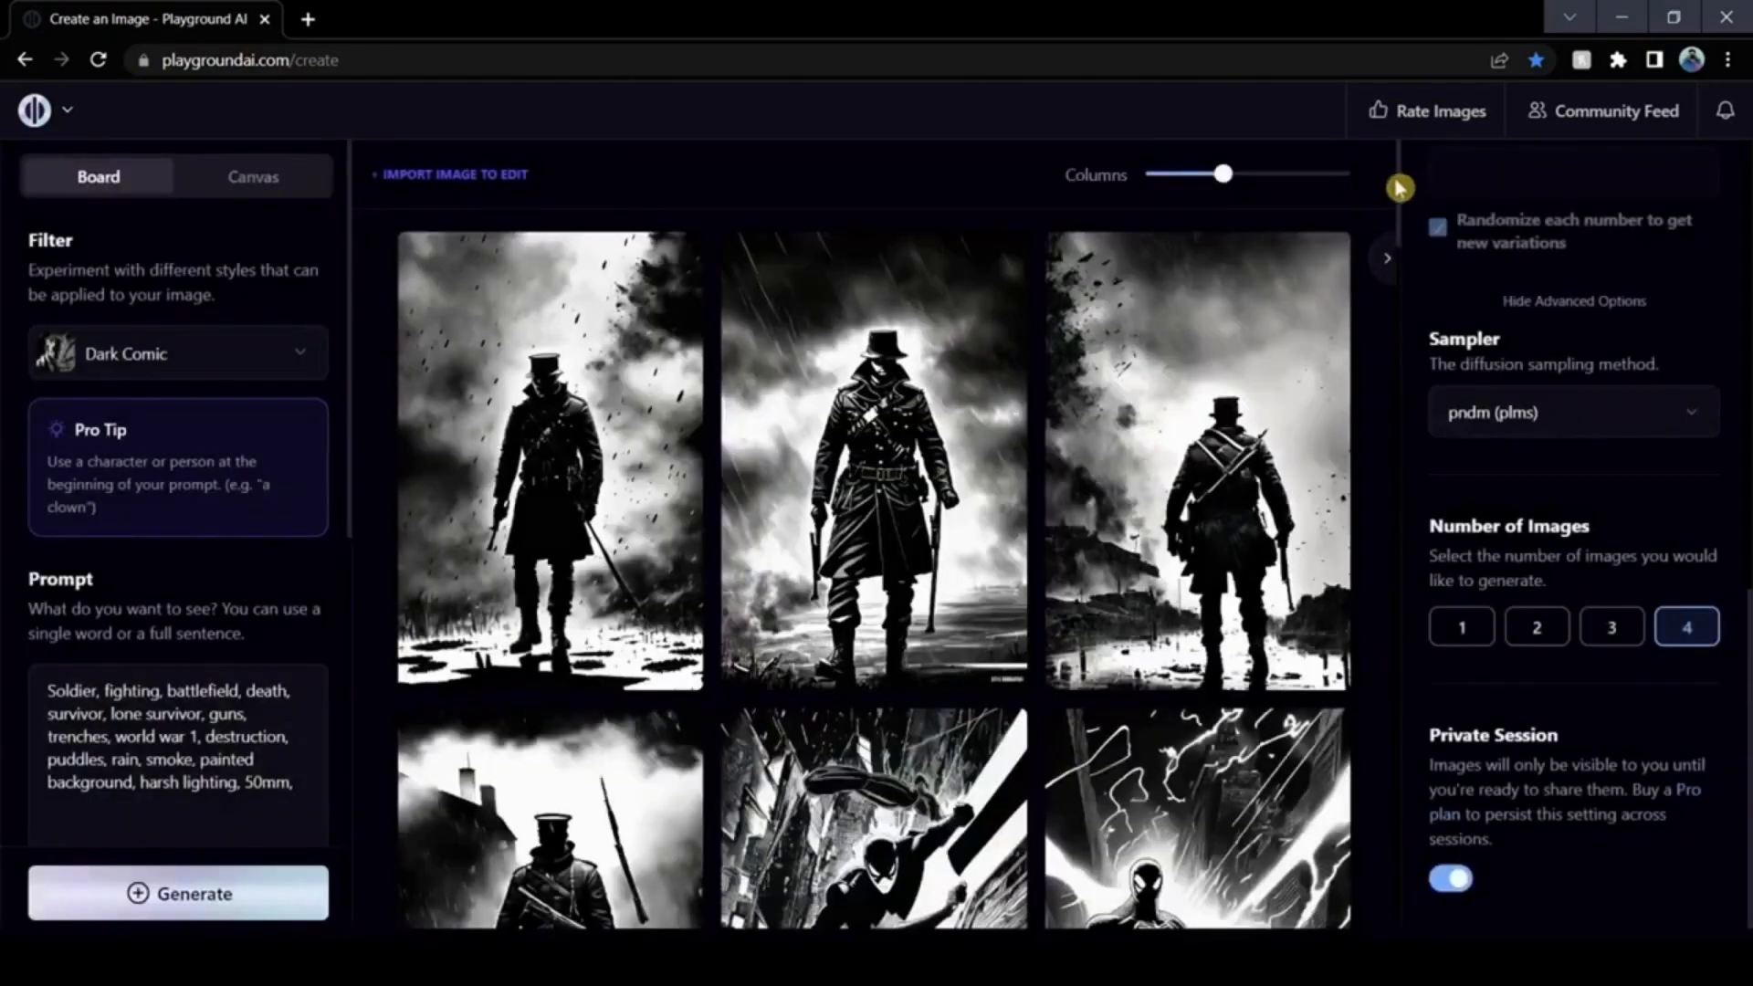
Step: Extend the soldier prompt with "tanks, other soldiers, platoon, general, commander, enemy forces" and generate four more images
mouse_move(1404, 183)
mouse_down()
mouse_move(1405, 261)
mouse_move(1397, 164)
mouse_up()
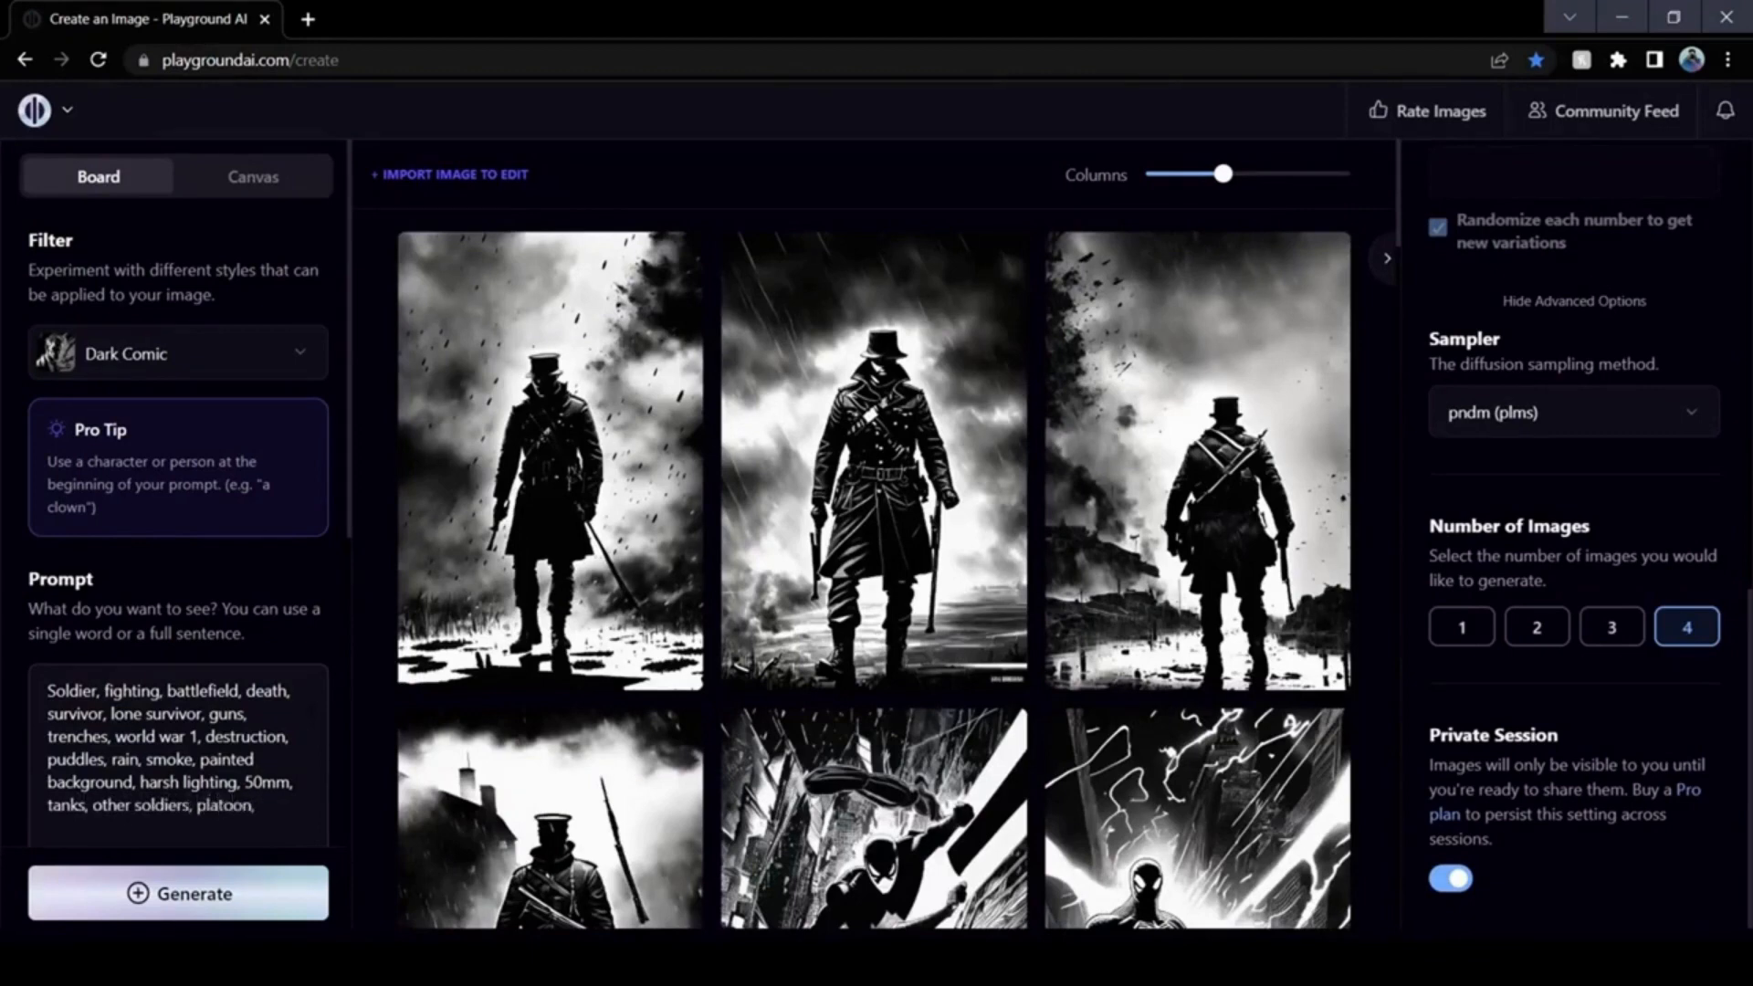
text(l, commander, enemy forces)
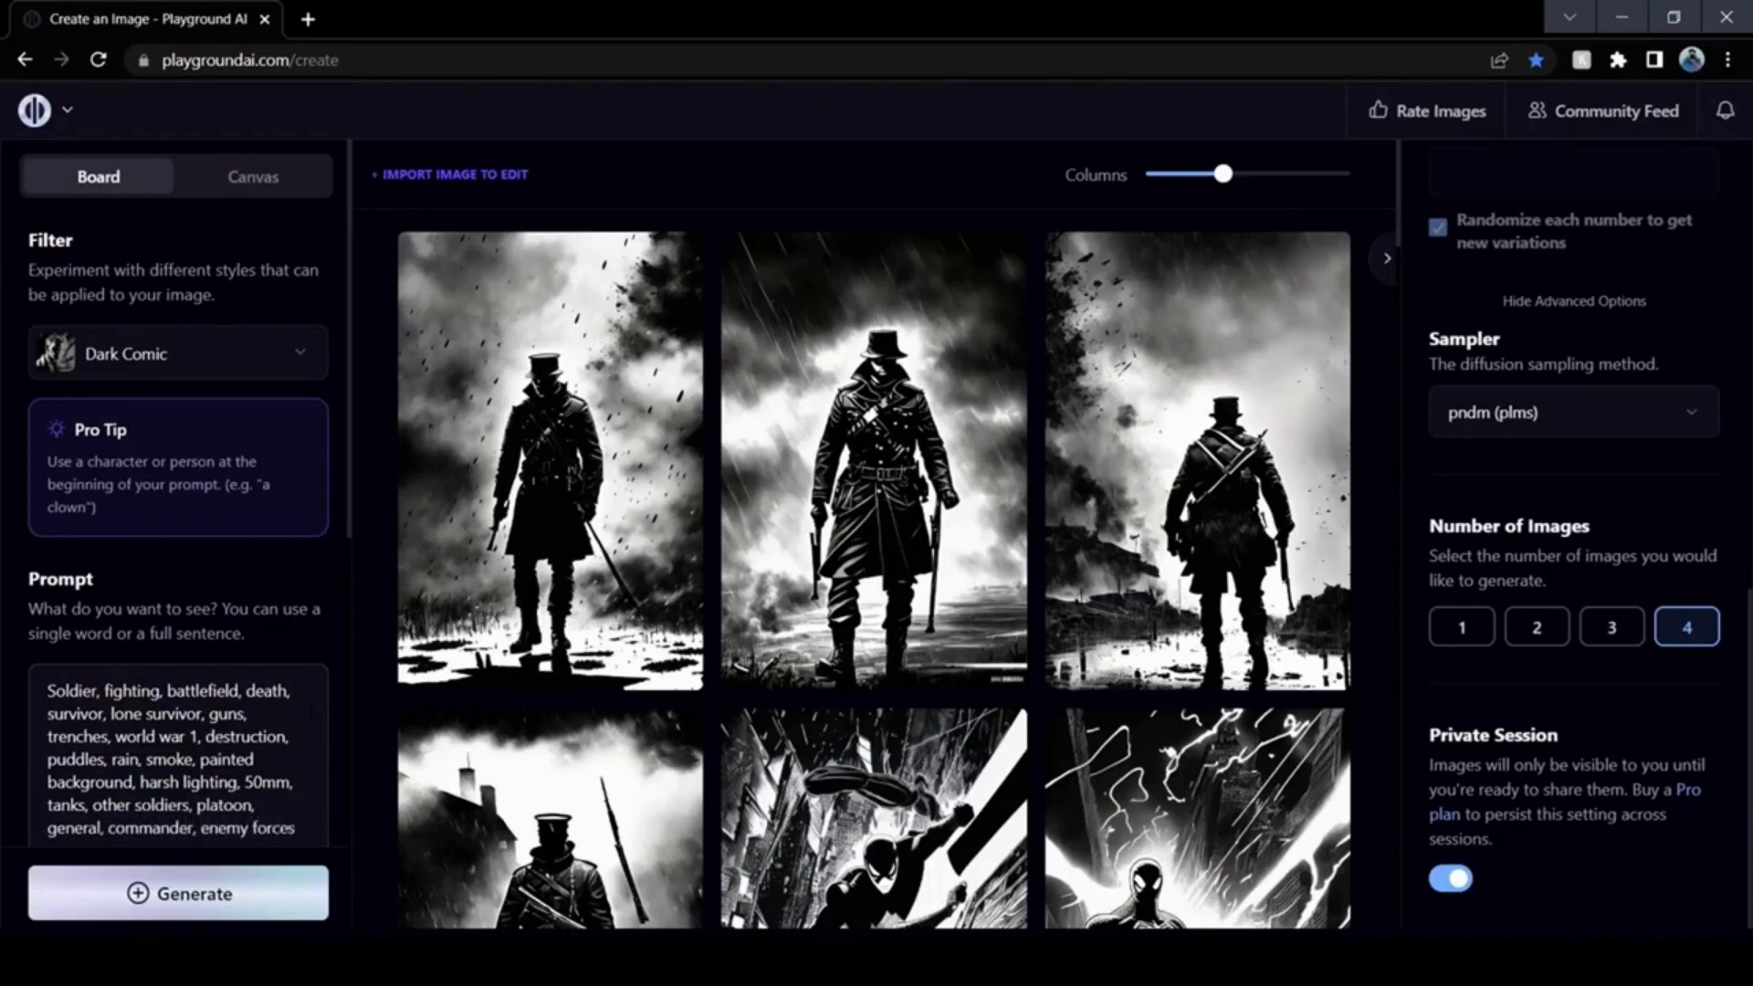
key(Return)
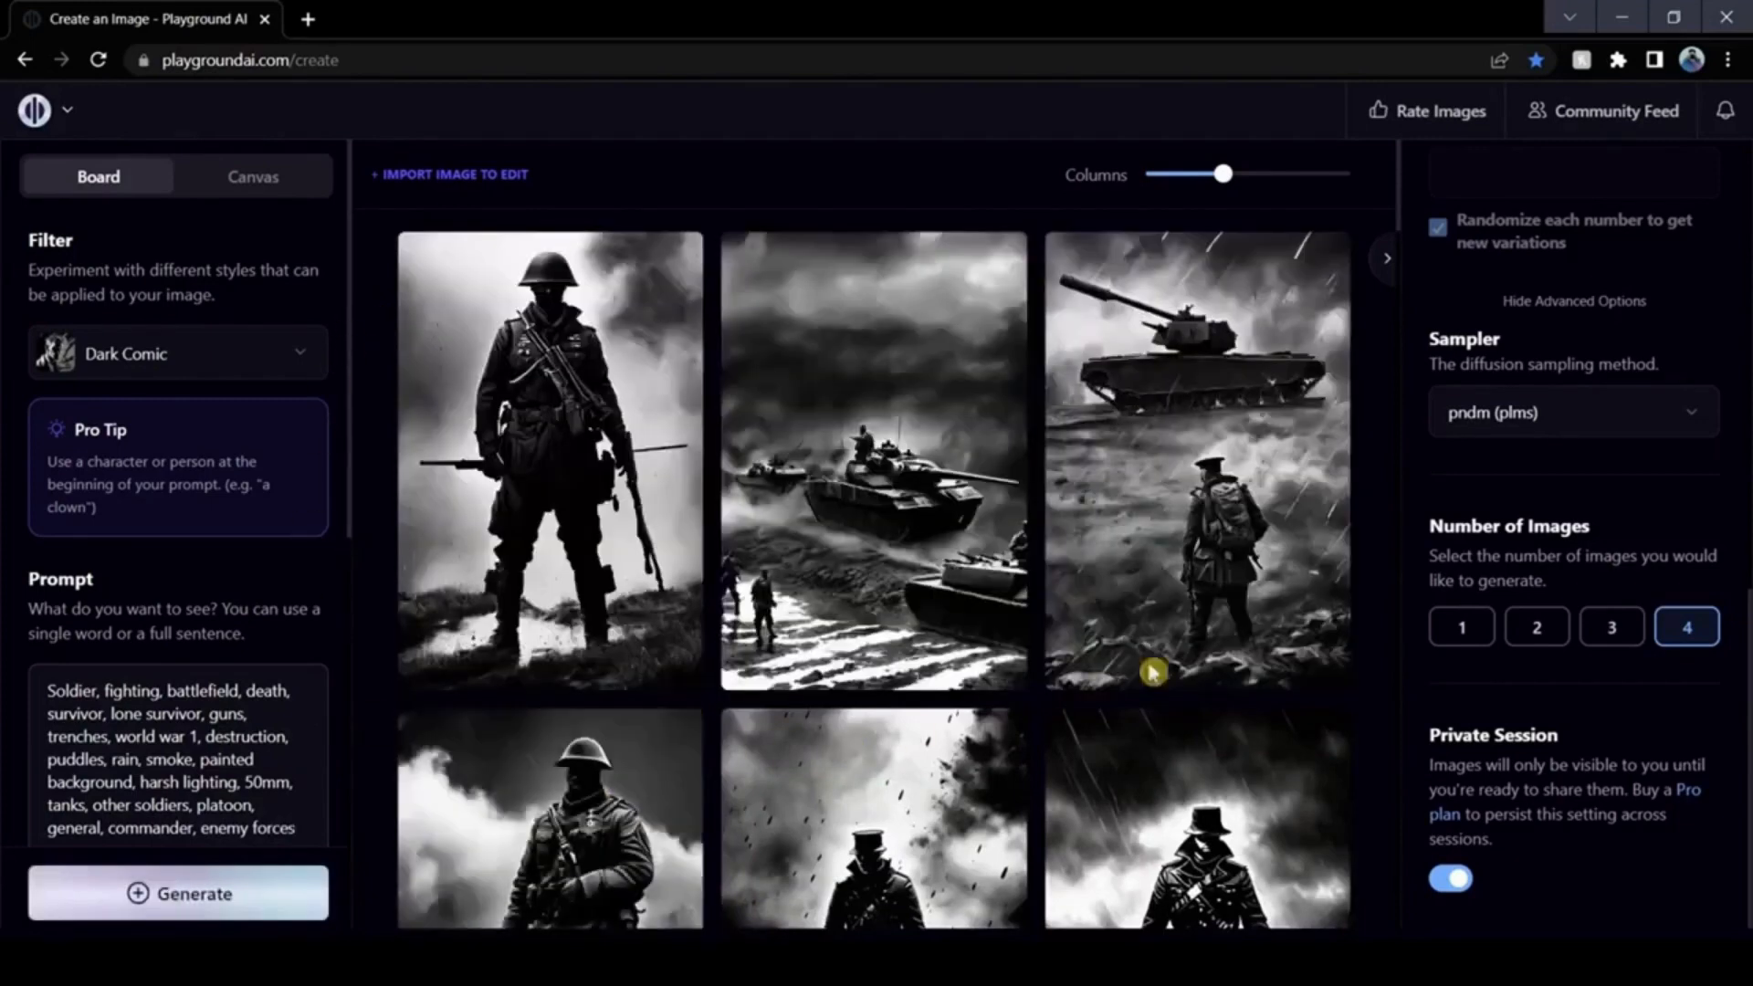
Step: Compare the new soldier images with the earlier set on the board and view the earlier sword-carrying soldier among puddles enlarged
scroll(1154, 672, down, 5)
scroll(730, 639, down, 3)
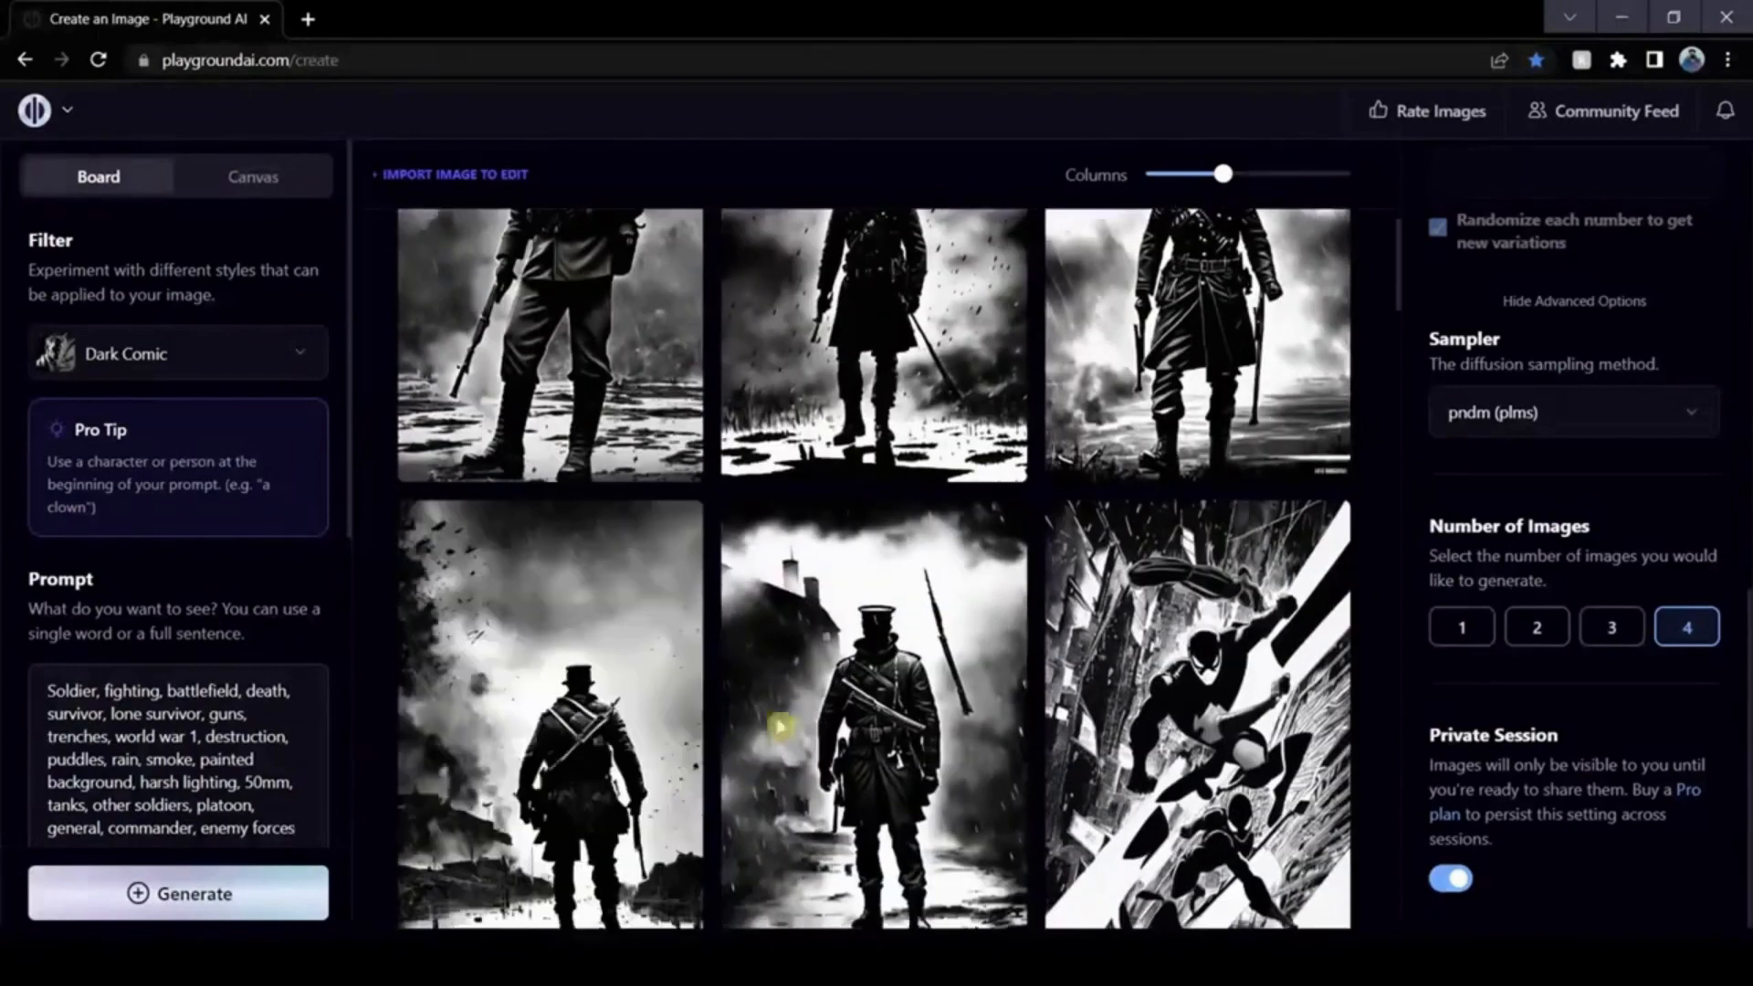
scroll(694, 628, up, 3)
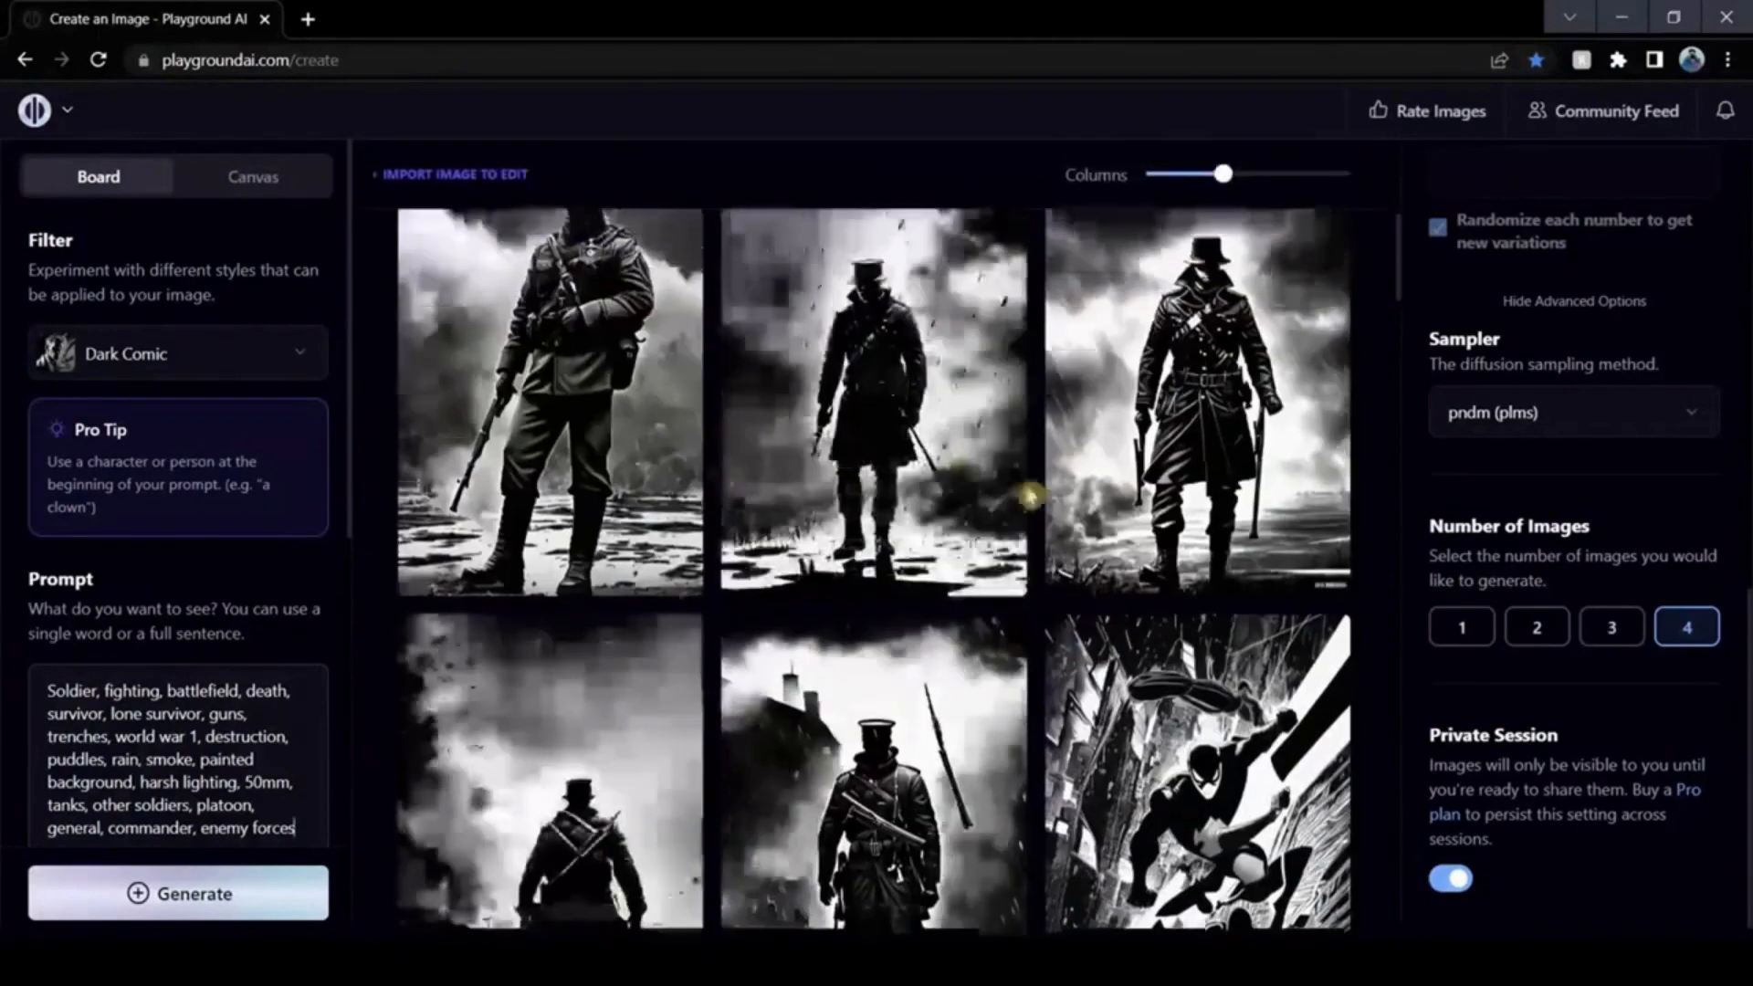
scroll(912, 615, down, 3)
scroll(927, 533, up, 5)
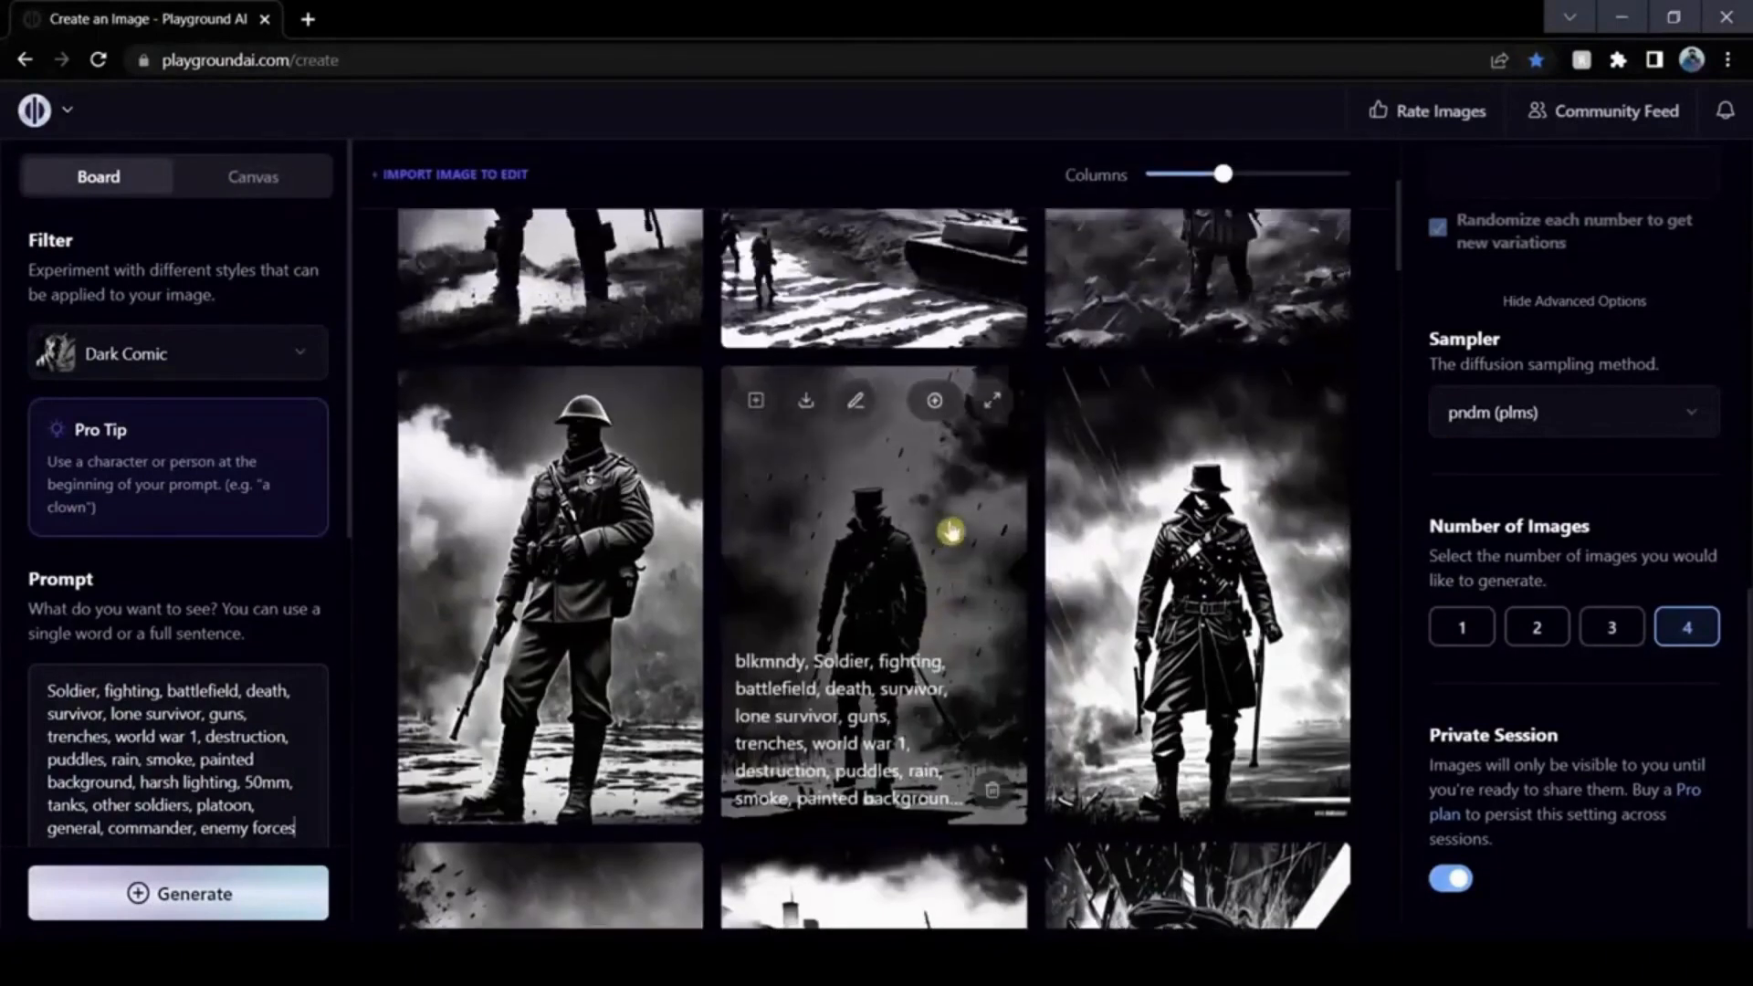
click(991, 400)
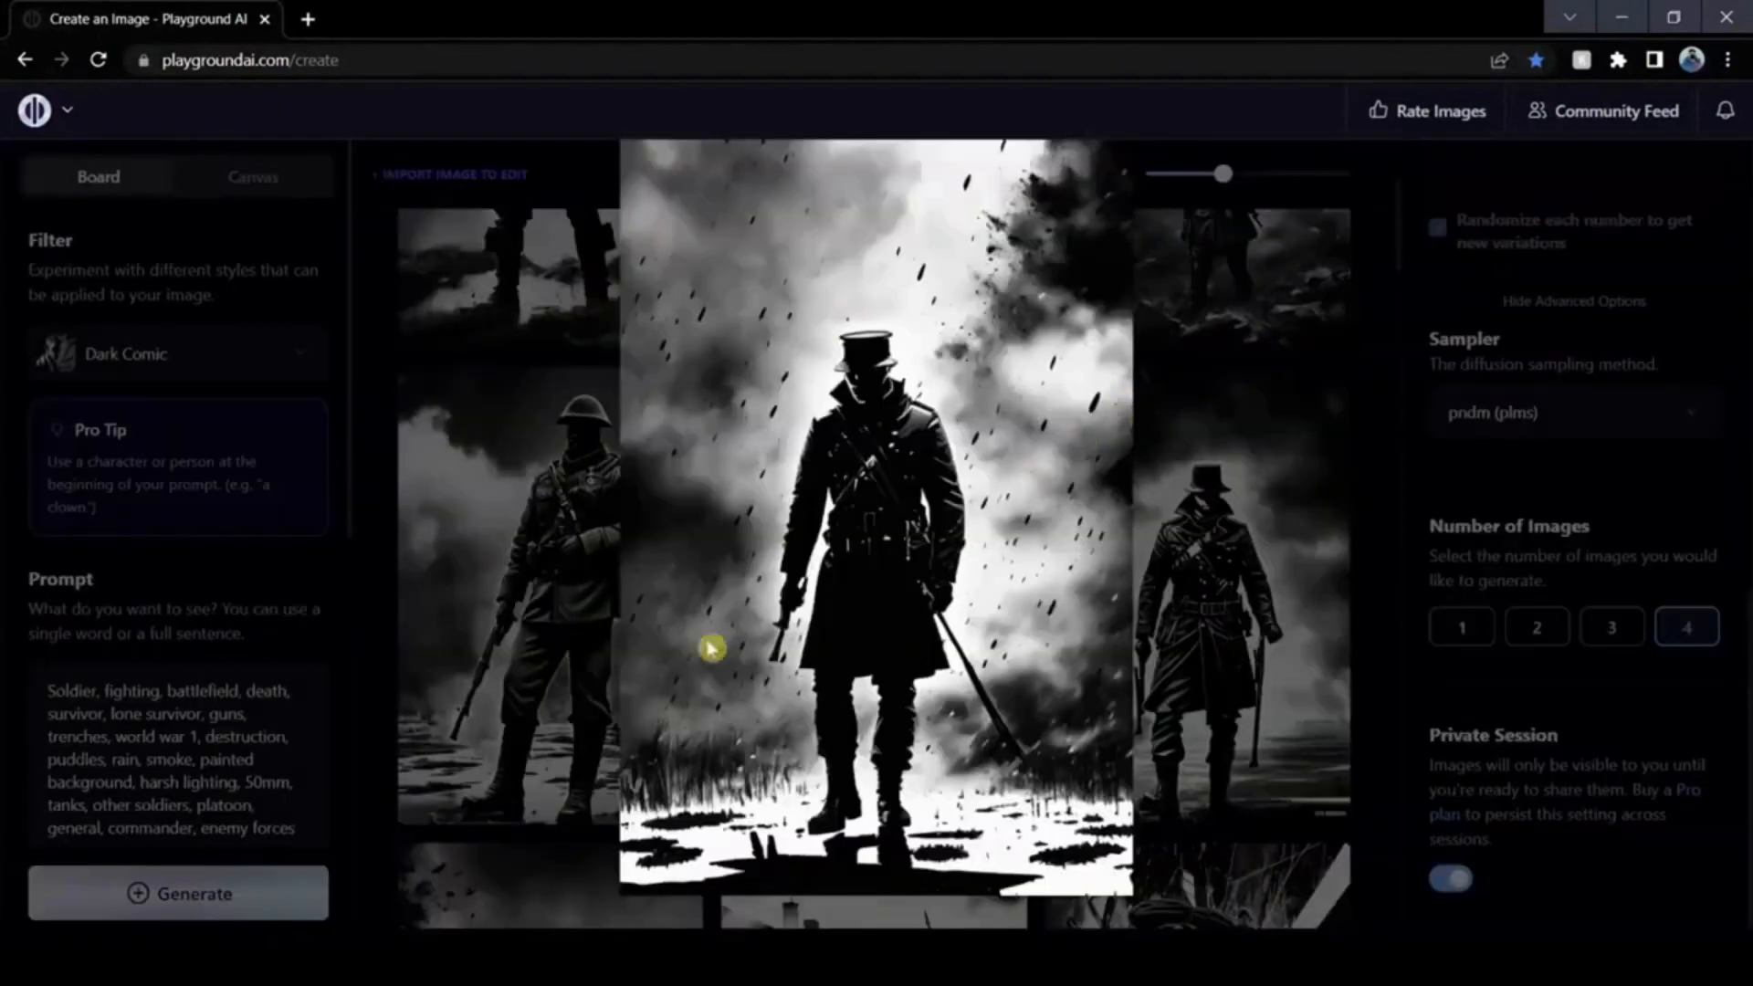
click(1385, 493)
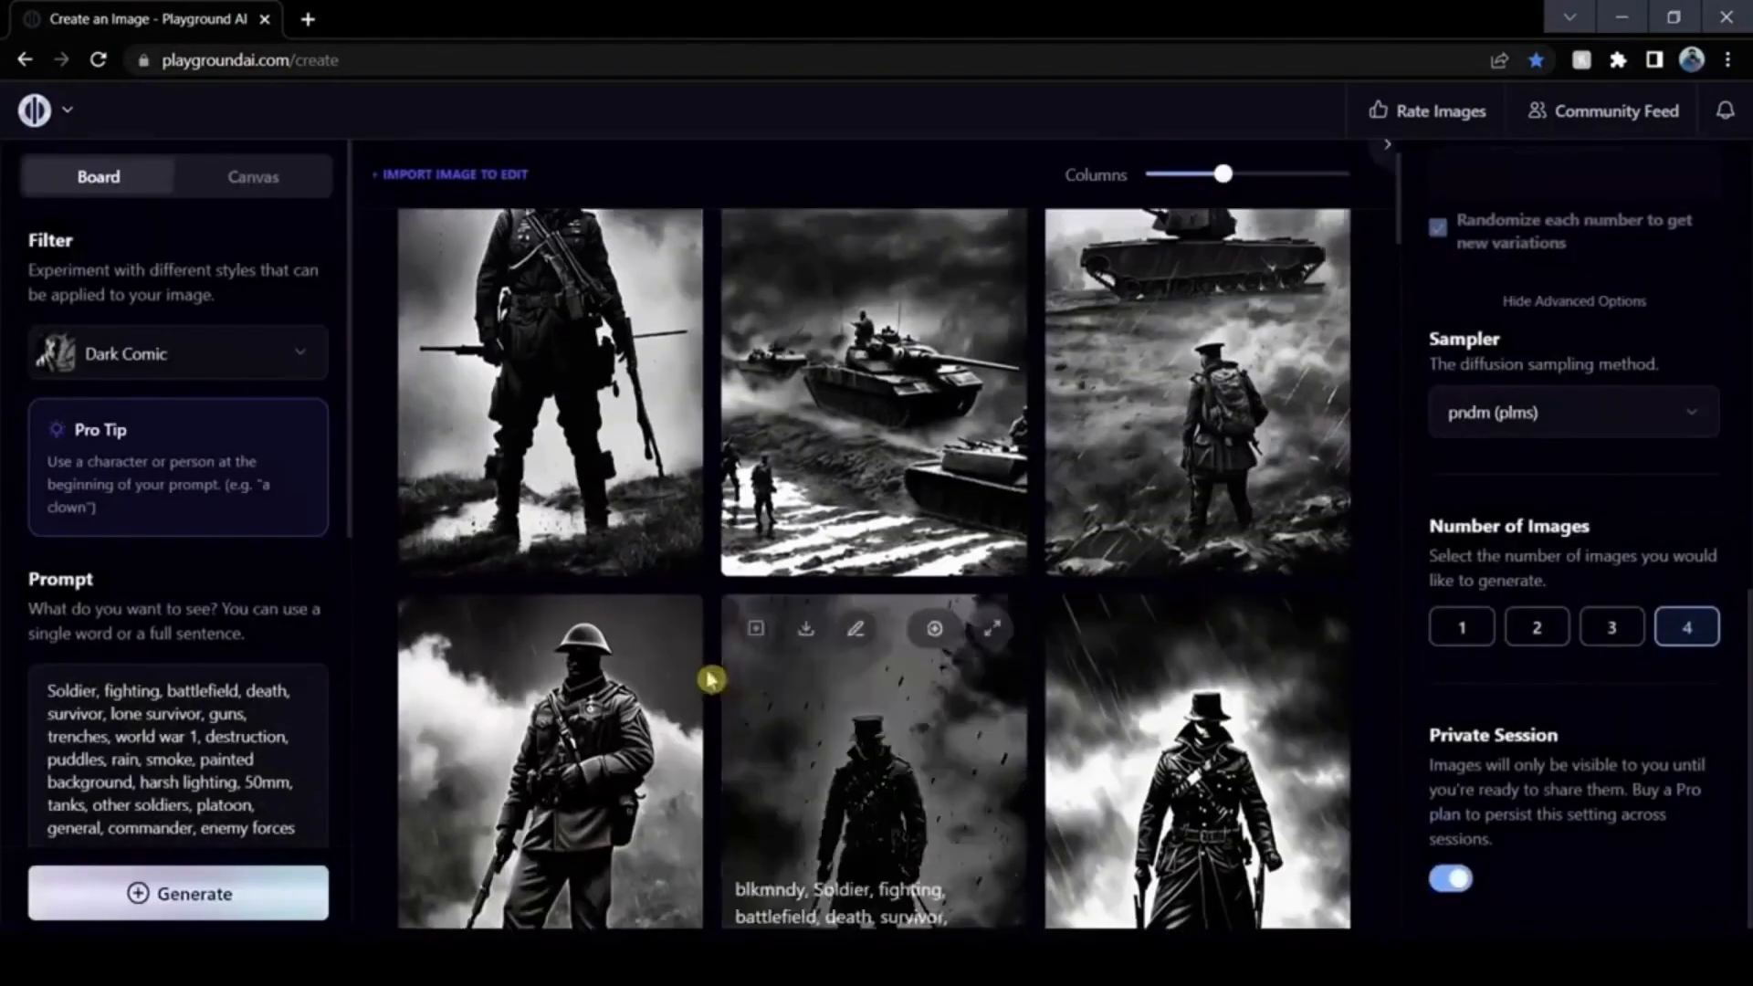
Step: Examine enlarged previews of the four newest images: the two helmeted soldiers, the soldier facing a tank, and the tank convoy
click(667, 630)
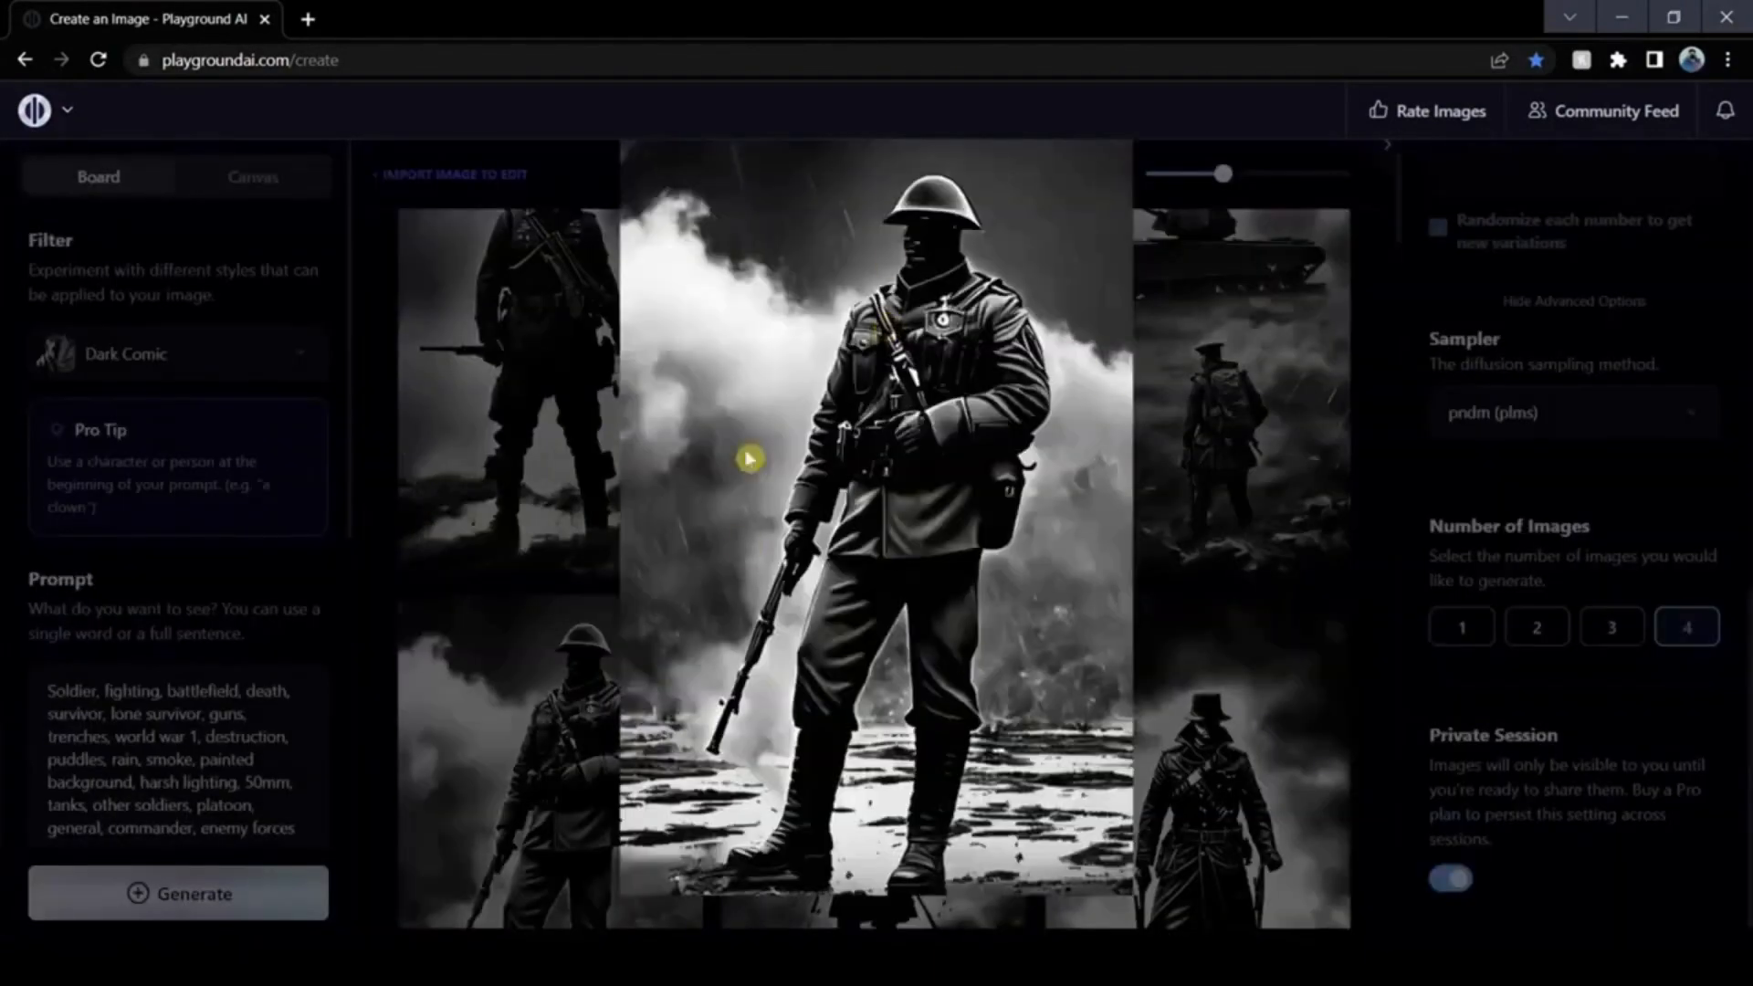
click(1379, 545)
click(1096, 599)
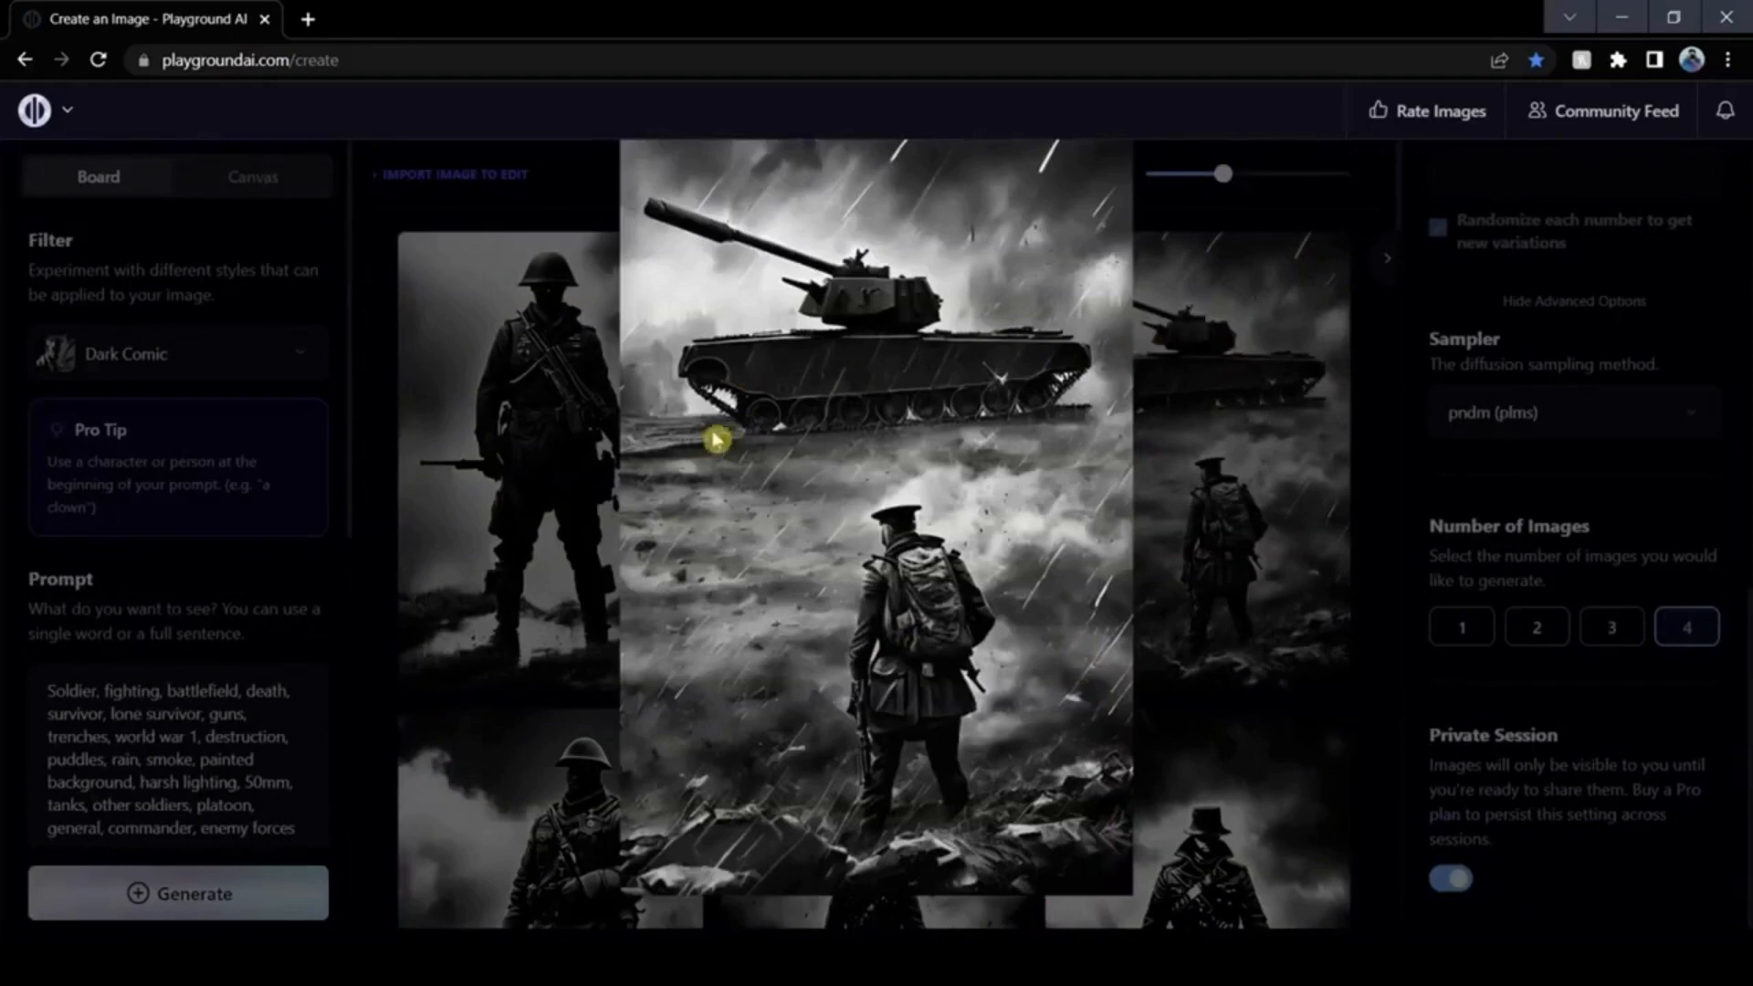
click(1374, 472)
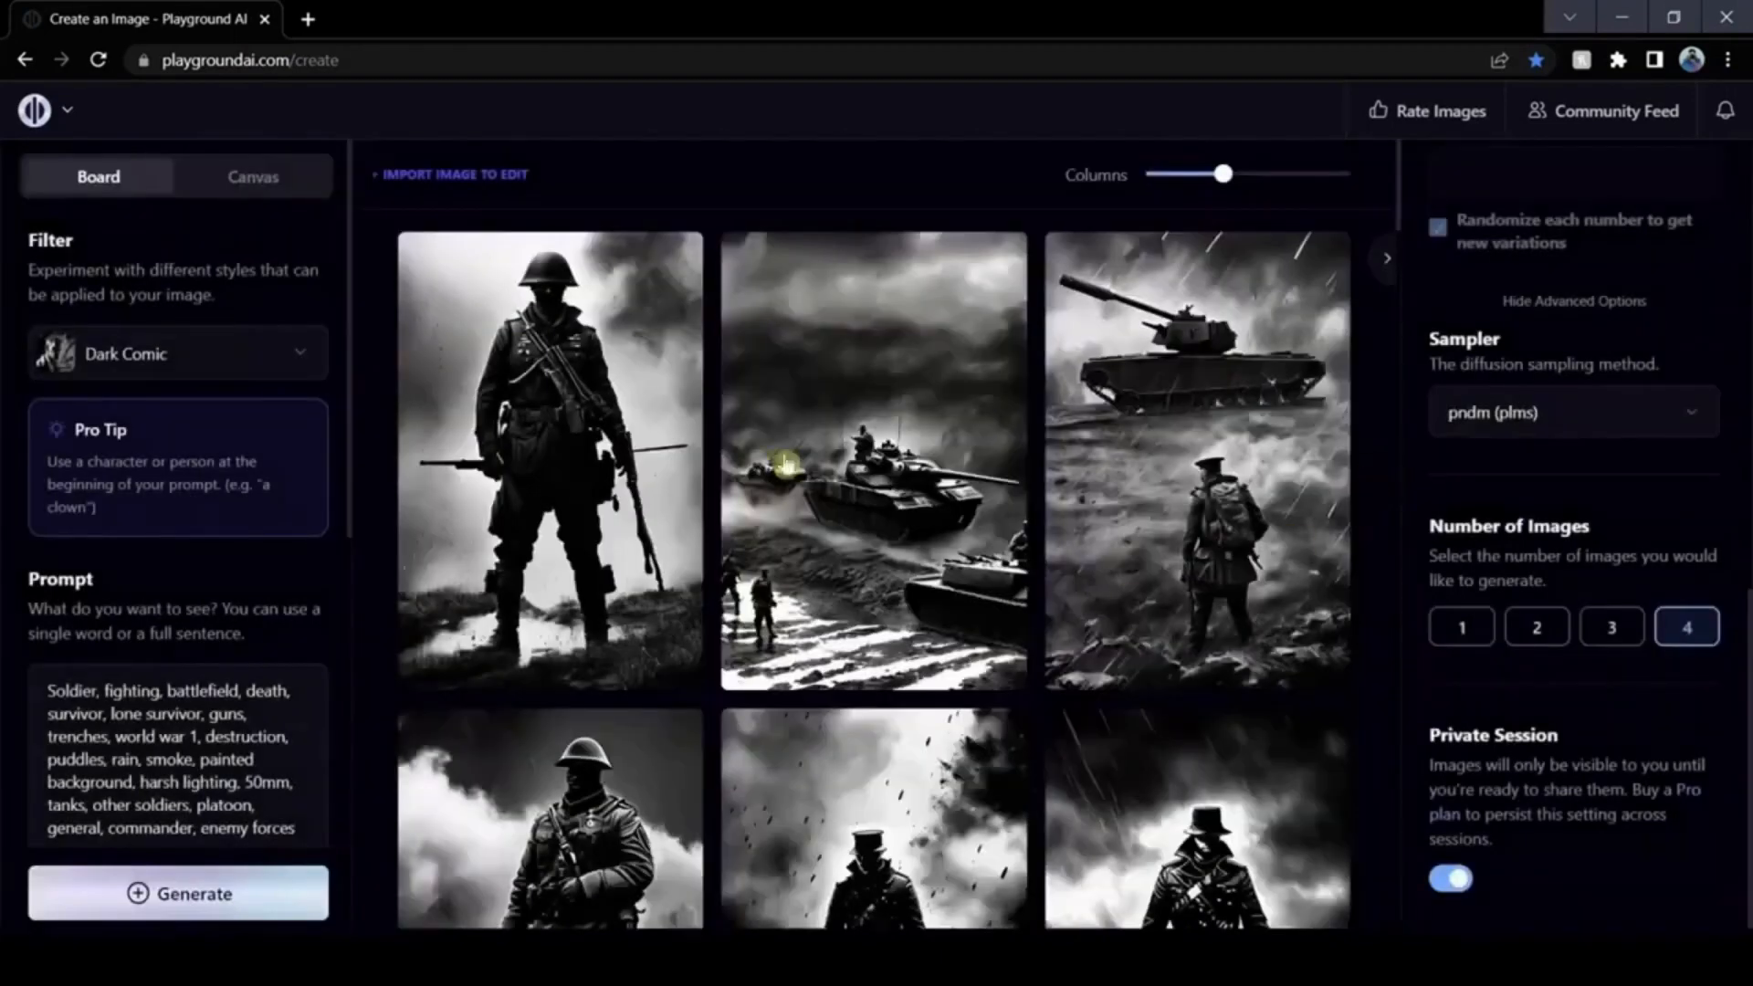
click(845, 524)
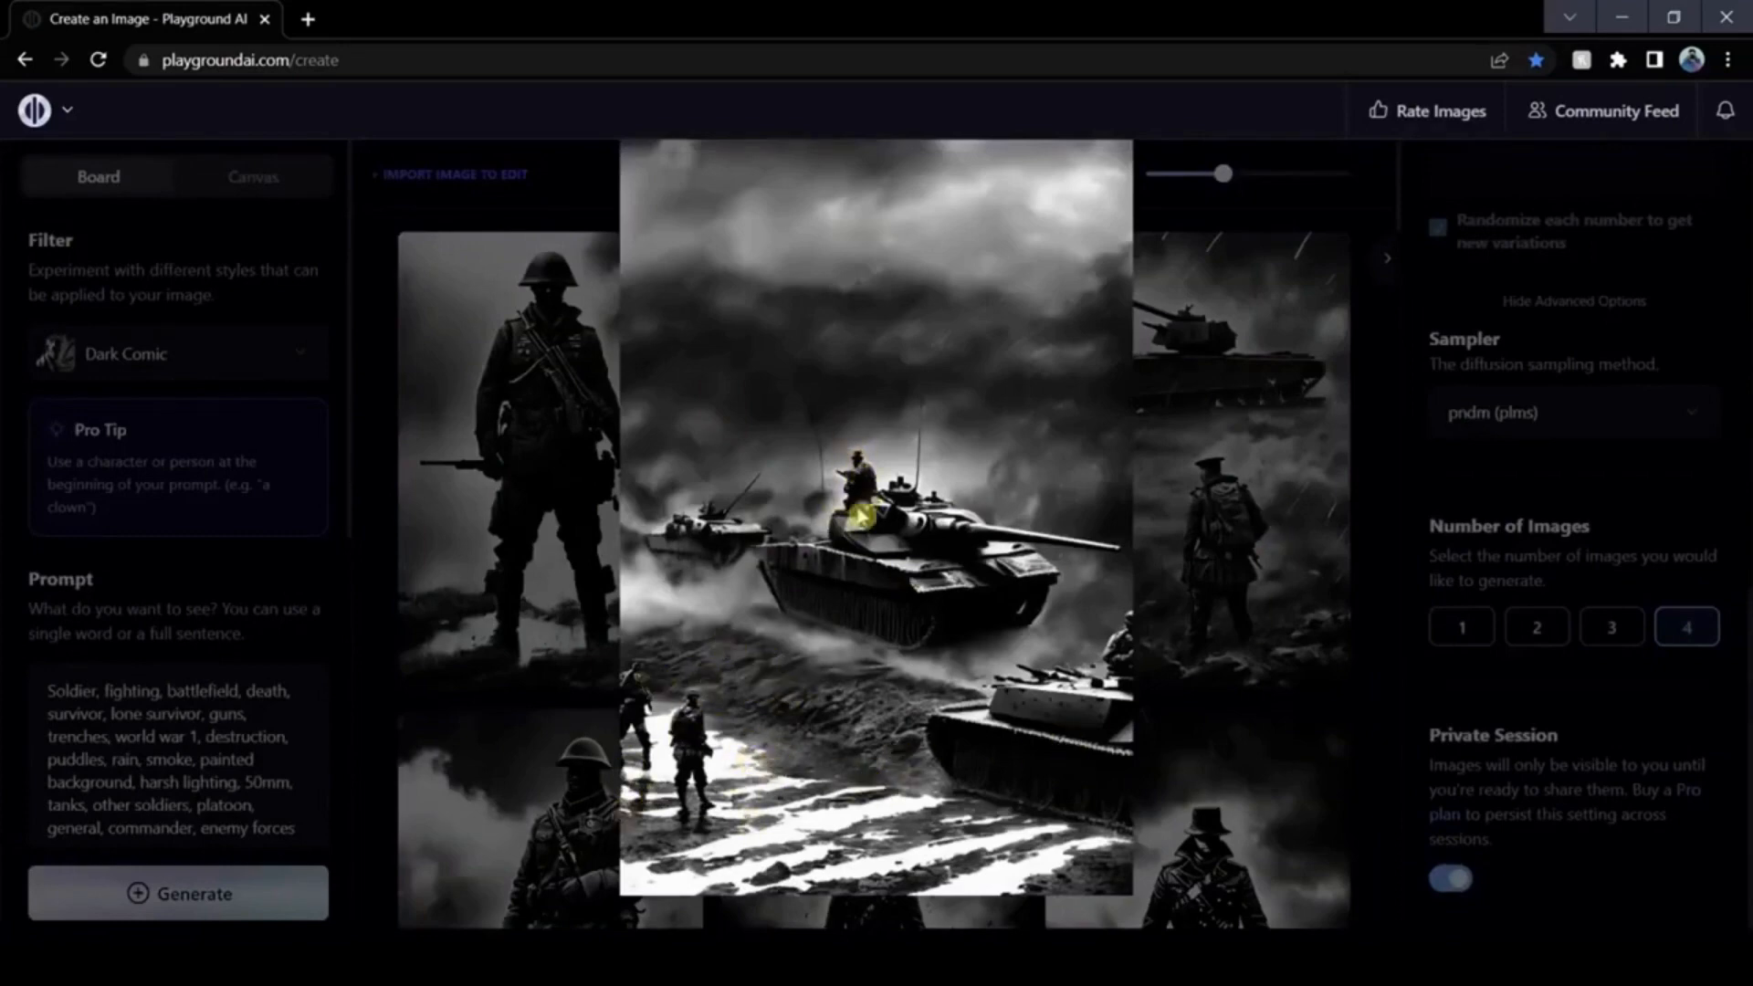
click(1396, 443)
click(675, 266)
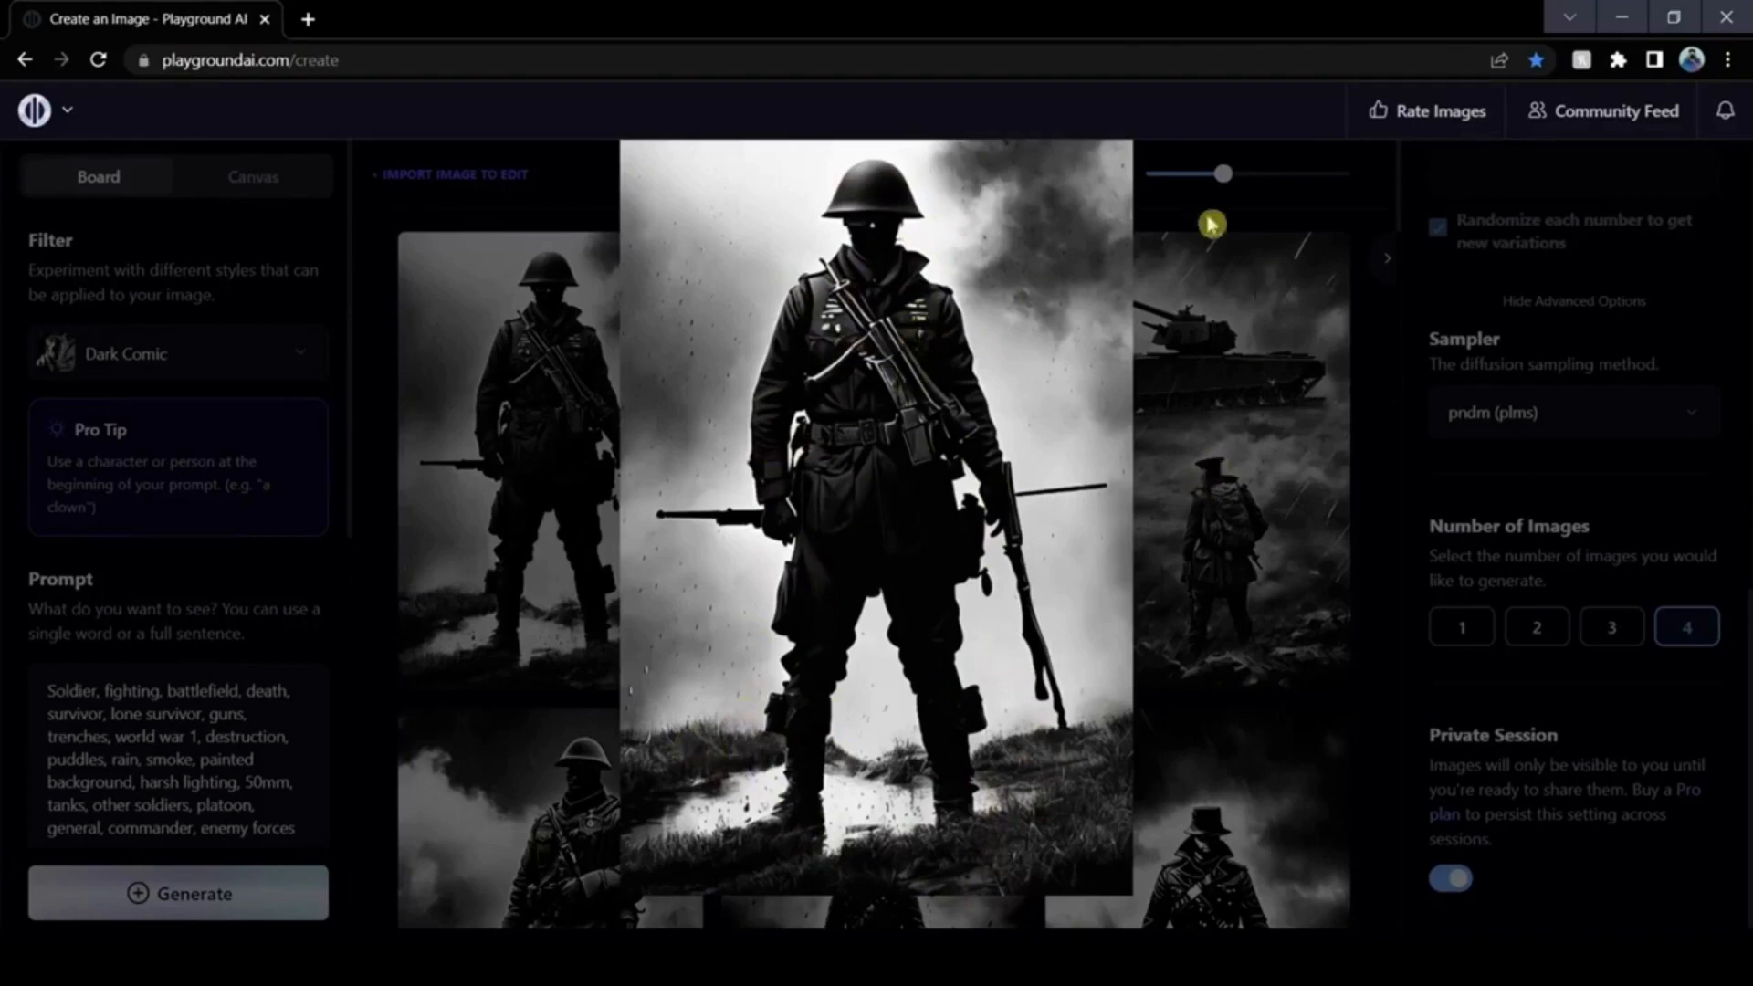
click(1374, 378)
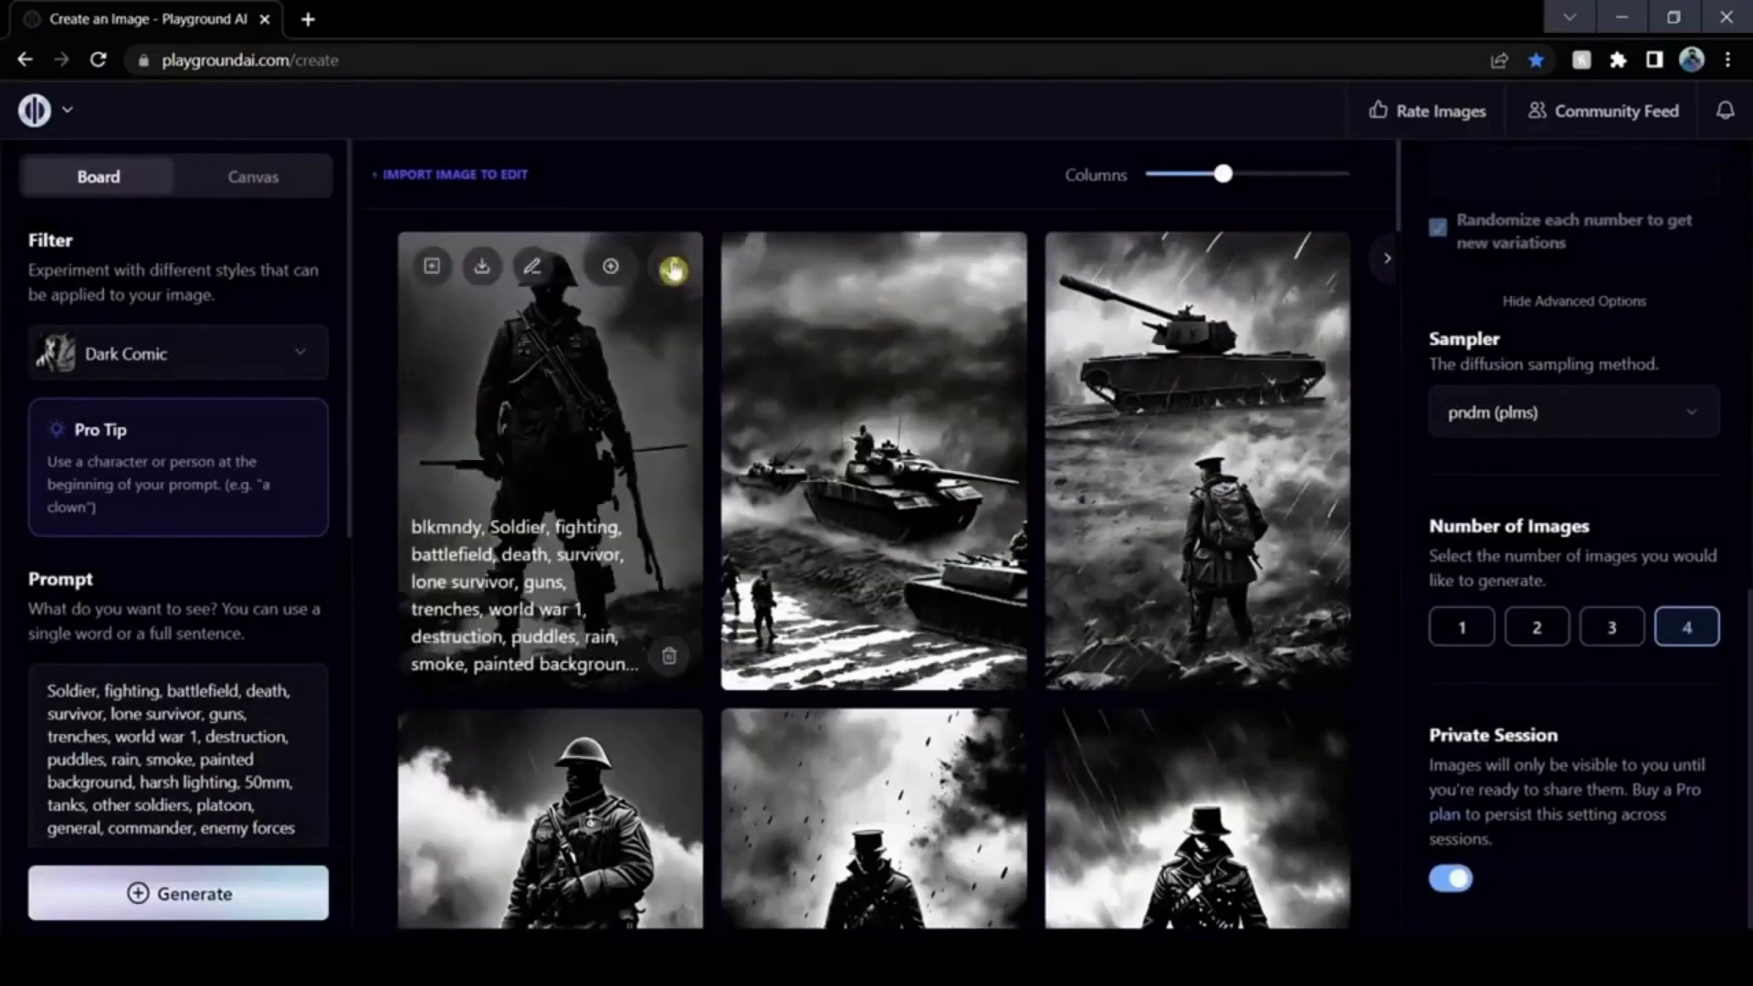
click(665, 266)
click(1397, 365)
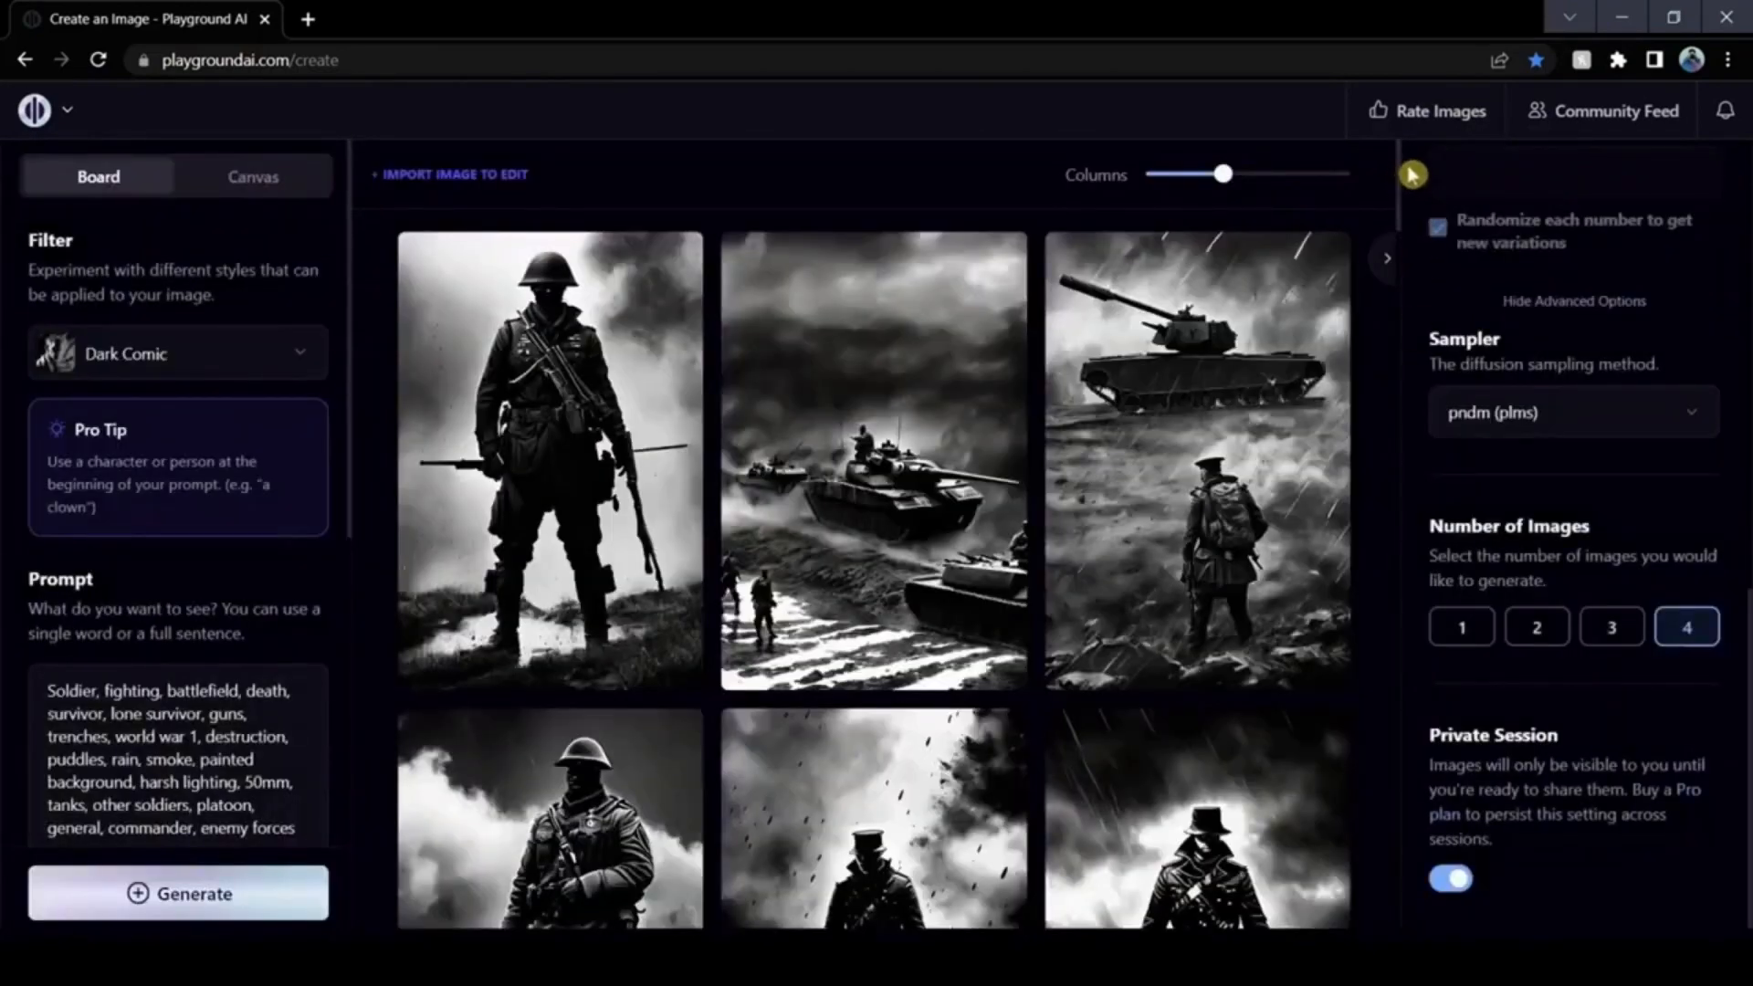
Step: Turn off Exclude From Image and generate four more images from the same soldier prompt
mouse_move(1403, 180)
mouse_down()
mouse_move(1412, 312)
mouse_move(1401, 183)
mouse_up()
scroll(292, 693, down, 4)
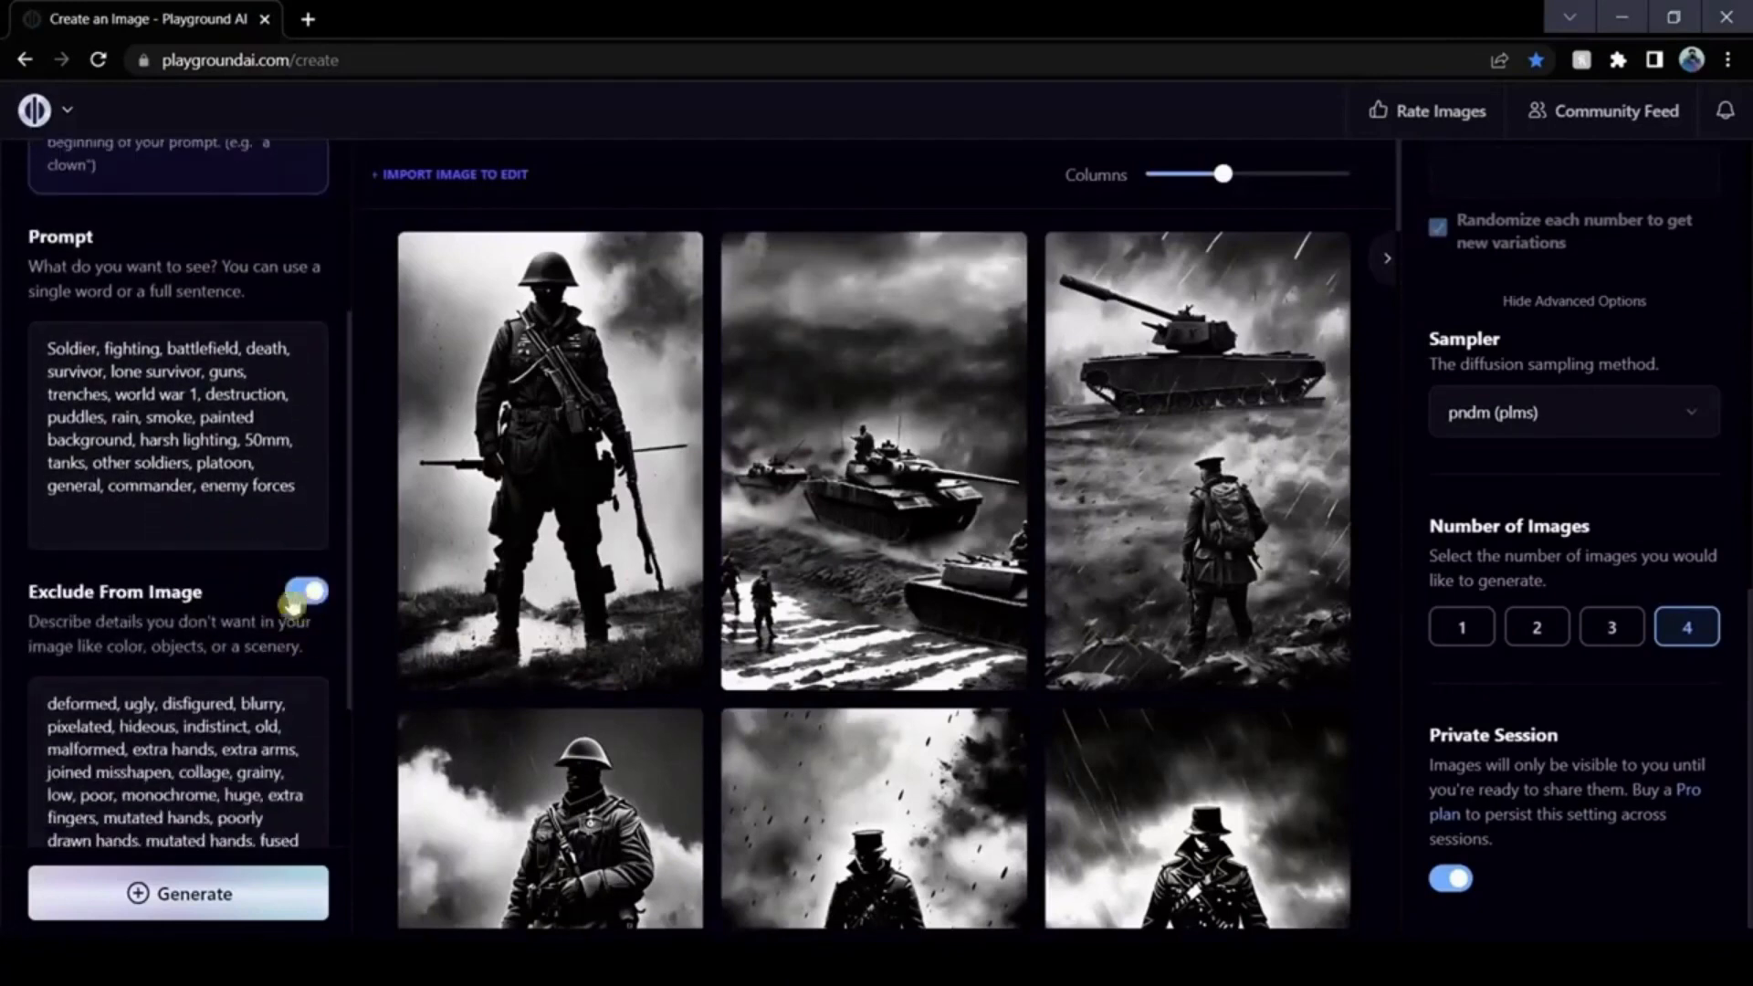
click(314, 598)
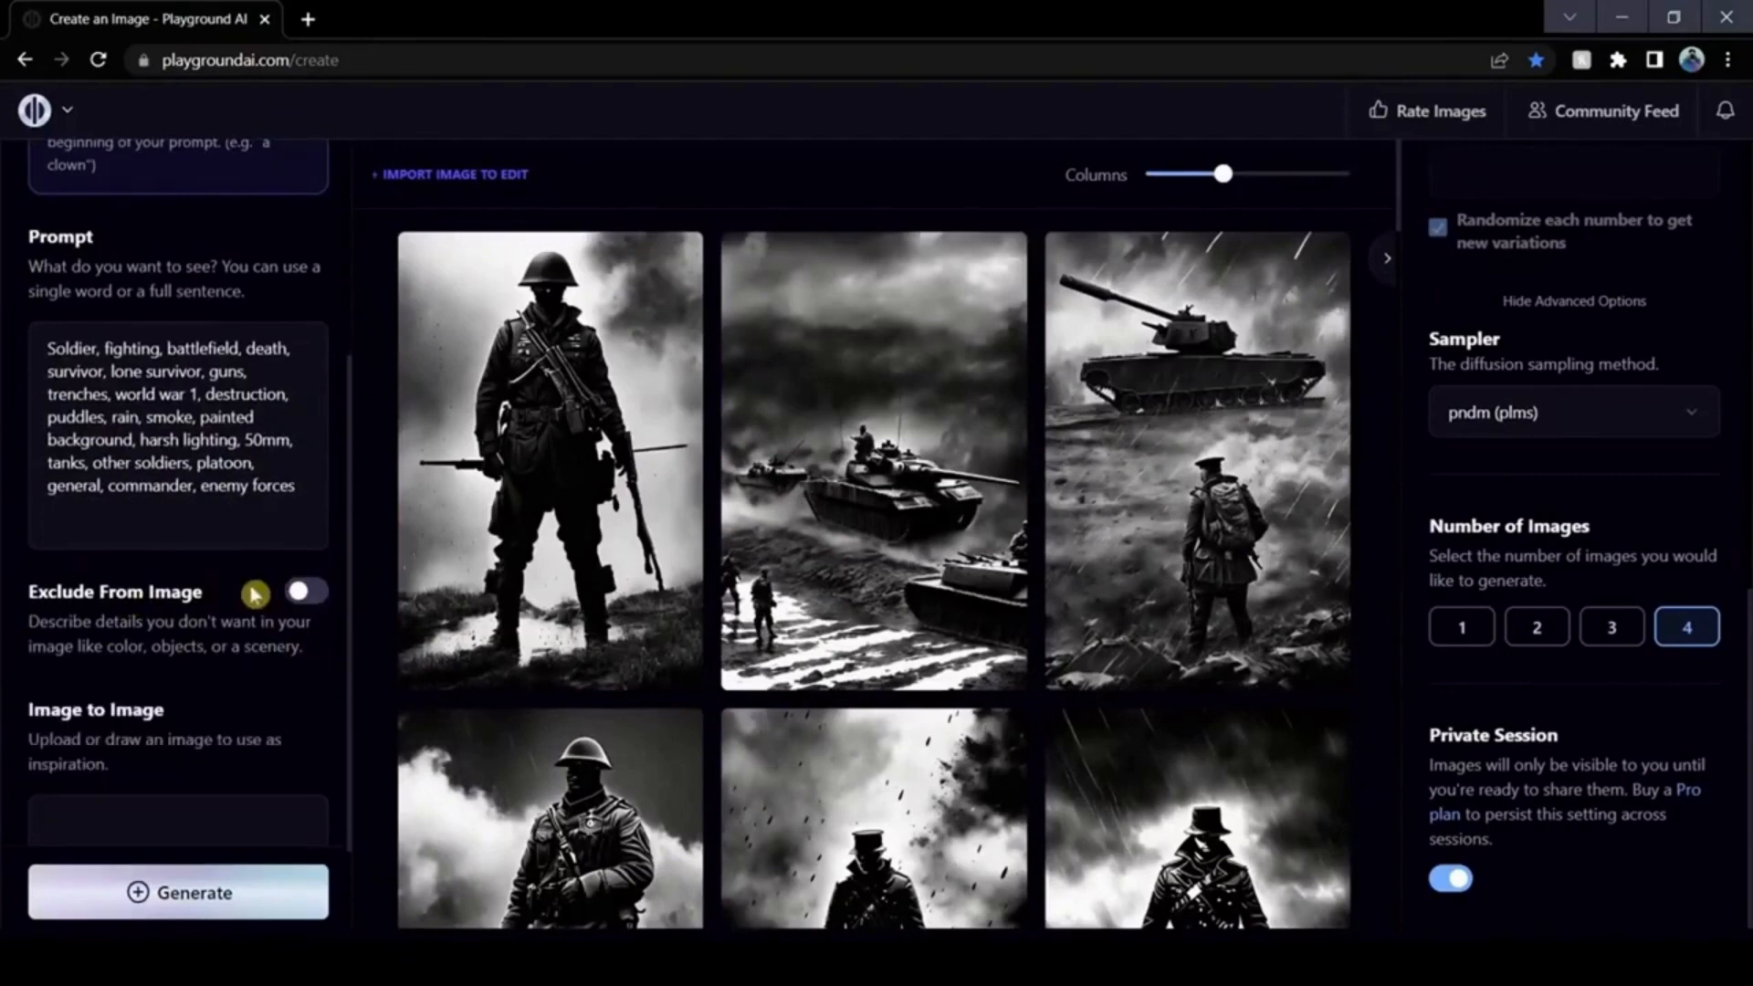
scroll(260, 624, up, 1)
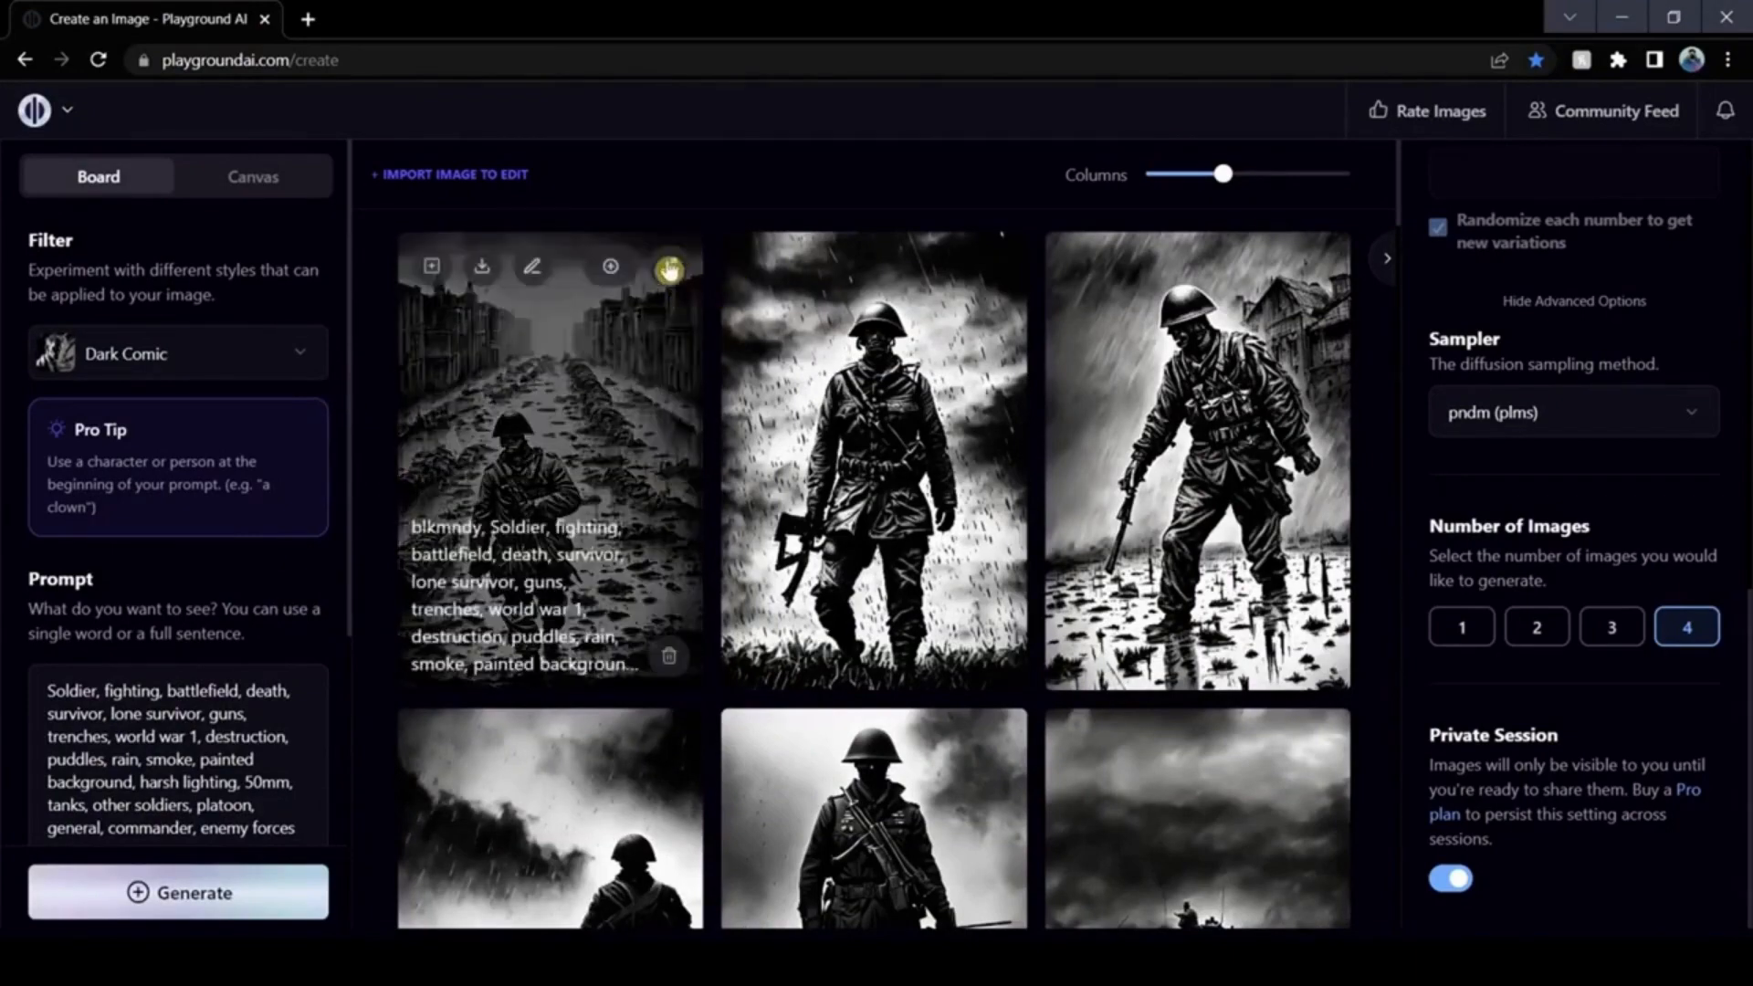
Step: Examine enlarged previews of the four soldier images generated without exclusions: the ruined street, grass field, muddy puddles and rear-view soldier
click(669, 269)
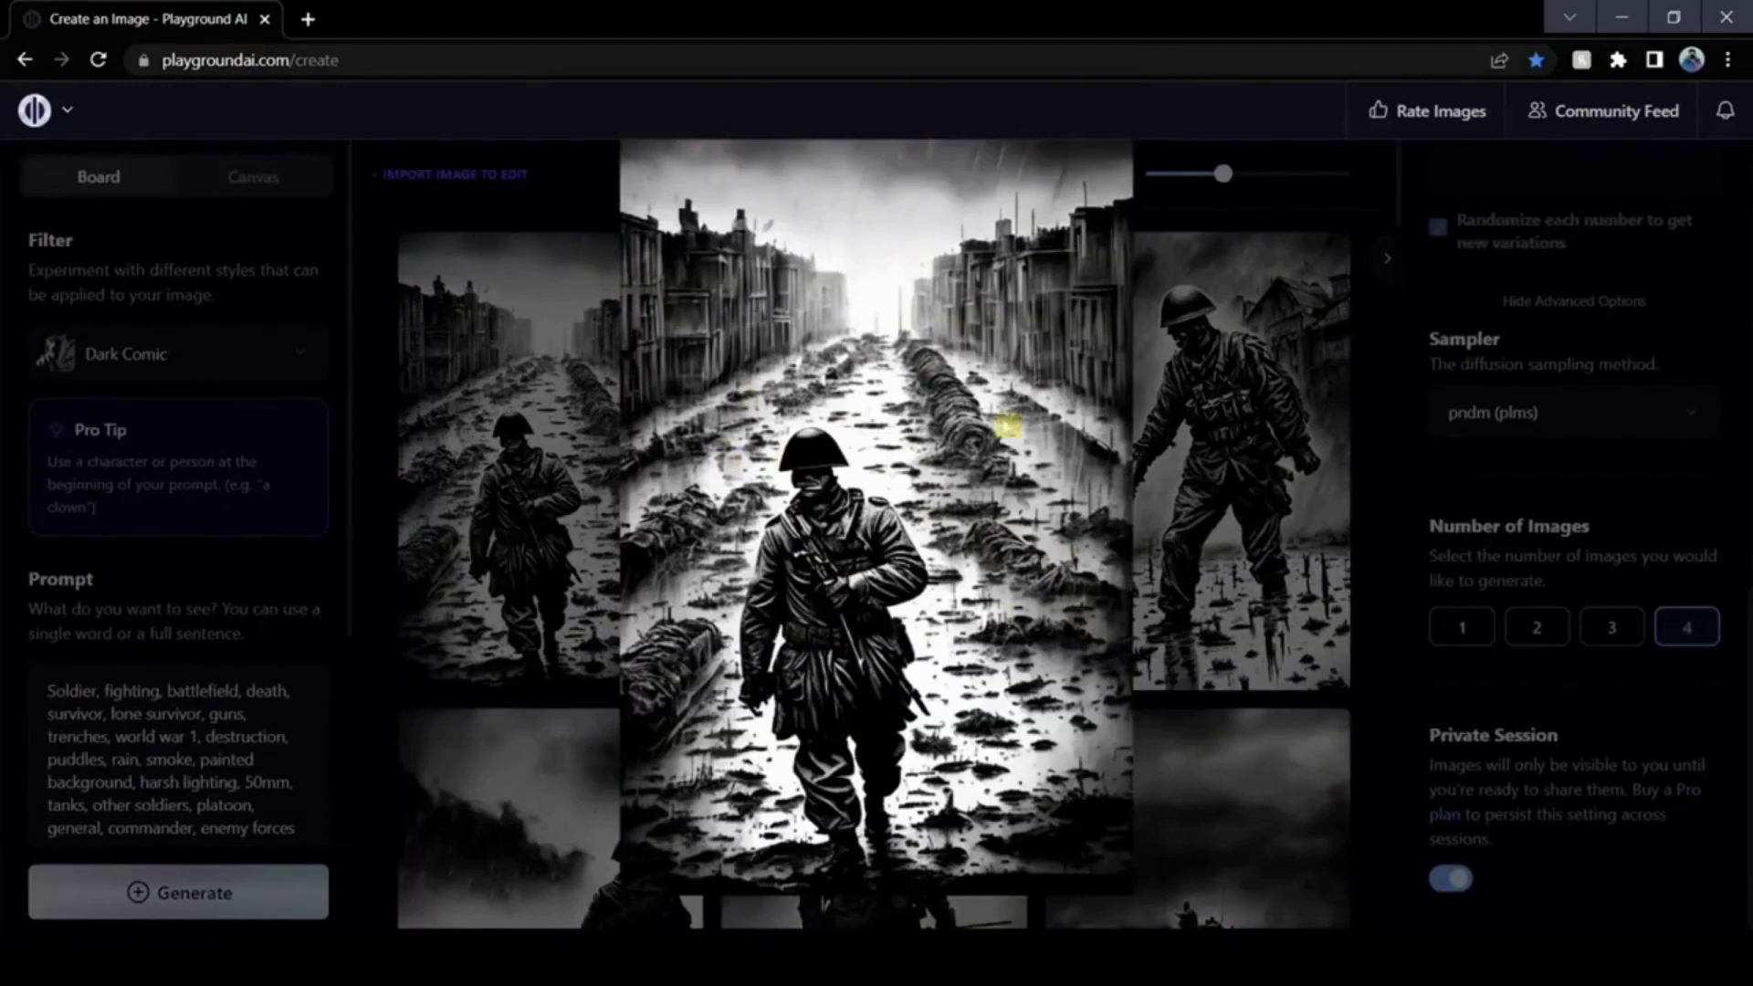
click(1403, 451)
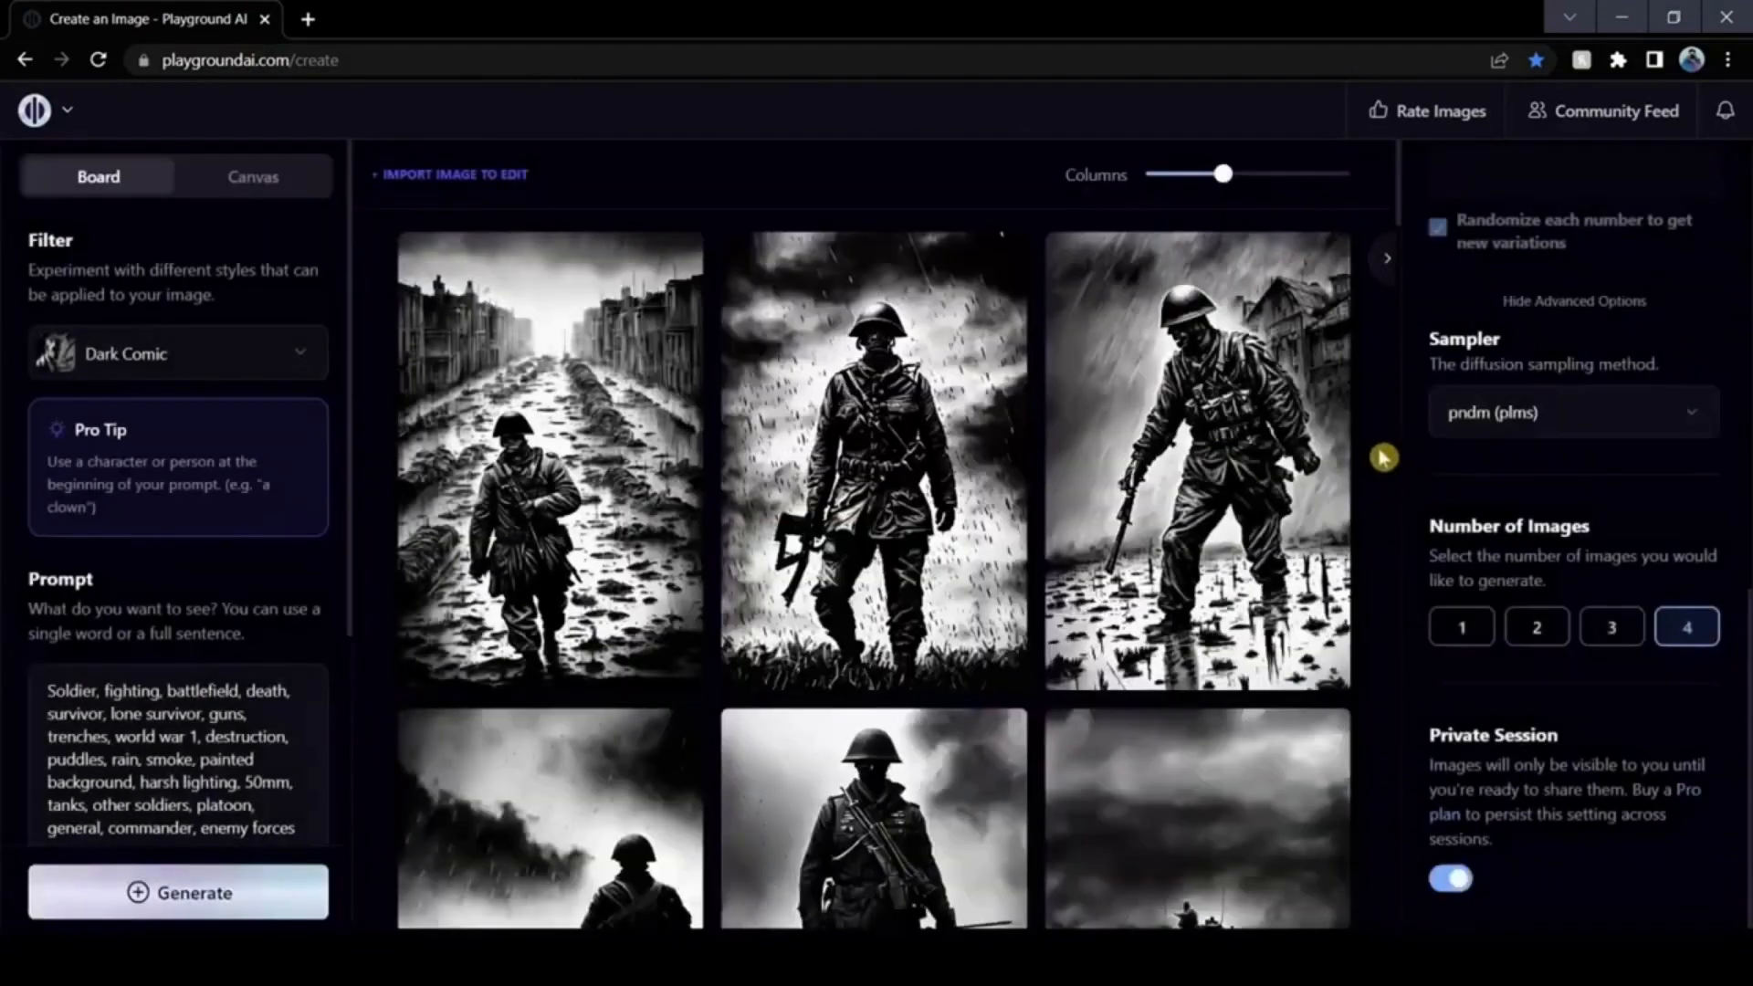
mouse_move(1010, 279)
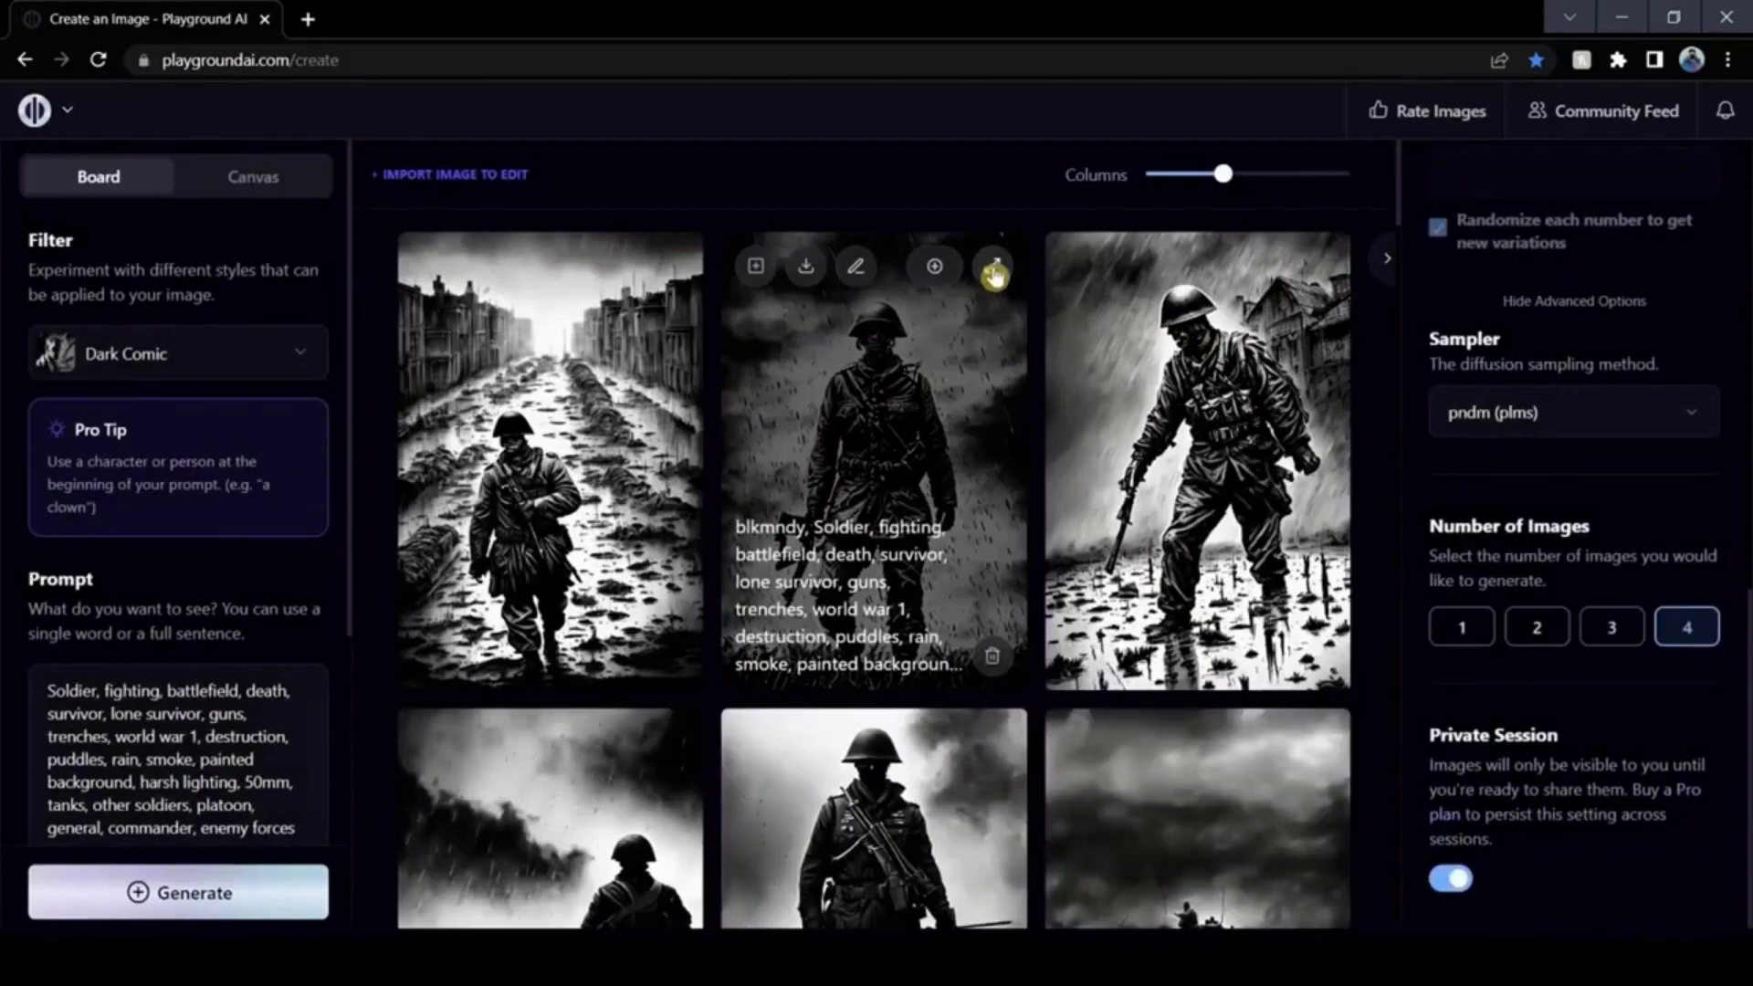
click(994, 272)
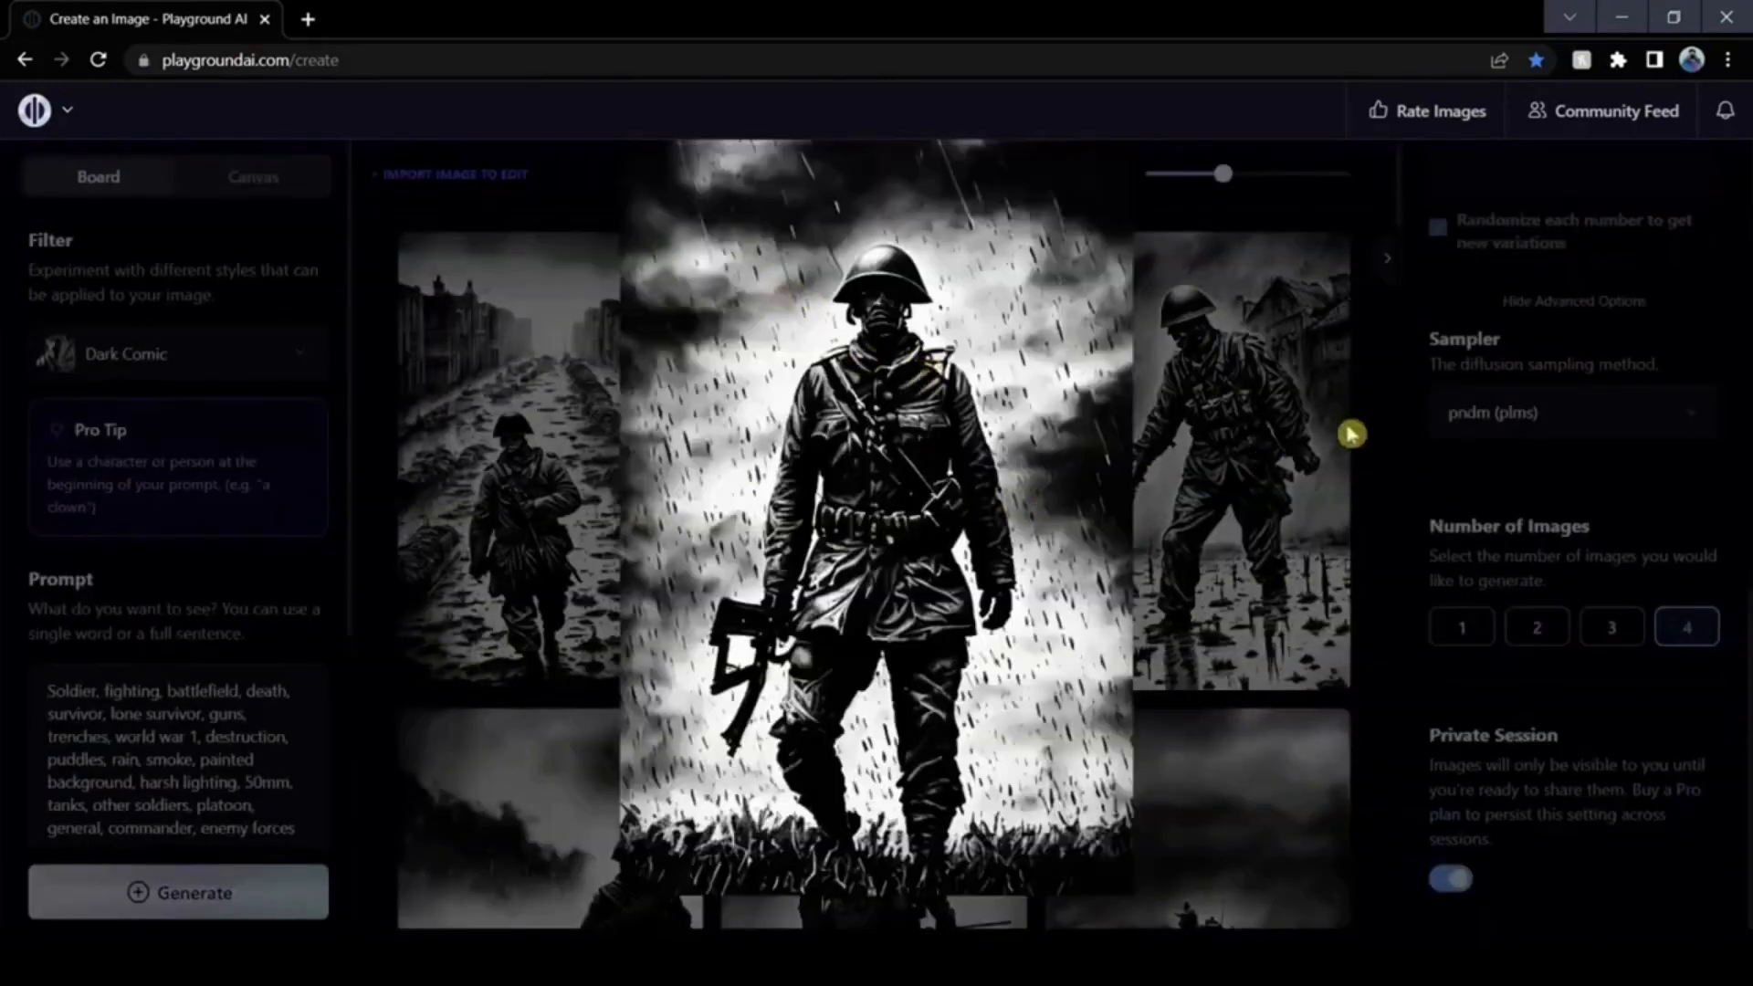
click(1400, 405)
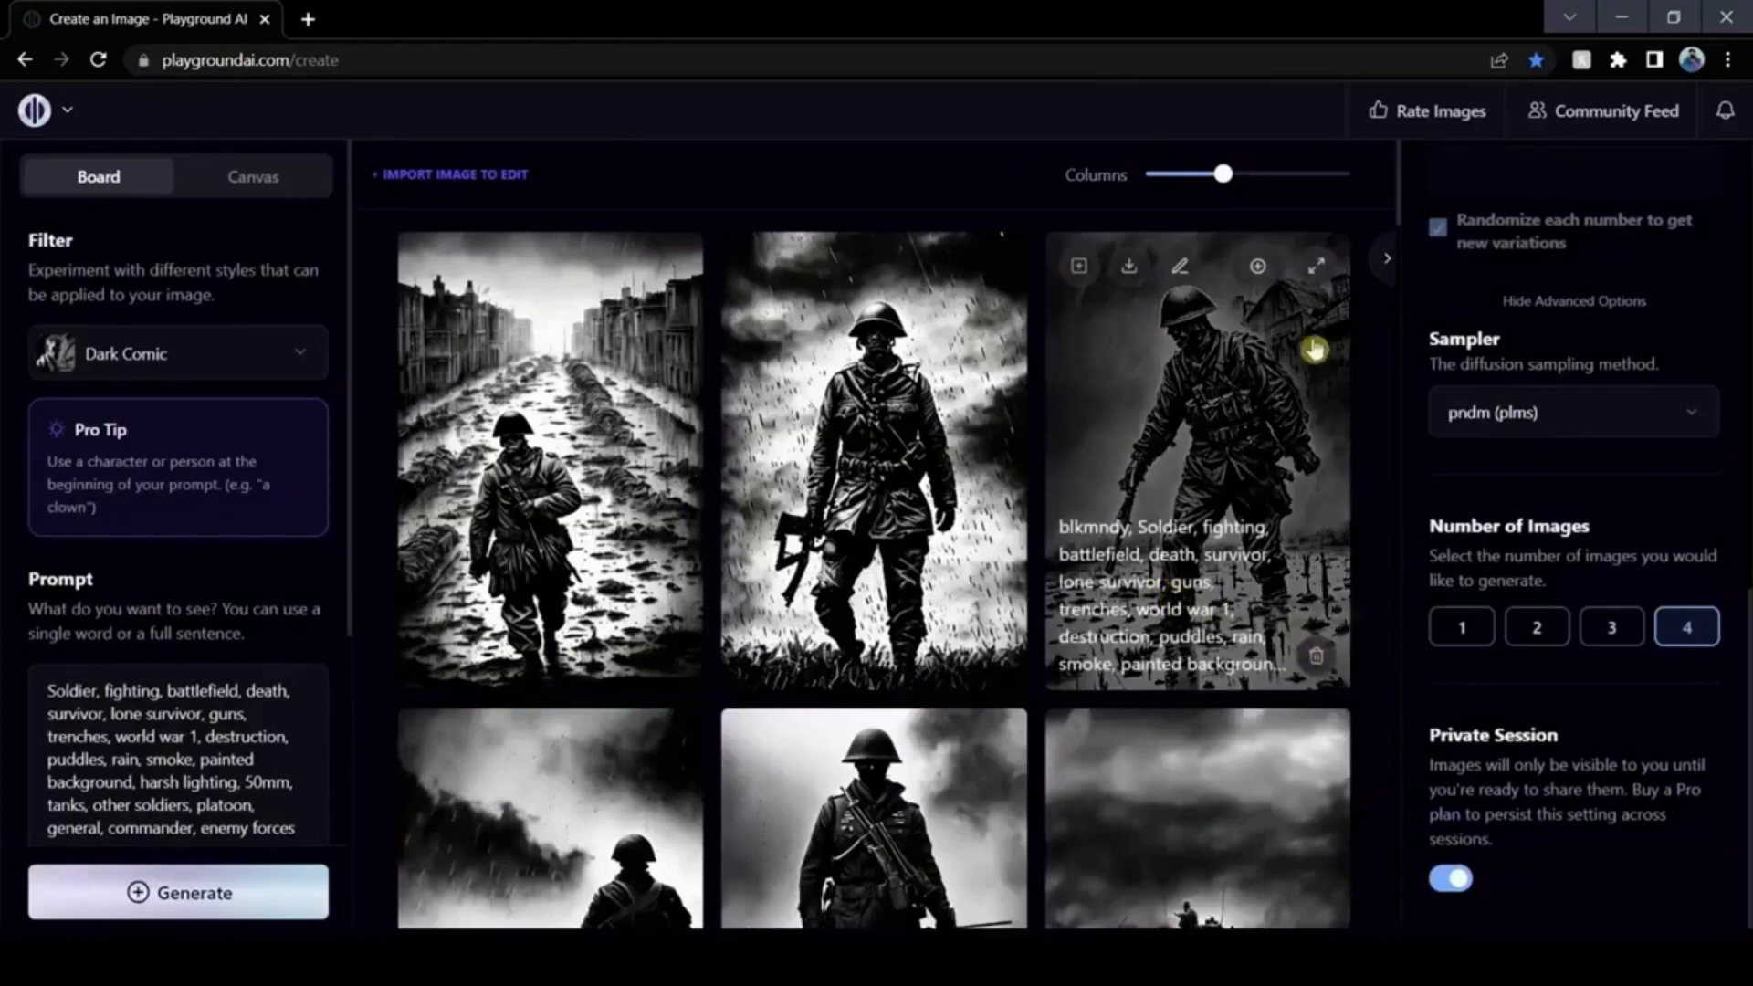
click(1317, 266)
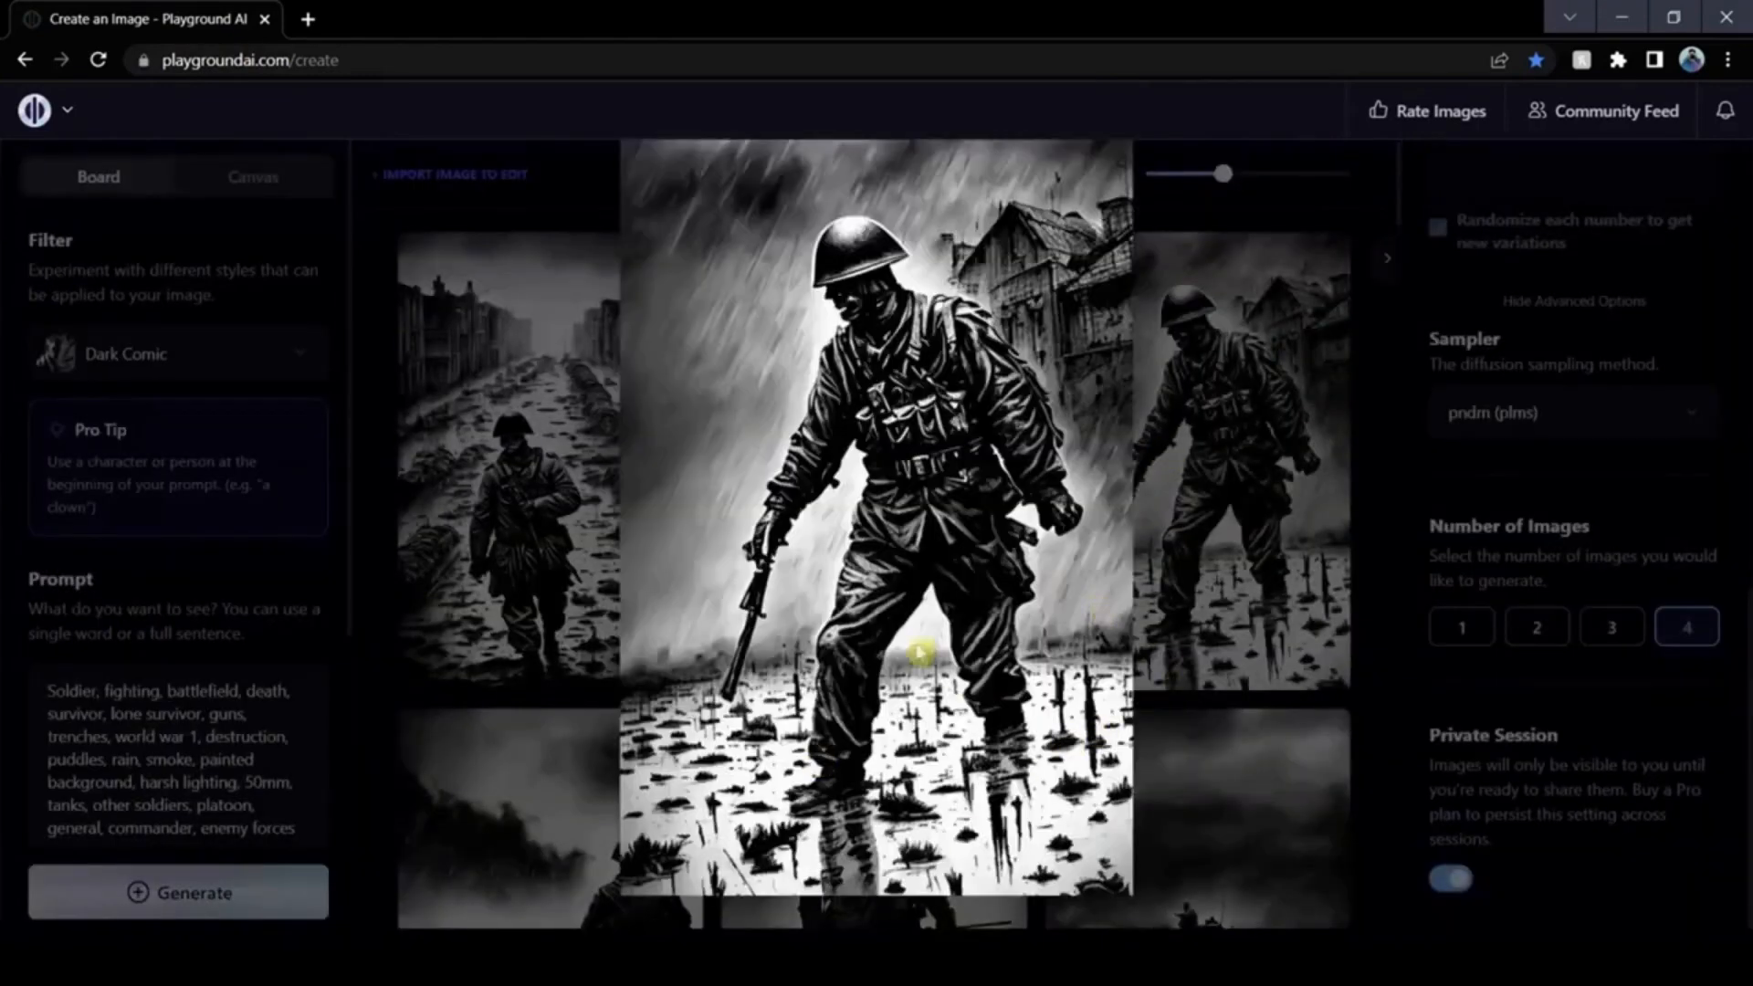
click(1385, 442)
scroll(1385, 442, down, 3)
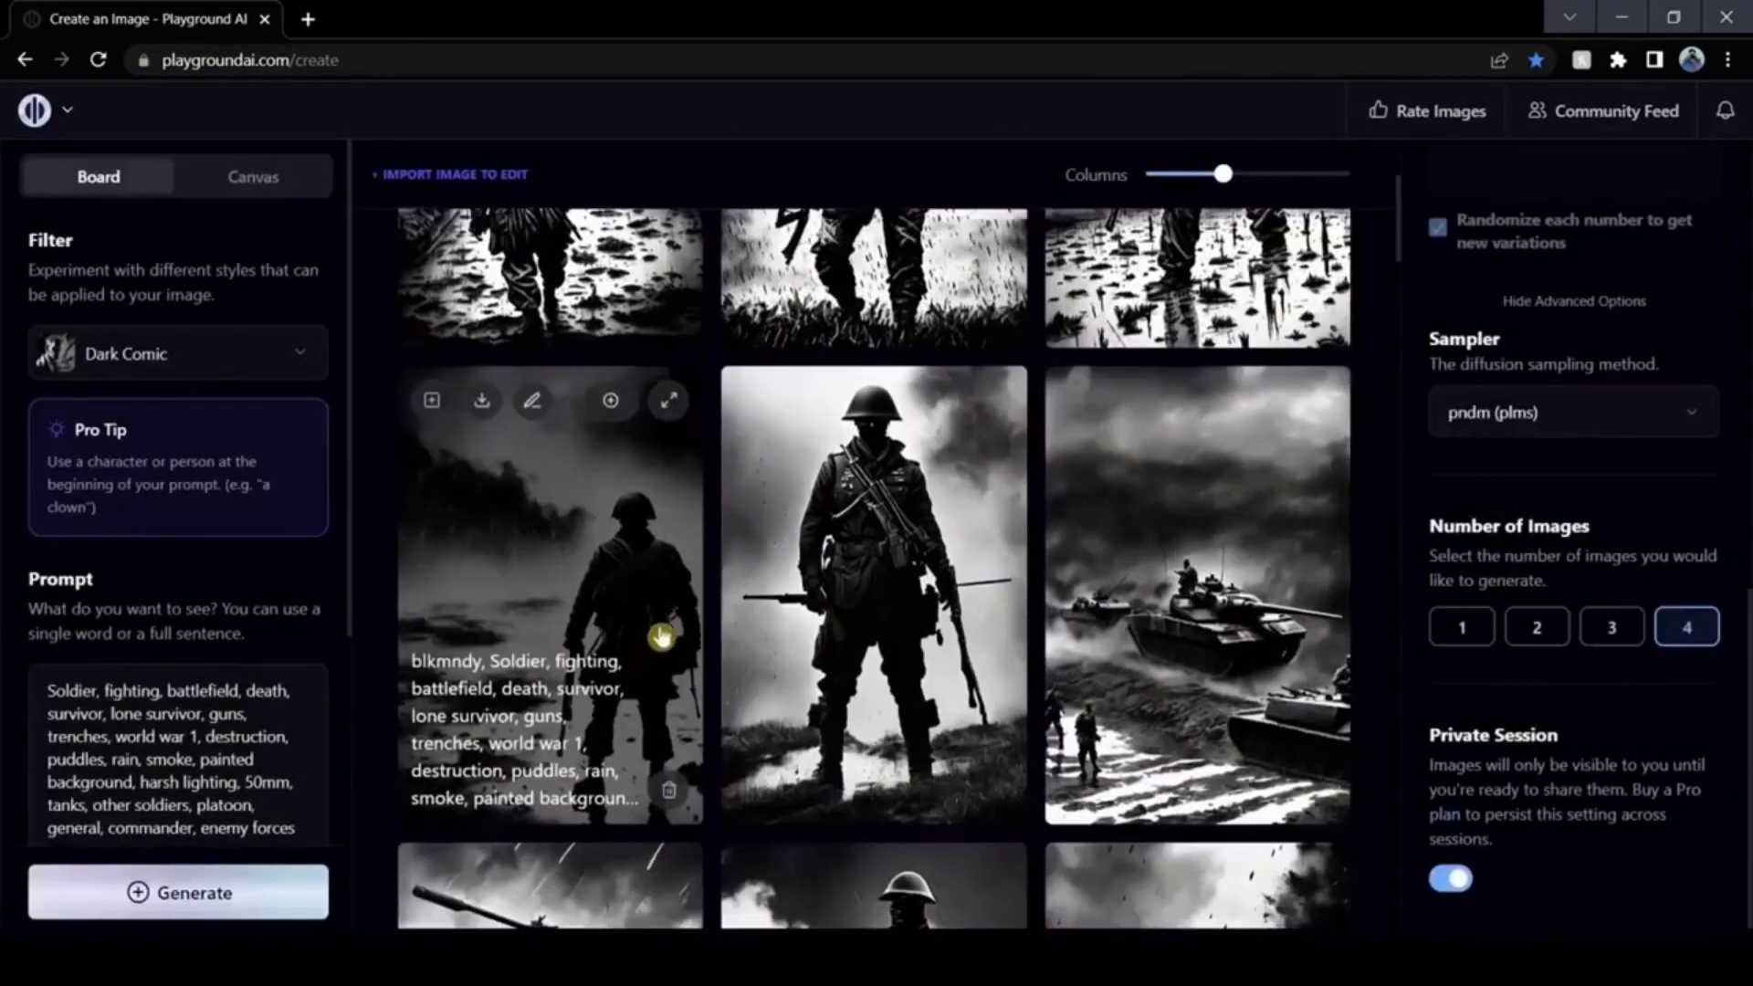
click(668, 400)
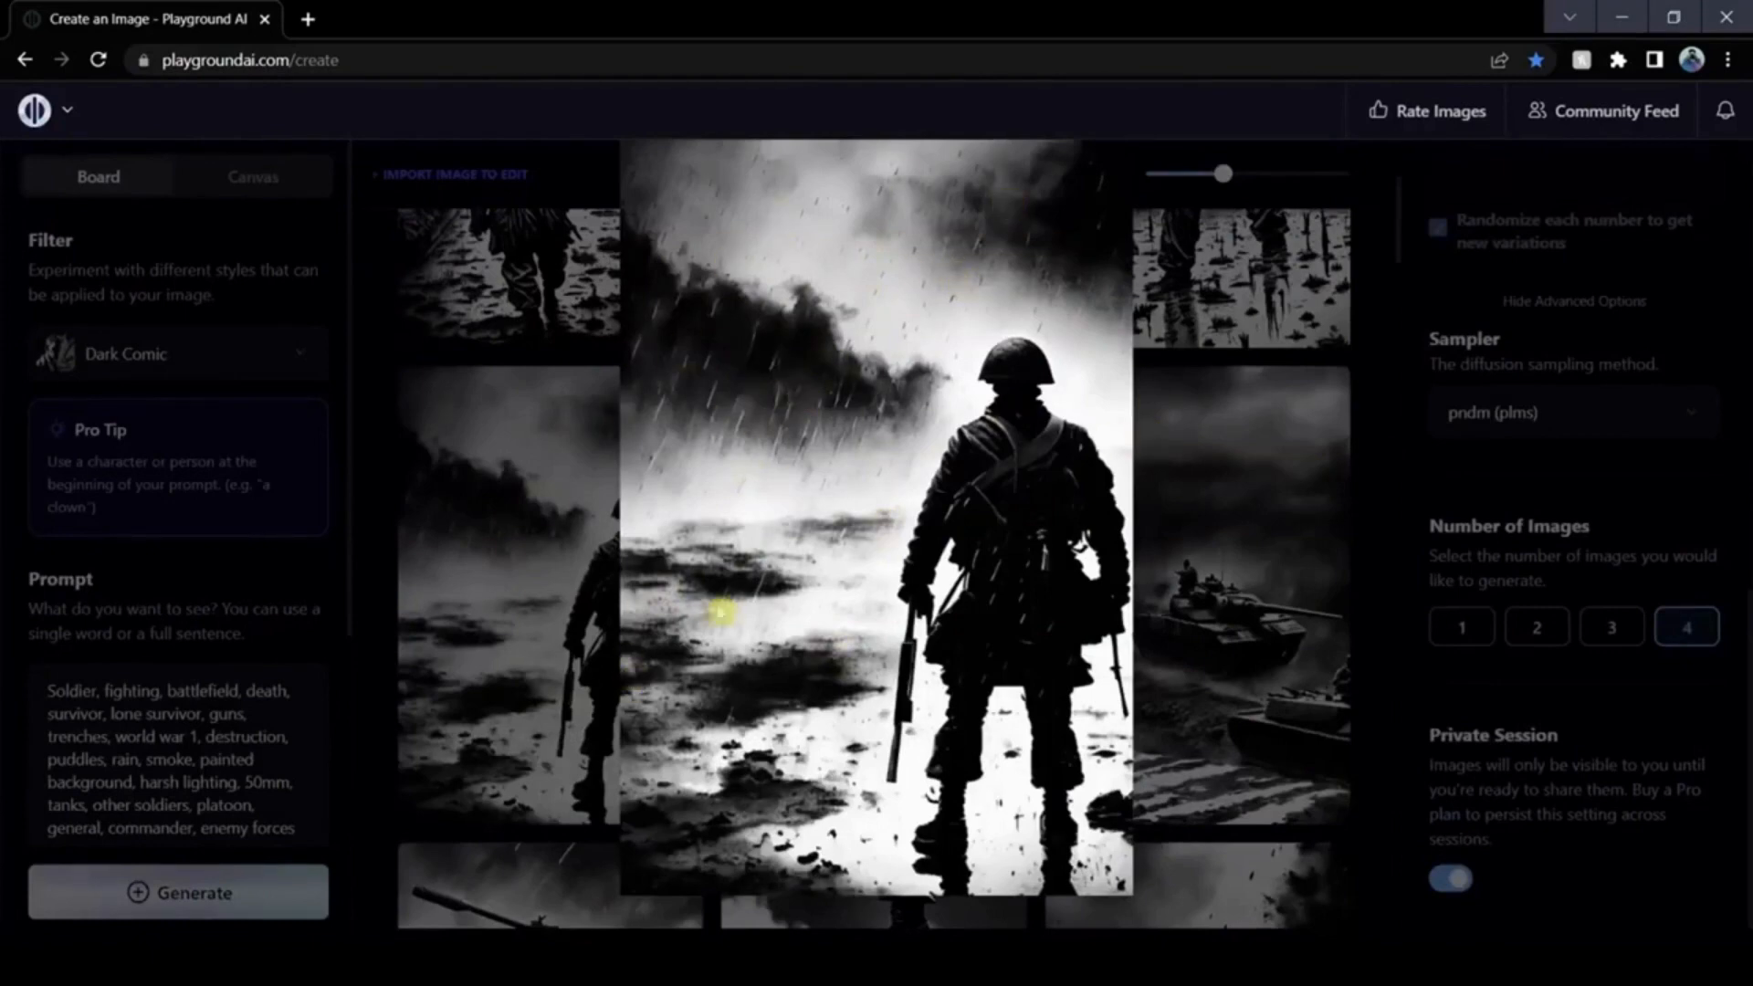
click(1386, 383)
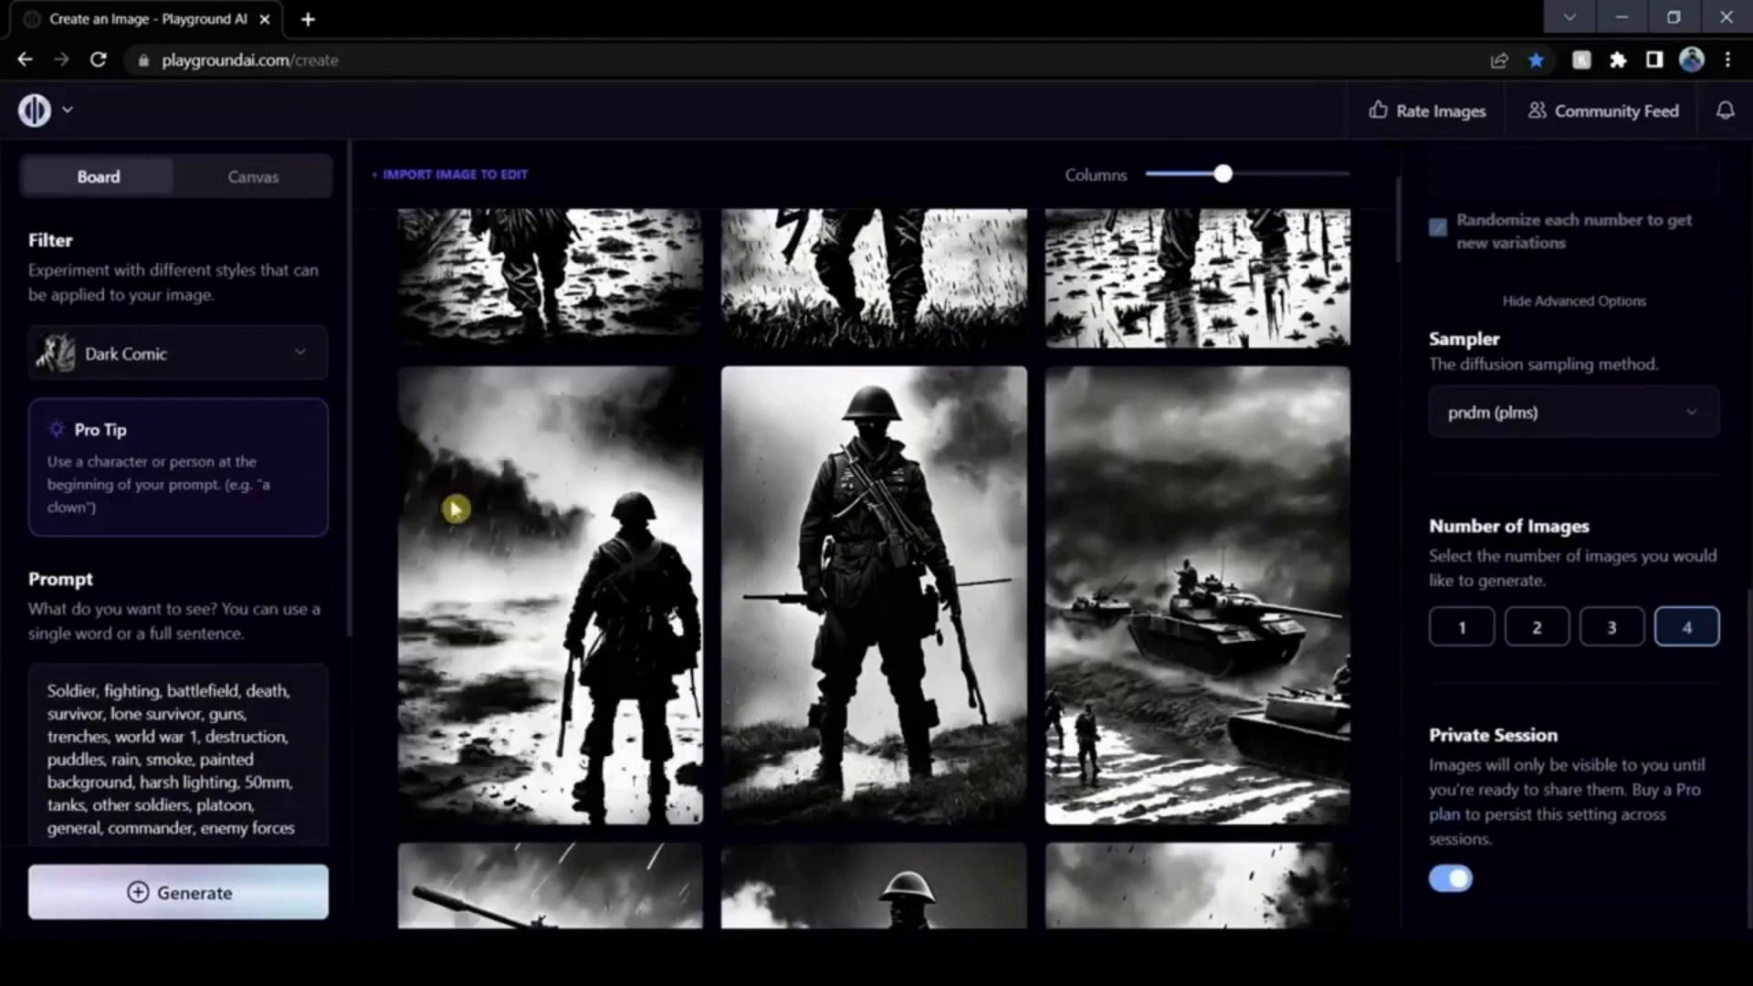
Step: Generate four more soldier images with Exclude From Image turned back on and the sampler set to k_euler_ancestral
scroll(295, 639, down, 4)
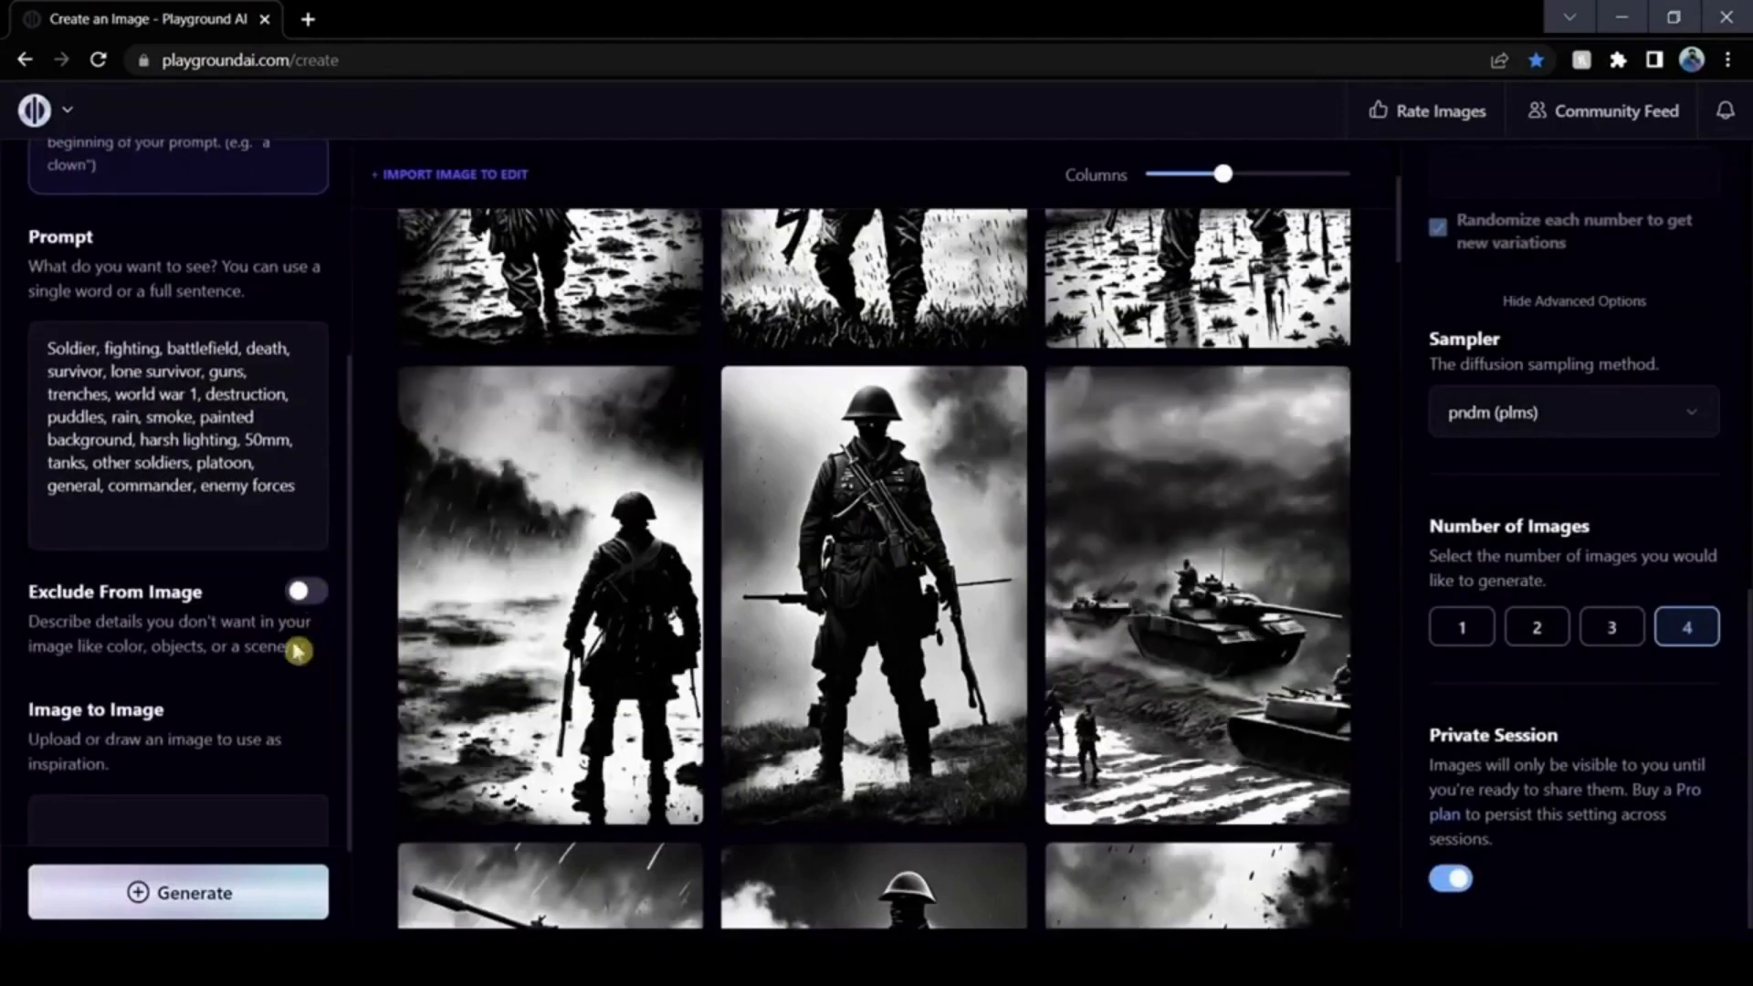
click(306, 595)
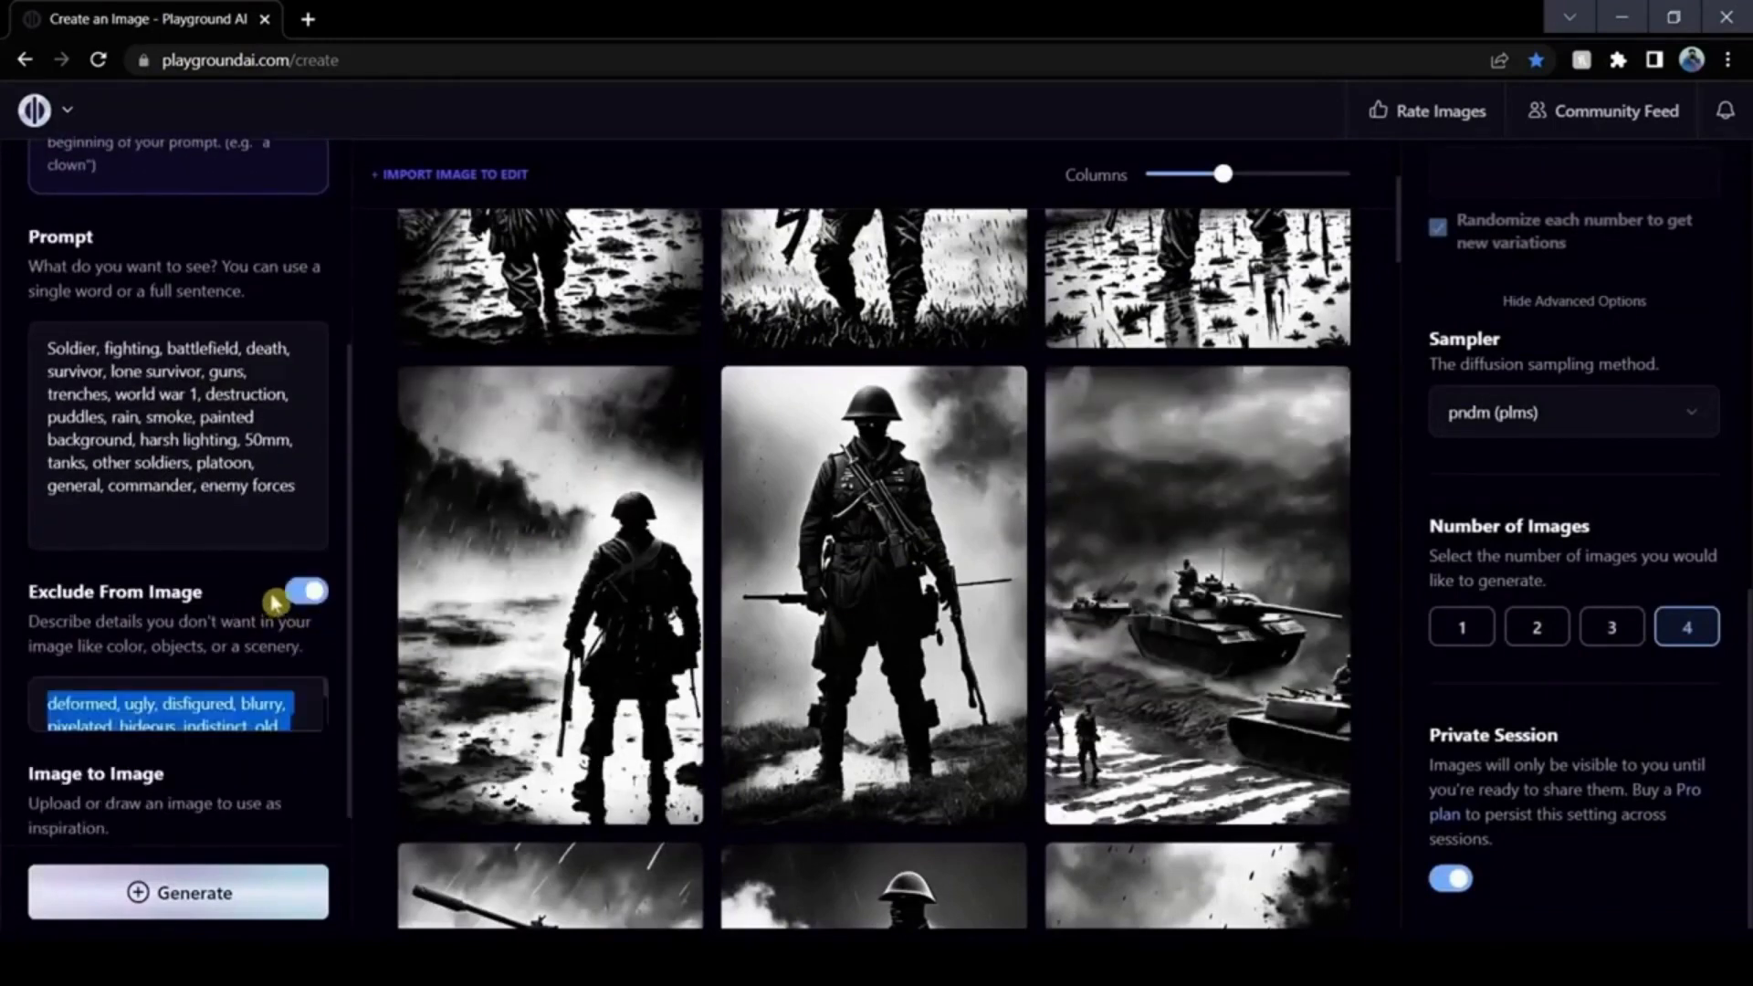
click(1552, 411)
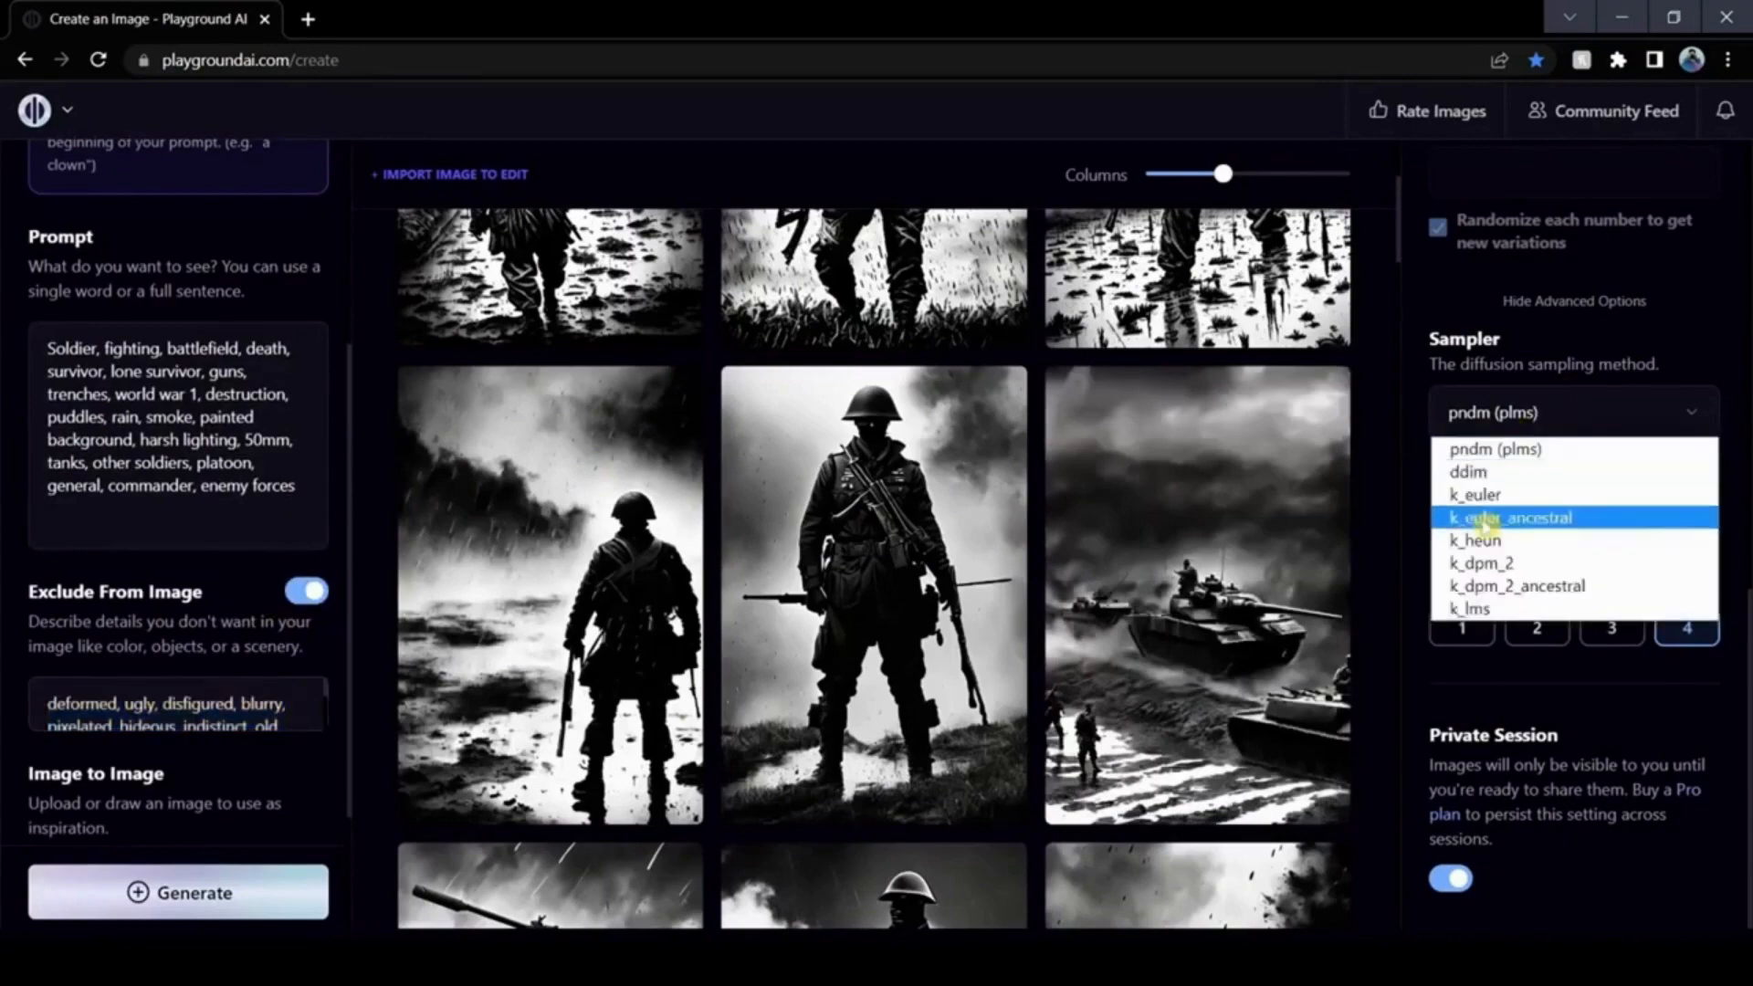
click(1552, 517)
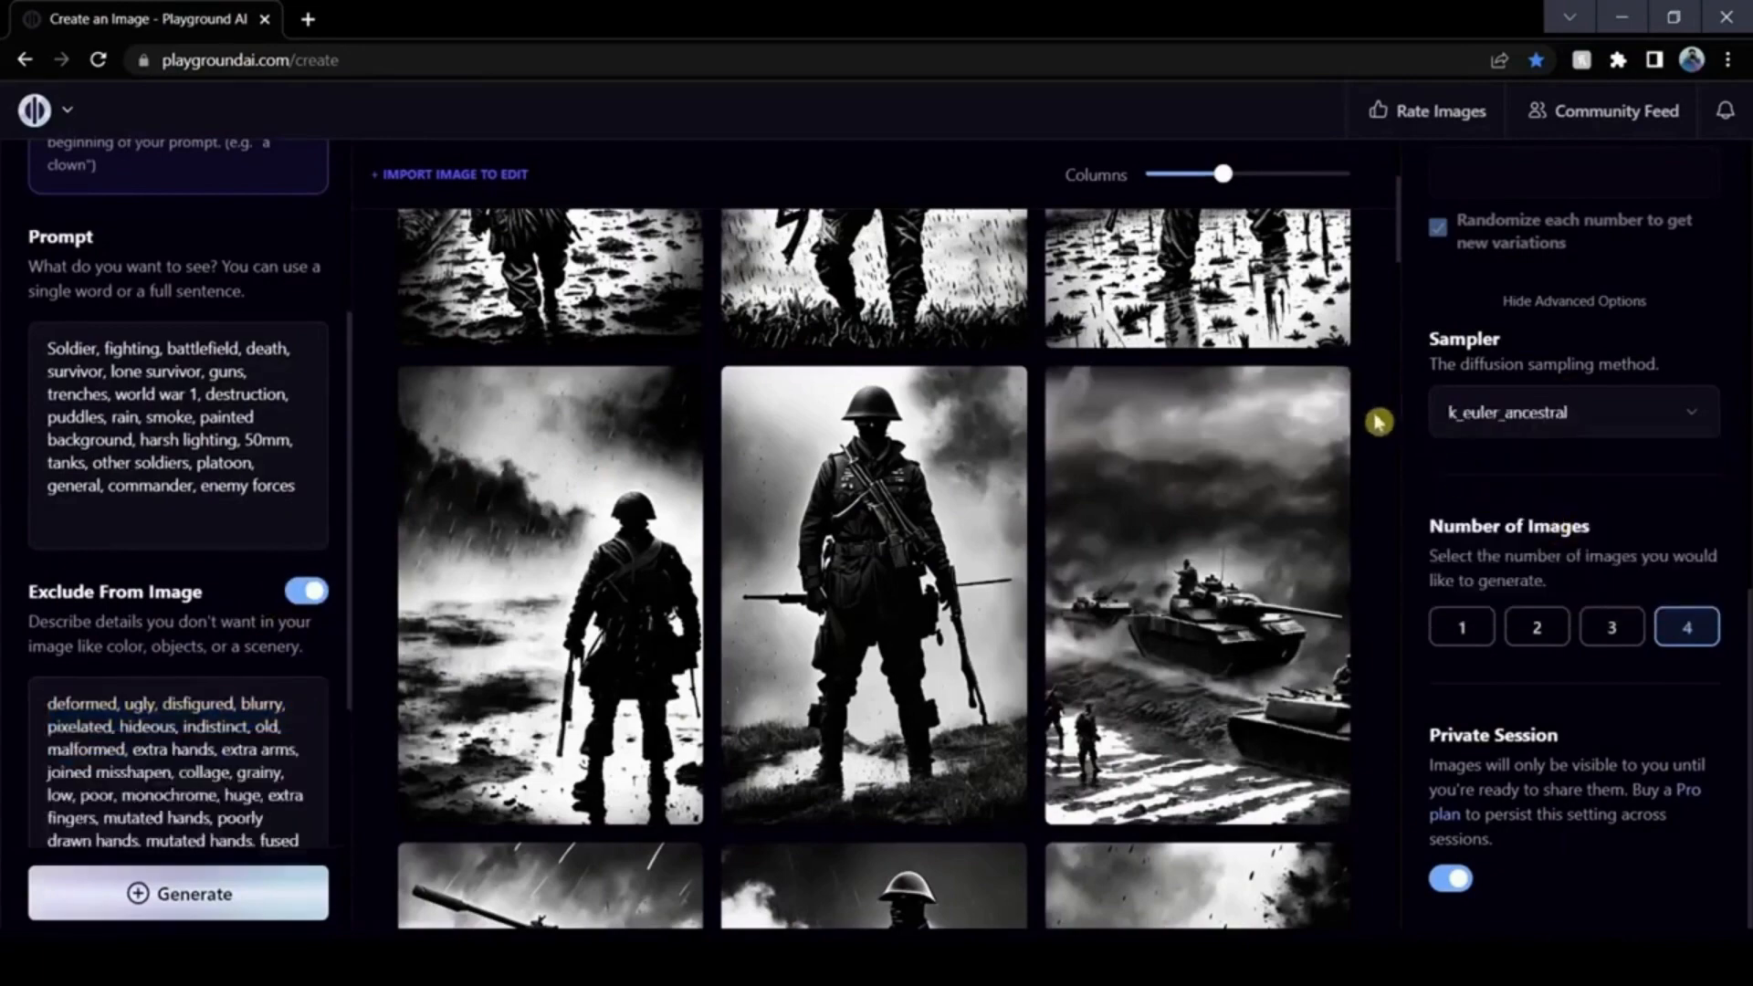
scroll(1378, 421, up, 4)
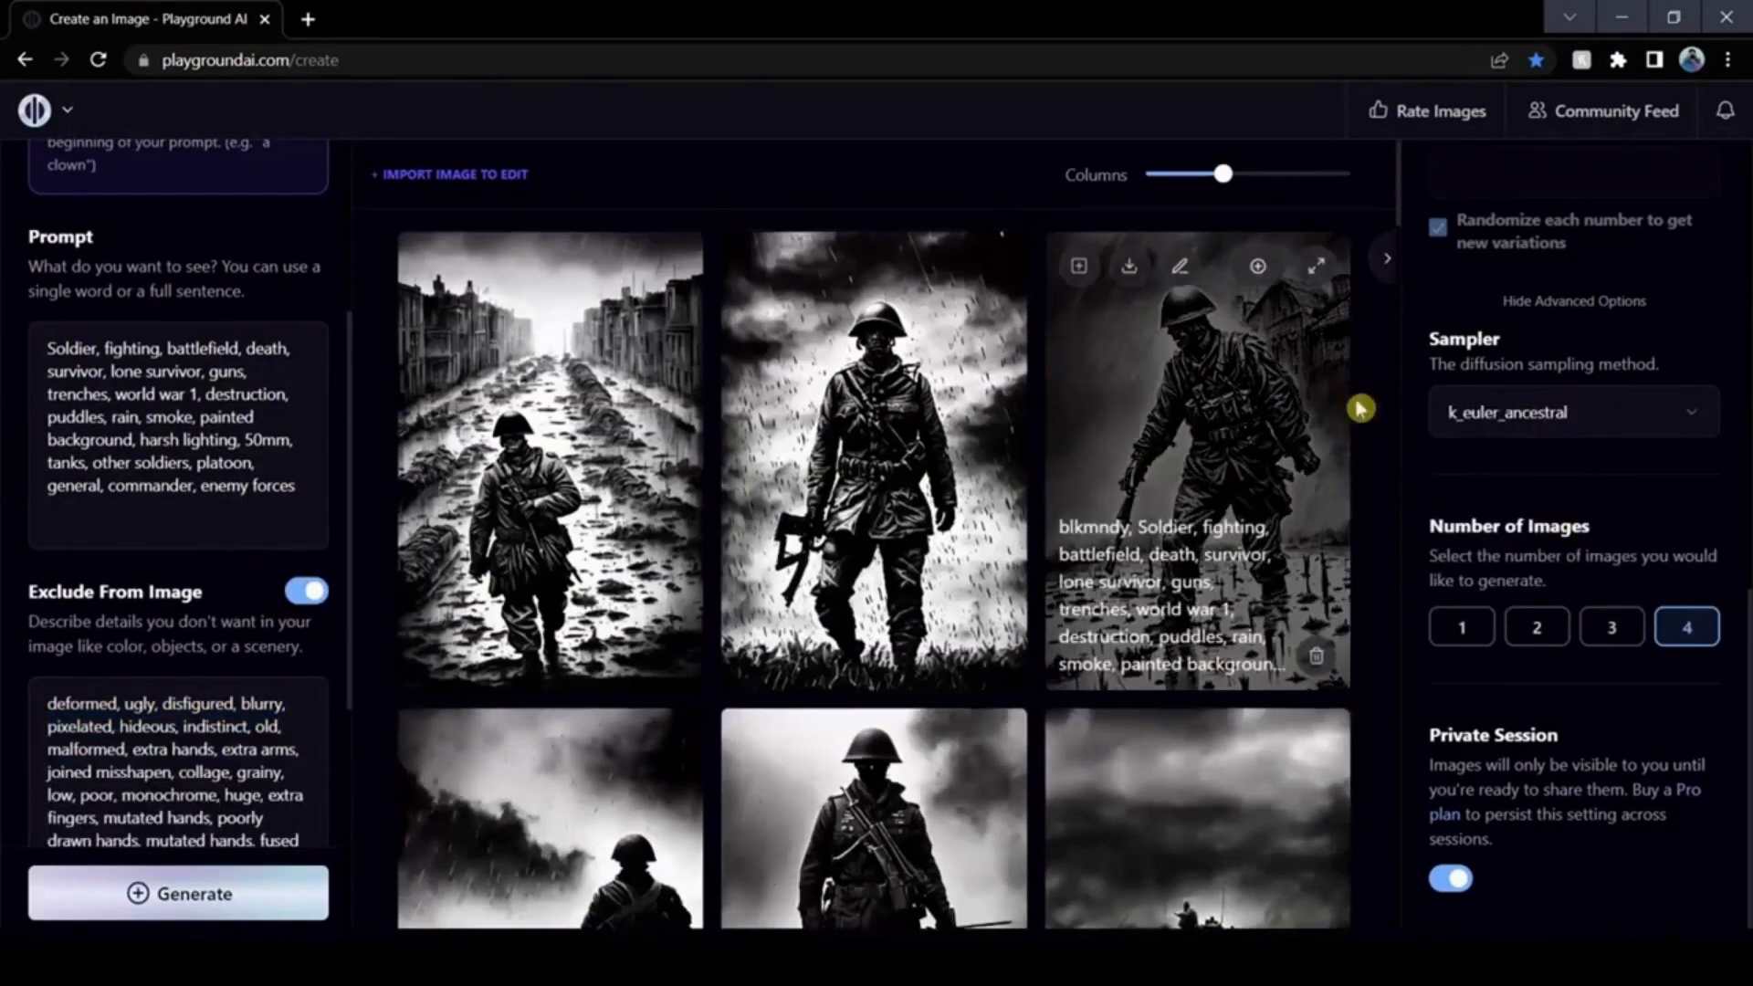
scroll(339, 433, up, 1)
scroll(190, 493, up, 4)
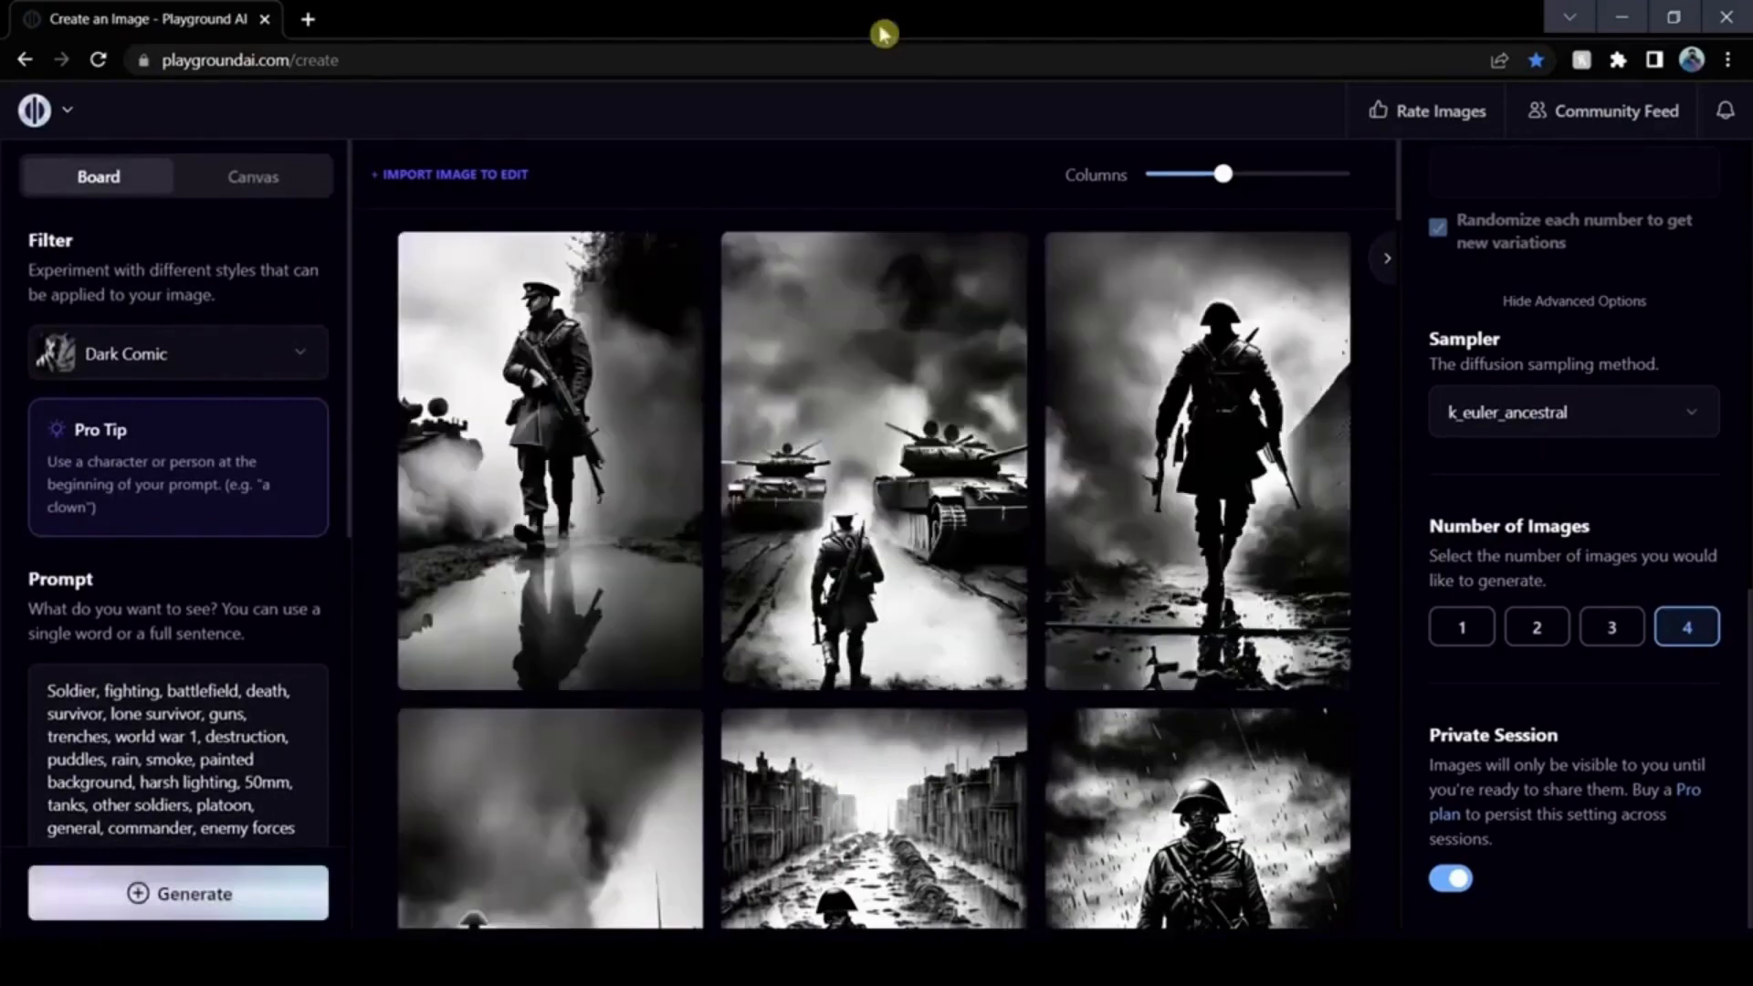
Step: Examine enlarged previews of the four k_euler_ancestral images: the officer by the puddle, the two tanks, the walking silhouette and the soldiers beside a tank
click(672, 271)
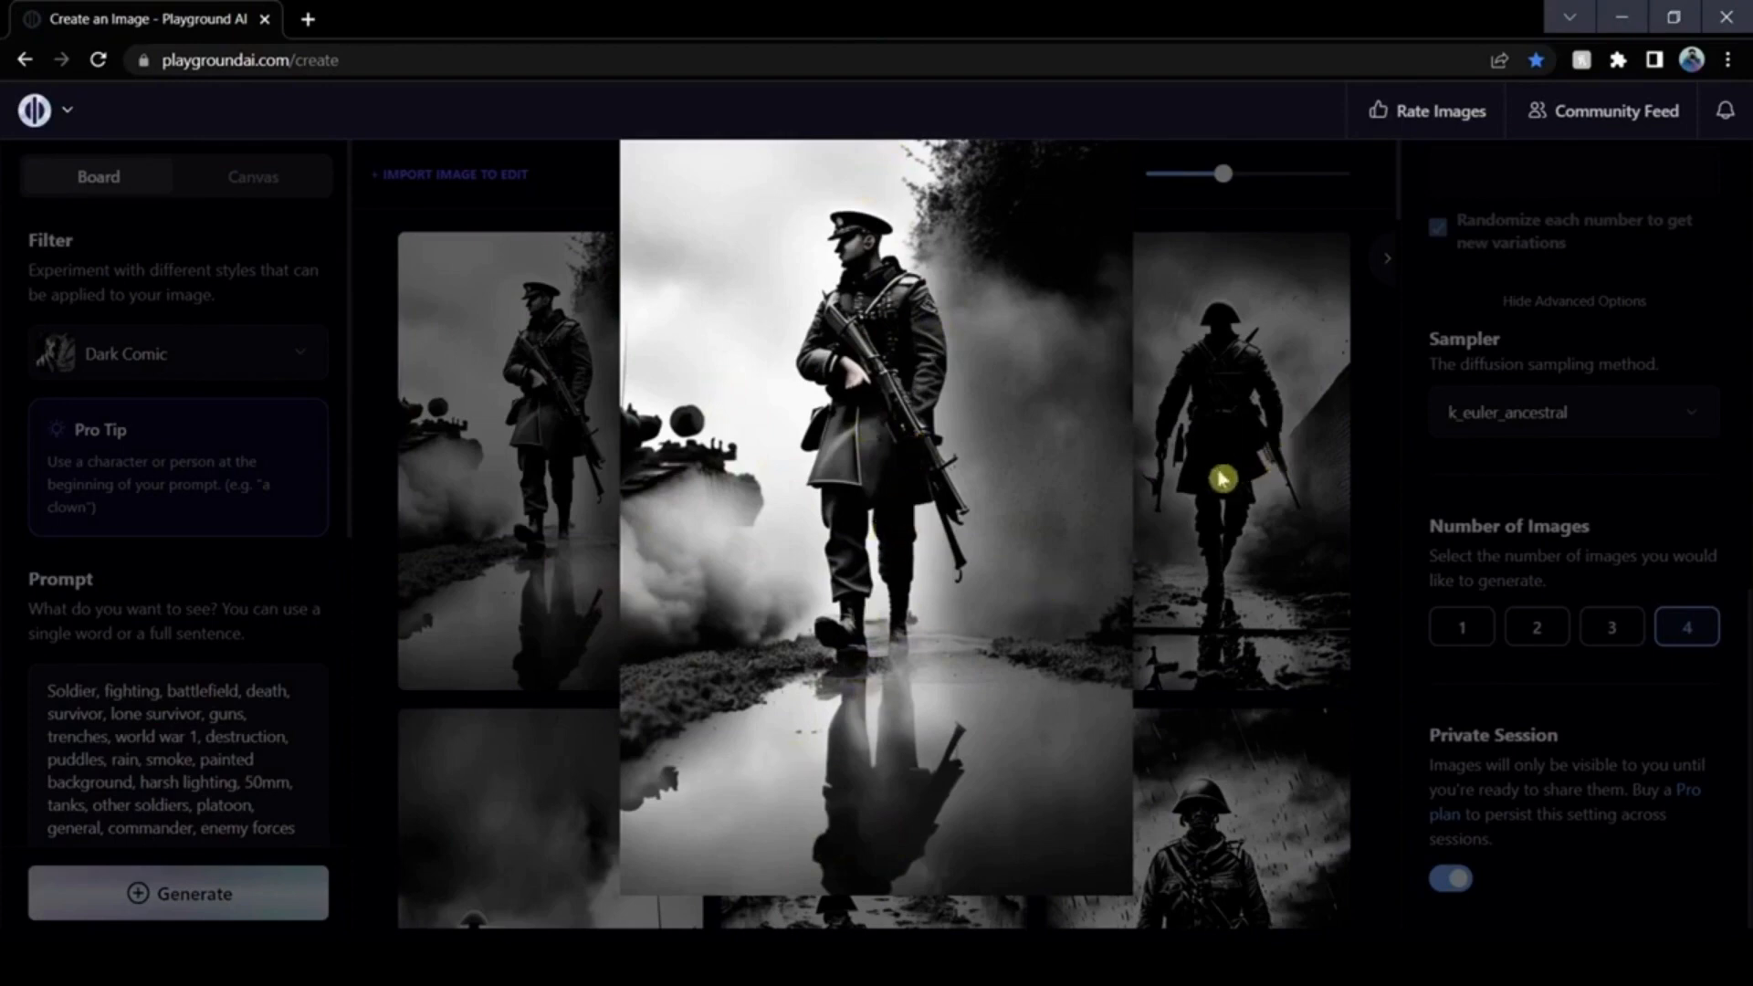
click(1379, 427)
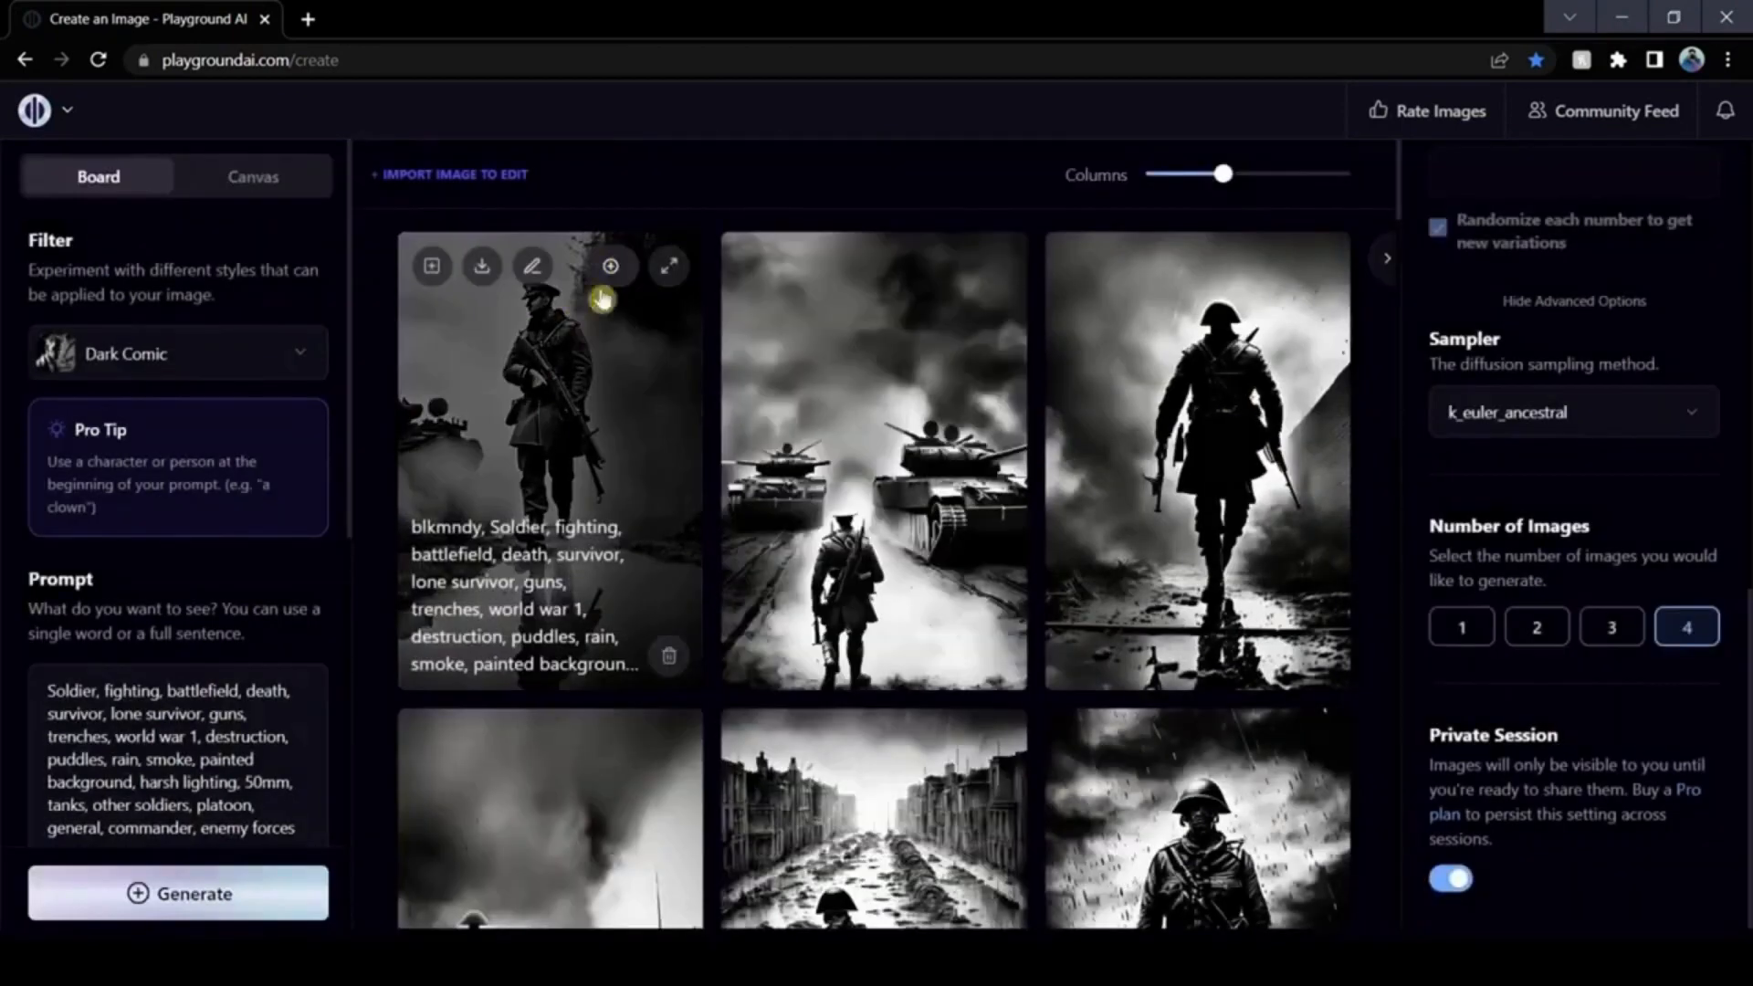
click(668, 266)
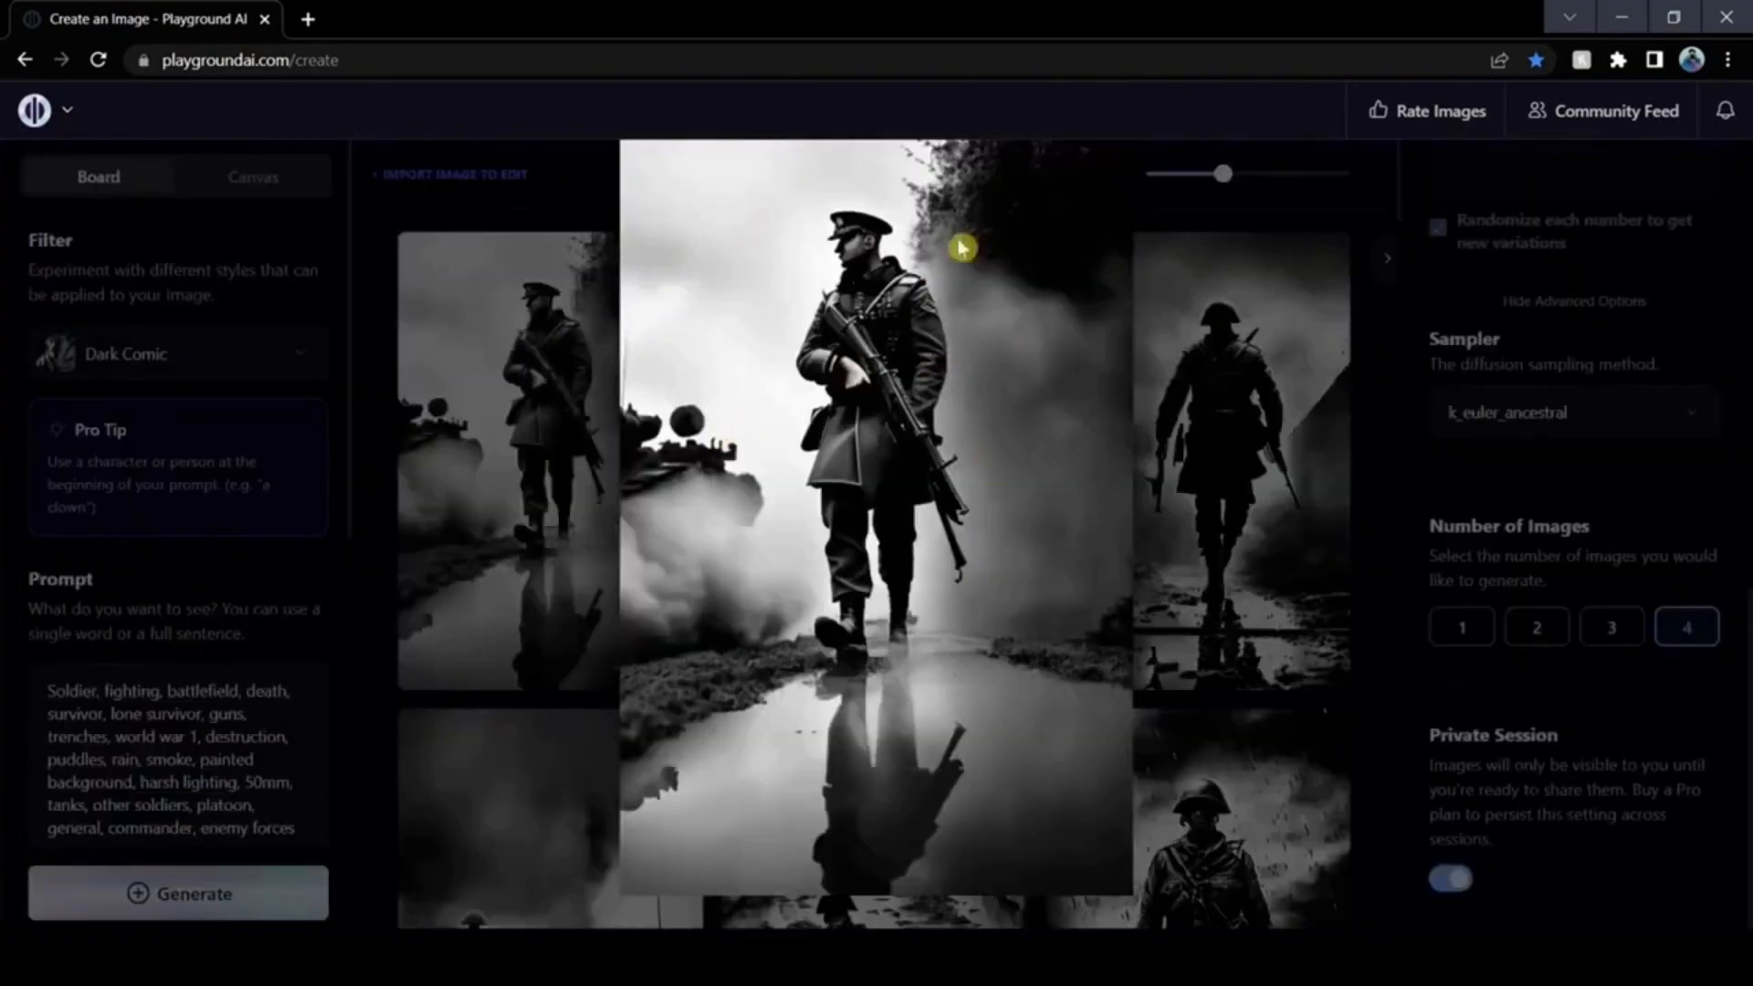
click(1380, 436)
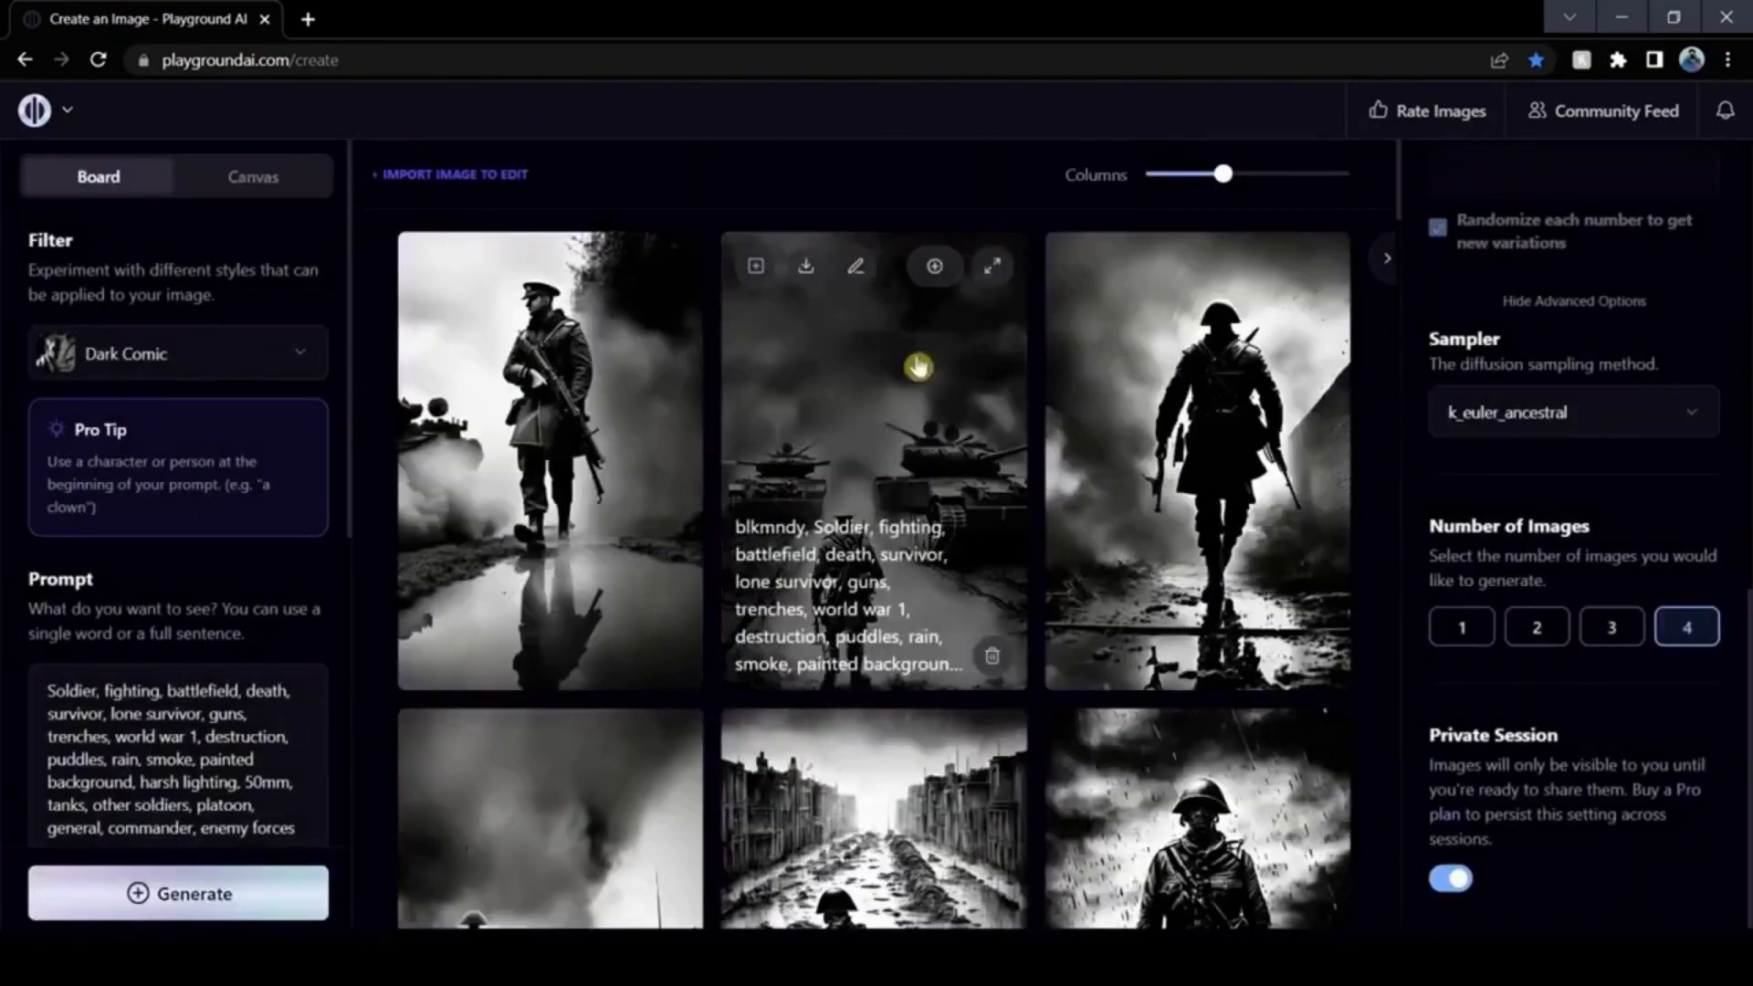
click(992, 266)
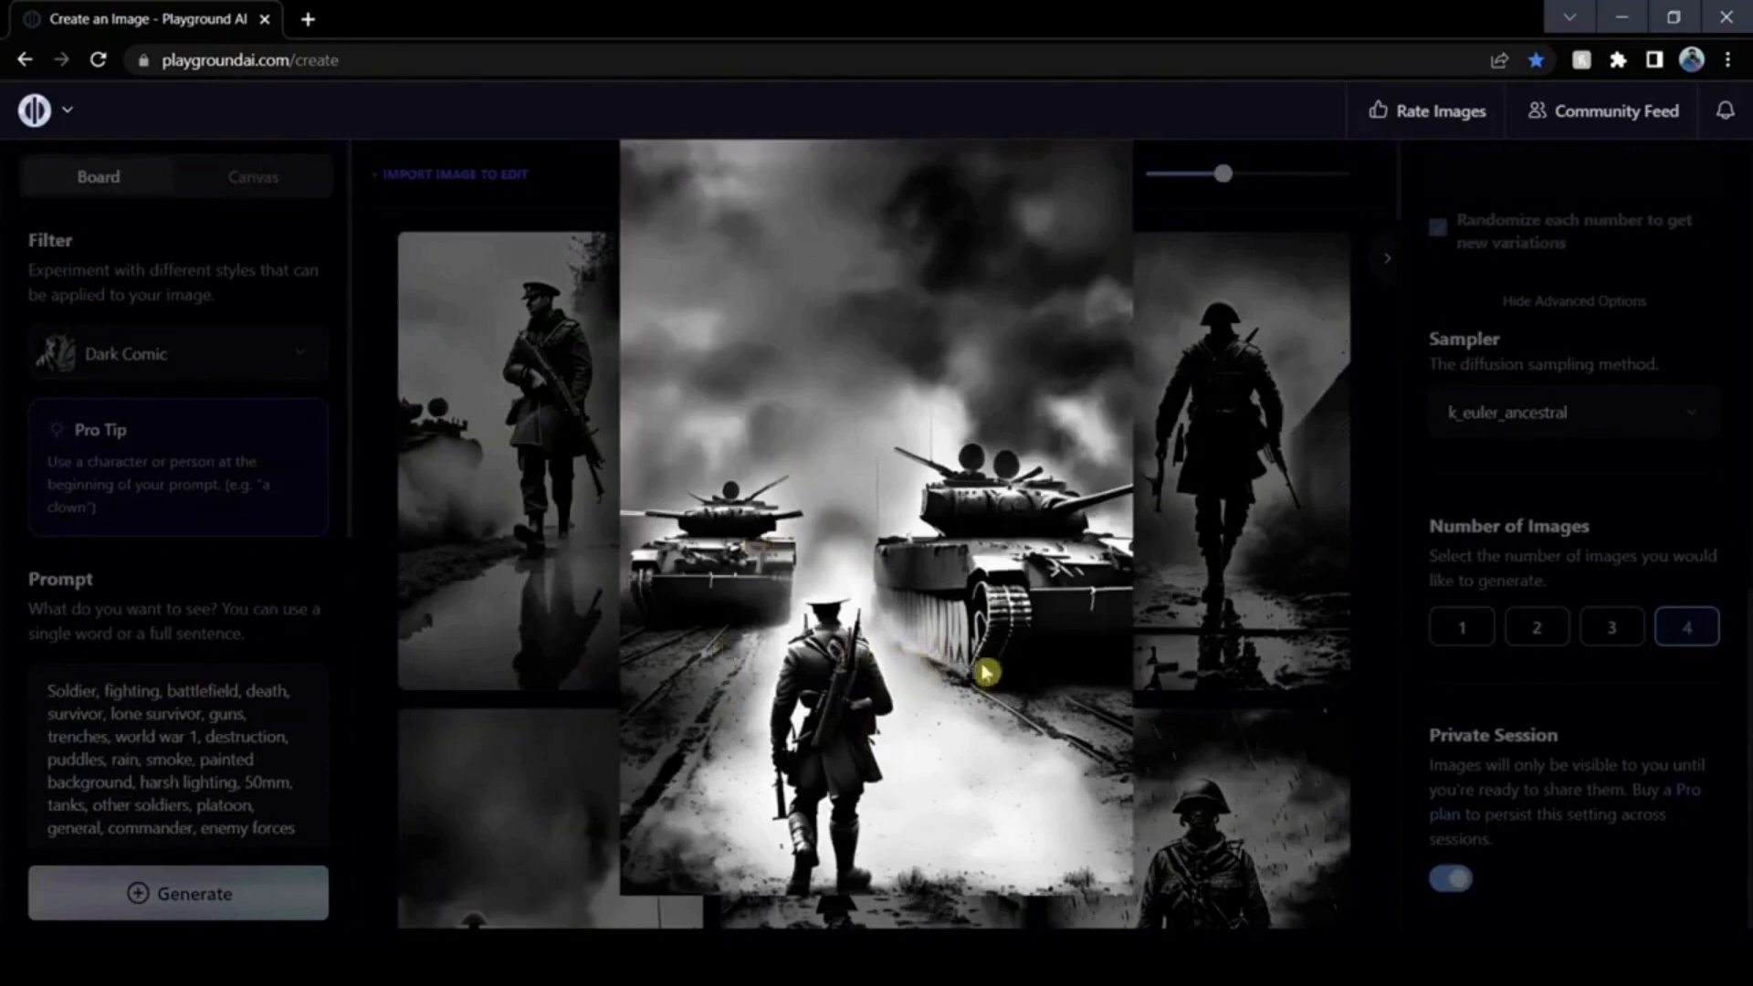
click(1374, 438)
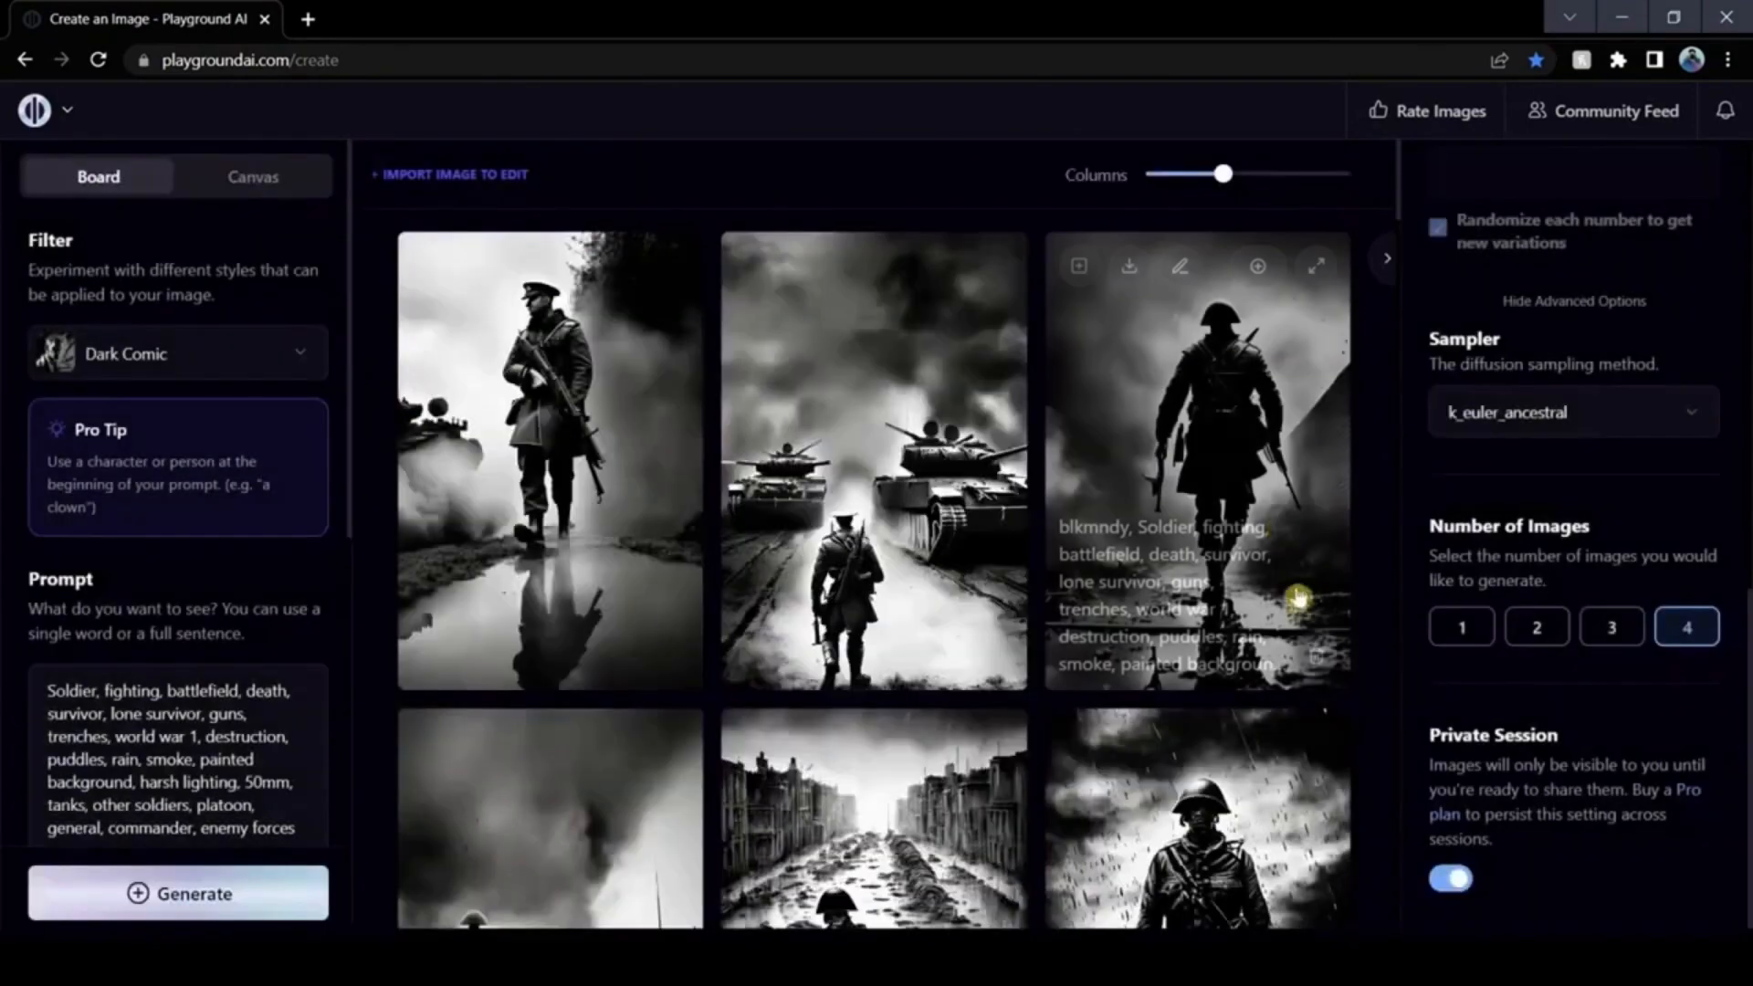
click(1321, 268)
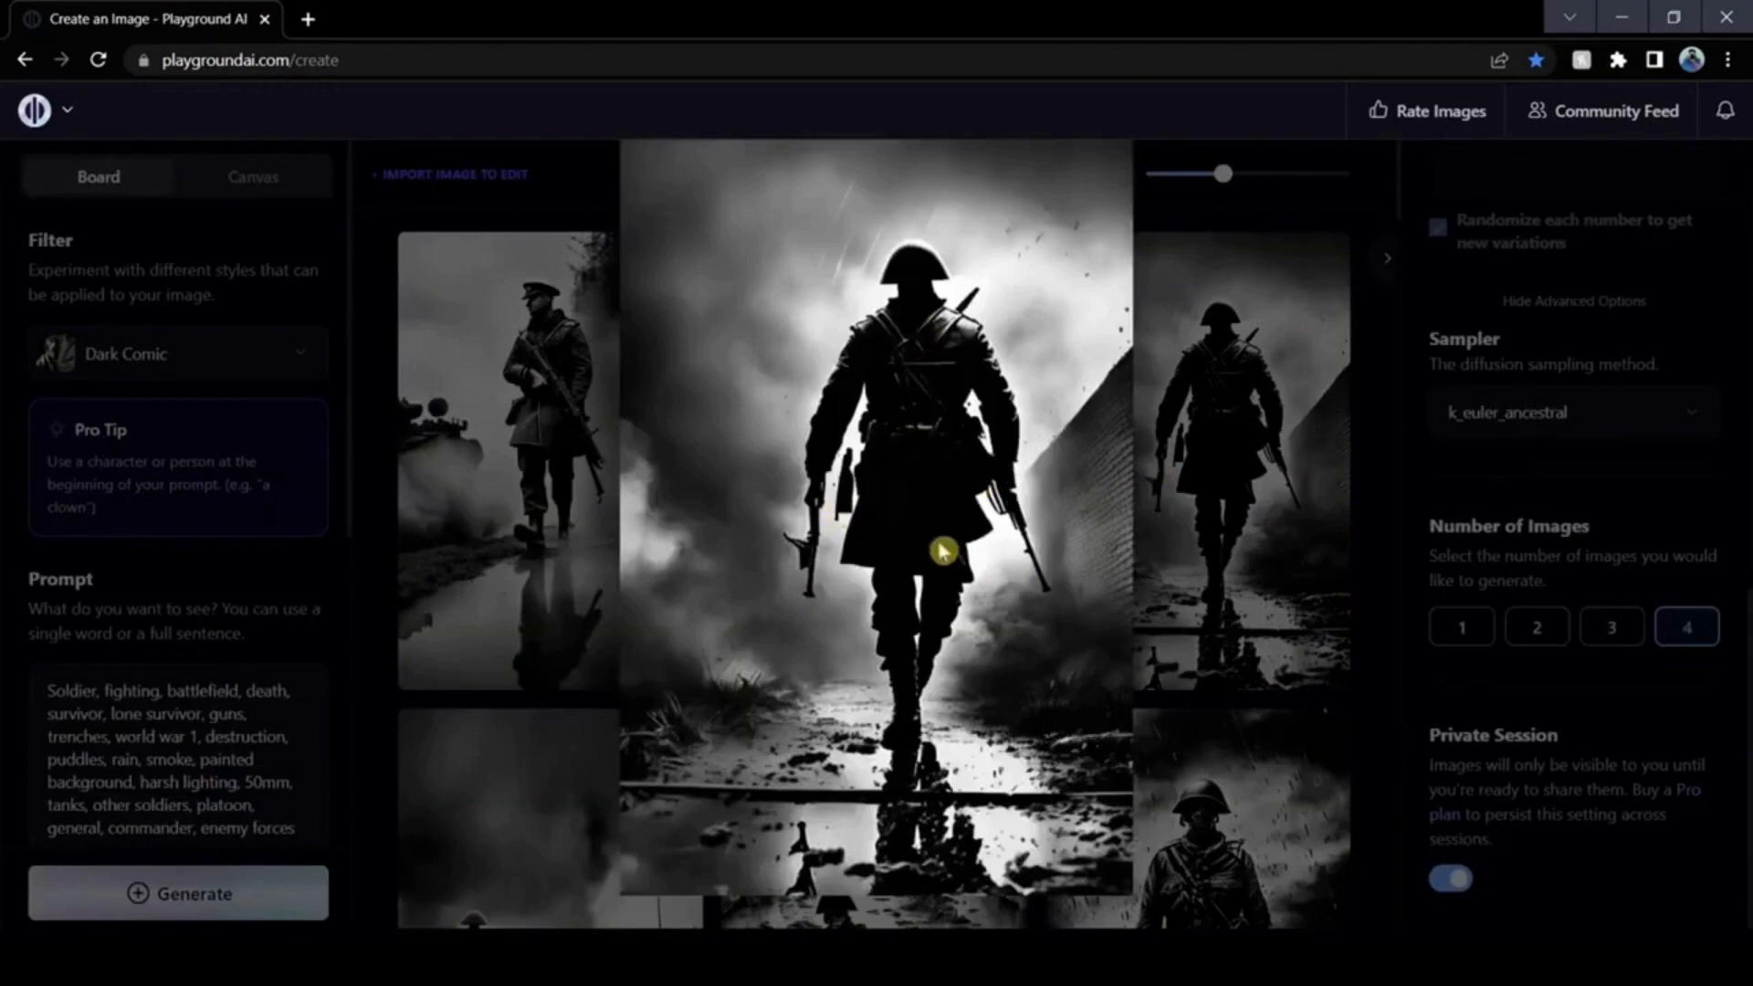
click(1366, 427)
scroll(1361, 492, down, 4)
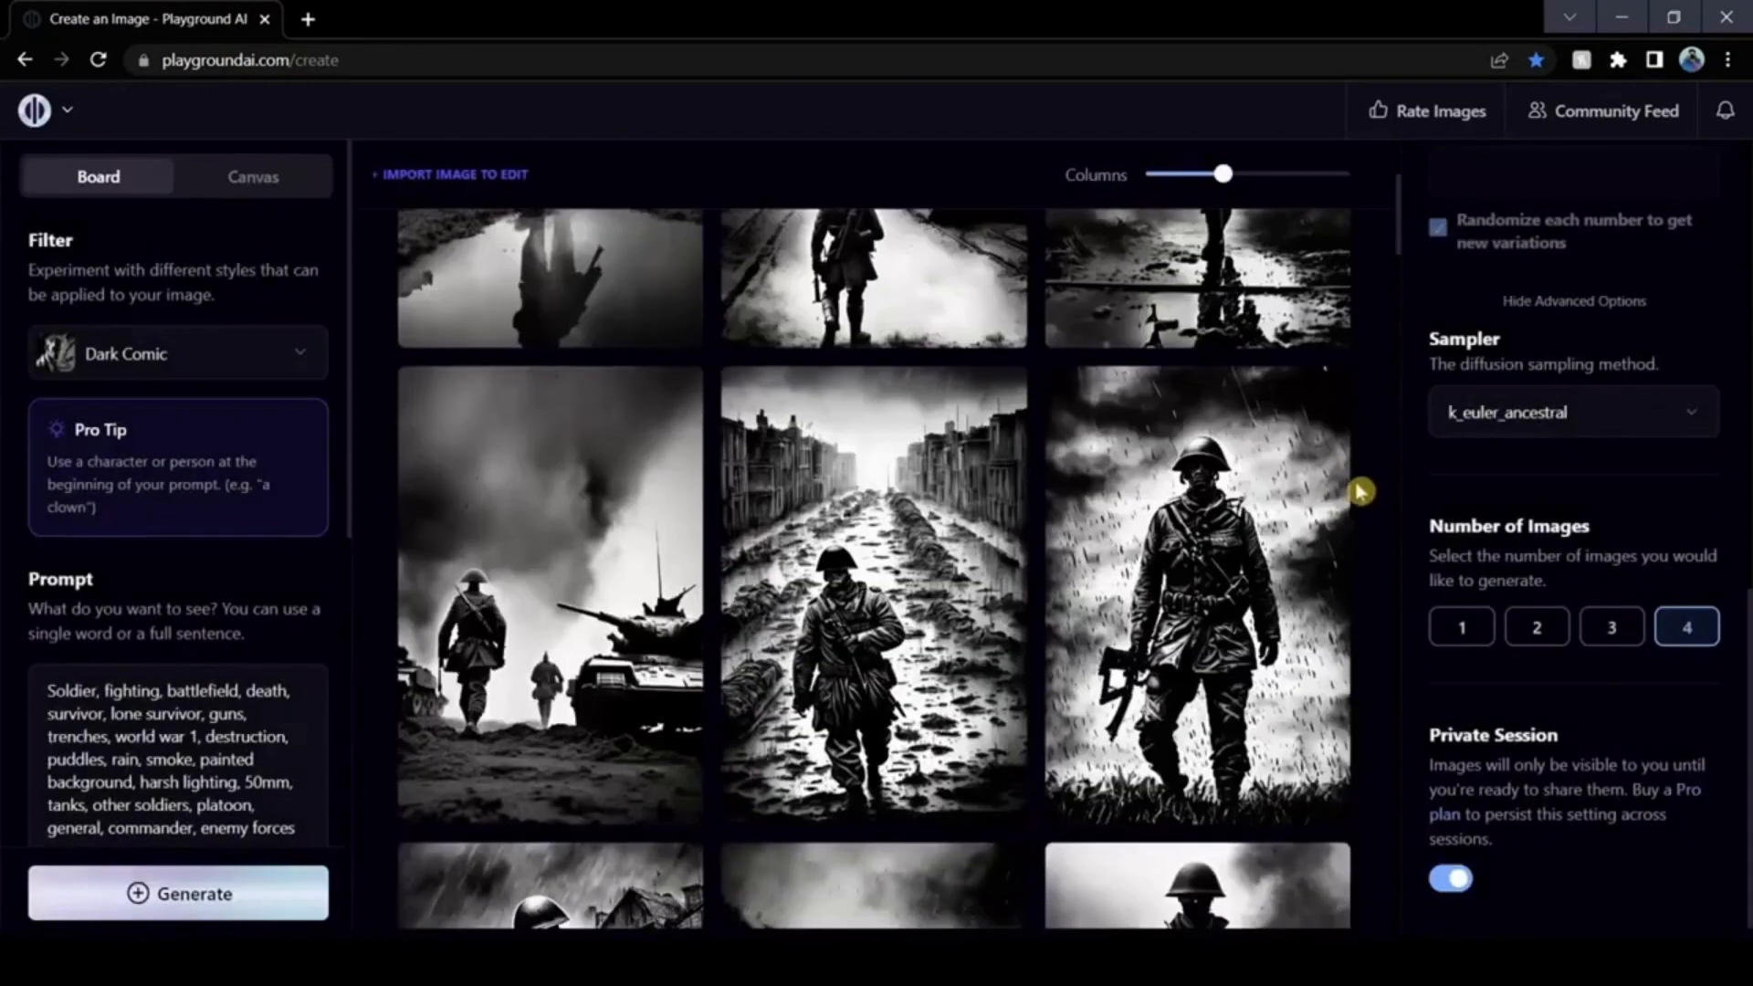
click(683, 407)
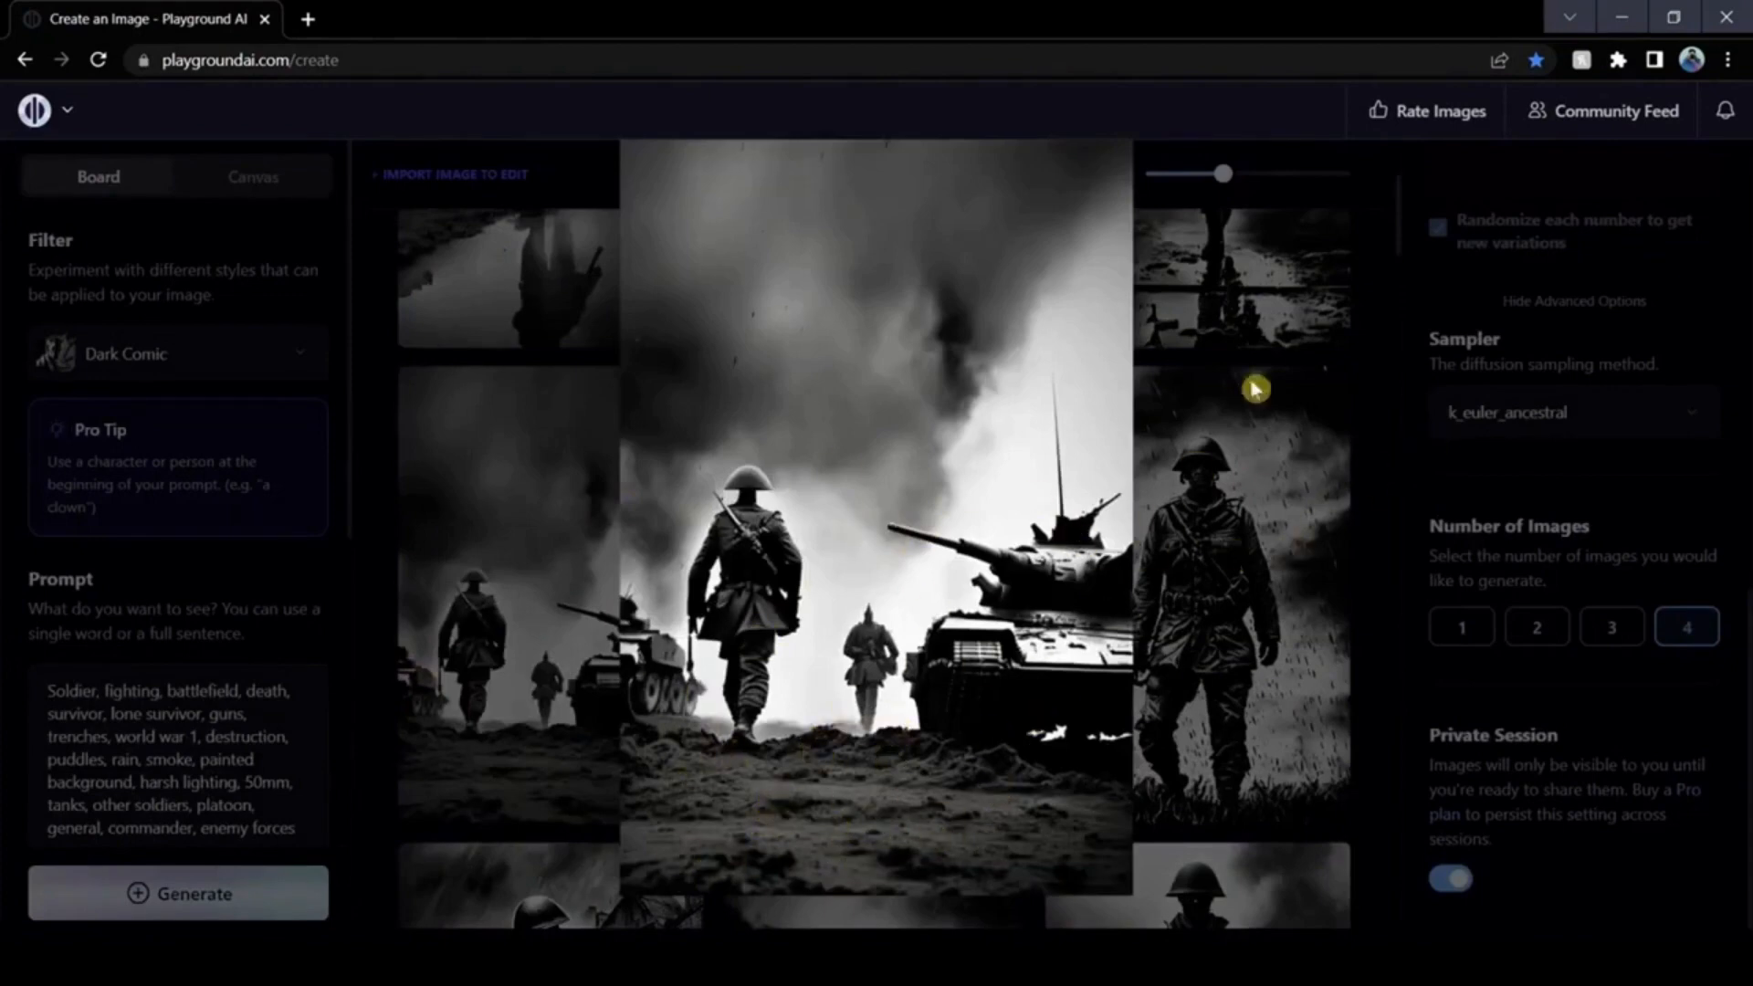
click(1364, 372)
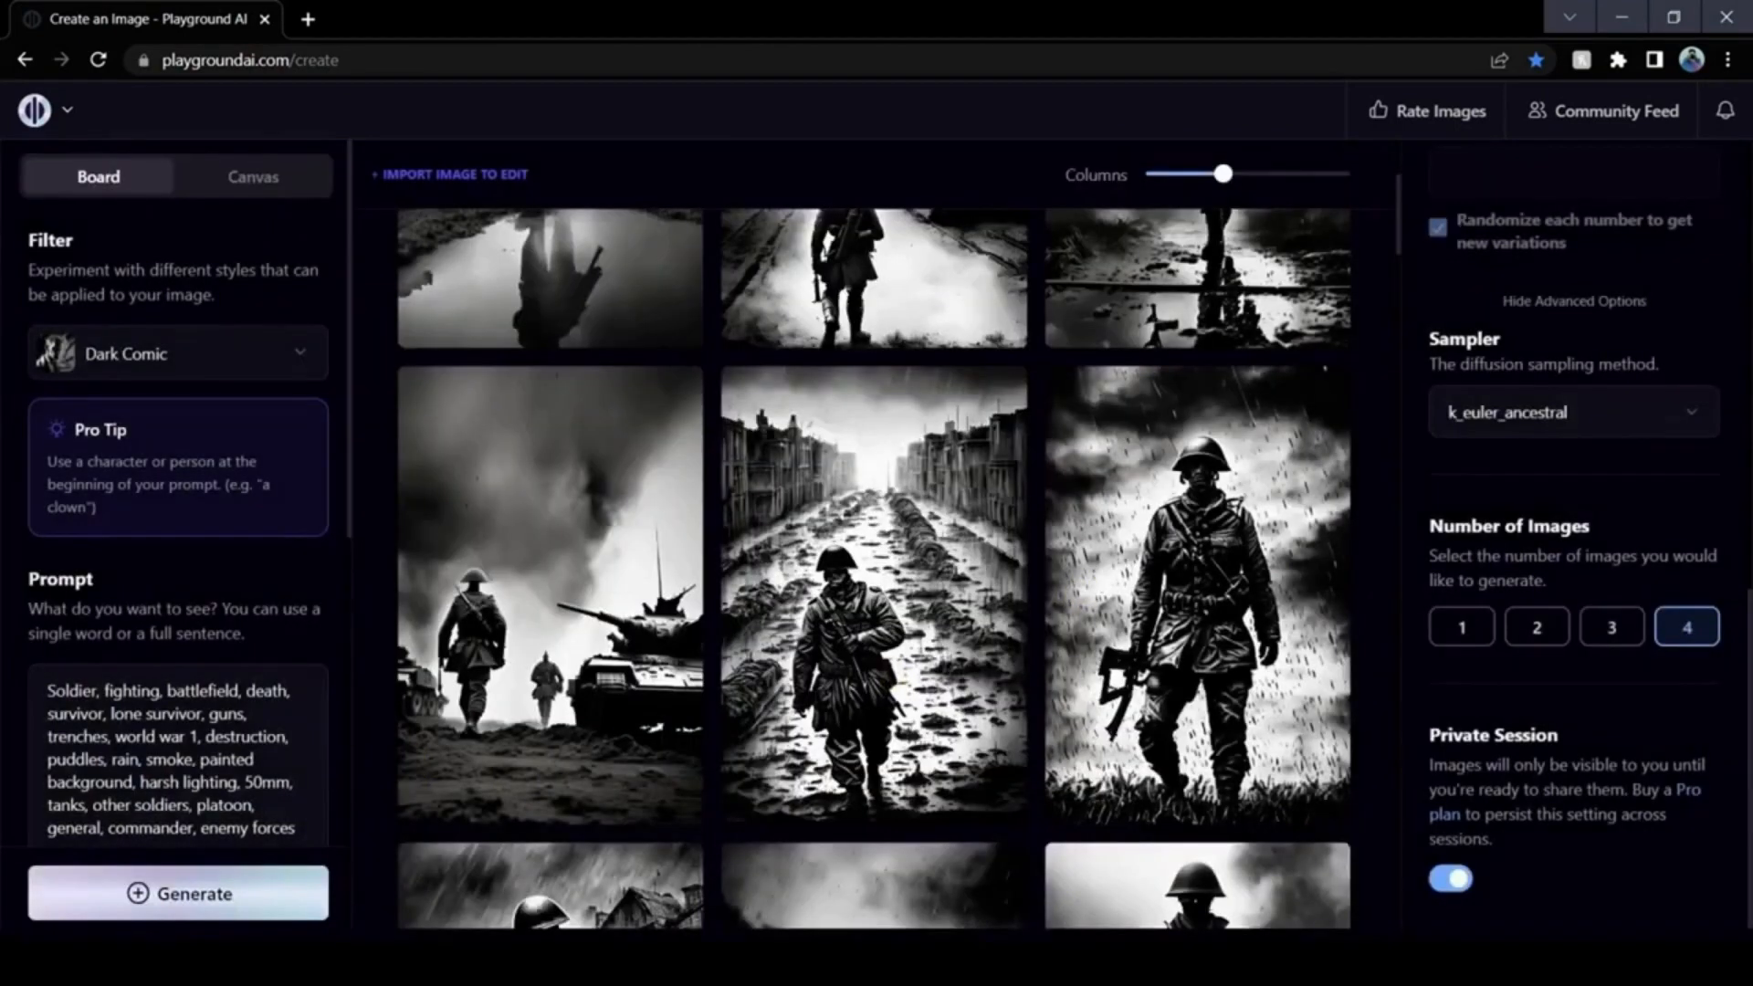
Step: Change "world war 1" to "world war 2" in the soldier prompt and generate four more images
drag(115, 736, 293, 736)
click(262, 736)
click(162, 782)
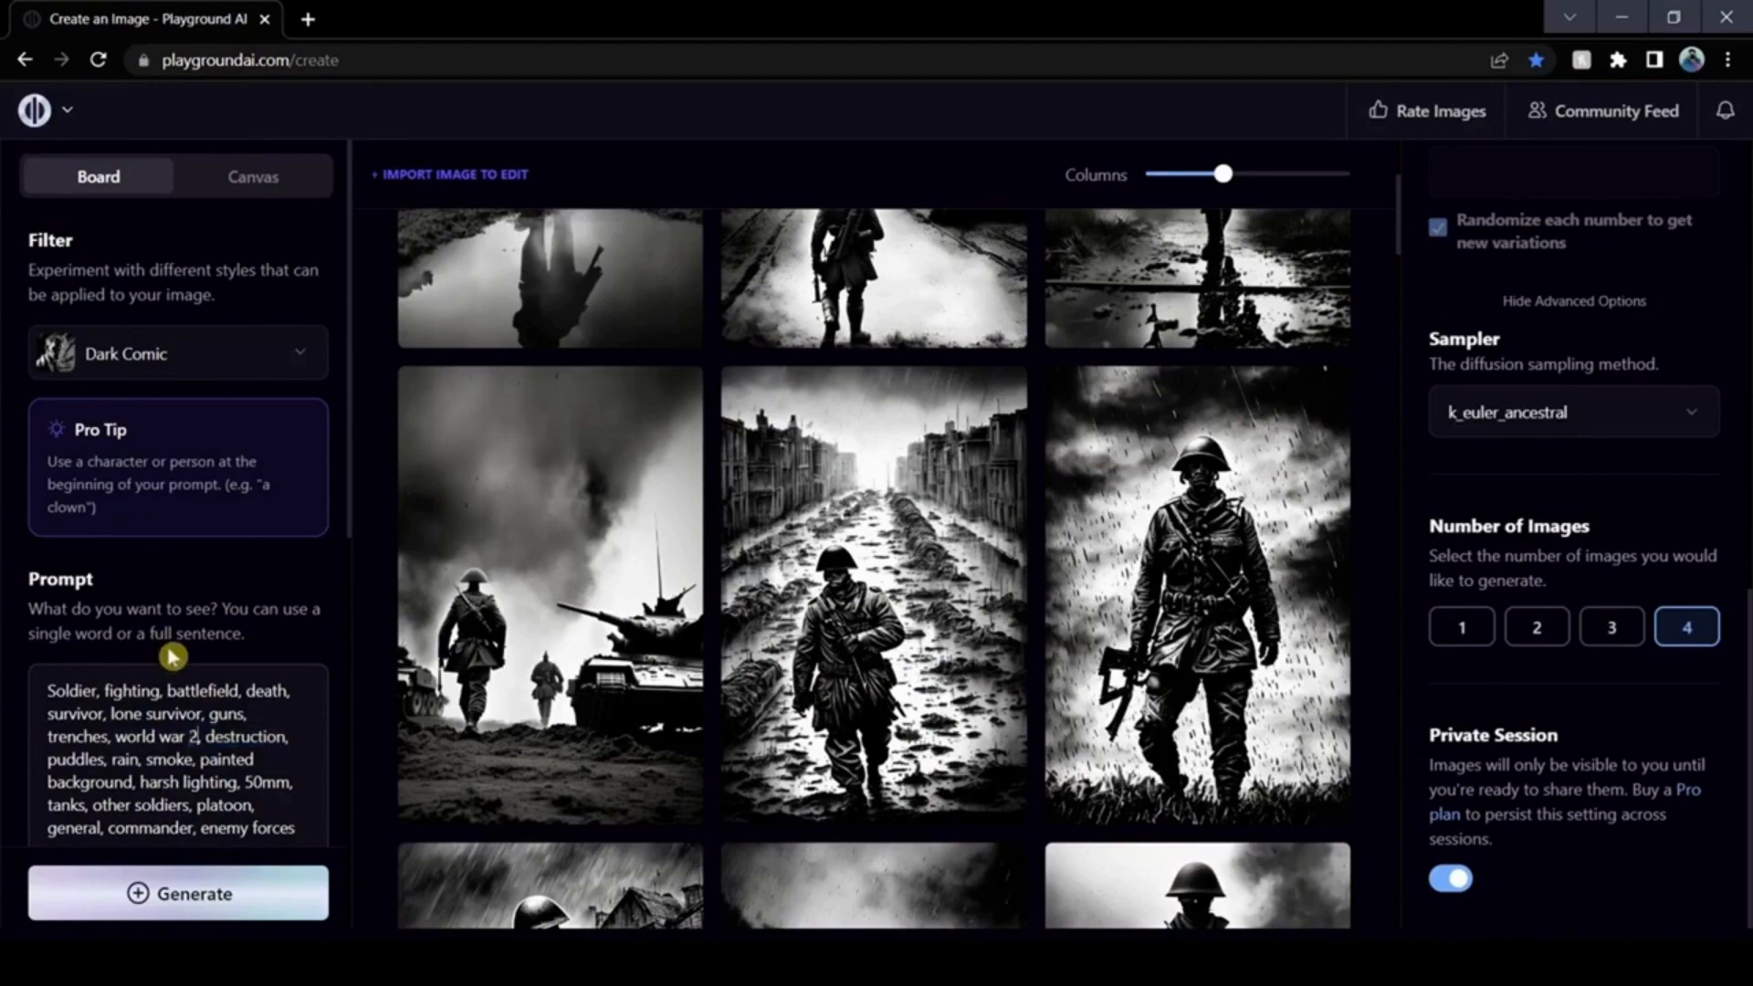
scroll(1385, 482, up, 3)
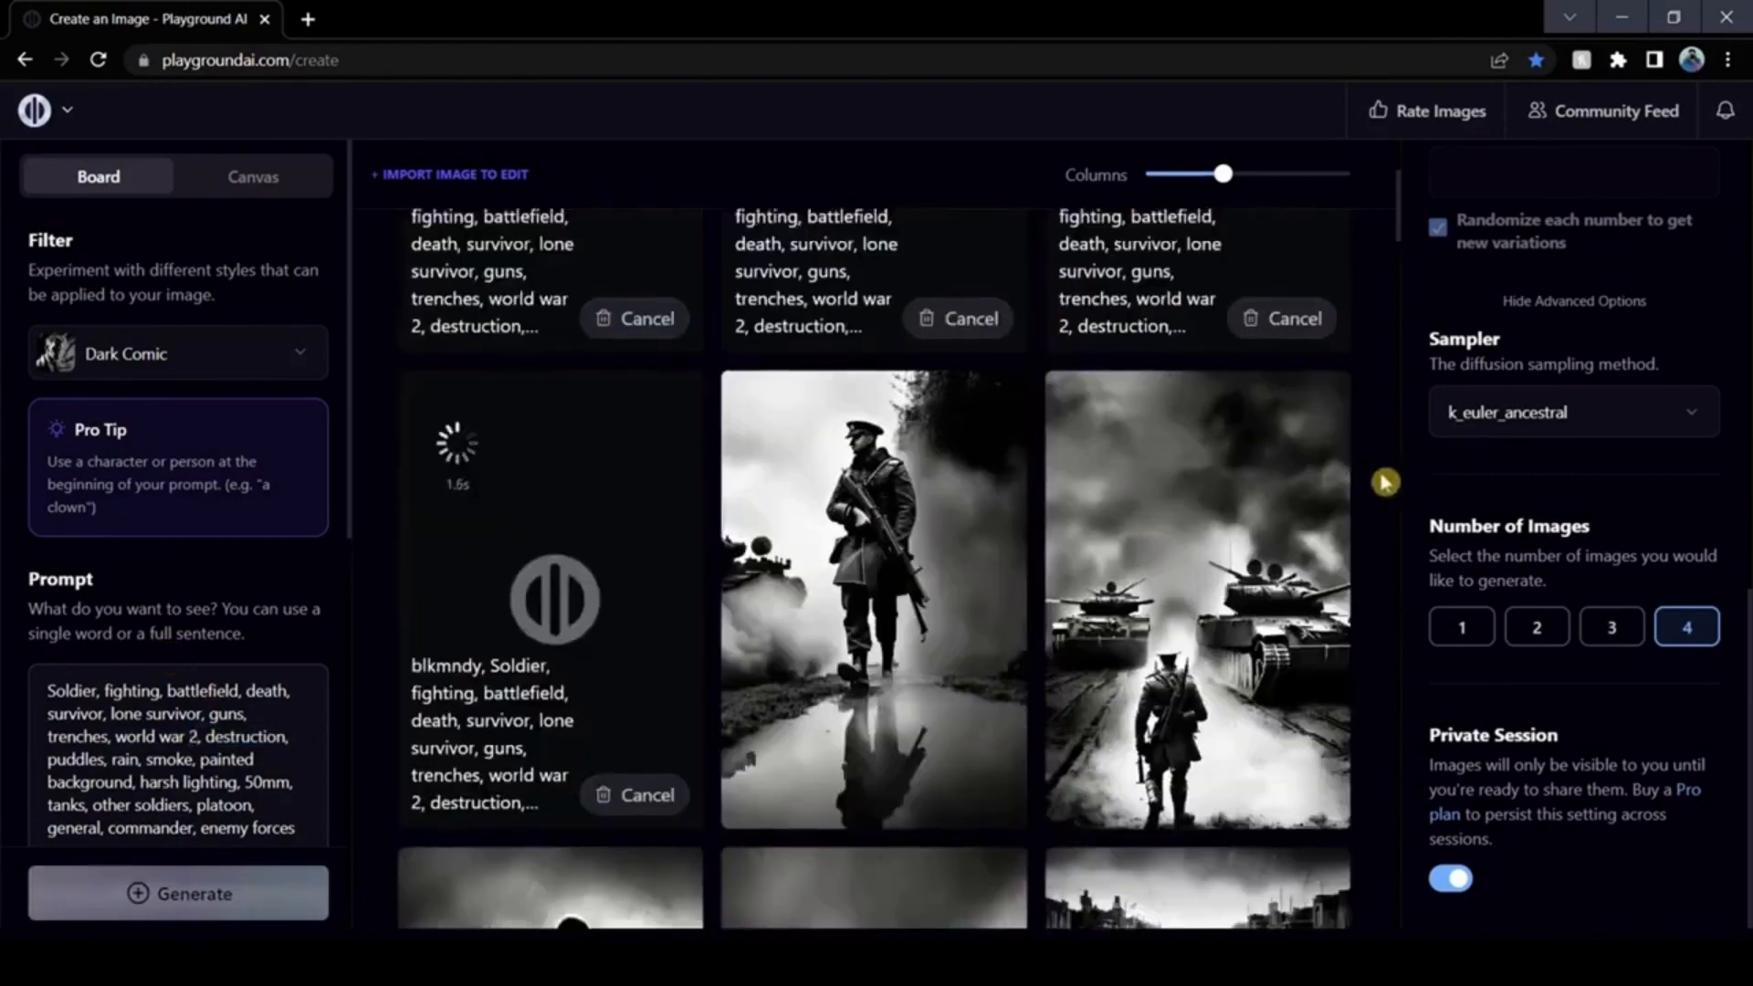
scroll(1385, 482, up, 2)
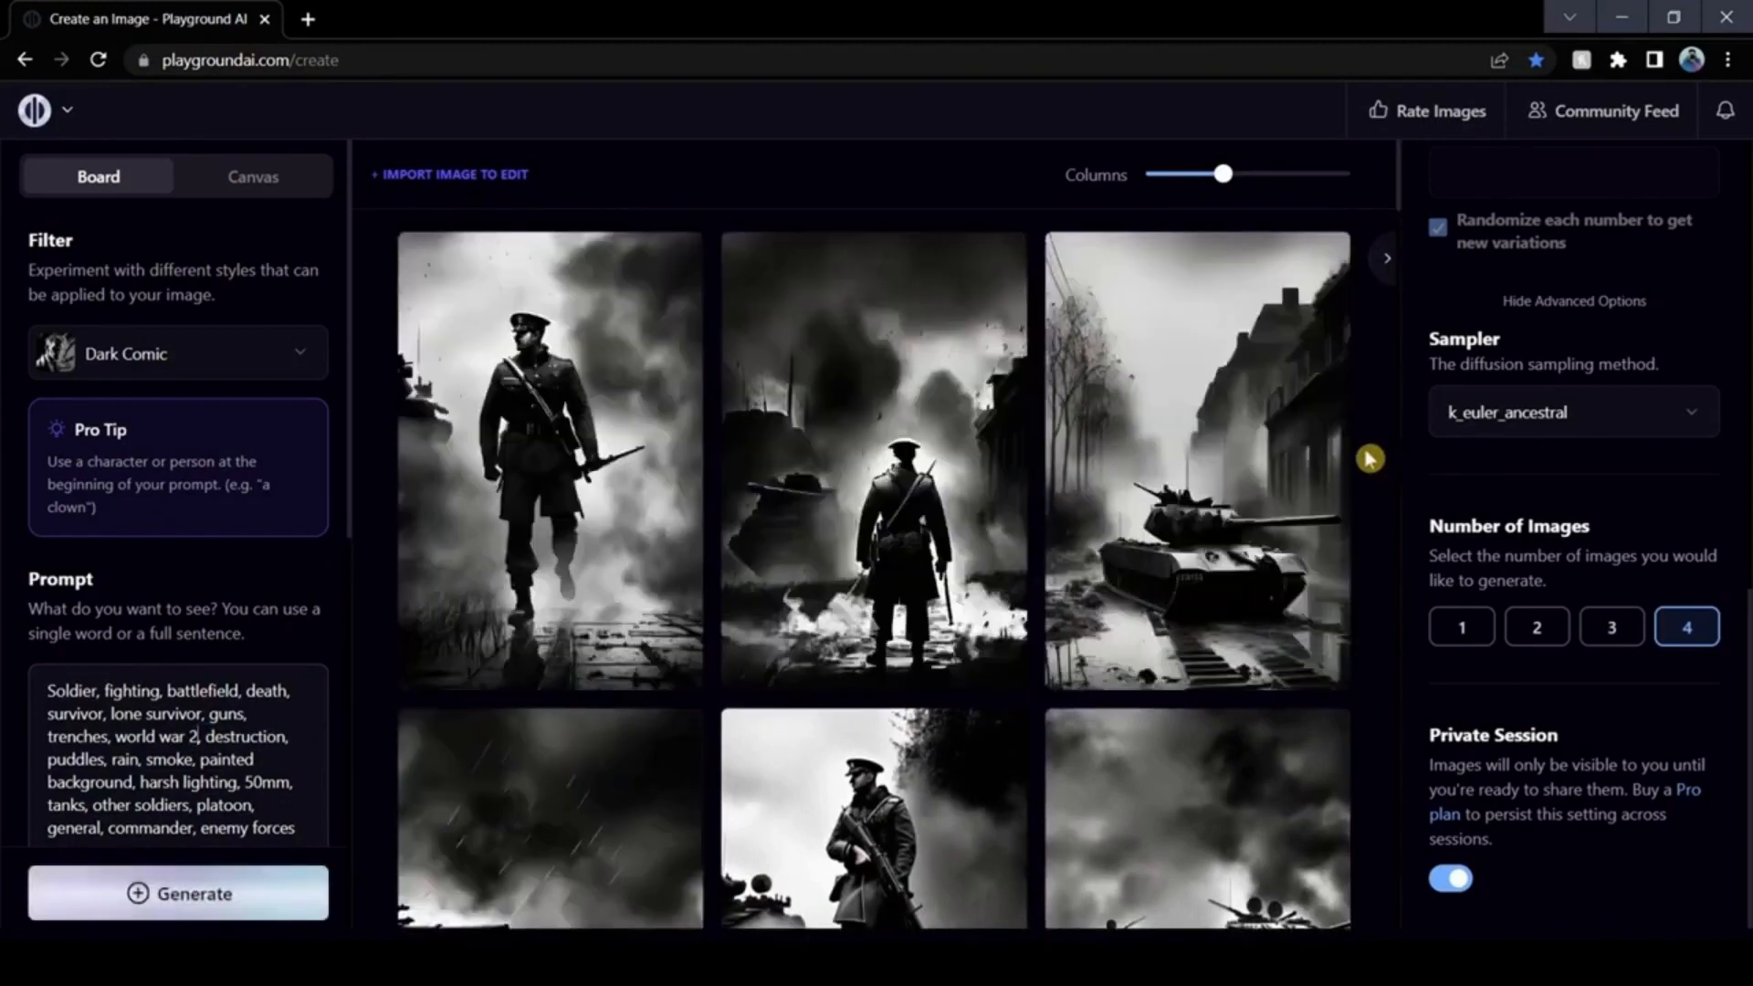
Step: Compare the new World War 2 officer image with the earlier officer reflected in the puddle, viewing both enlarged
click(674, 272)
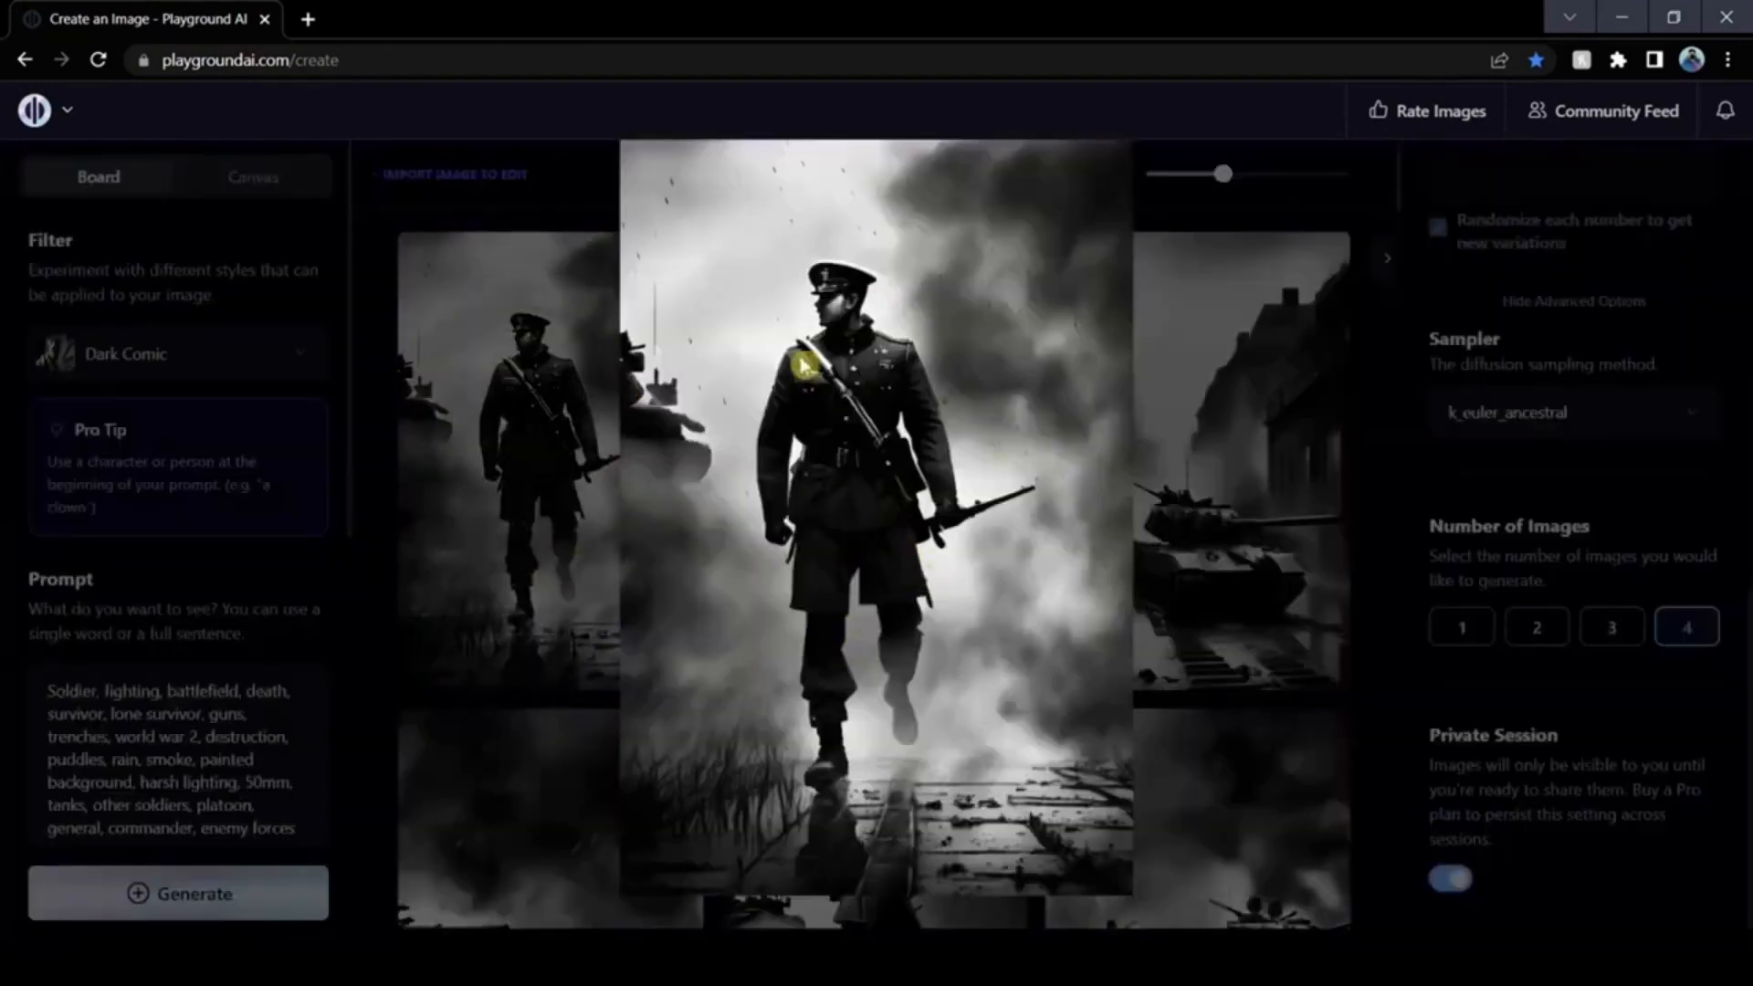
click(1365, 402)
scroll(1406, 215, down, 5)
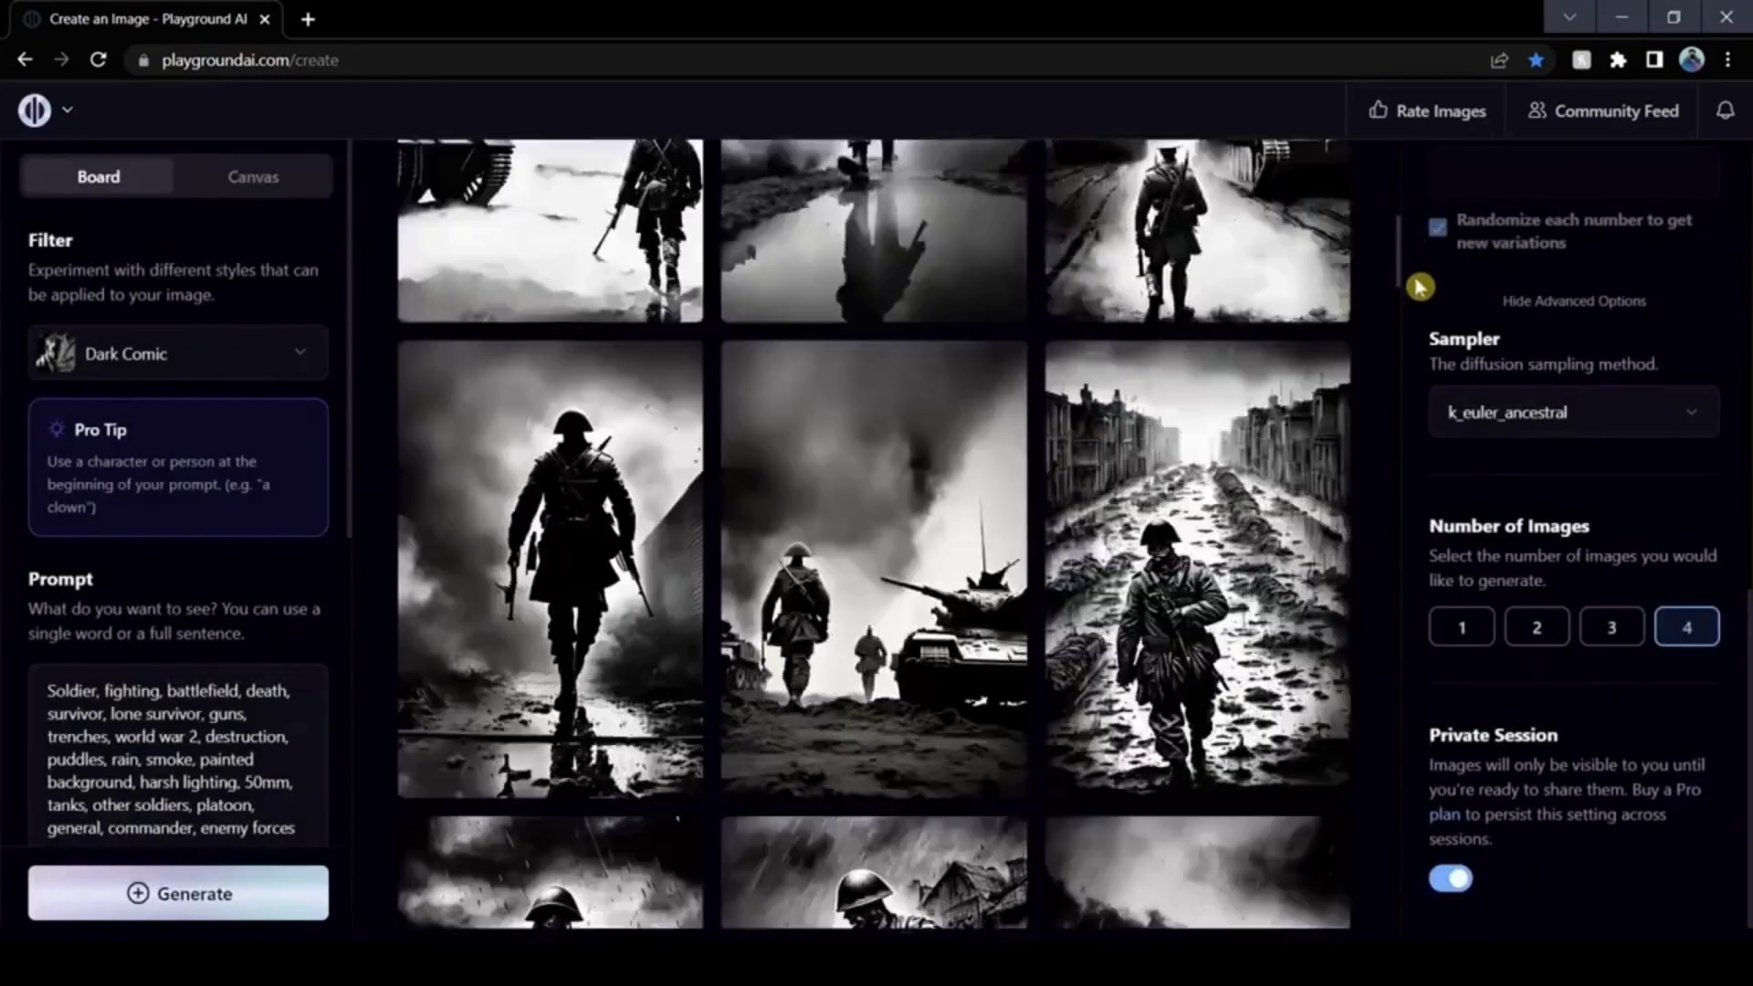
scroll(1420, 302, up, 5)
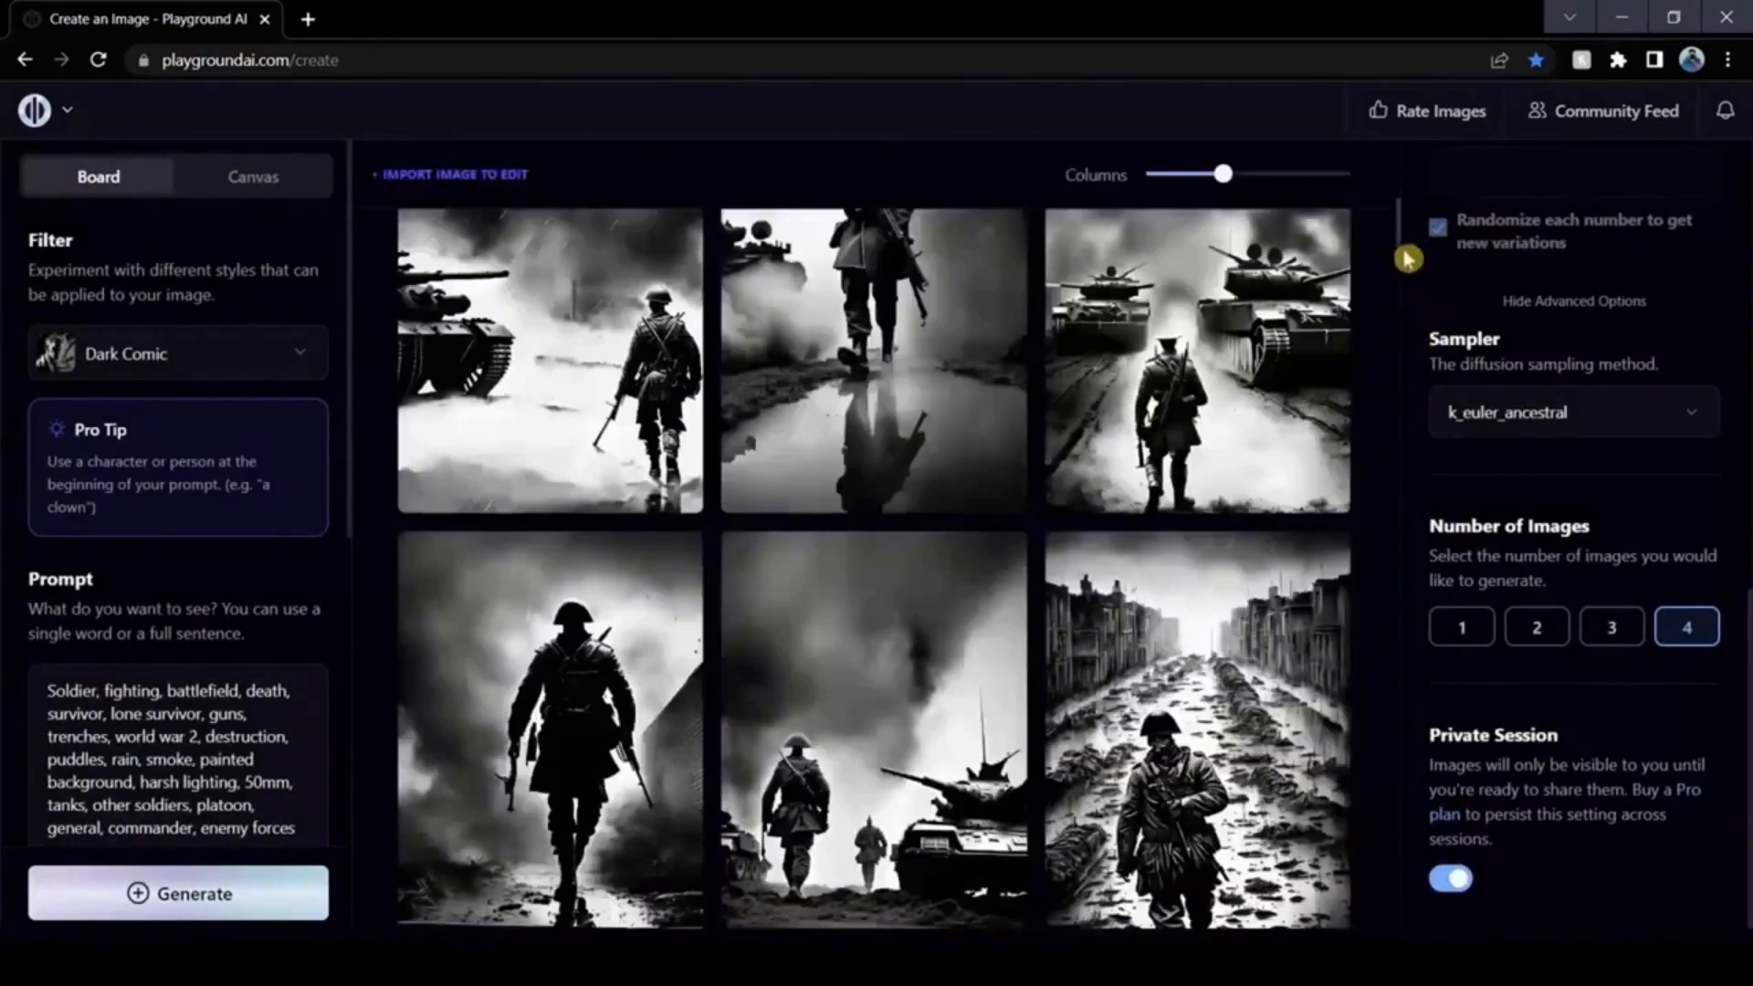
scroll(1015, 292, down, 5)
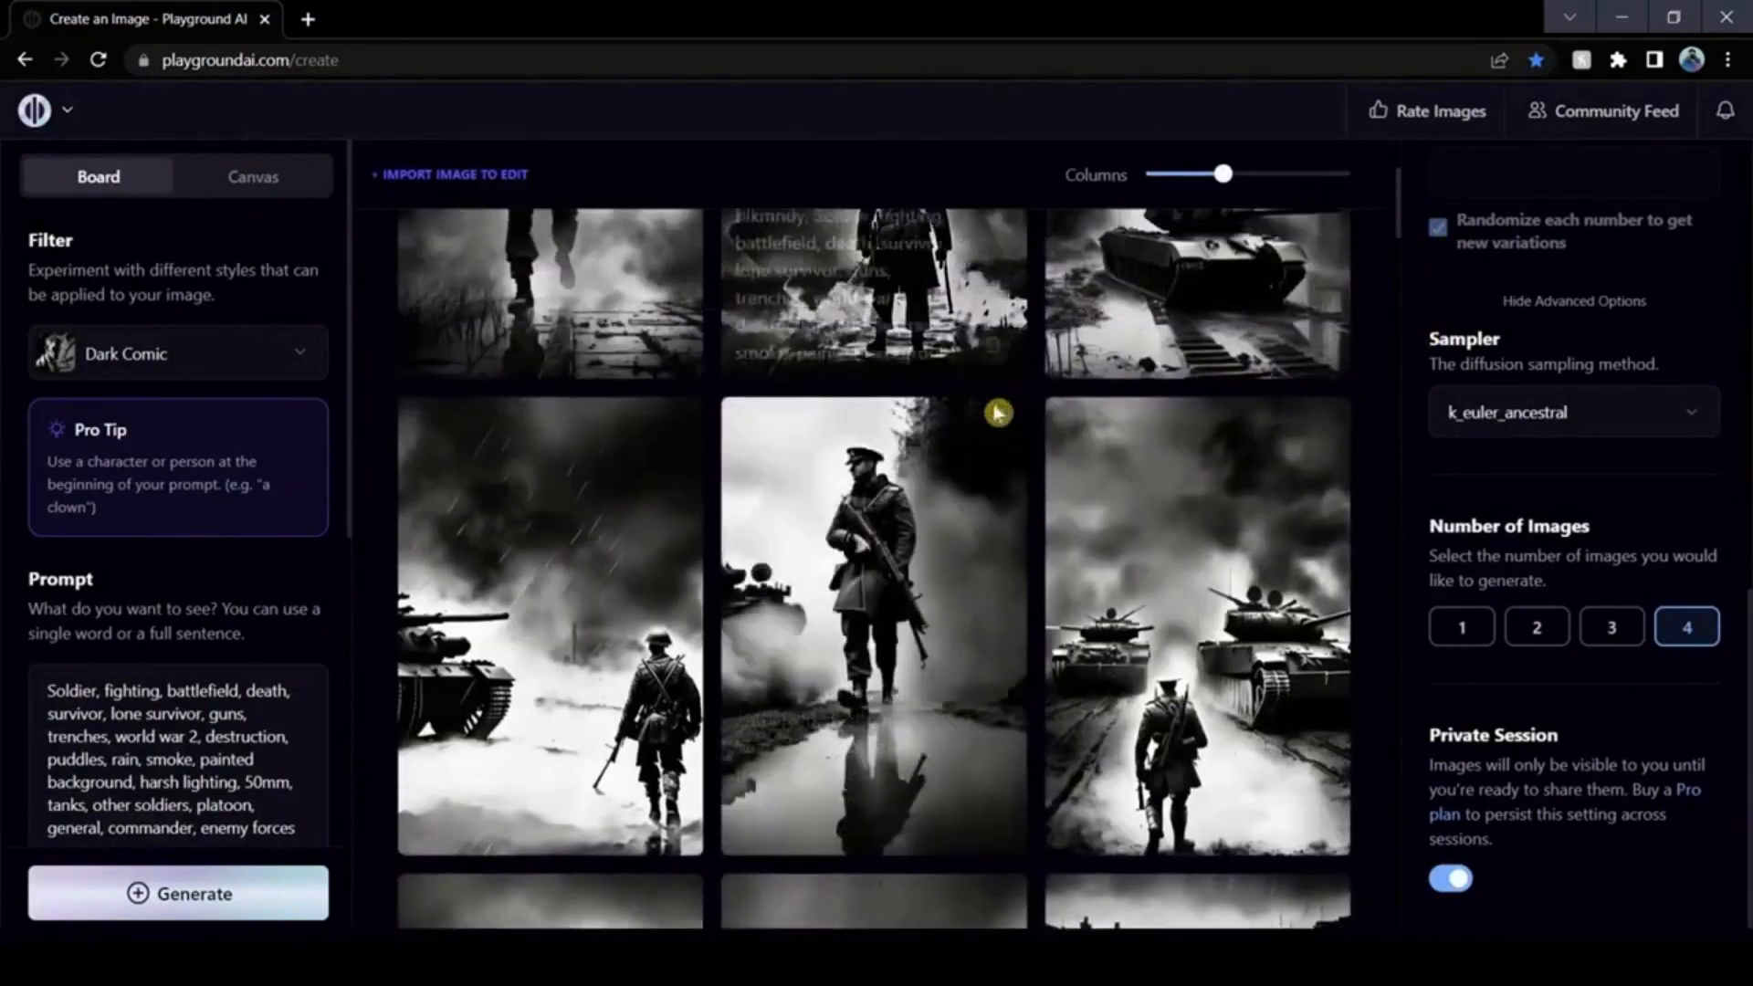
click(995, 435)
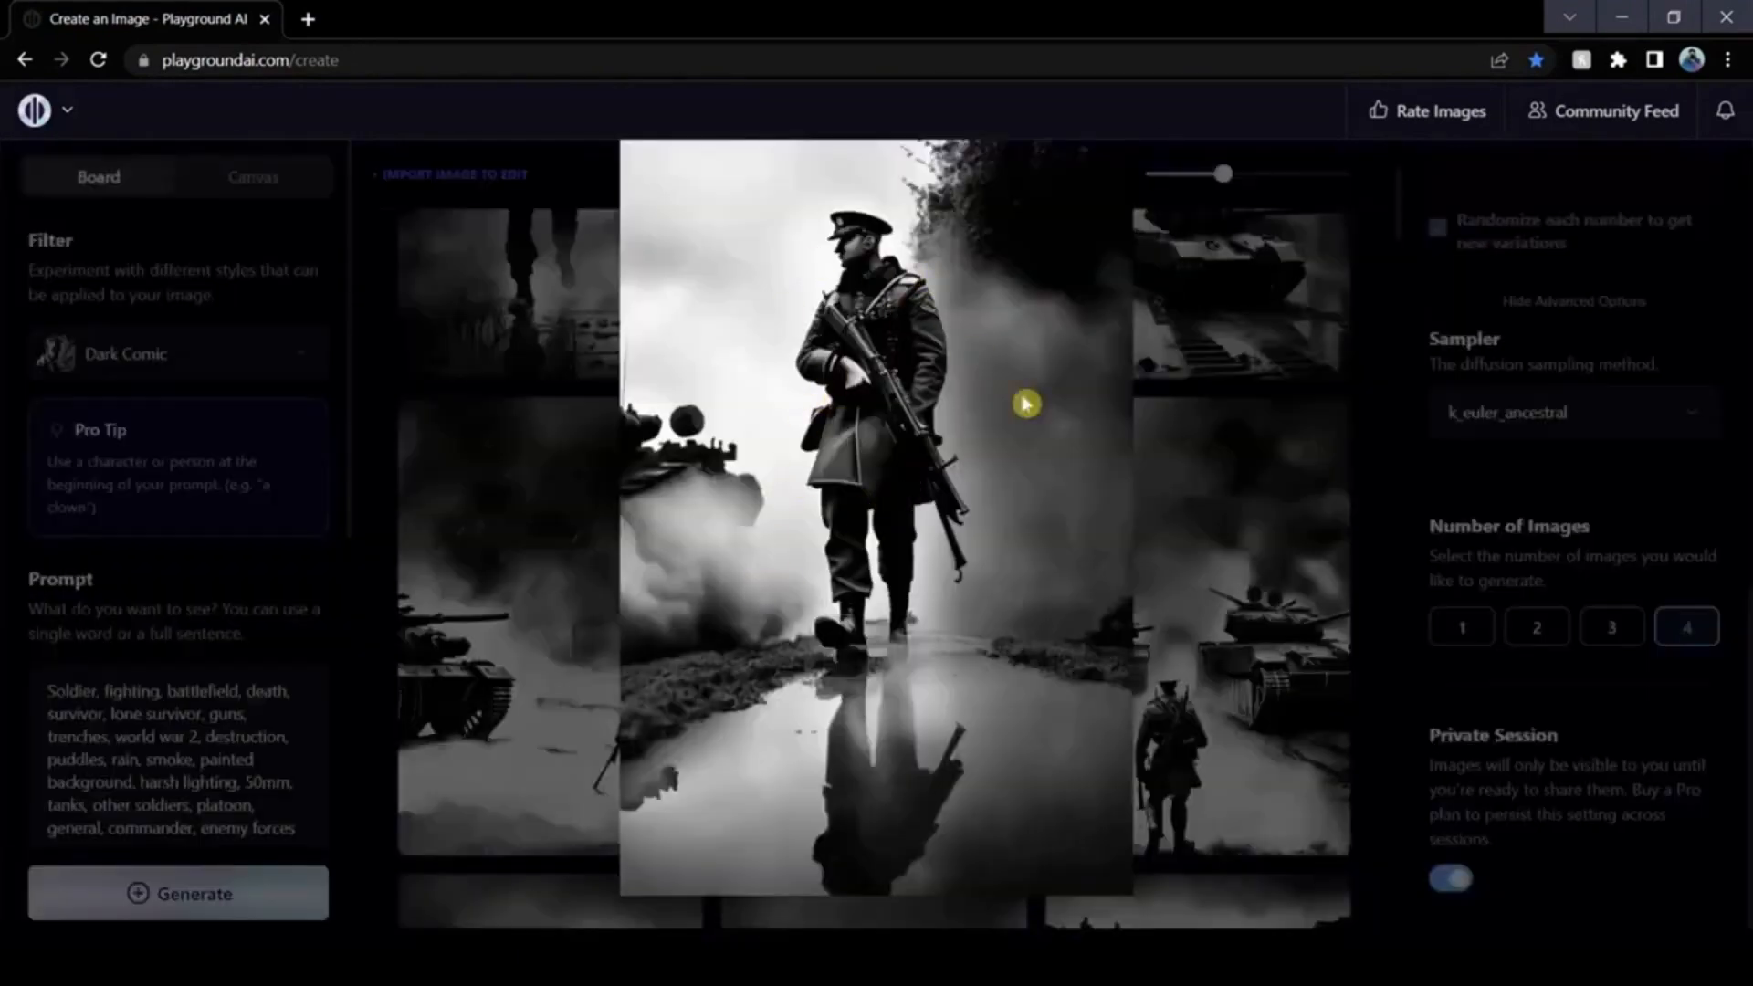
click(1380, 362)
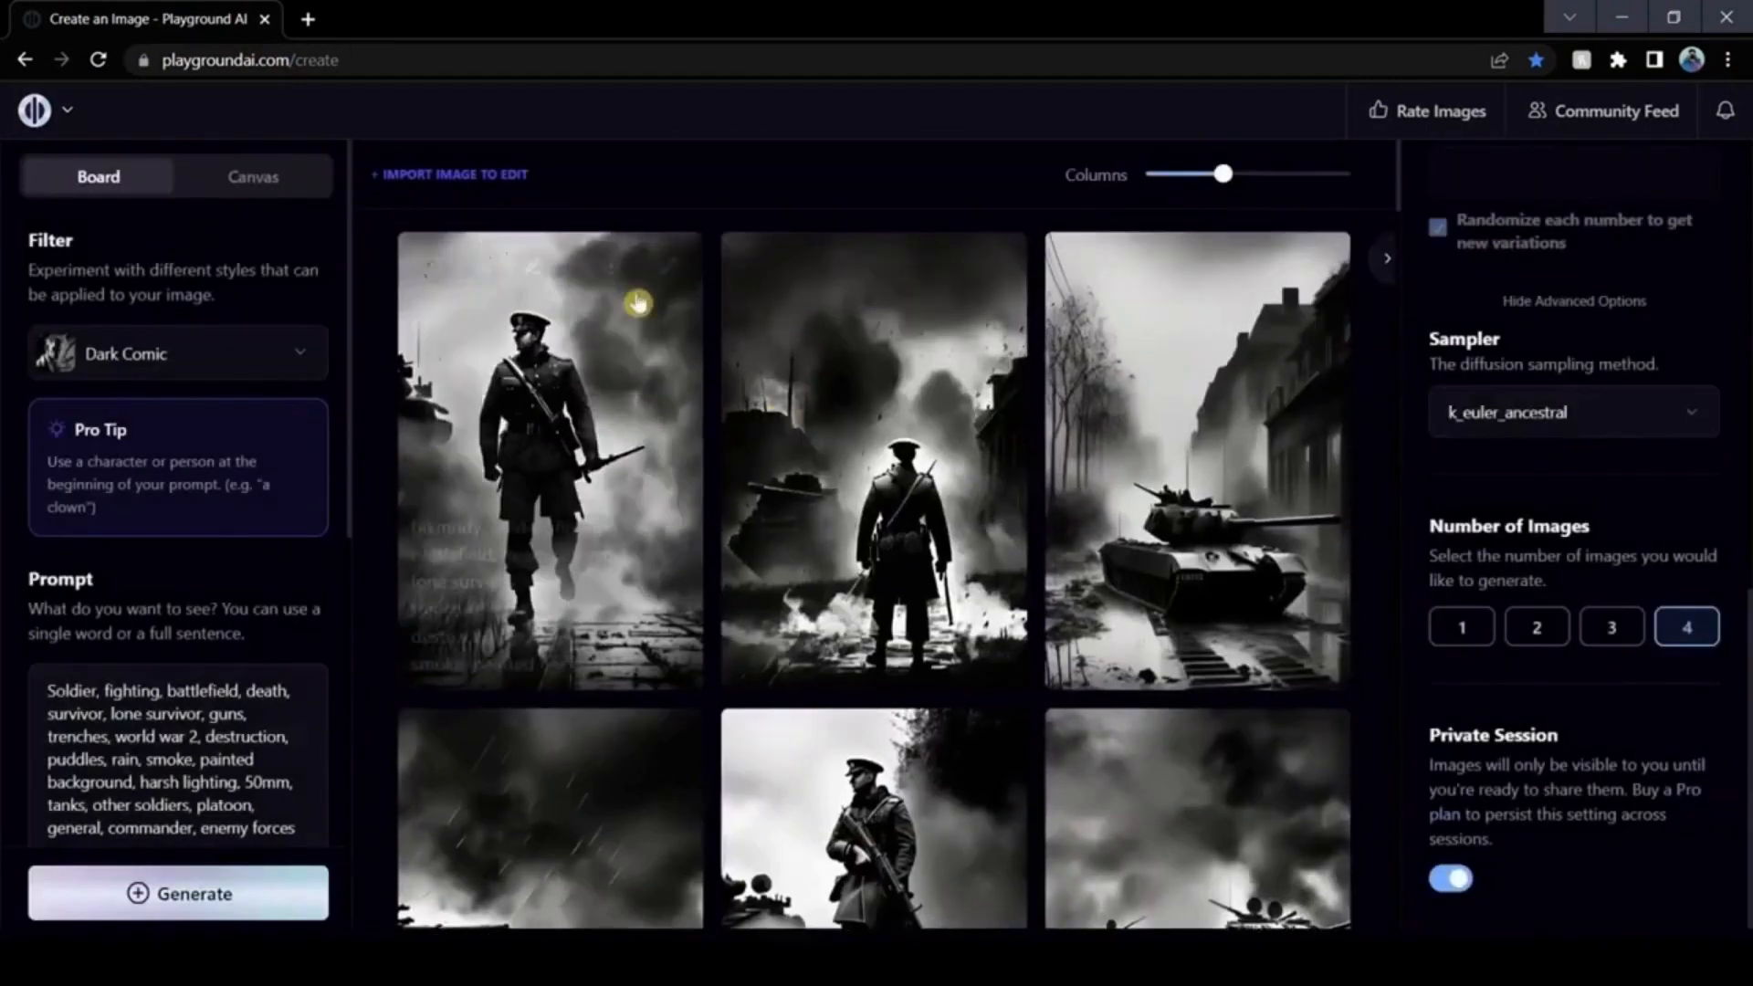
click(654, 378)
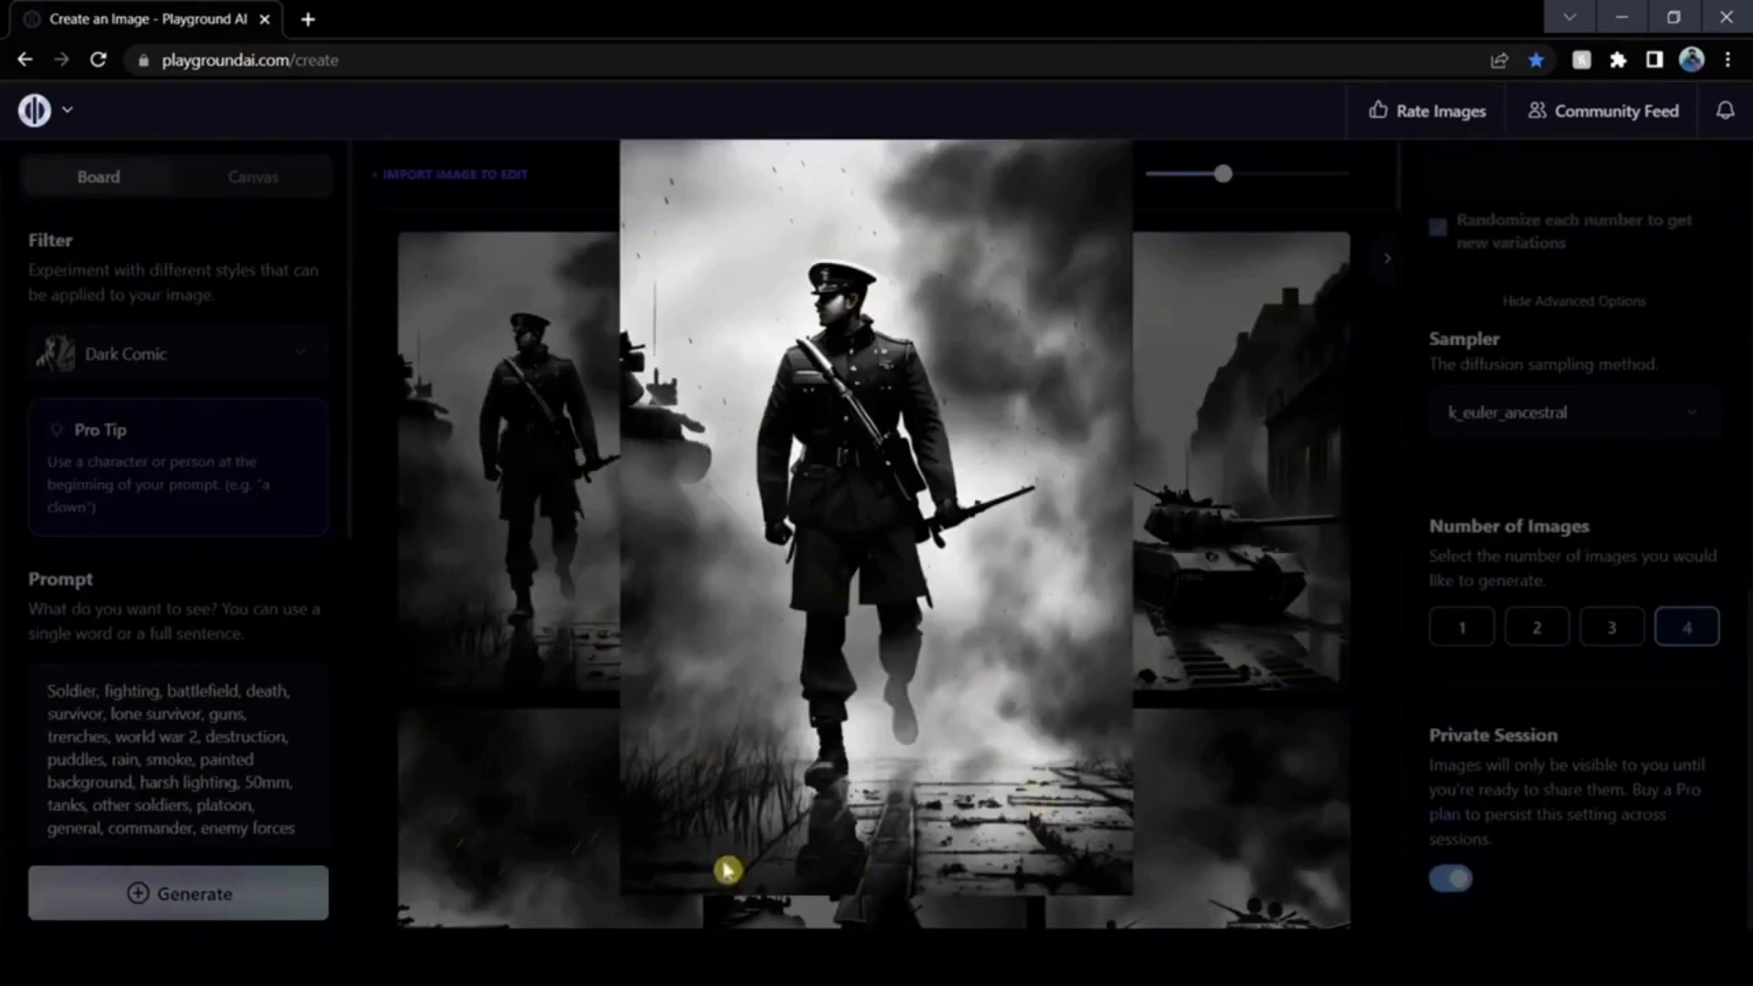
Step: Examine enlarged previews of the new World War 2 images showing the tank in the street and the officer seen from behind
click(1385, 444)
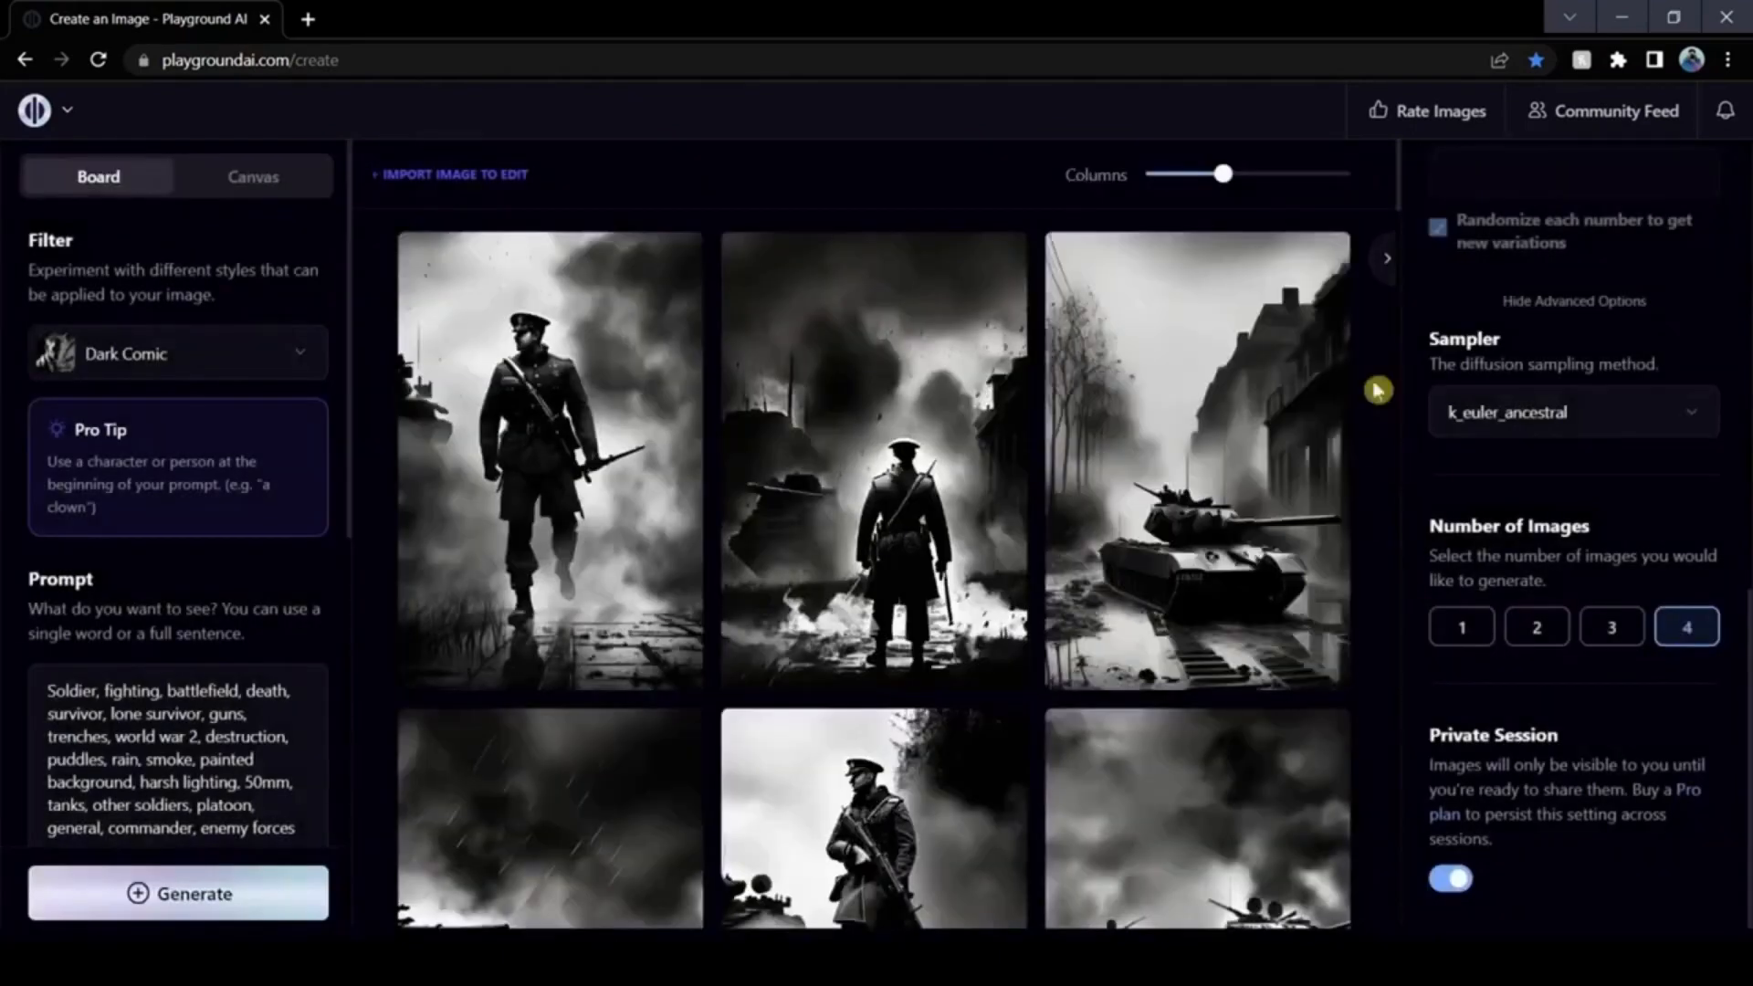
click(1322, 282)
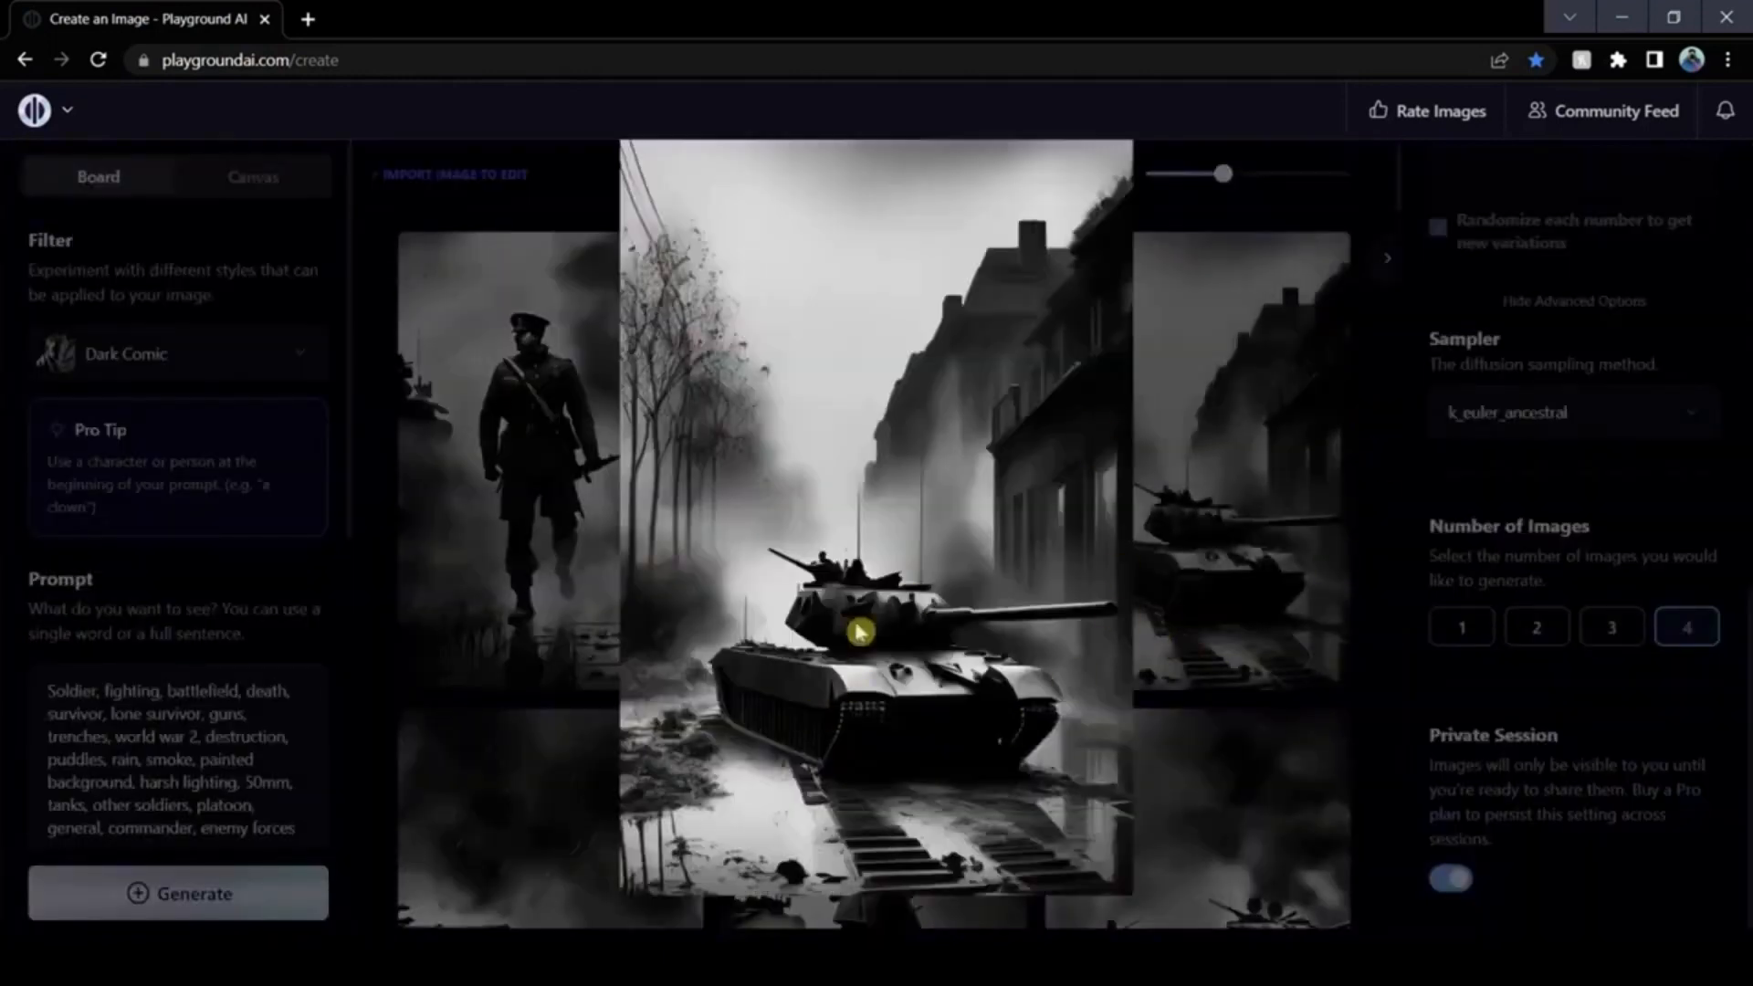
click(1402, 544)
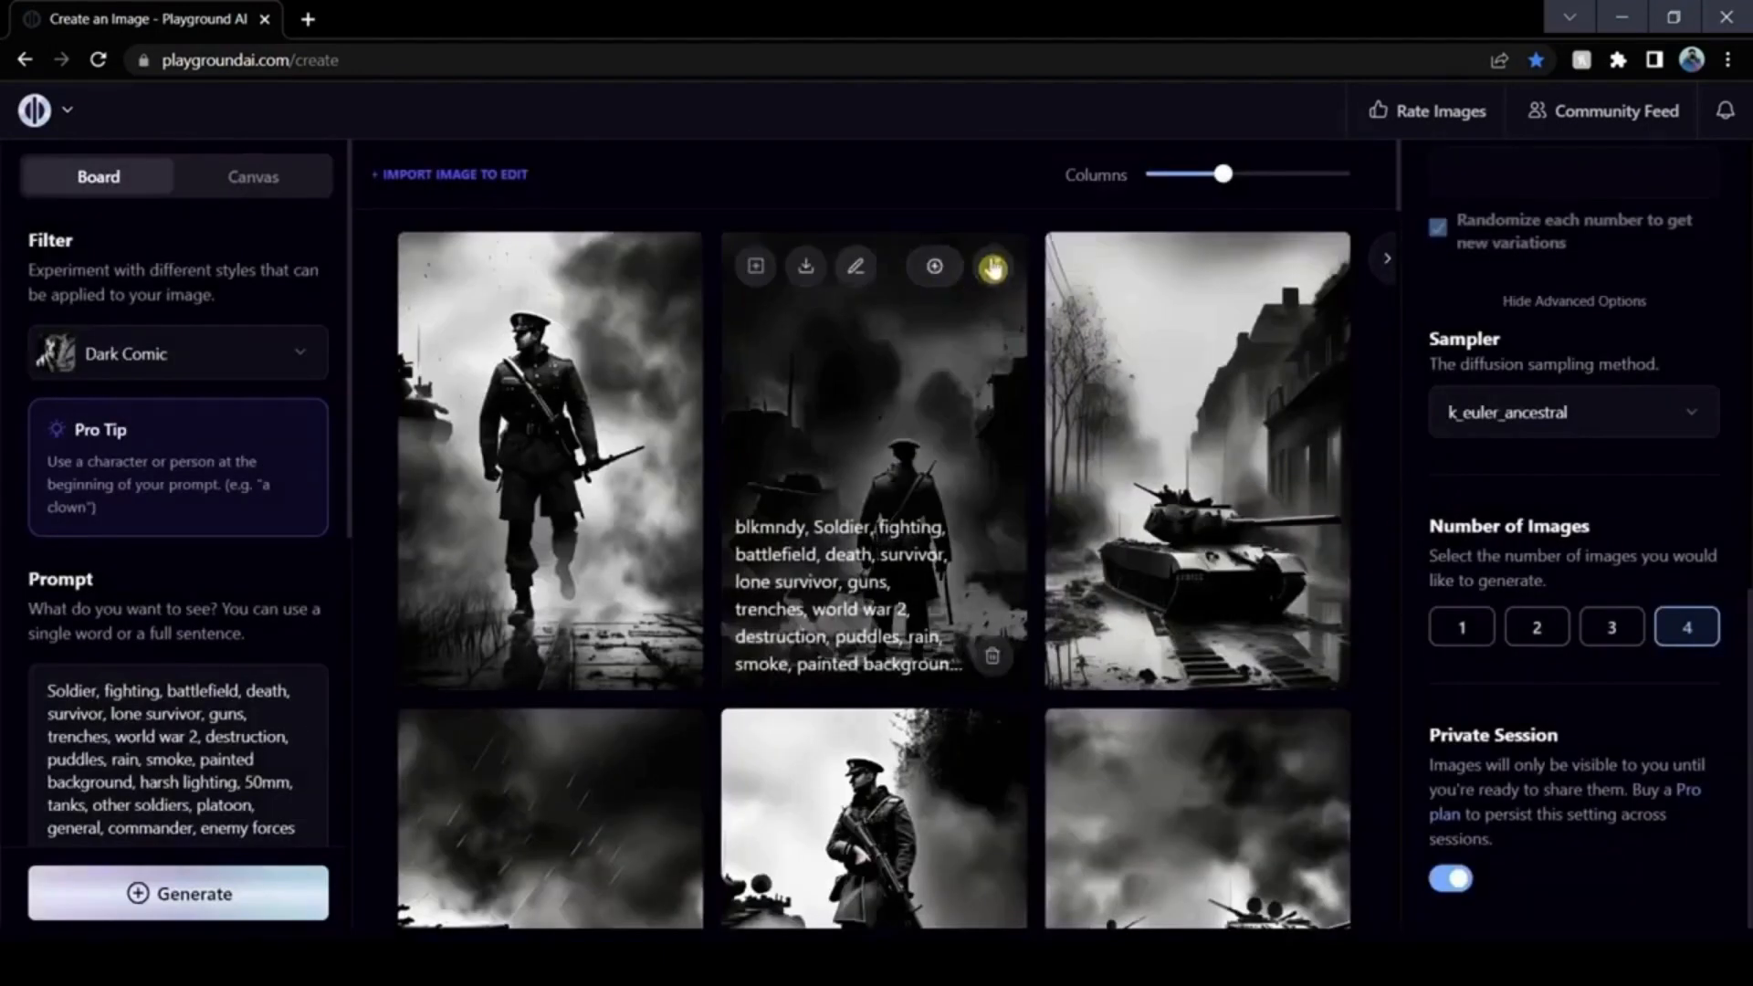
click(993, 268)
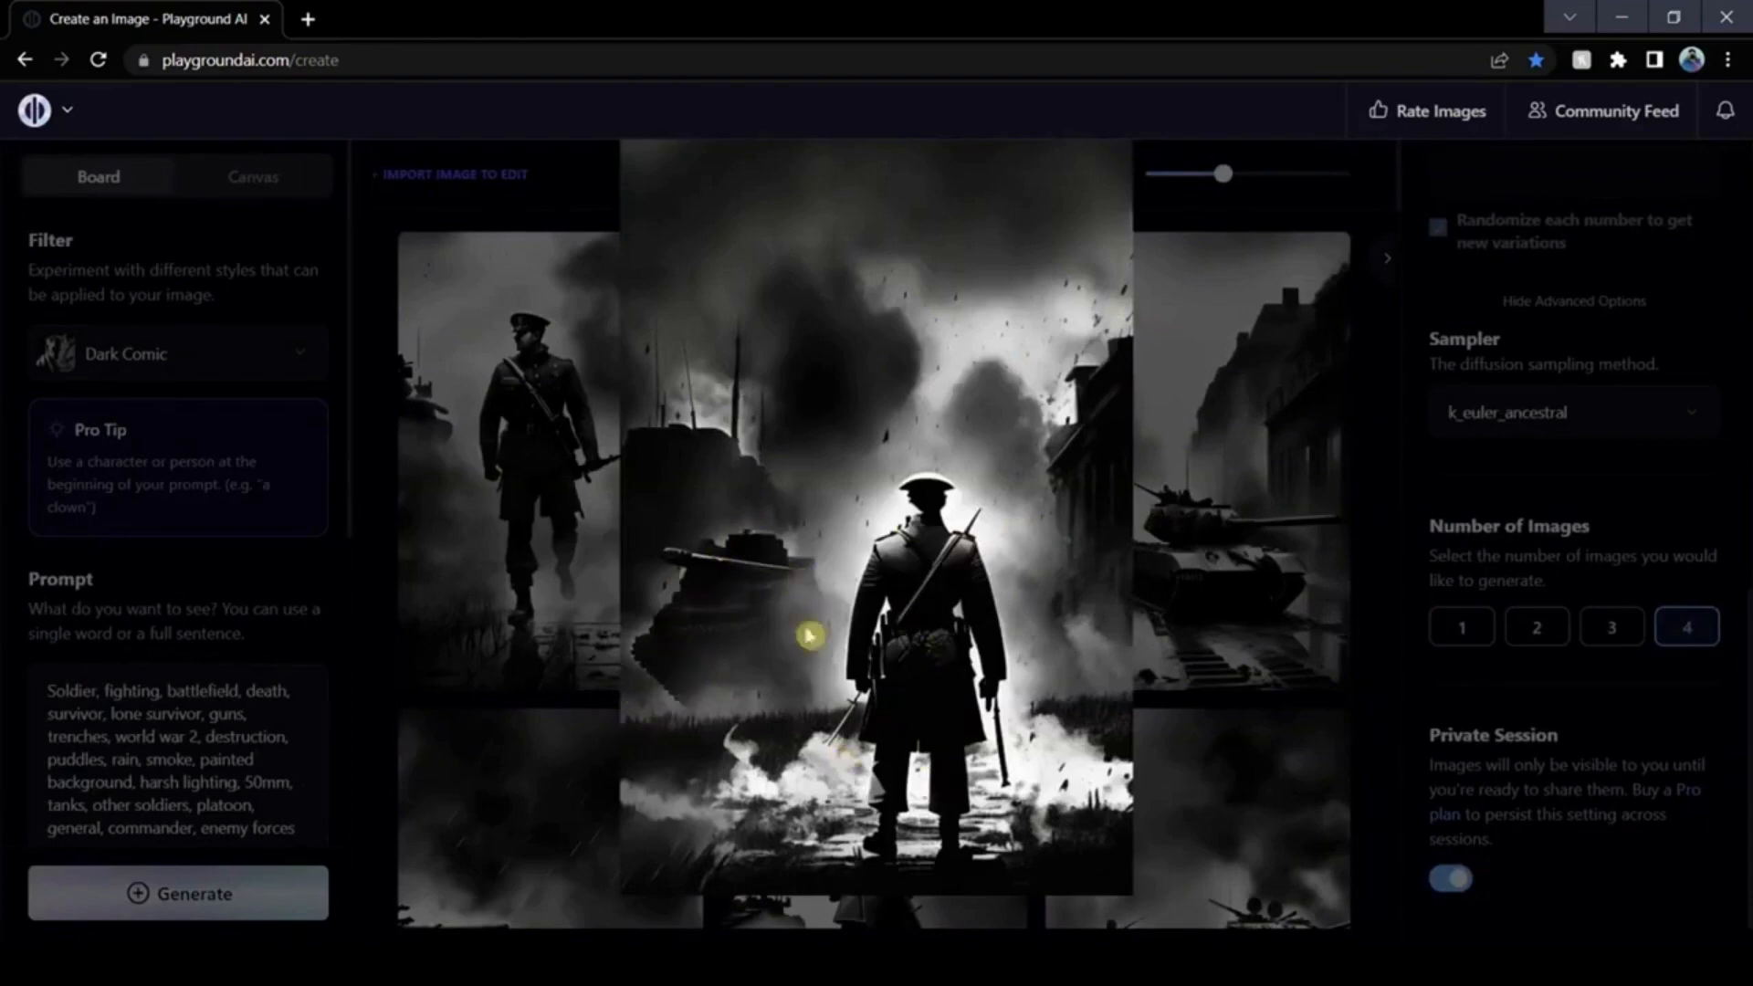
click(1370, 307)
Step: View the earlier World War 1 image of the soldier walking beside a tank in the rain enlarged for comparison
scroll(1370, 462, down, 5)
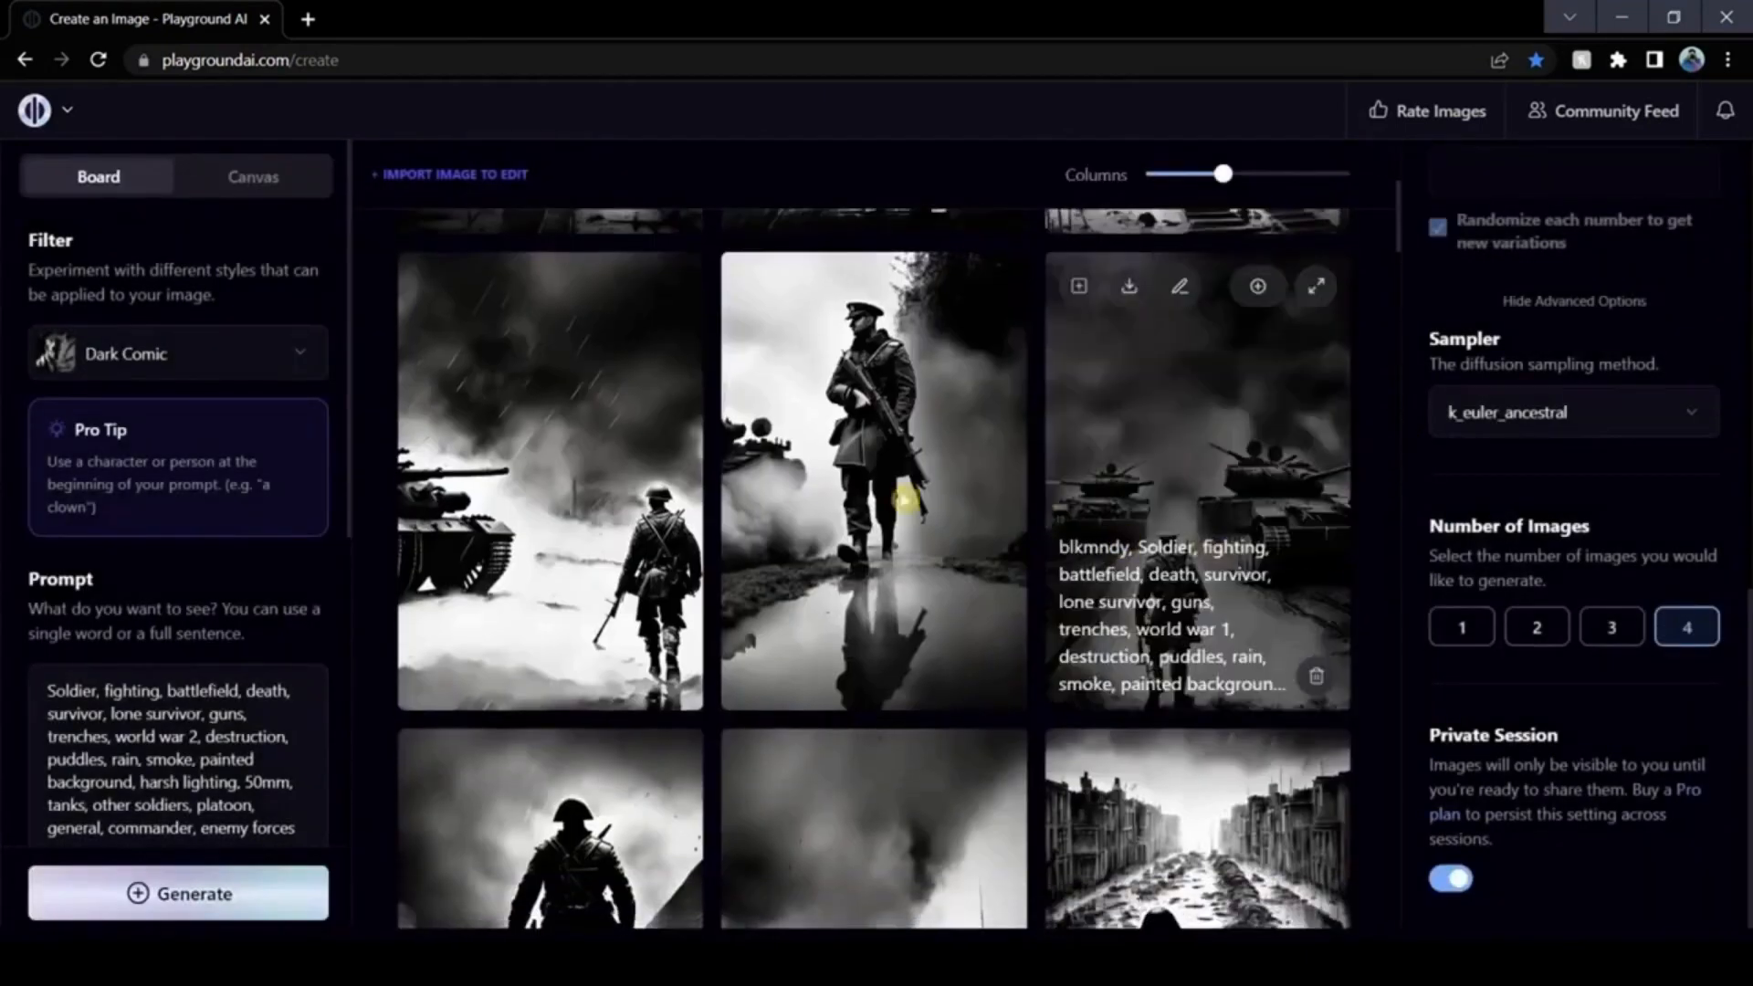
click(669, 286)
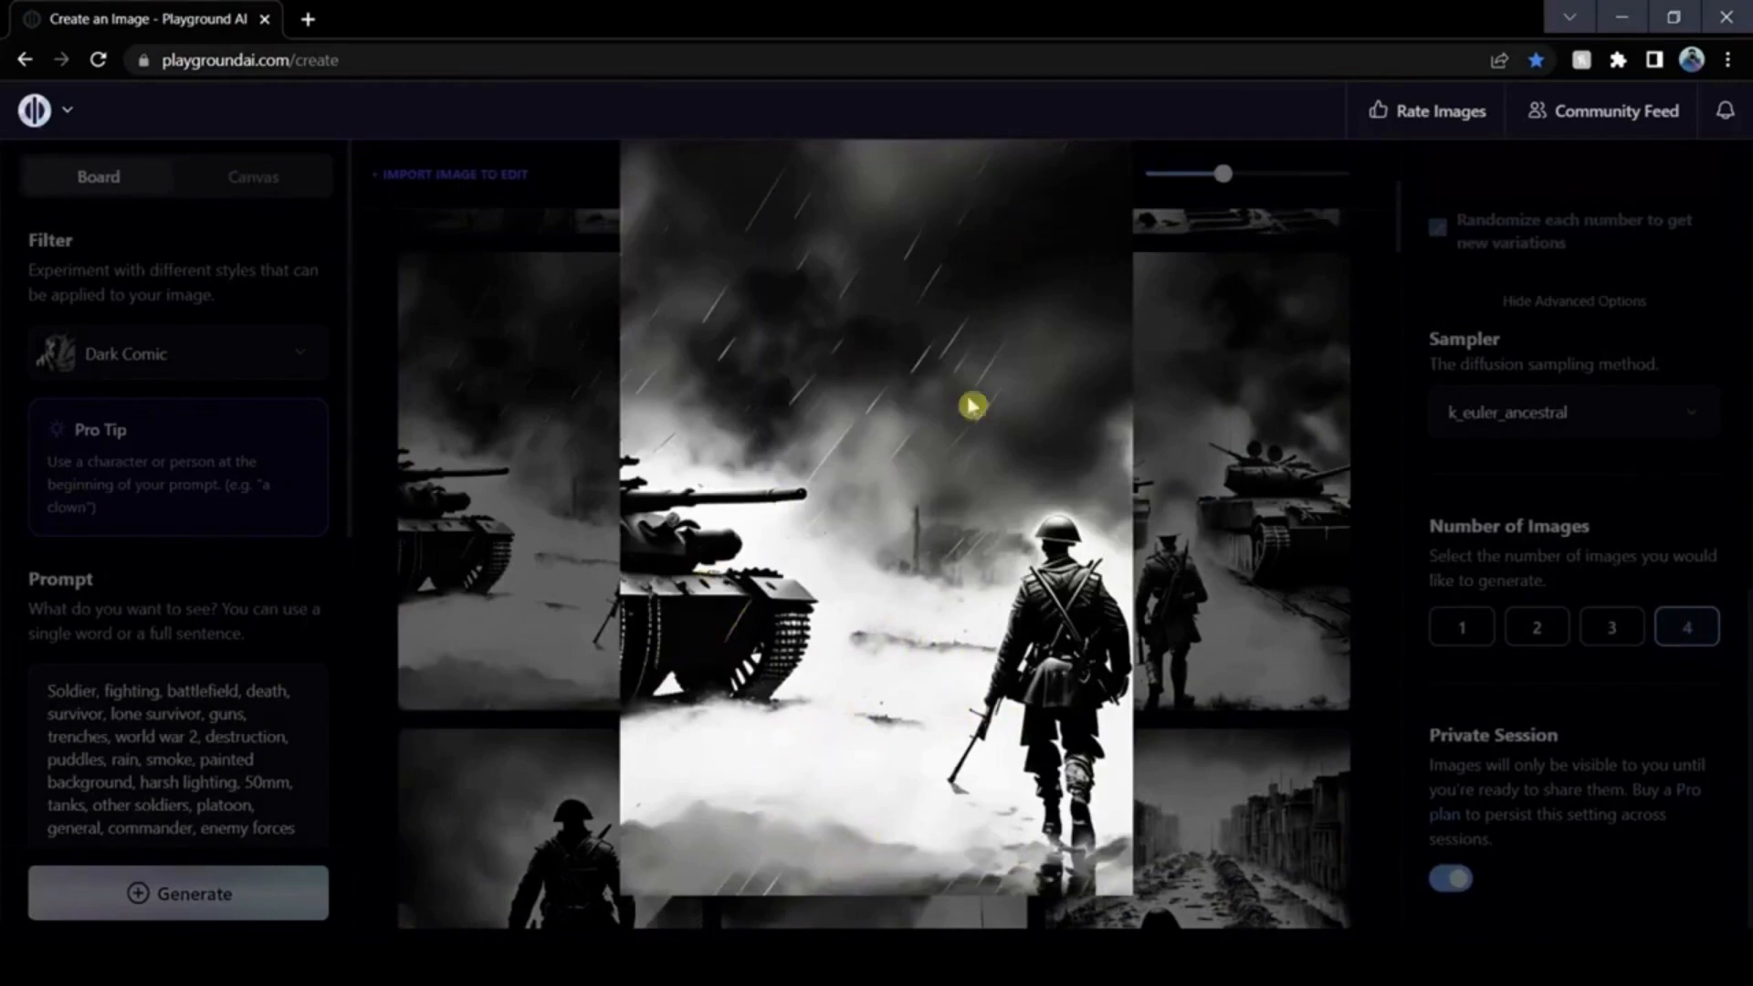
click(1397, 435)
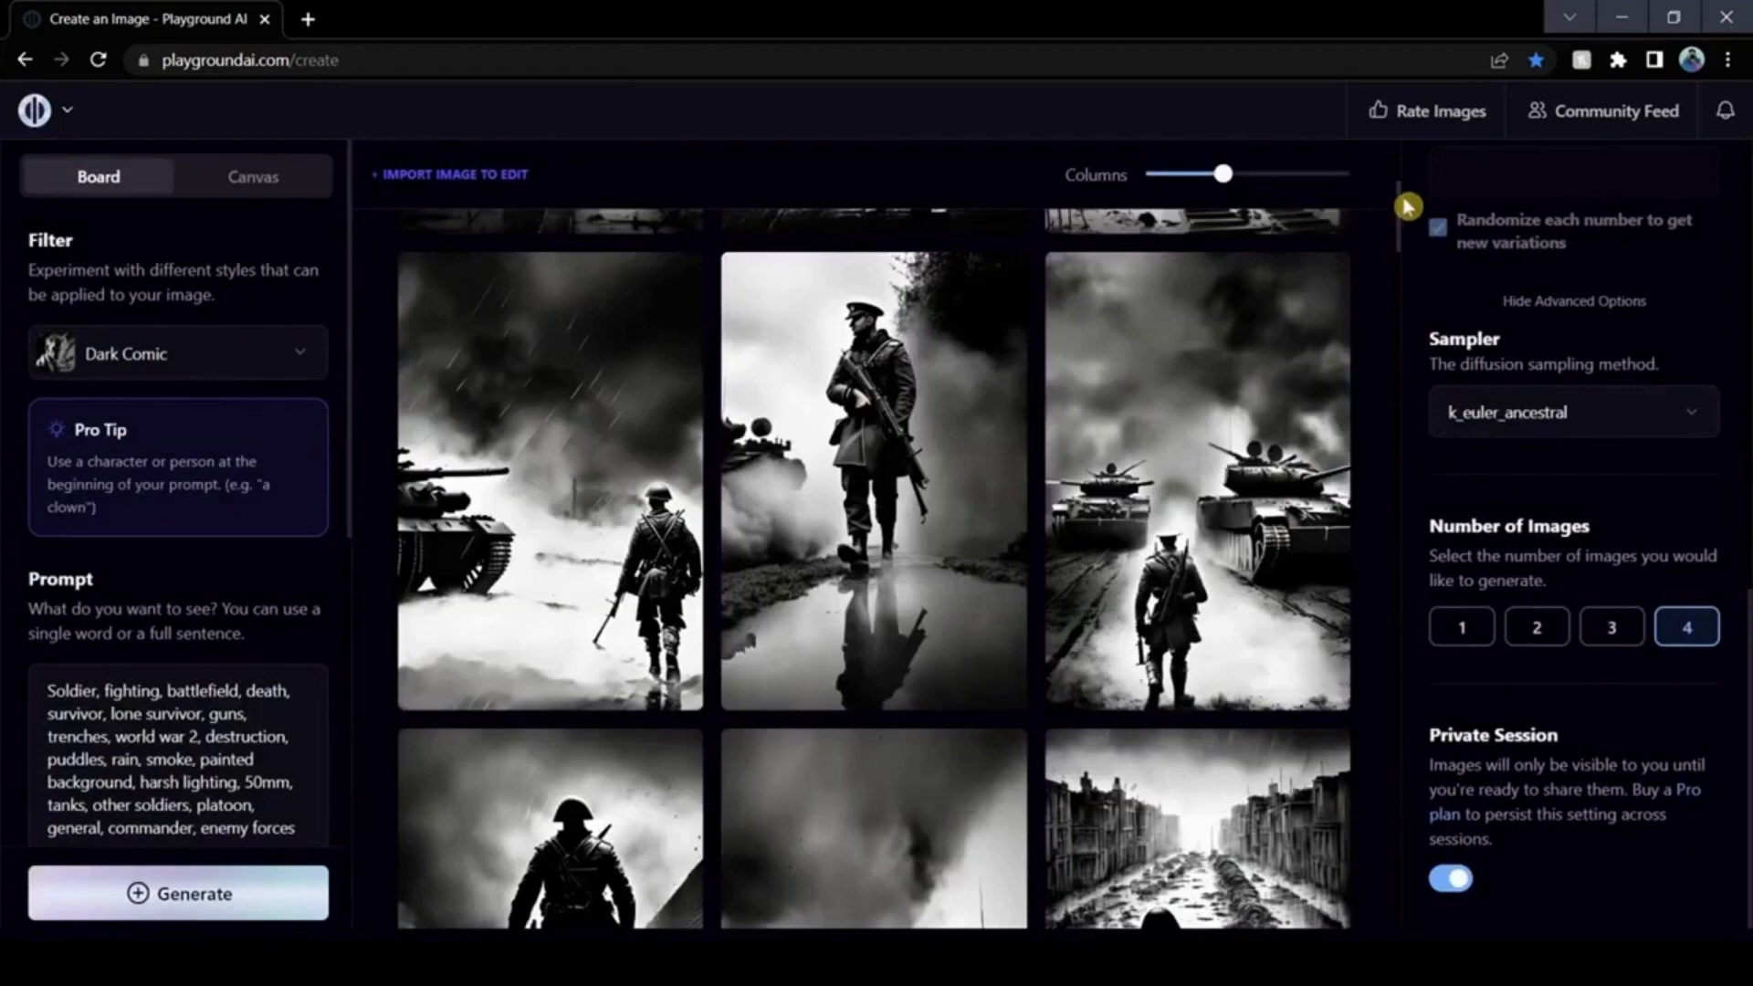
scroll(1399, 199, up, 5)
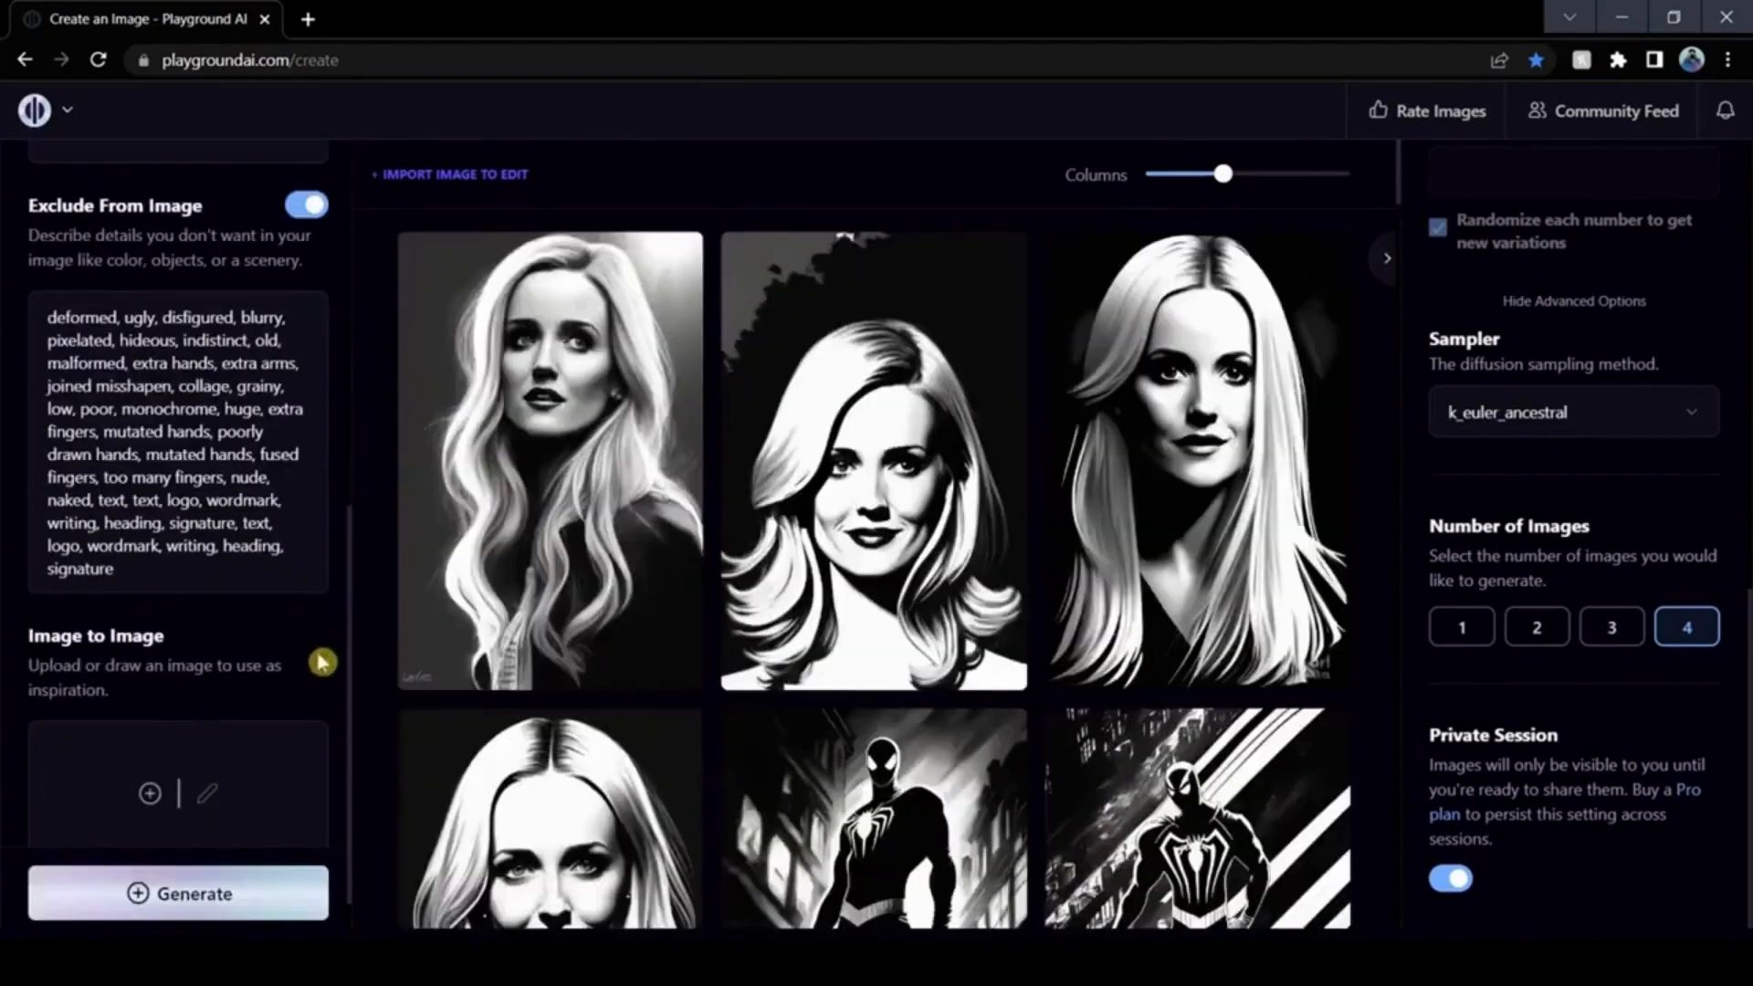
Step: Examine enlarged previews of the four blonde Leslie Mann portraits
click(940, 254)
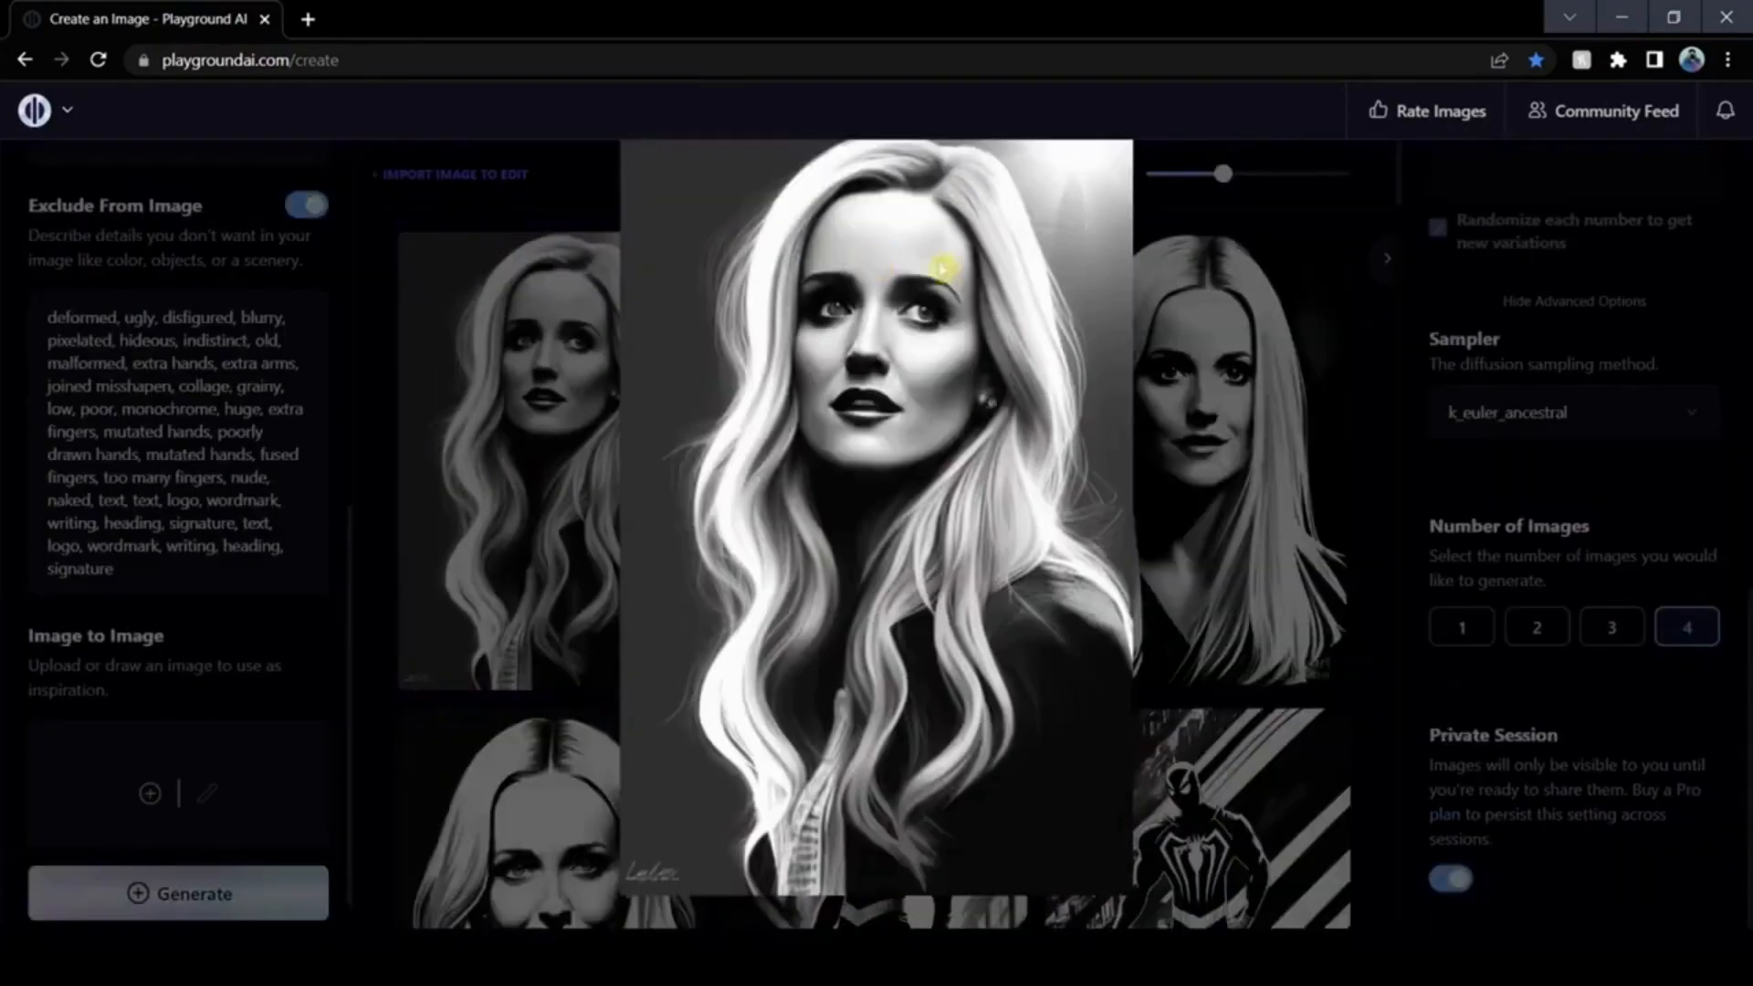
click(1376, 397)
scroll(1284, 536, down, 1)
click(1283, 536)
click(1381, 434)
click(876, 457)
click(1375, 402)
scroll(1366, 395, down, 3)
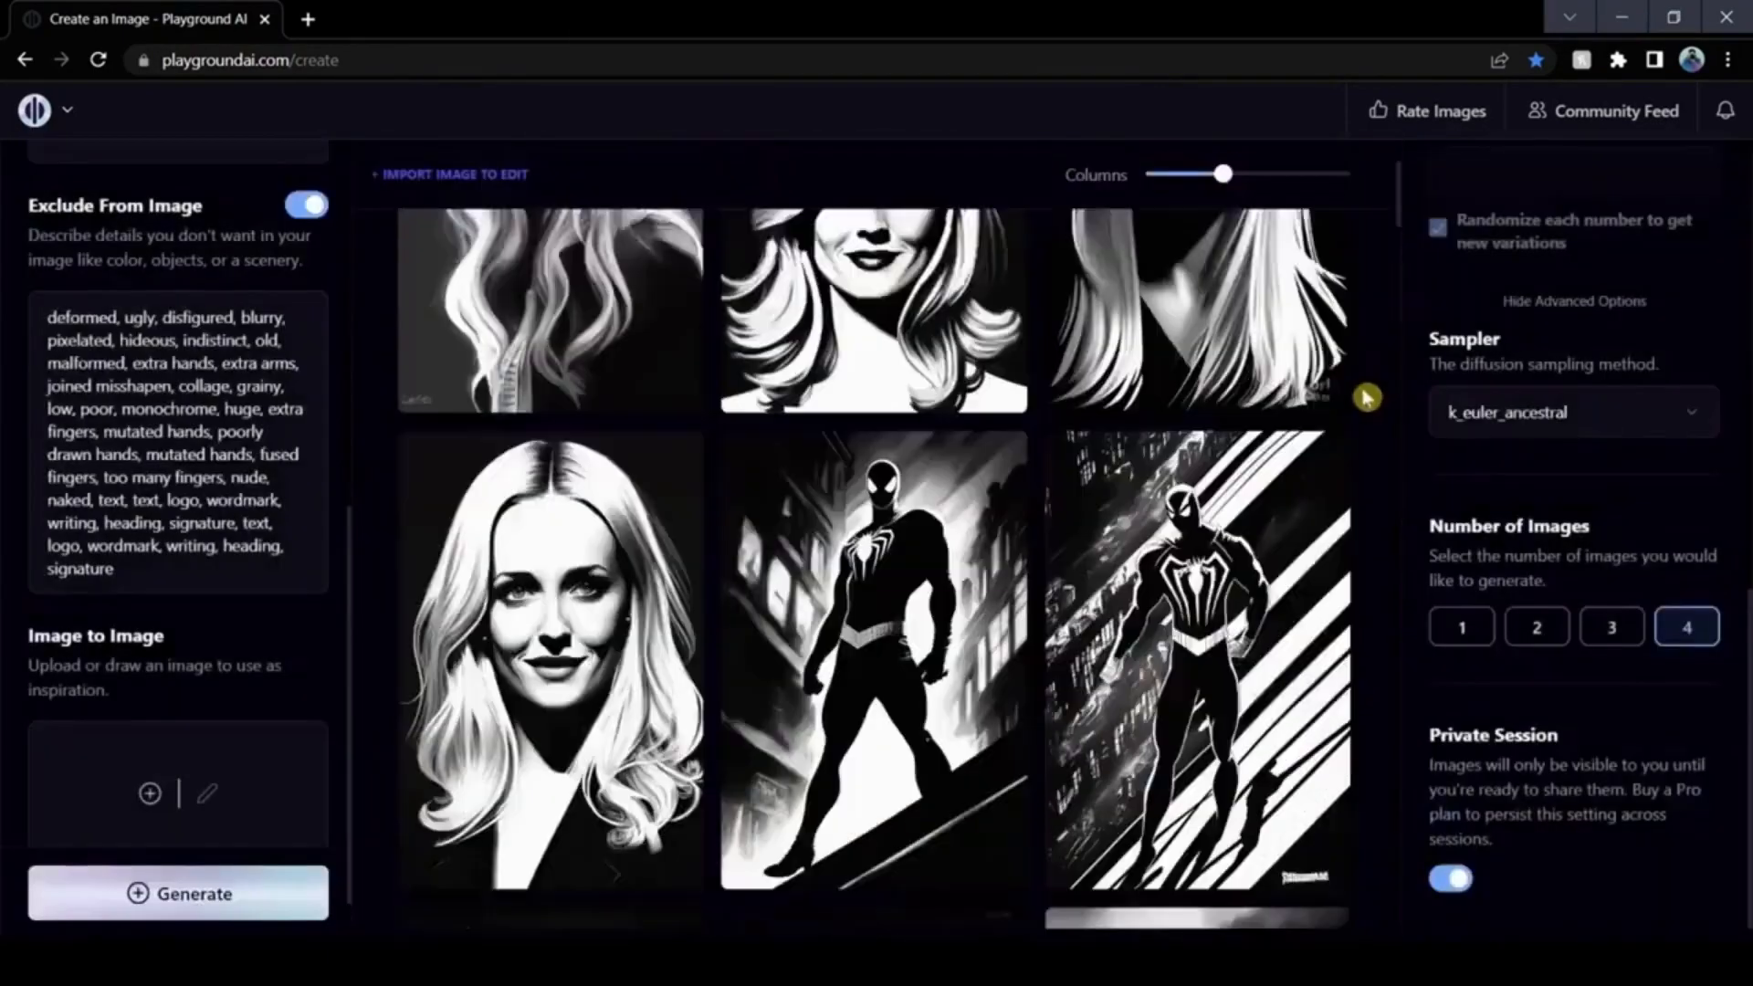
click(553, 594)
click(1381, 398)
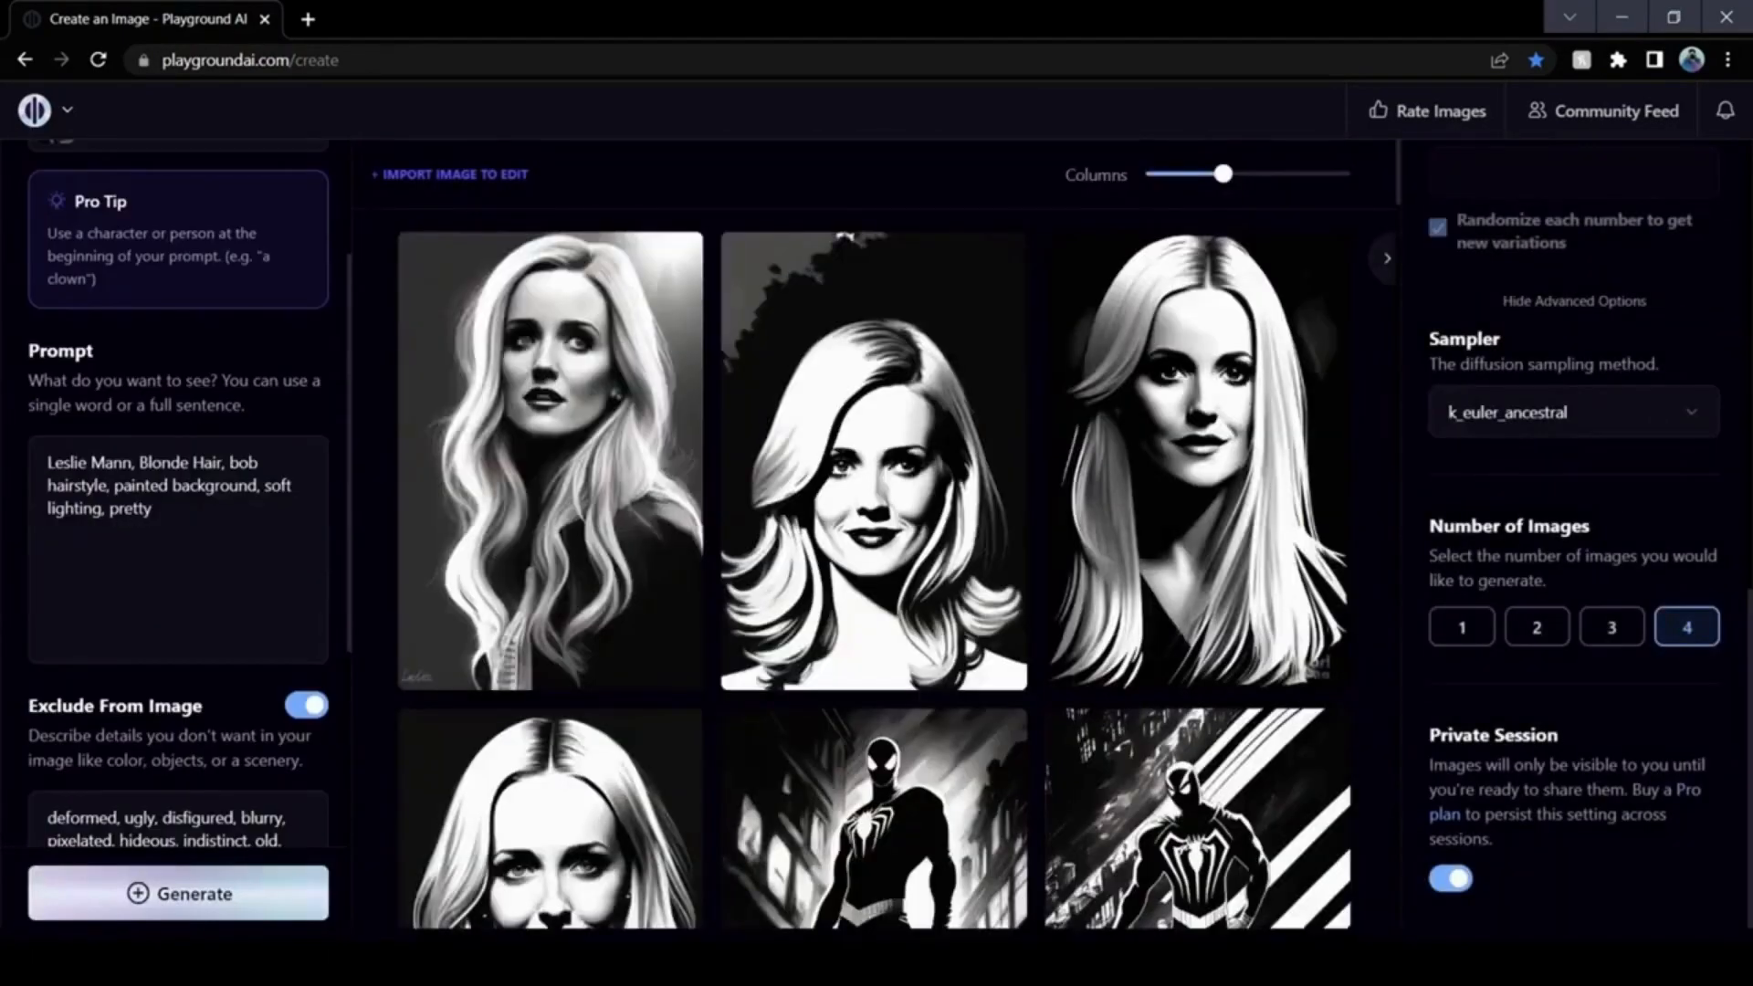
Step: Replace the prompt with "Shaquille O'Neal, basketball, tough, basketball court, gym, lights, highlights," and generate four images
drag(47, 462, 131, 428)
text(Shaquille O'Neal)
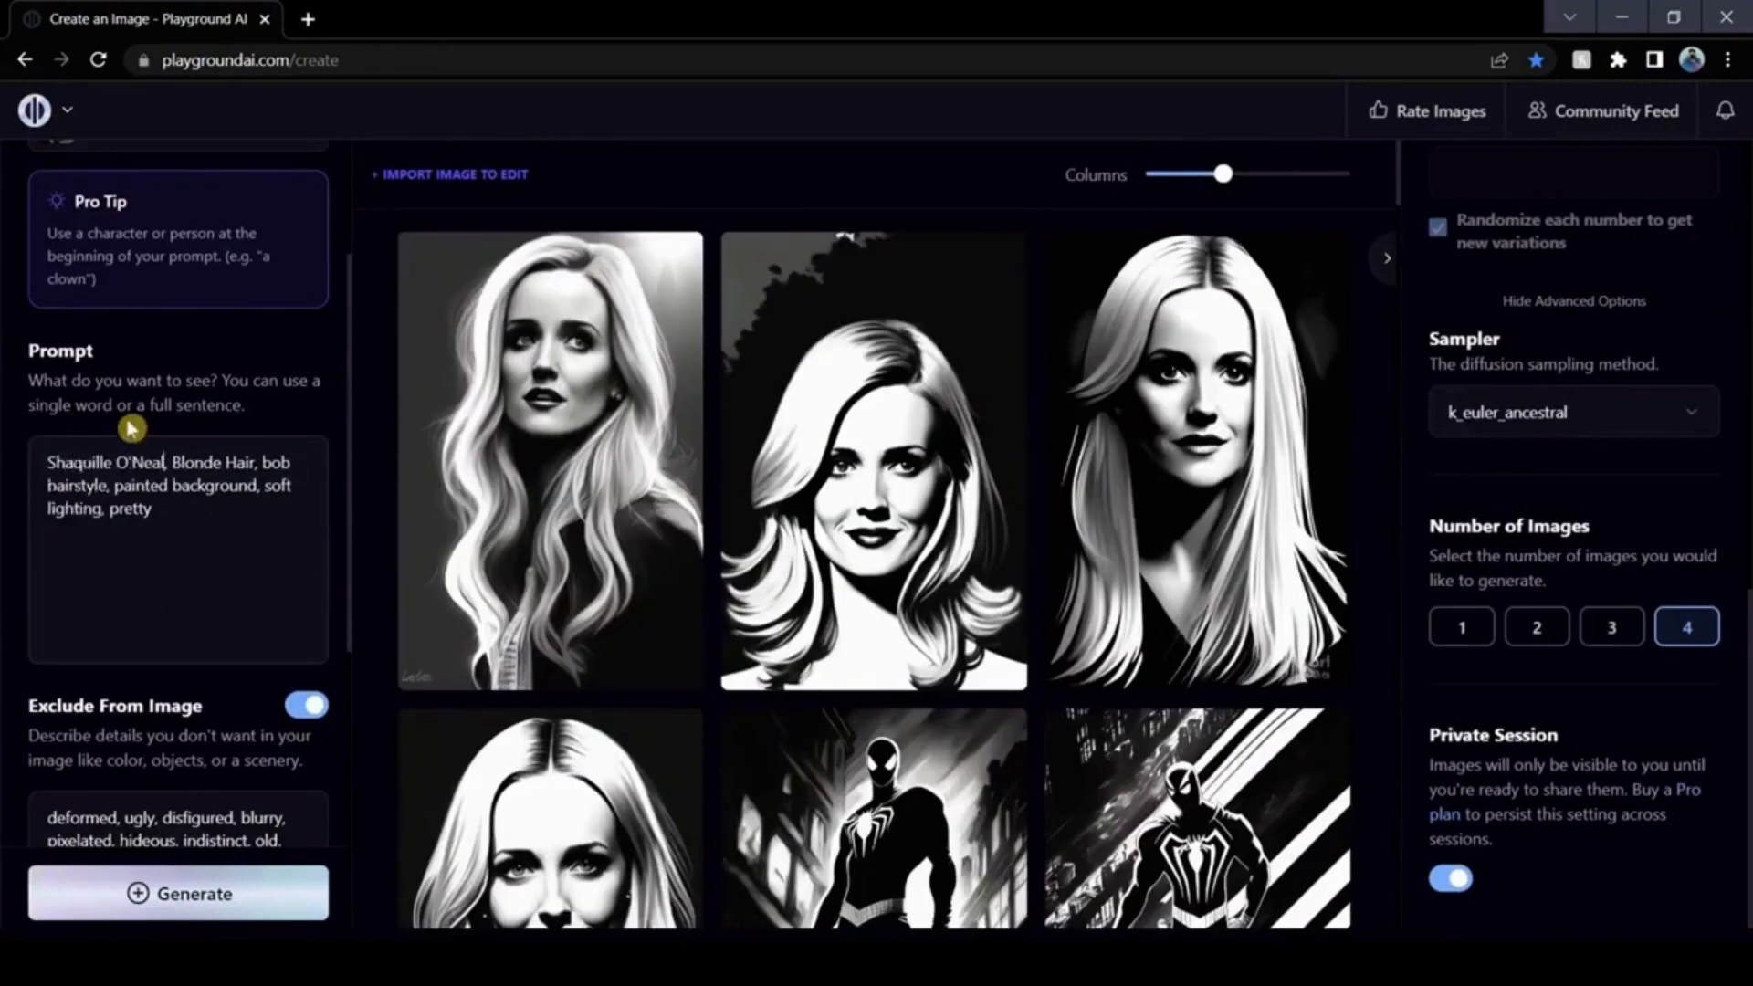
key(ctrl+shift+End)
text(, basketball, tough,)
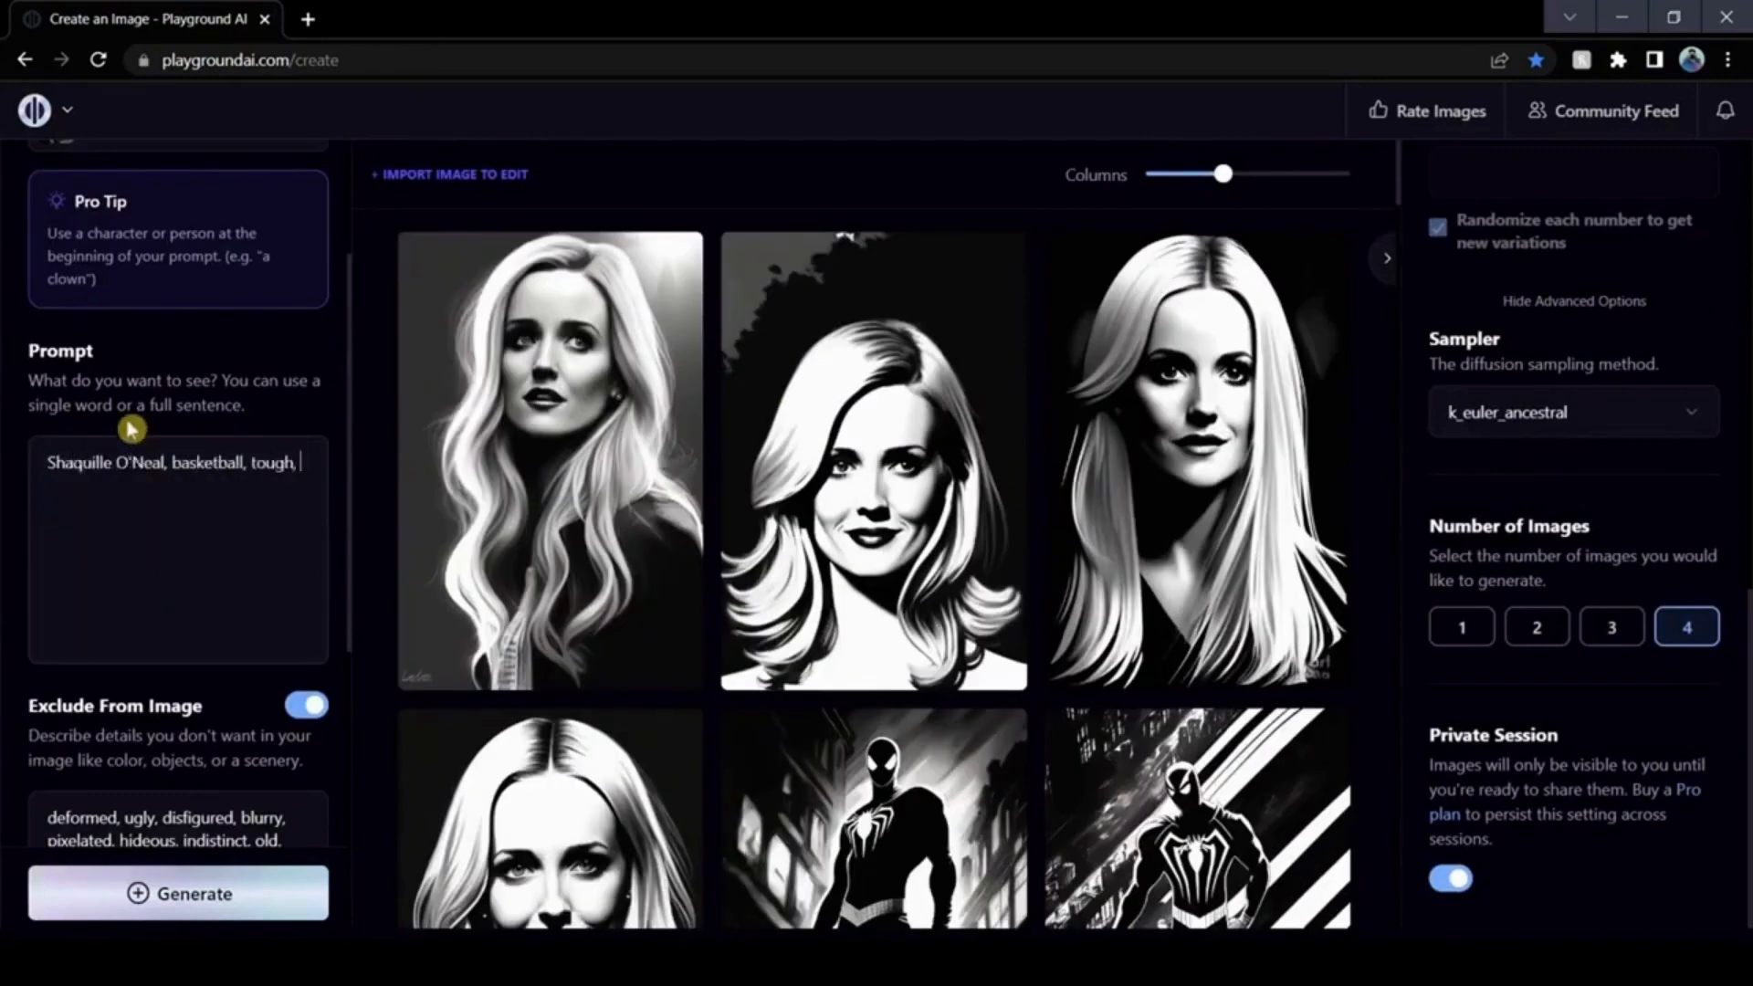
key(ctrl+Return)
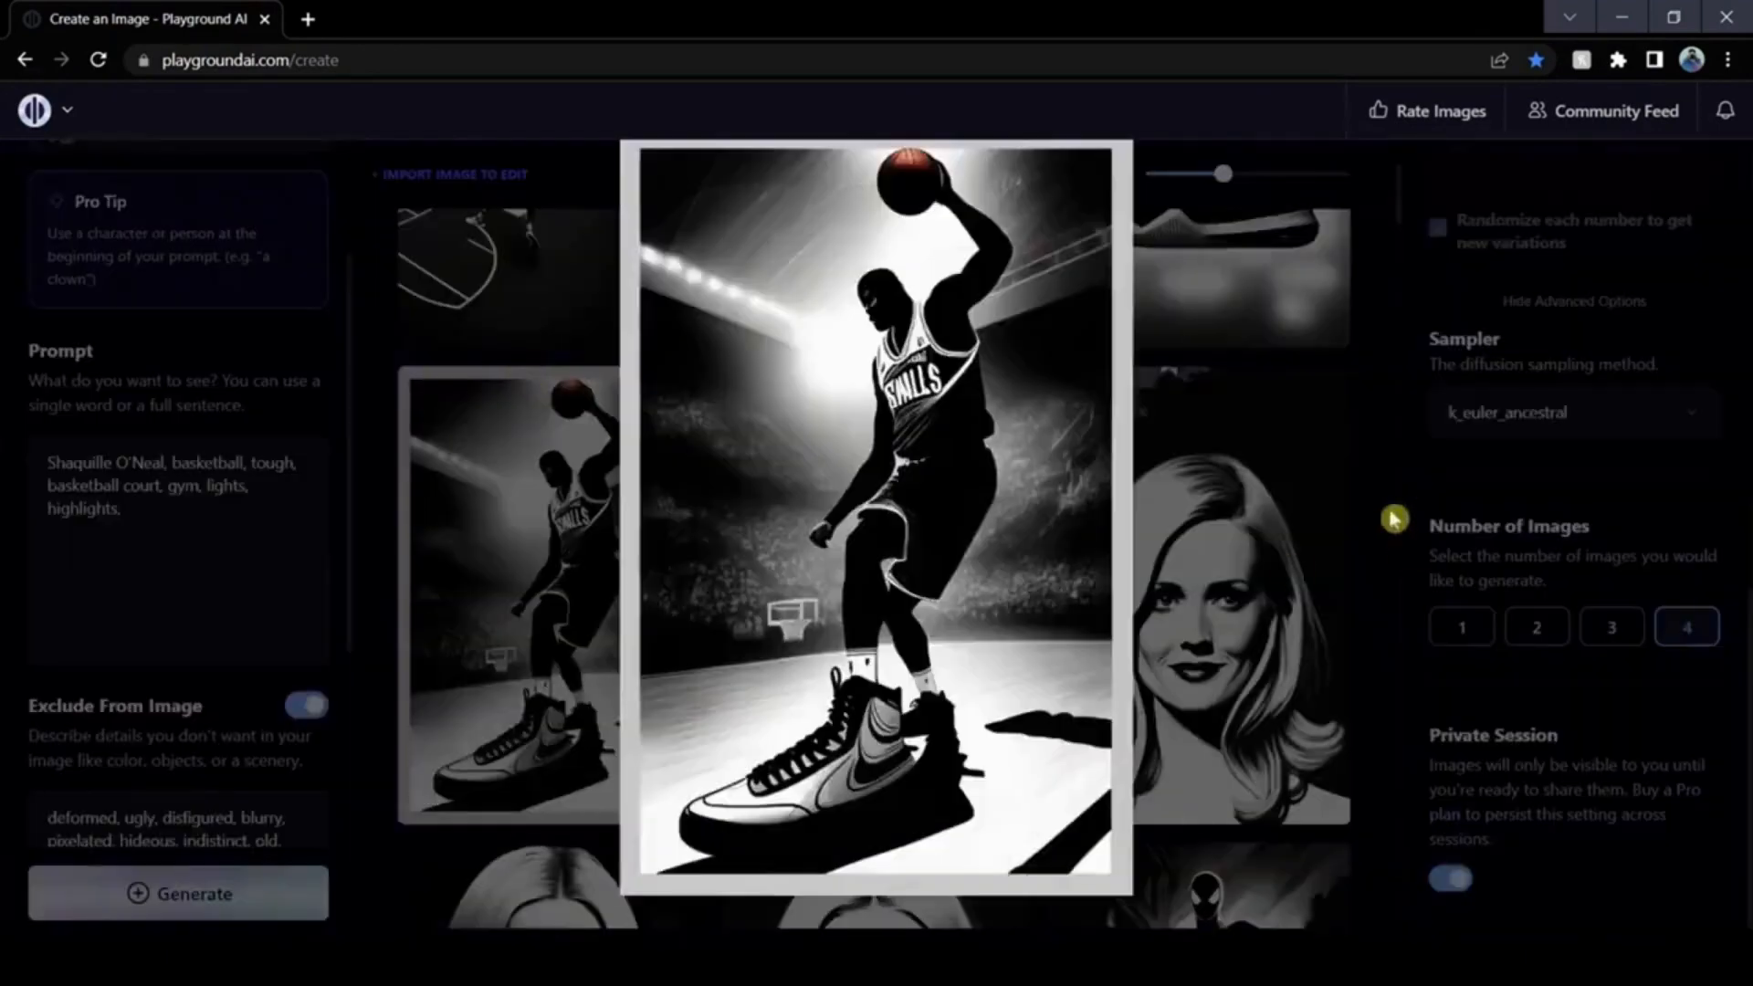
Step: Look over the generated basketball images enlarged and clear the whole Shaquille O'Neal prompt
scroll(208, 425, up, 3)
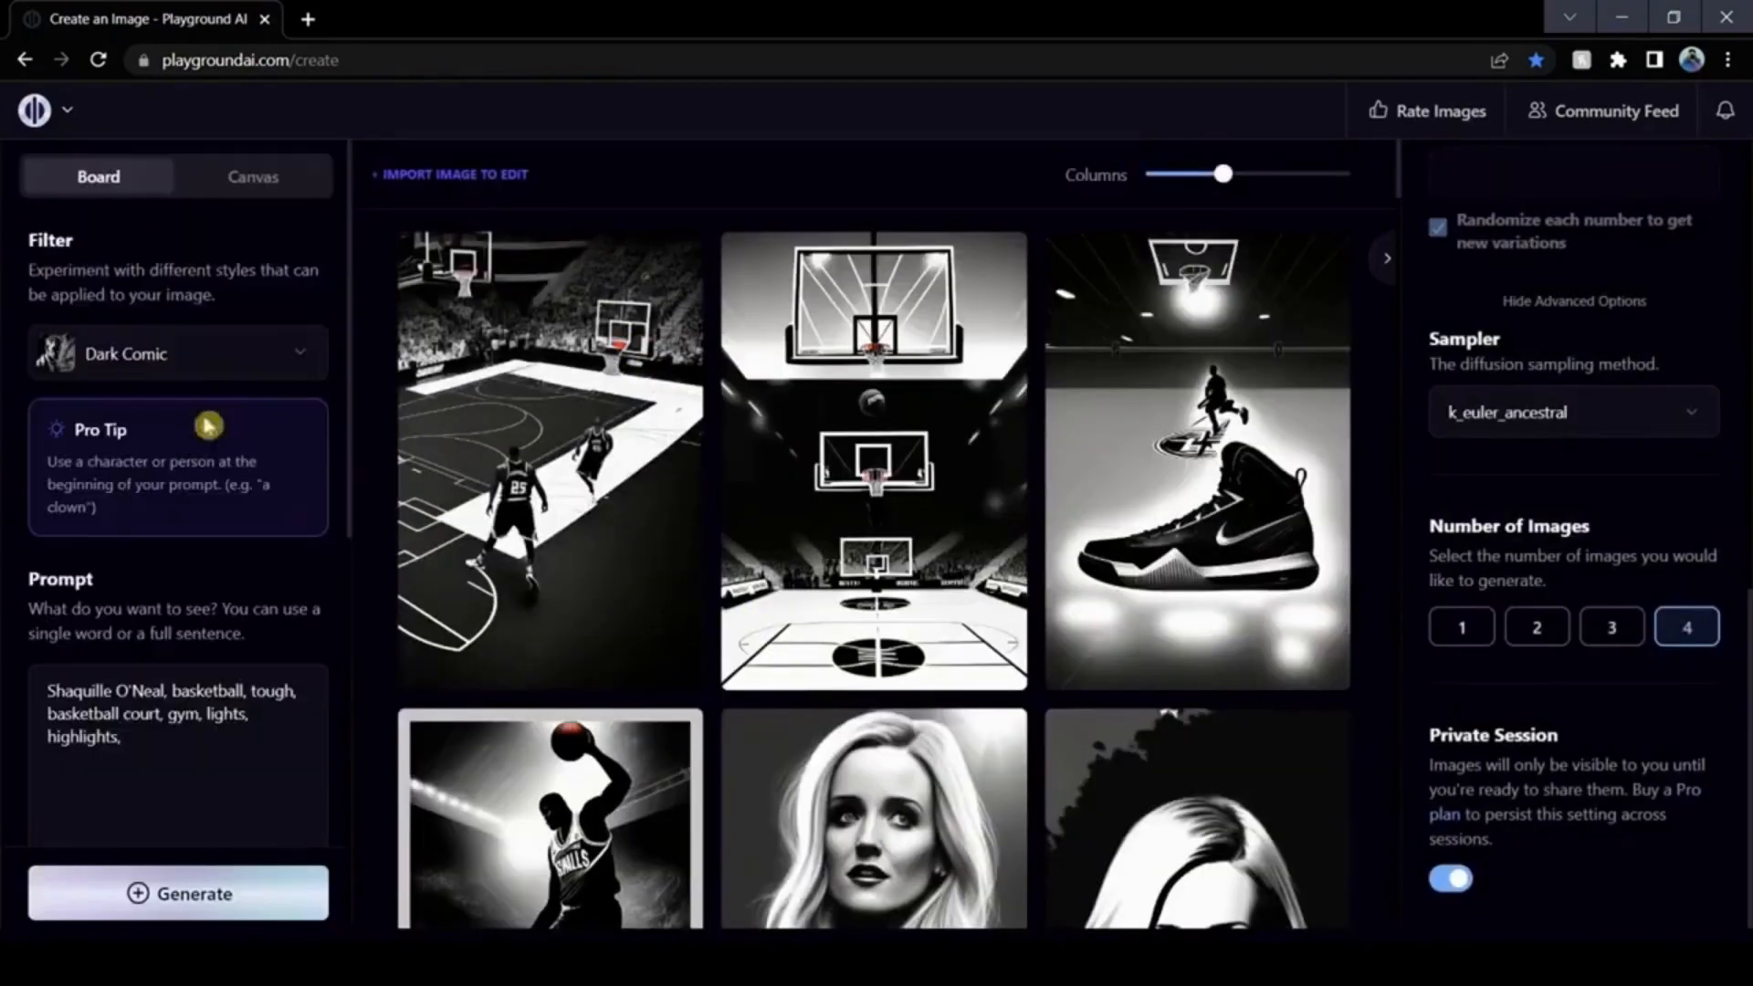
drag(121, 737, 149, 615)
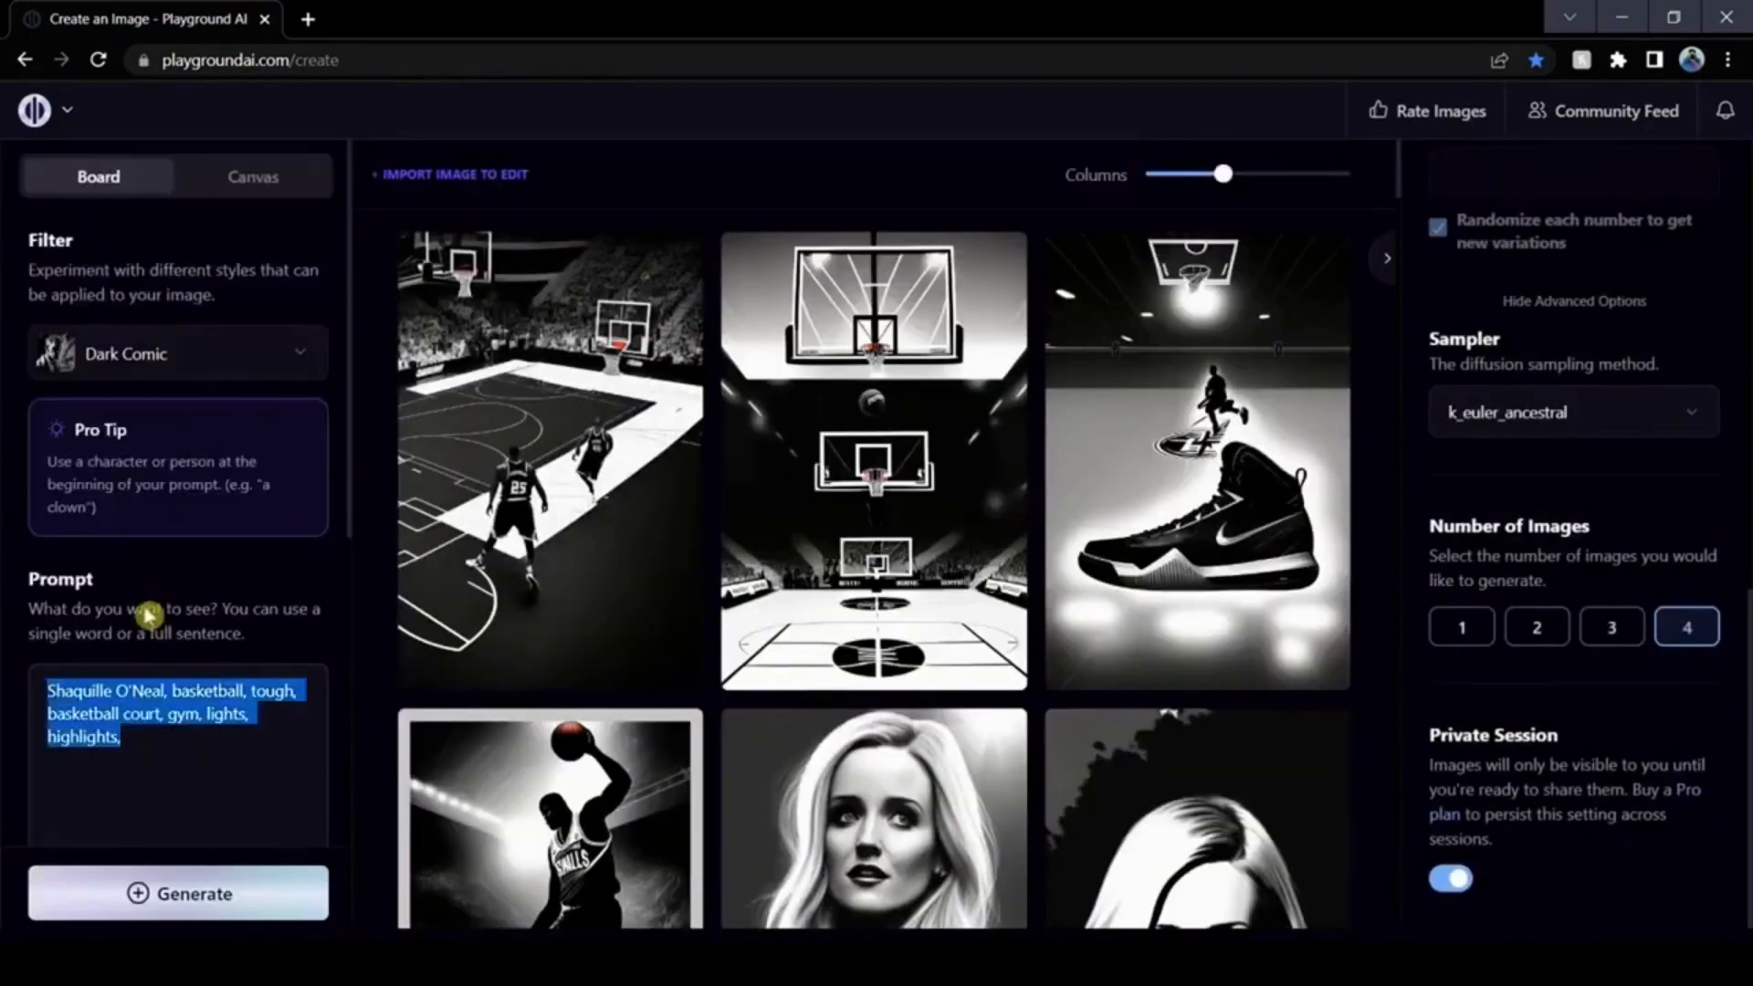
click(599, 279)
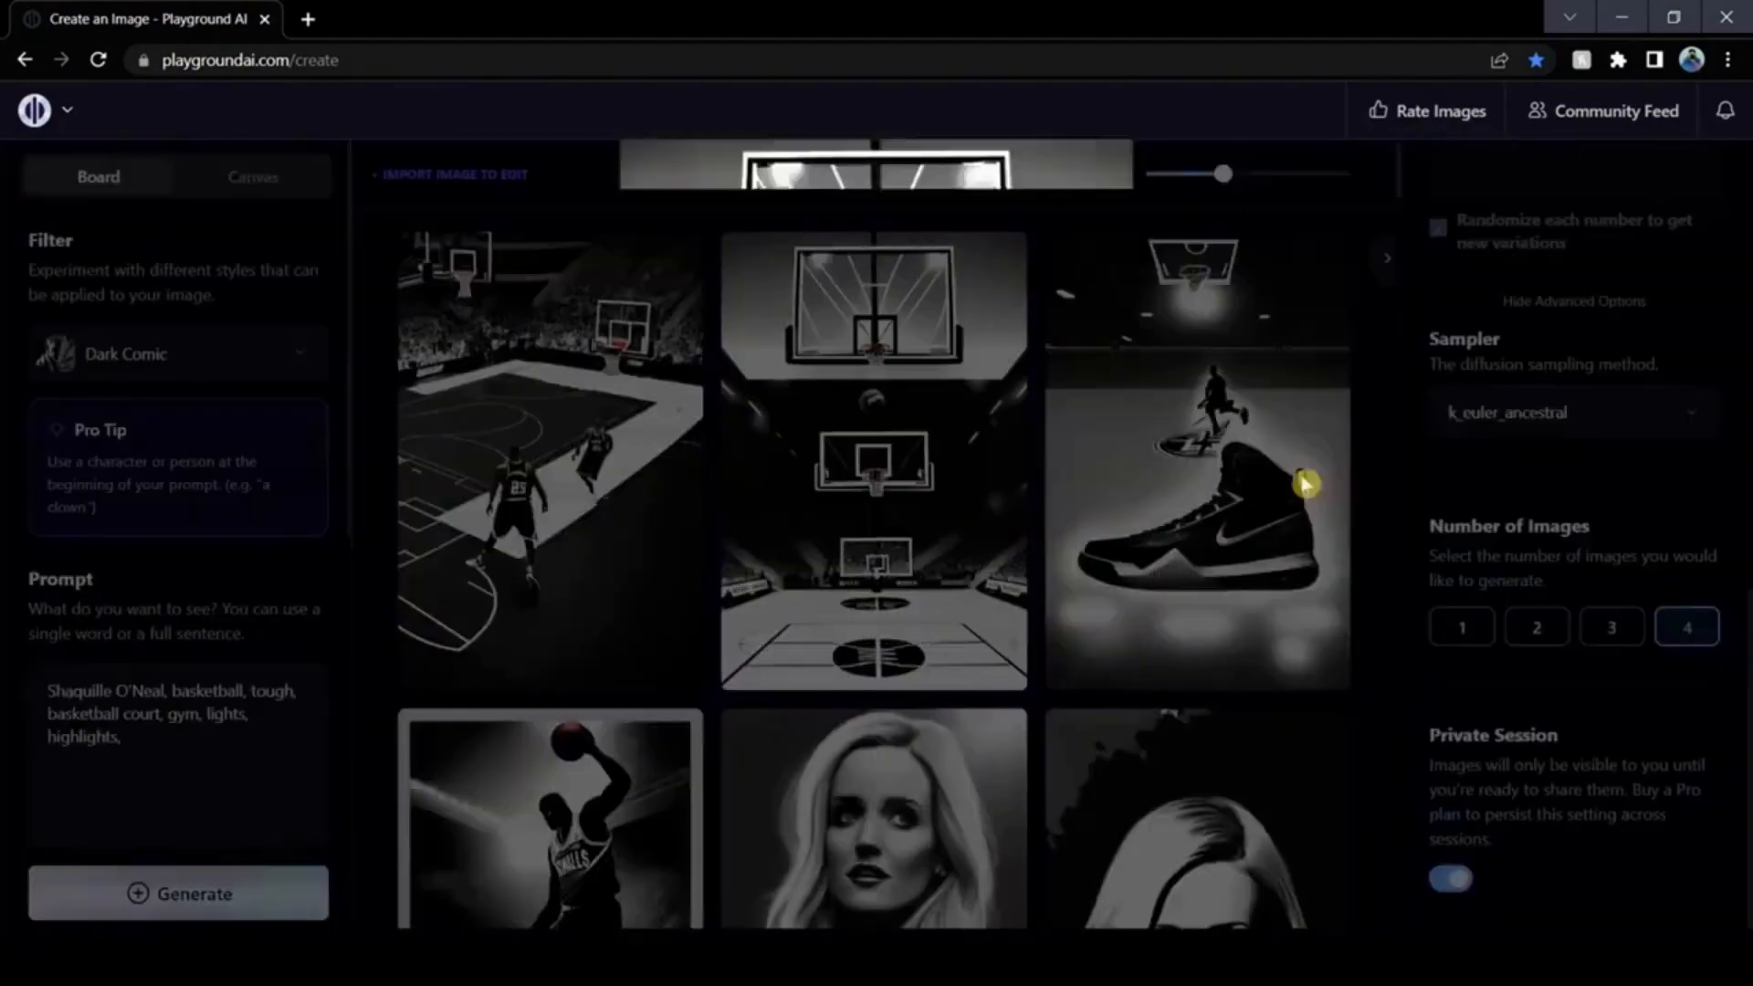
key(BackSpace)
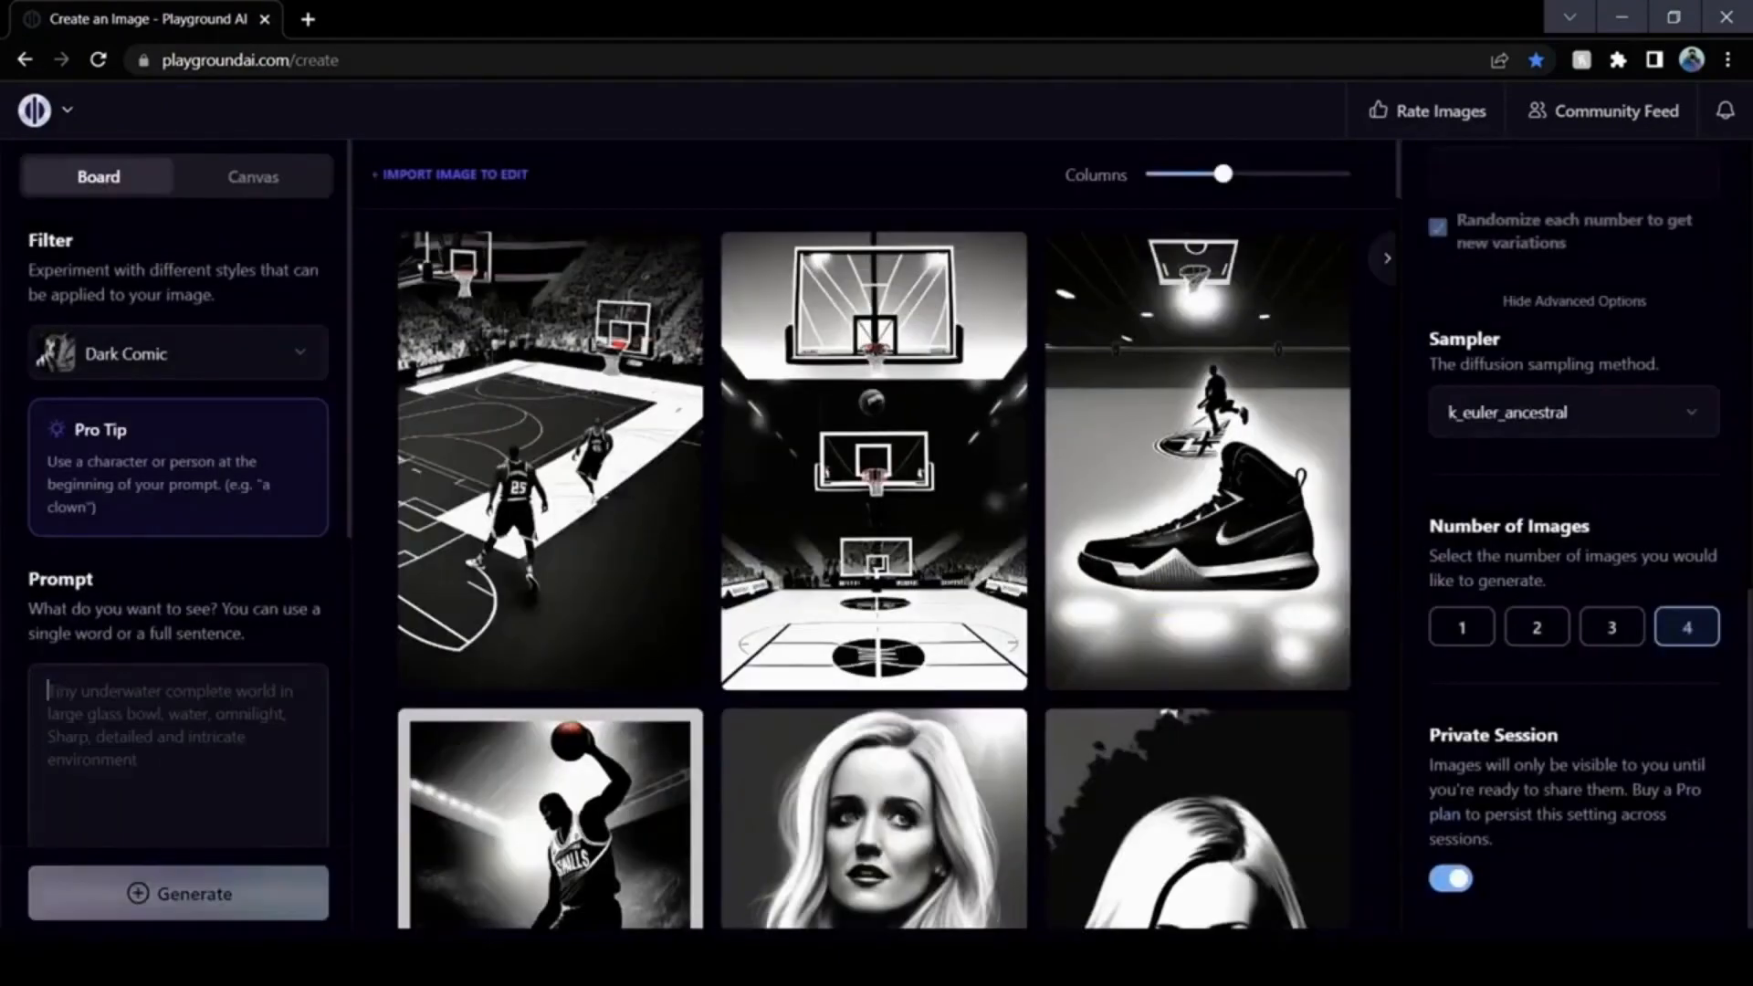